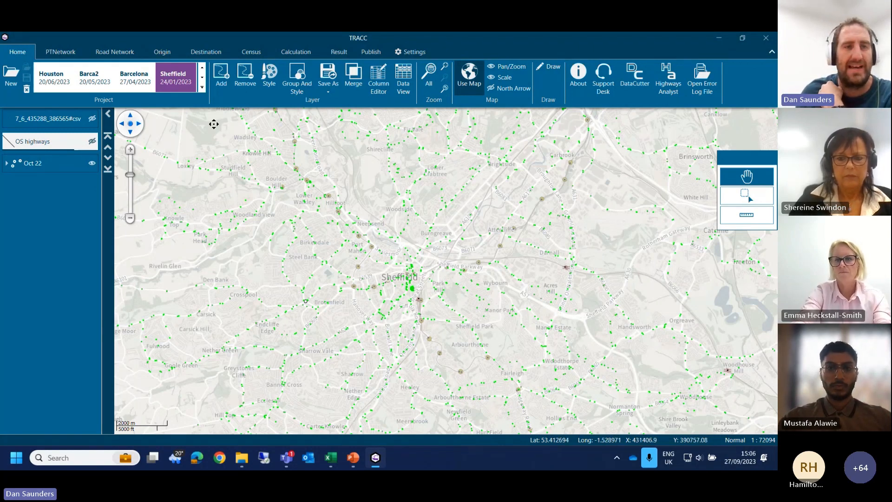
Step: Review the tool sets from public transport network to publishing, and look over the list of saved projects
left_click(61, 51)
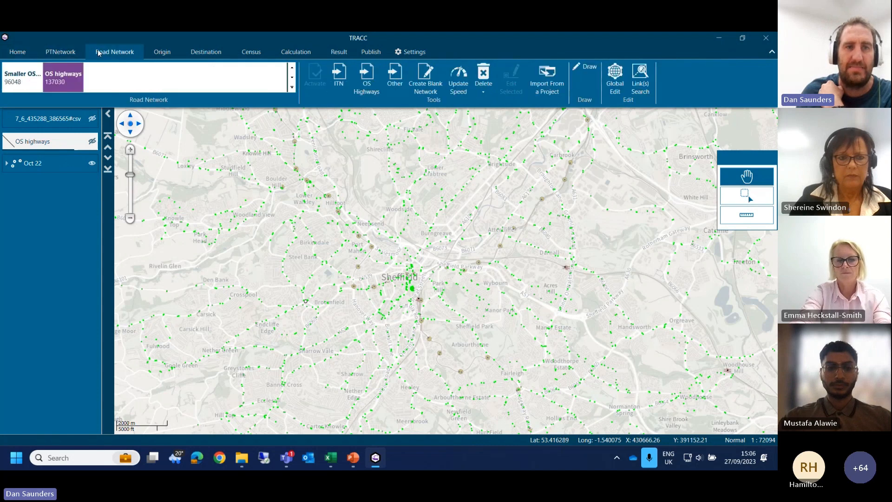
left_click(162, 52)
left_click(206, 52)
left_click(250, 51)
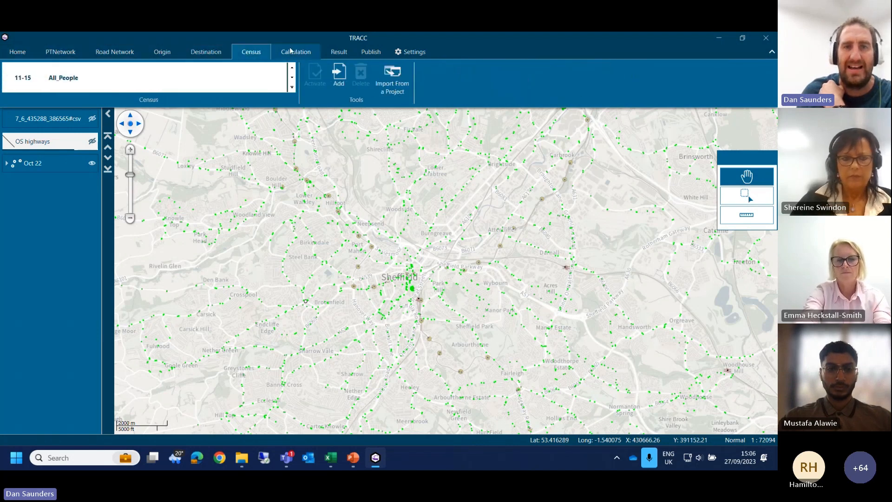
left_click(296, 51)
left_click(338, 52)
left_click(369, 52)
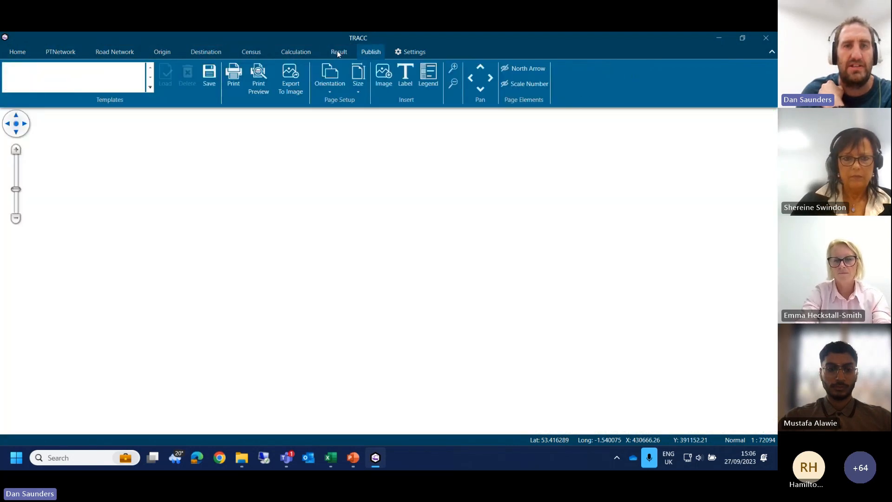
left_click(339, 52)
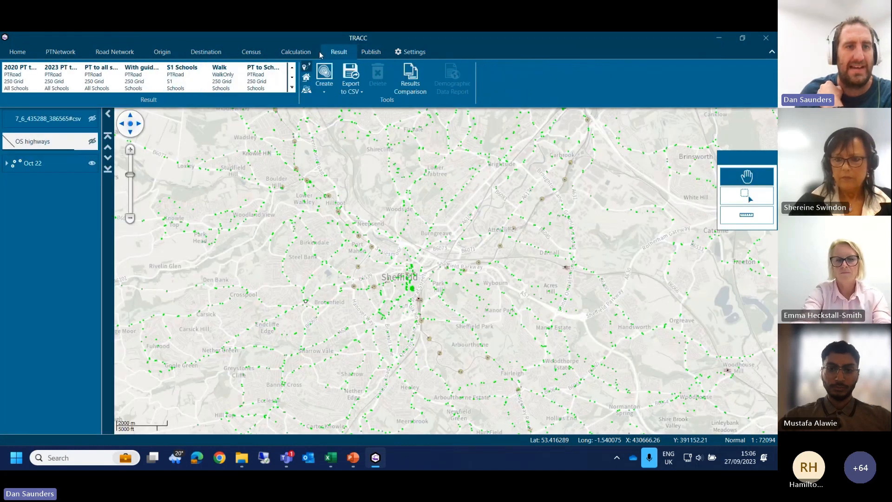
left_click(18, 52)
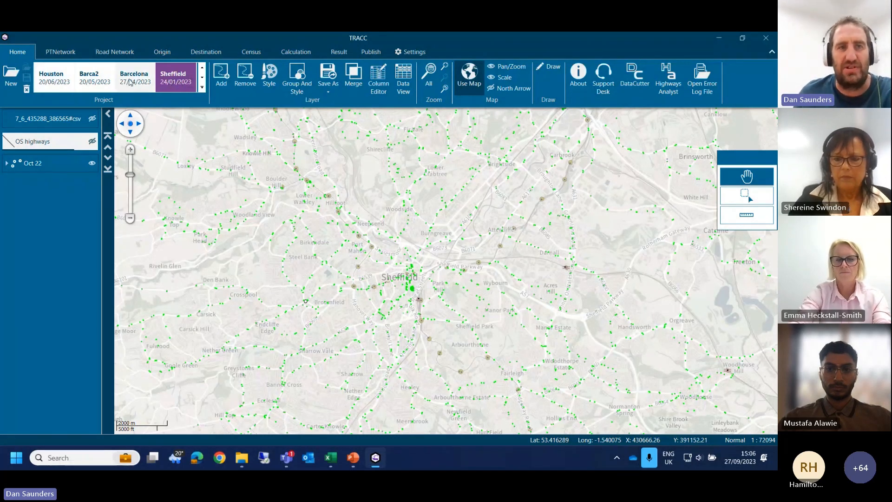
left_click(202, 88)
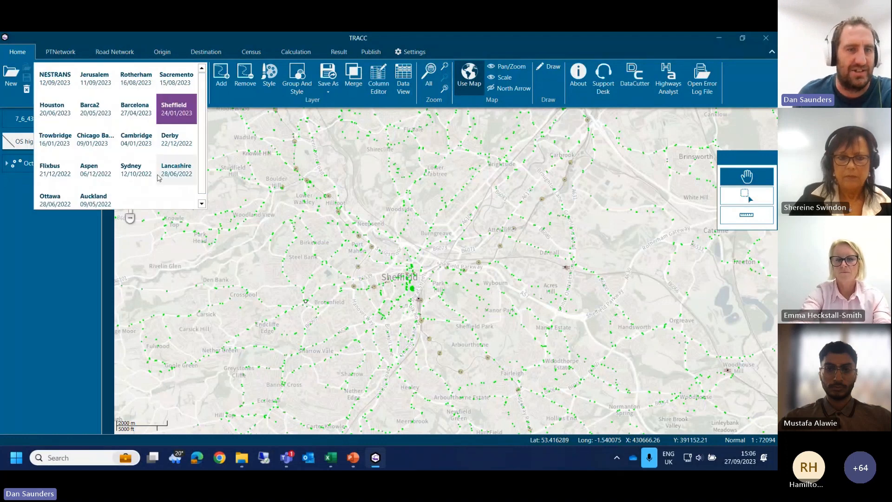
left_click(225, 45)
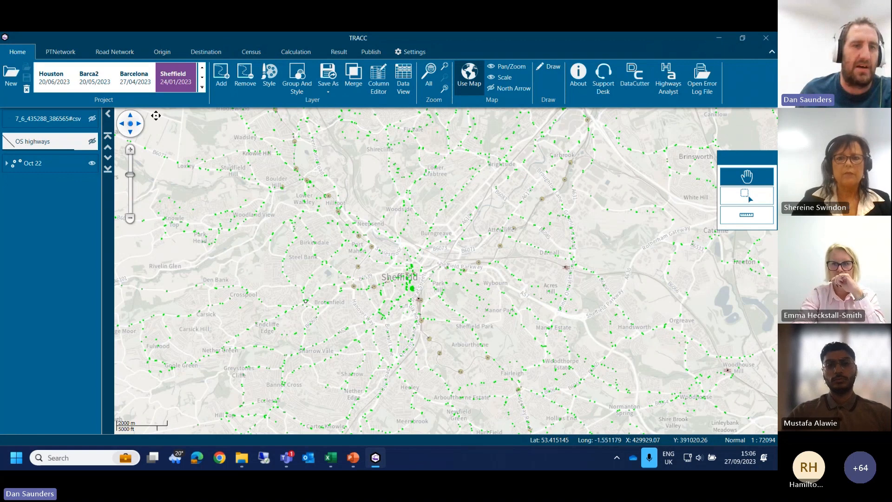
Step: Expand the Oct 22 public transport network's travel modes and open the details of a bus stop just south of Castle Square
left_click(60, 52)
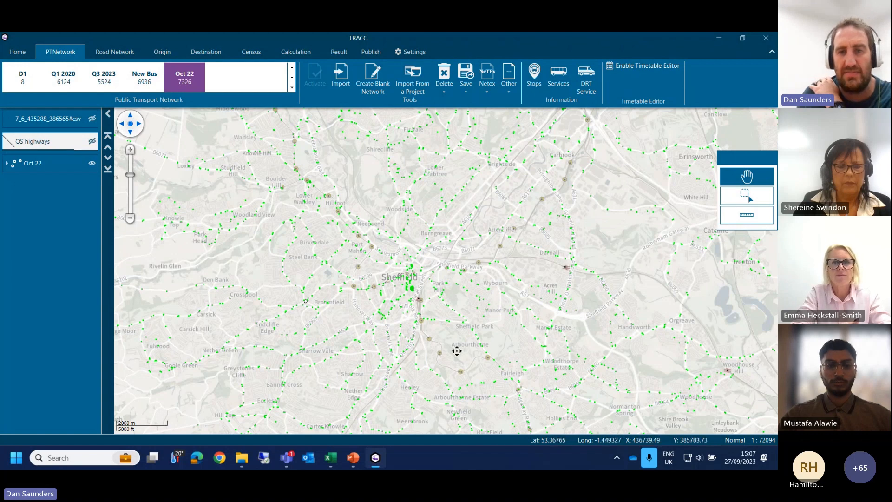
left_click(7, 163)
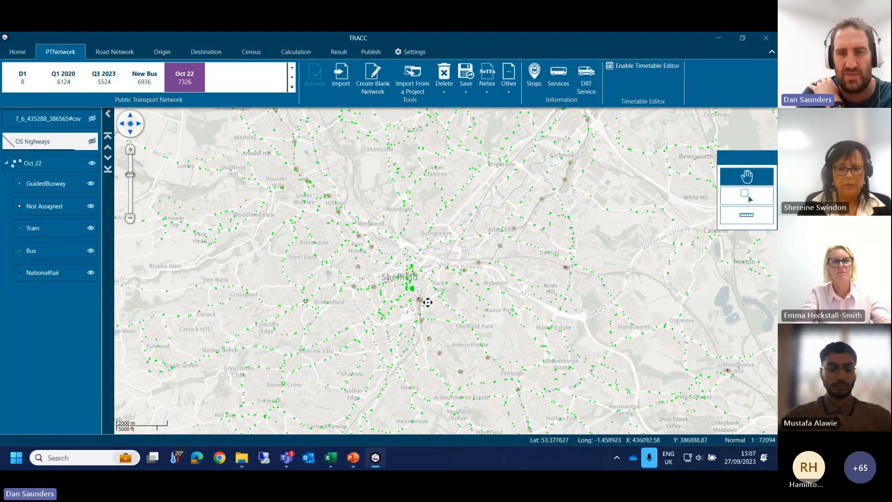
scroll(412, 294, "up", 3)
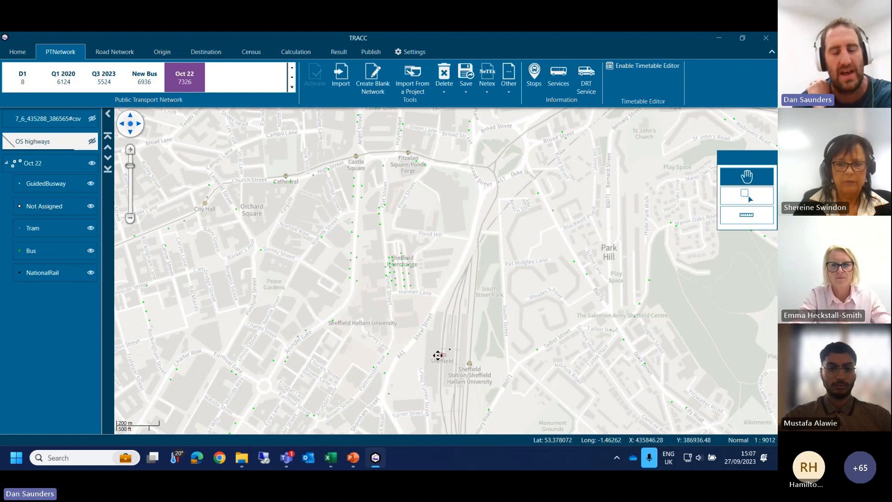
left_click_drag(363, 246, 388, 314)
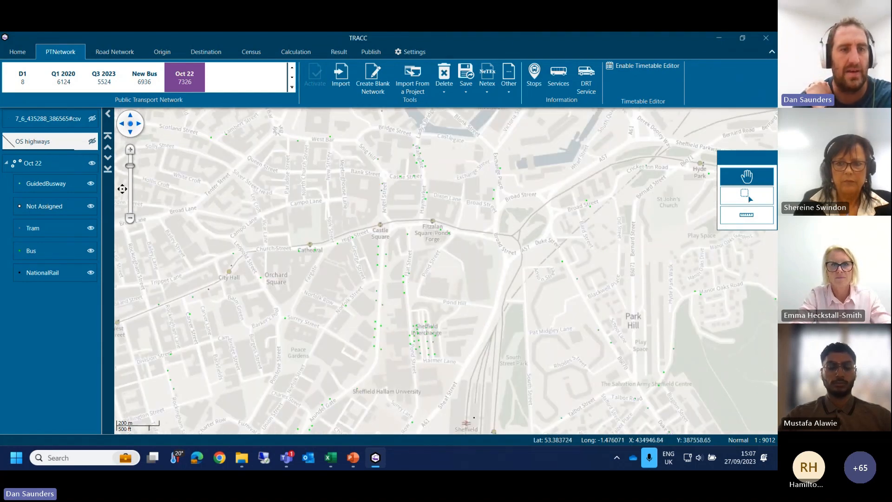
right_click(389, 270)
left_click(404, 277)
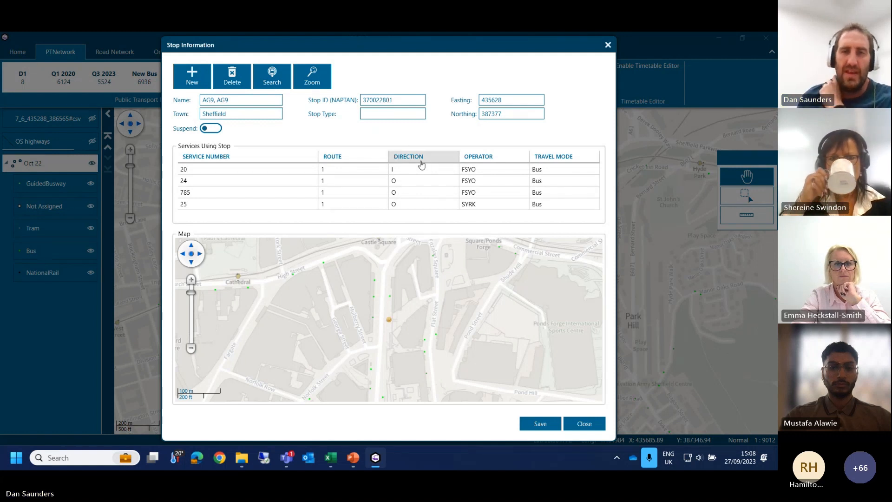
Step: Examine the services using the stop and open the service information for service 20
left_click(418, 204)
left_click(300, 174)
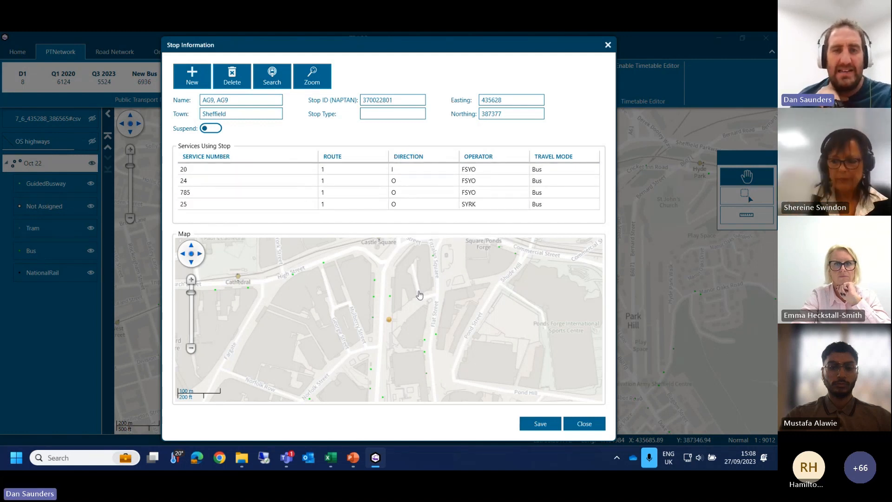
left_click(250, 180)
left_click(250, 192)
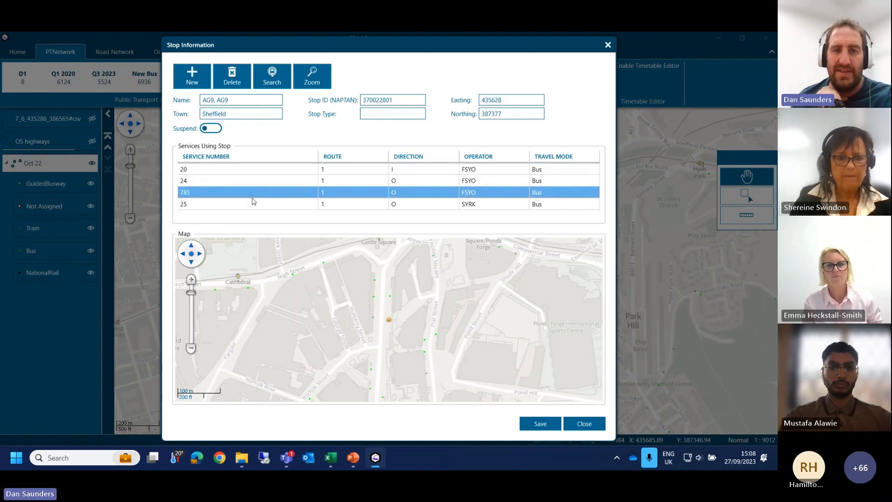
left_click(253, 205)
left_click(372, 181)
left_click(432, 169)
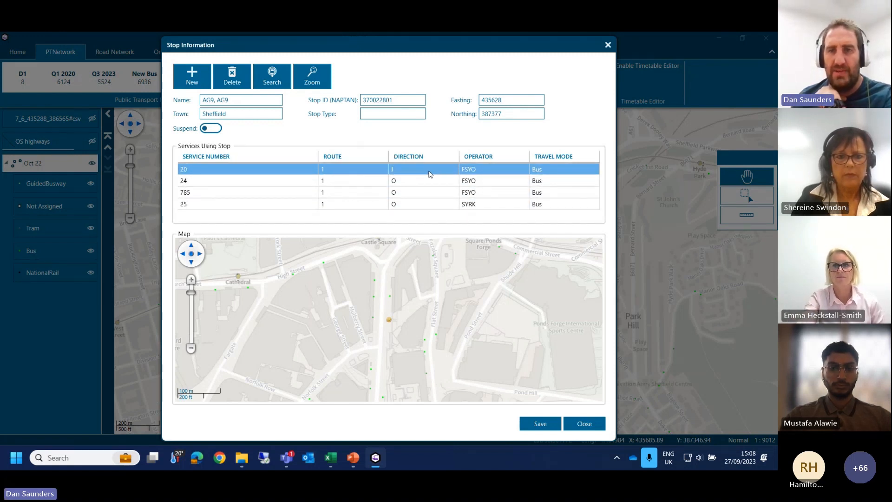
double_click(357, 170)
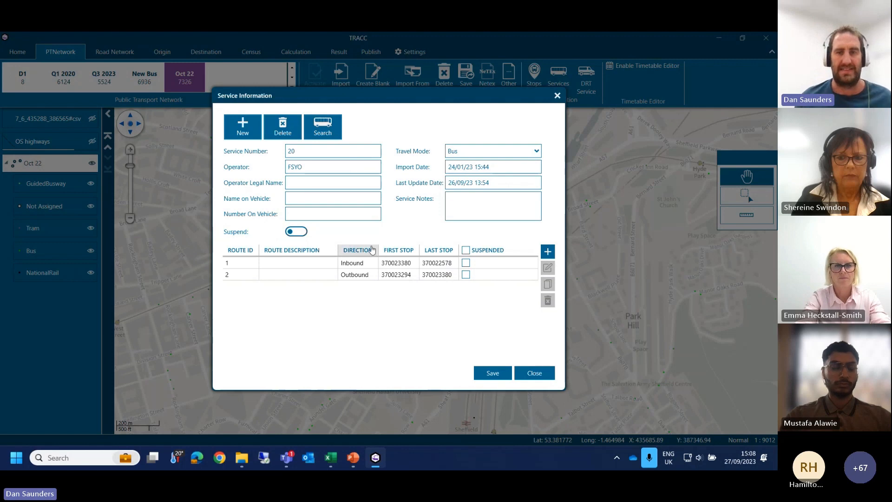
Step: Open service 20's inbound route and review its stop list and distances from the first stop to the last
left_click(374, 278)
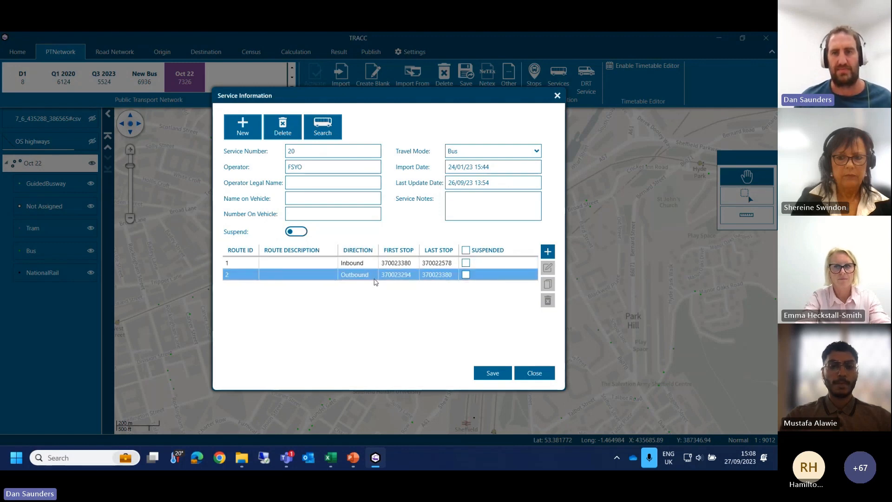
left_click(369, 265)
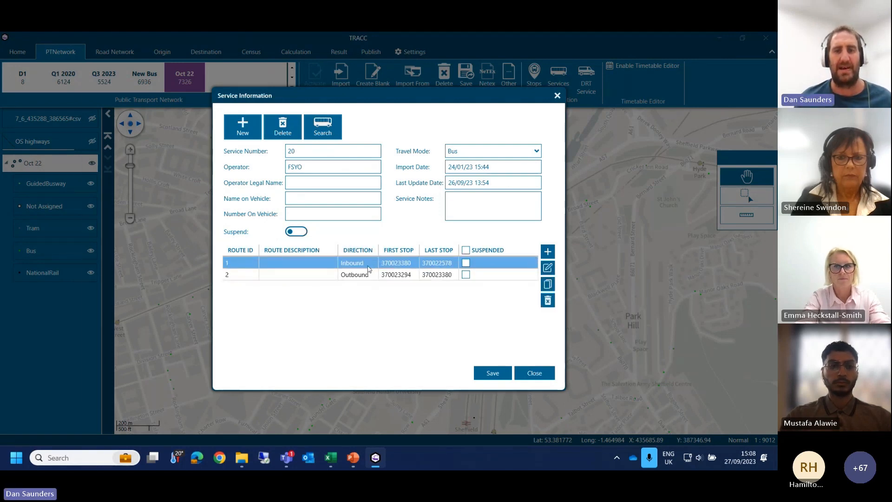
double_click(367, 266)
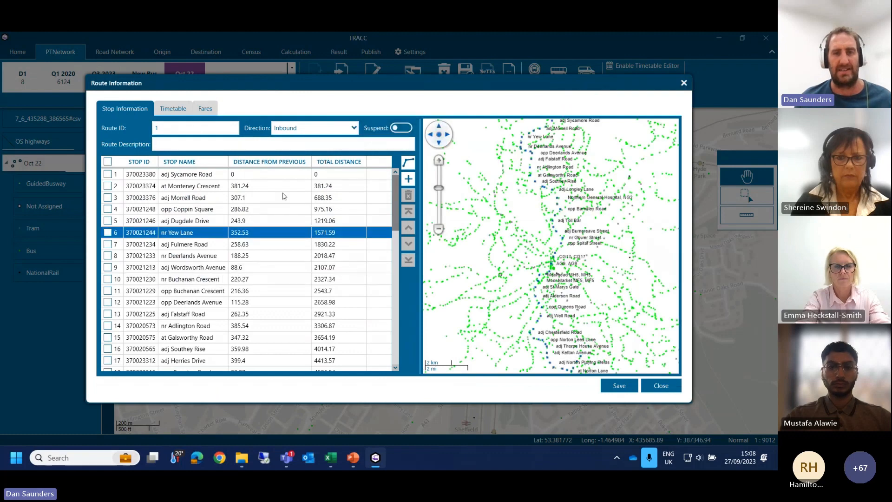
scroll(289, 204, "down", 10)
scroll(289, 211, "up", 10)
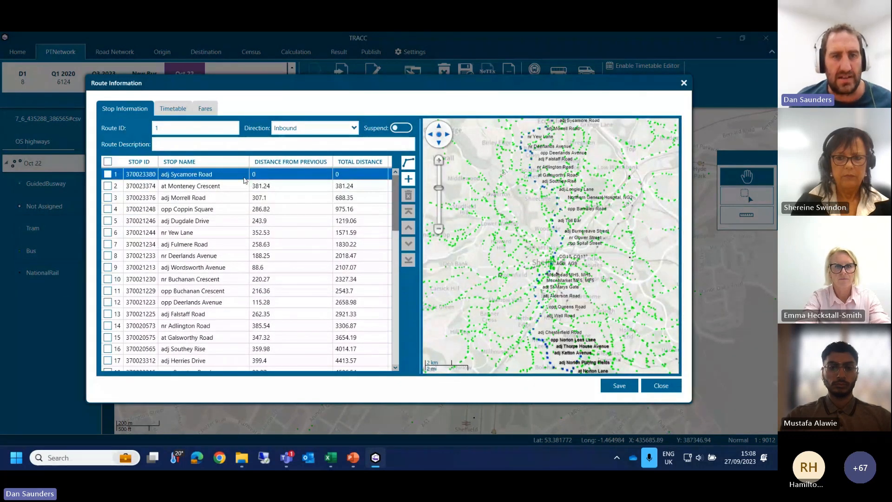
scroll(244, 183, "down", 14)
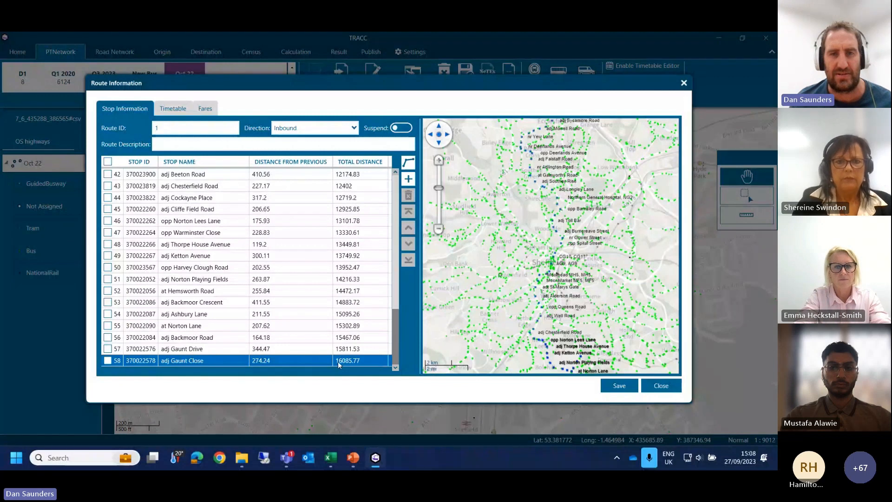
Step: Review the inbound route's timetable through to the weekday trips, and close the route and service information
left_click(170, 106)
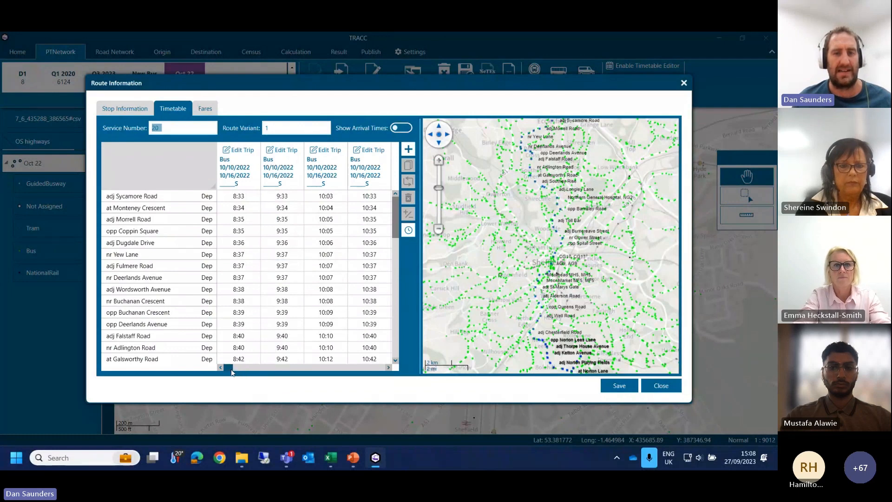
left_click_drag(232, 368, 294, 367)
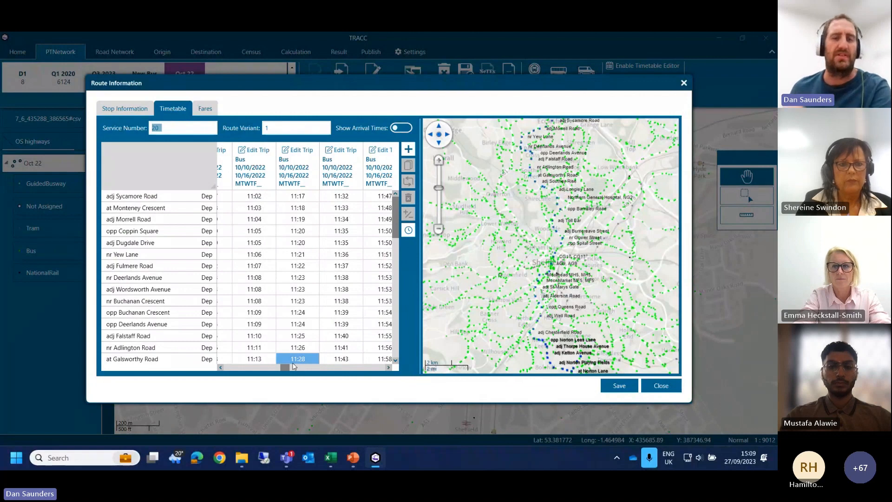
left_click(298, 335)
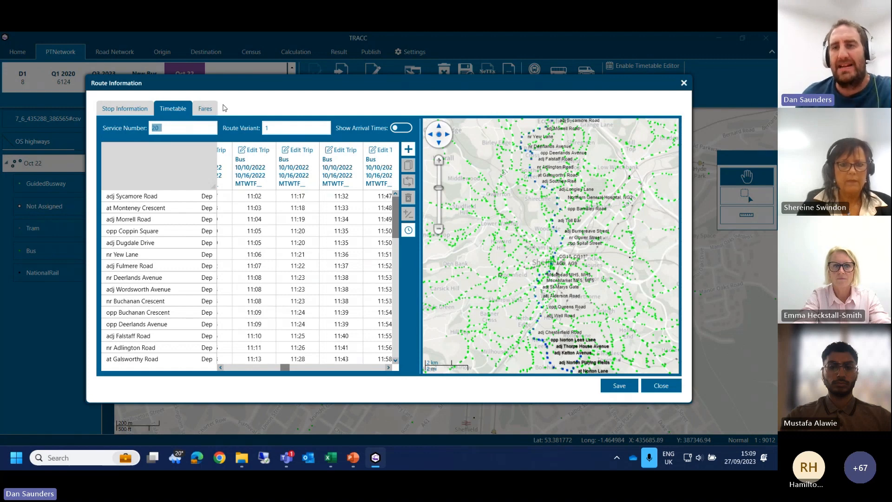
left_click(684, 83)
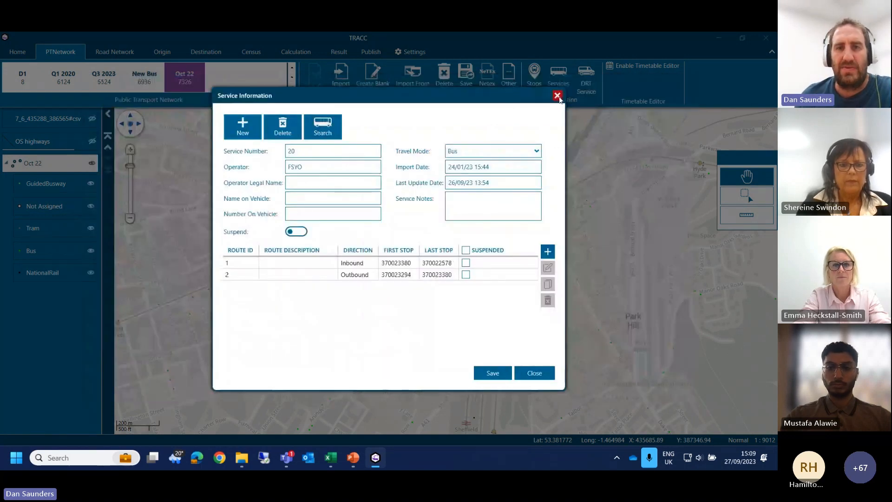
left_click(557, 97)
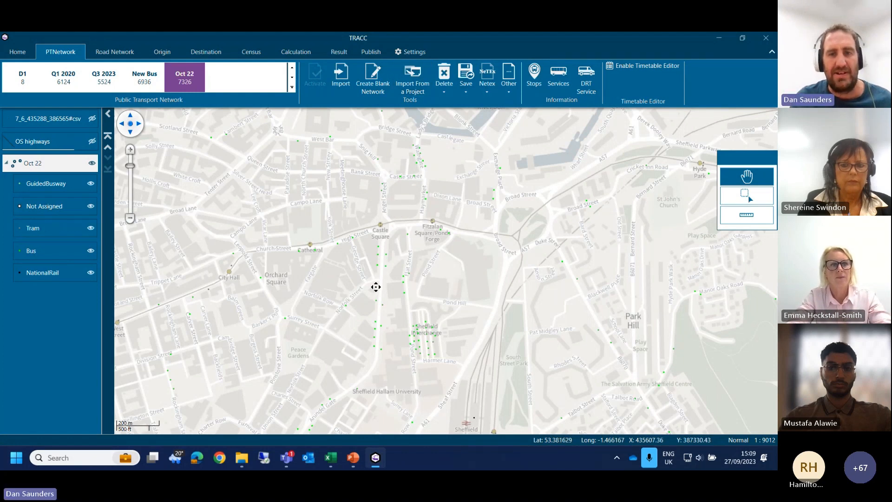
Step: Display the OS highways road network layer and examine its links around the roundabout near Sheffield Parkway
left_click_drag(376, 286, 393, 214)
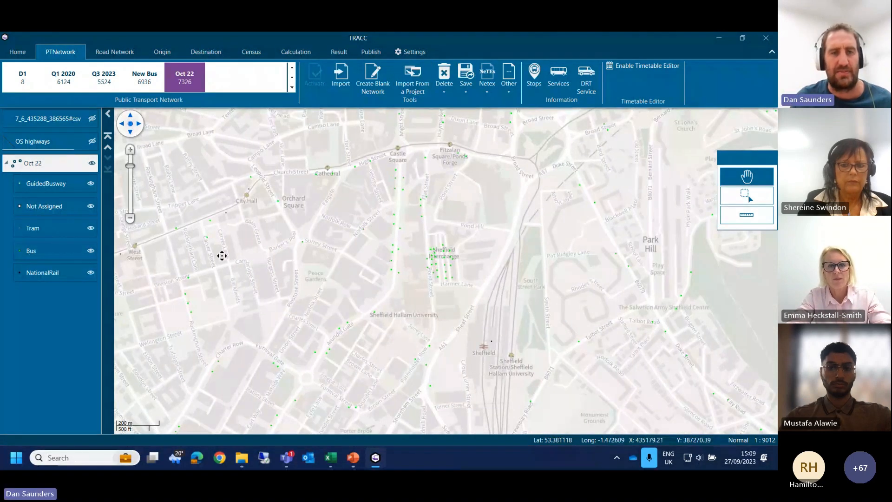
left_click(117, 53)
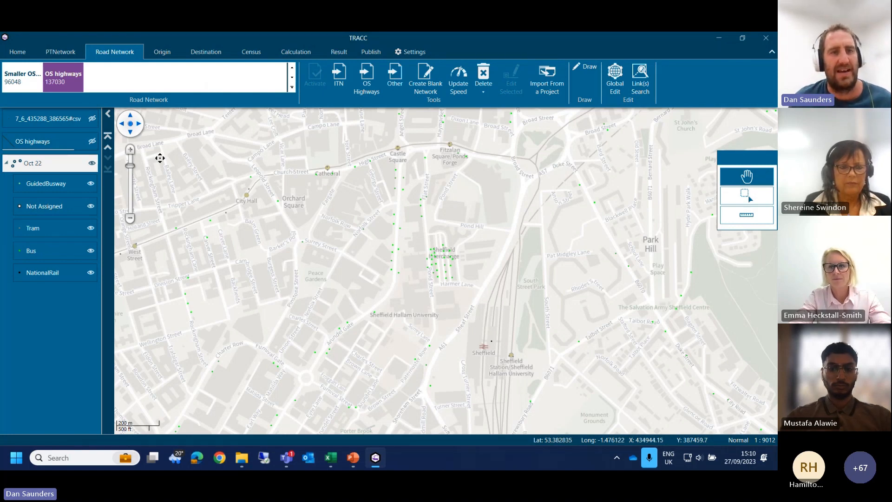
left_click(92, 141)
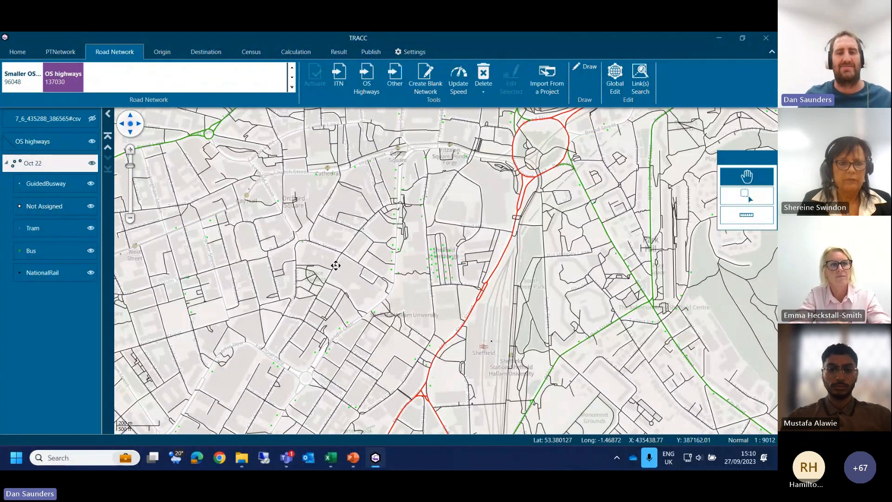
left_click_drag(367, 280, 266, 254)
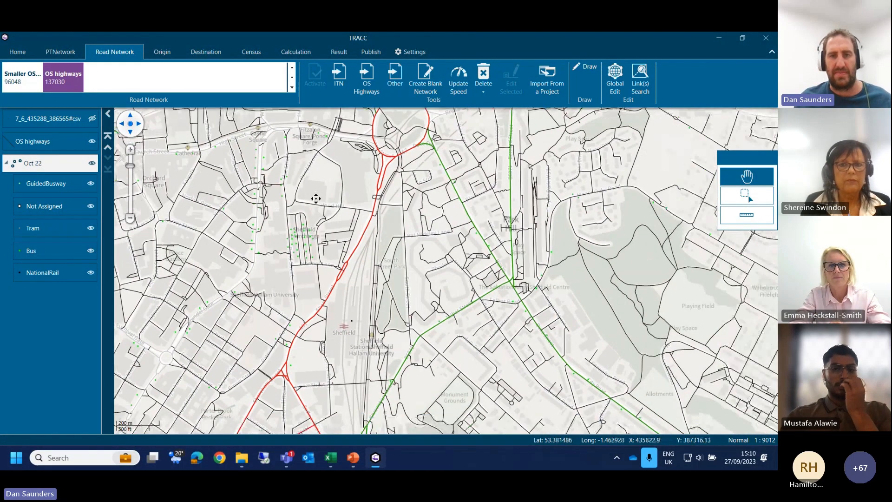
left_click_drag(316, 199, 394, 254)
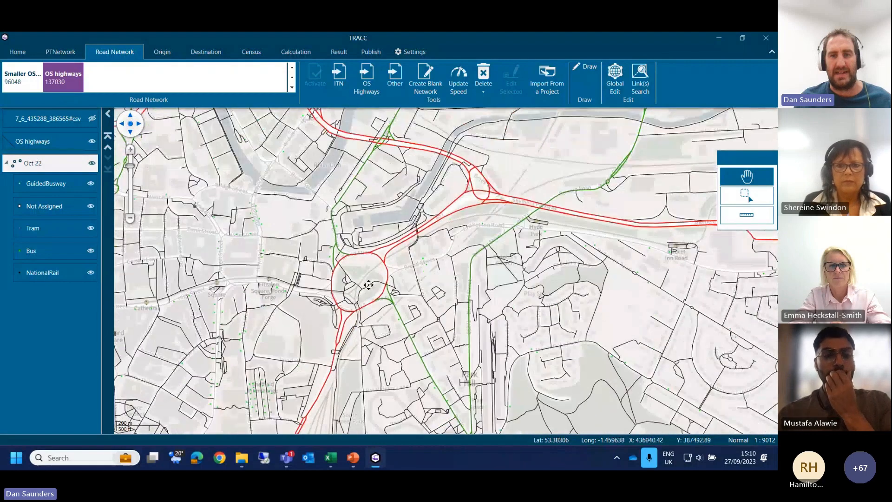
scroll(395, 251, "up", 2)
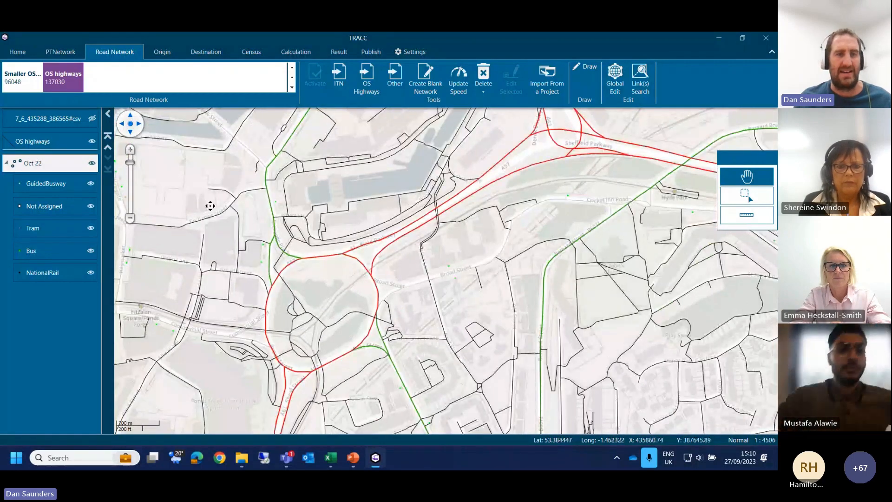
Step: Move the OS highways layer below the Oct 22 group and open the link details of the Sheffield Parkway road link
mouse_move(379, 255)
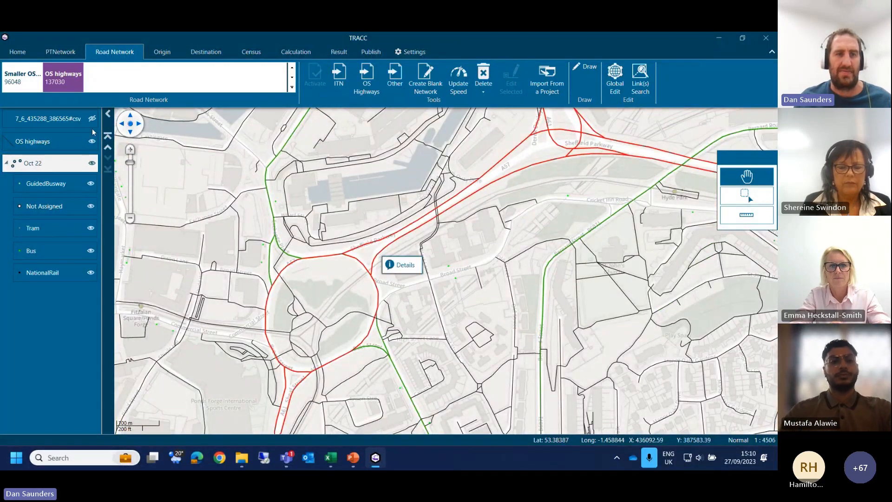
left_click_drag(32, 141, 44, 265)
left_click(44, 263)
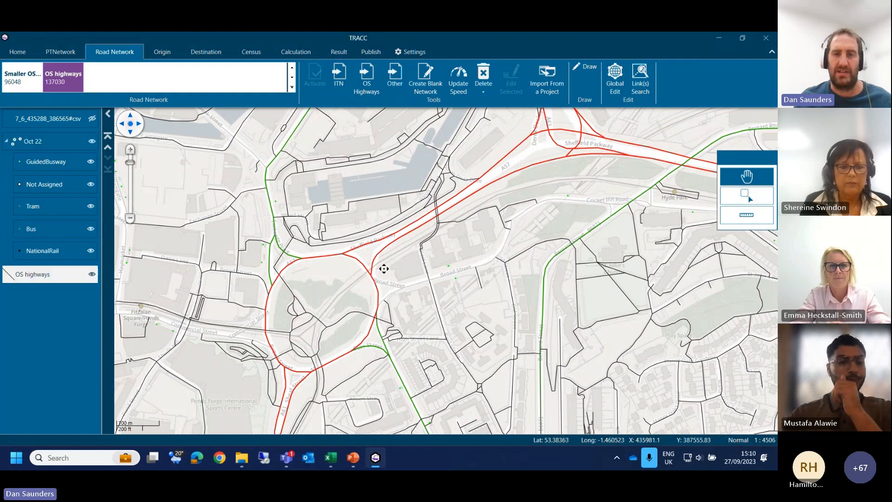
left_click(416, 259)
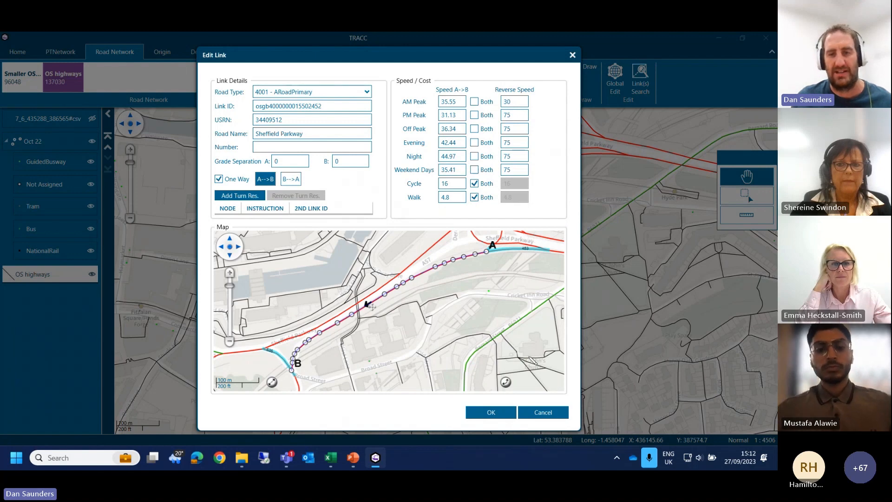
Step: Close the link details and display the full extent of the 250 Grid origin layer with the OS highways layer hidden
left_click(536, 416)
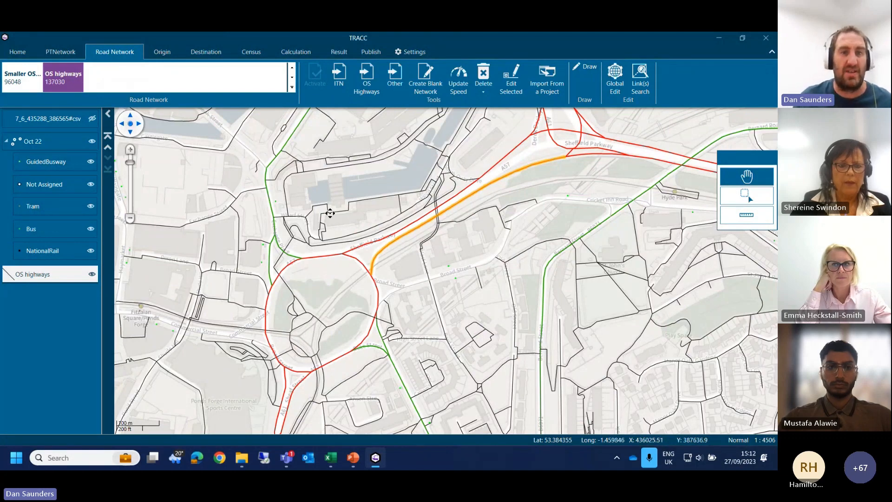
left_click(164, 53)
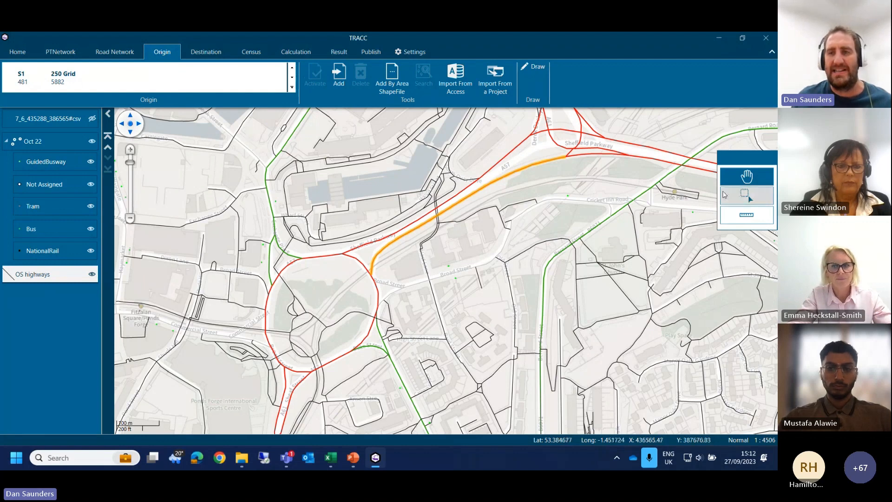
left_click(67, 76)
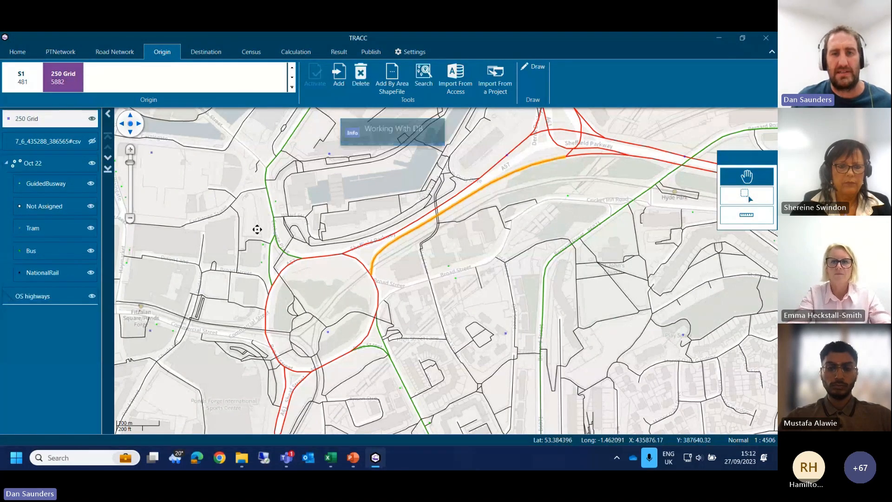
right_click(26, 122)
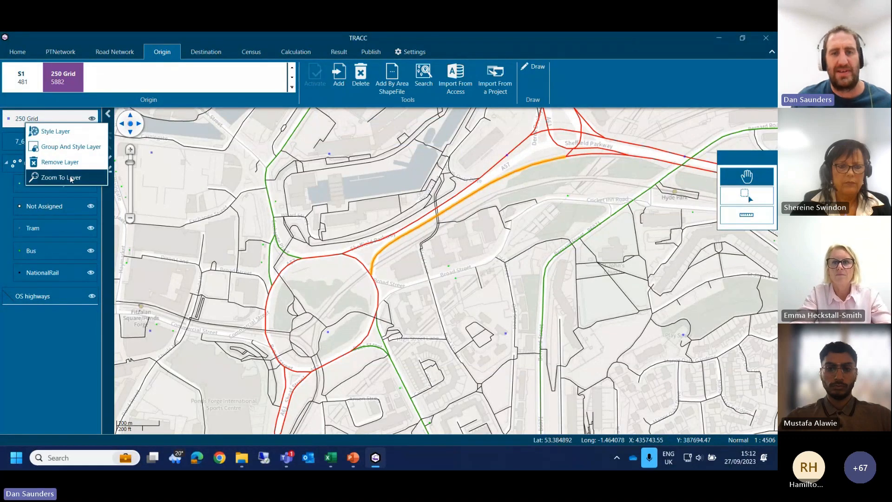
left_click(71, 178)
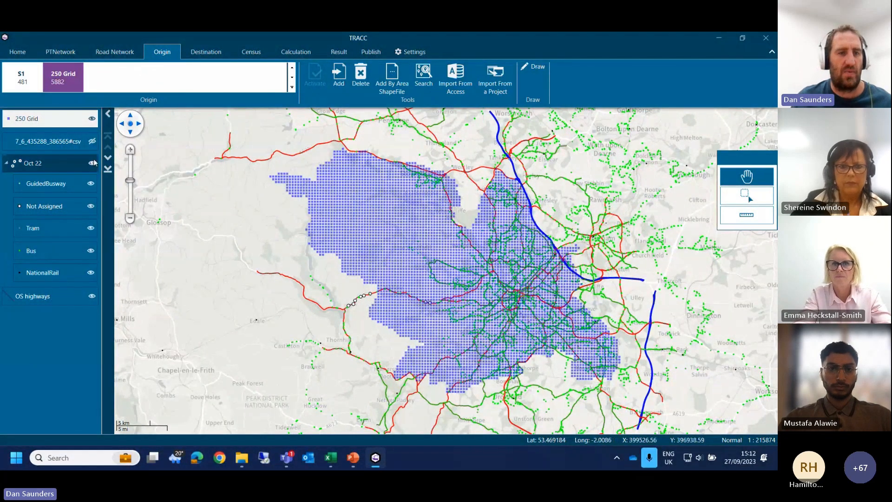
left_click(92, 297)
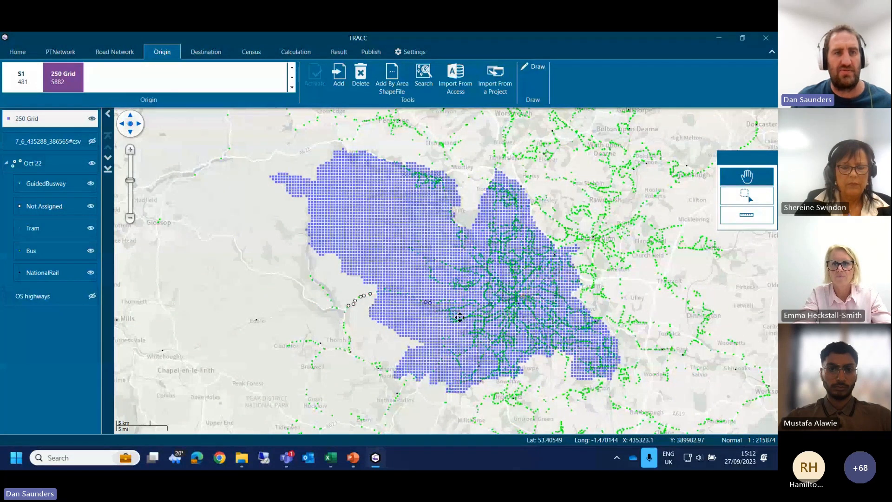
left_click_drag(460, 317, 398, 303)
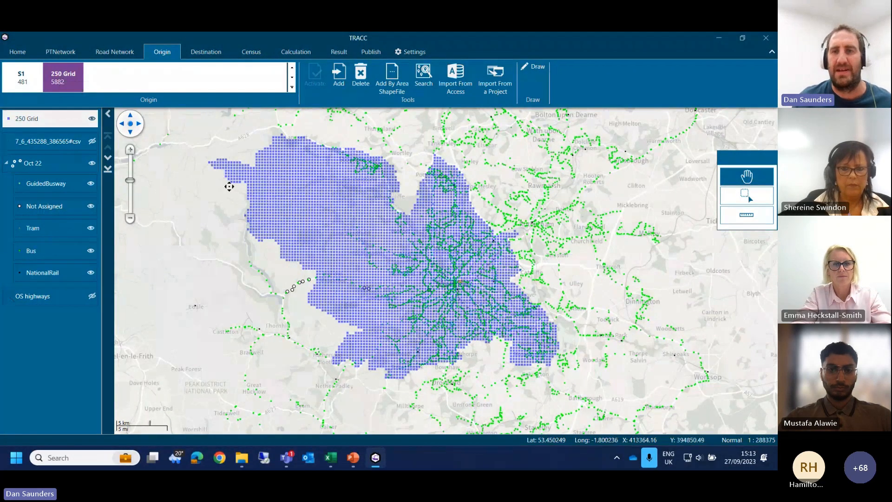
Step: Try out the Custom grid option for a new origin set inside a rectangle drawn northeast of the 250 Grid, and discard the rectangle
left_click(533, 66)
left_click(537, 89)
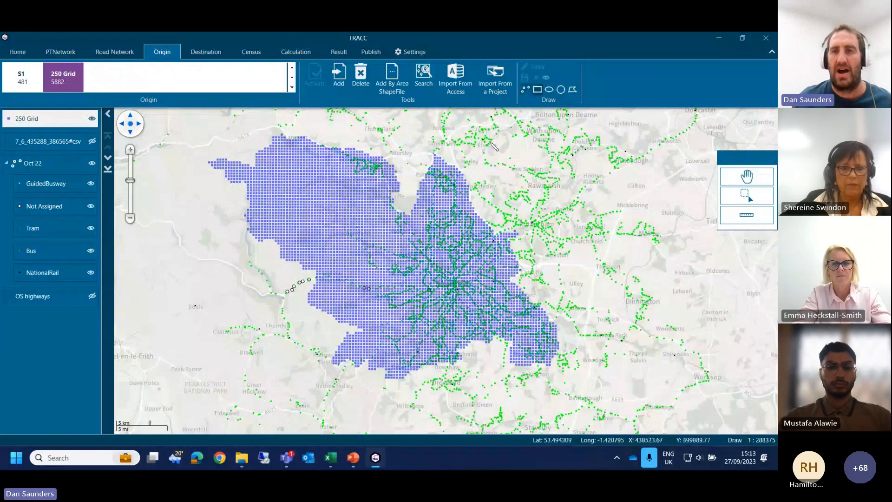
left_click_drag(480, 150, 554, 187)
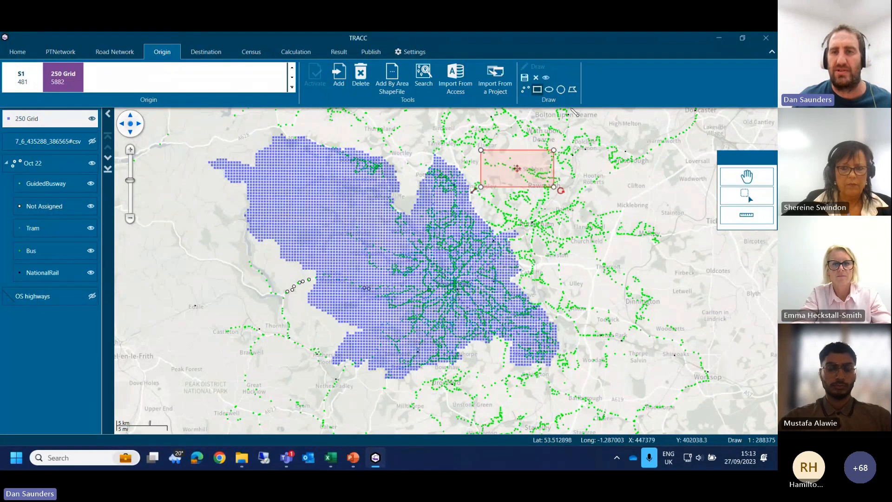
left_click(526, 79)
left_click(403, 235)
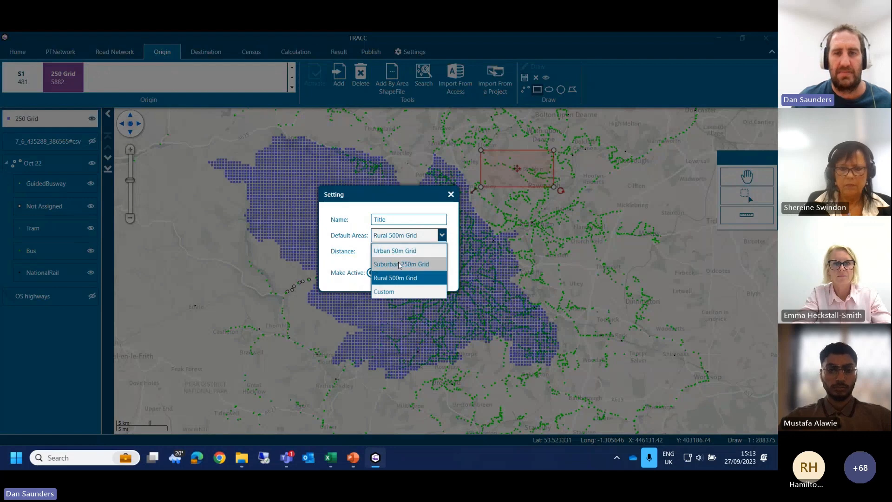
left_click(395, 292)
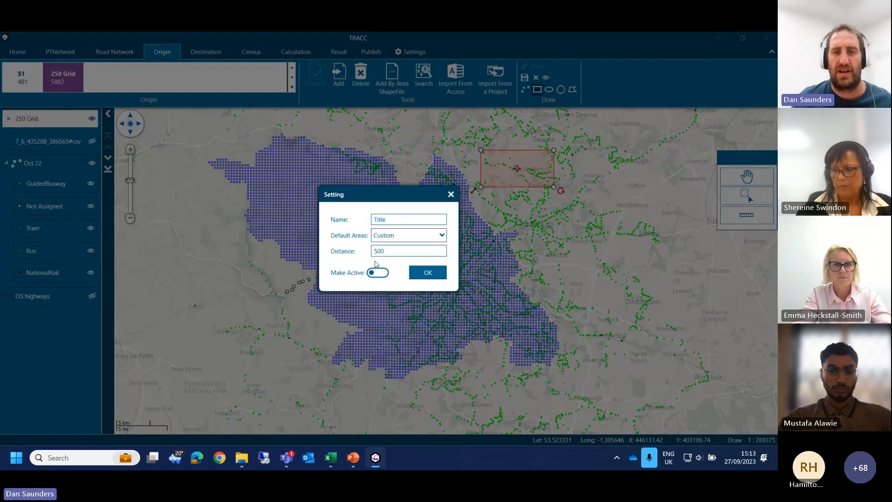
left_click(450, 195)
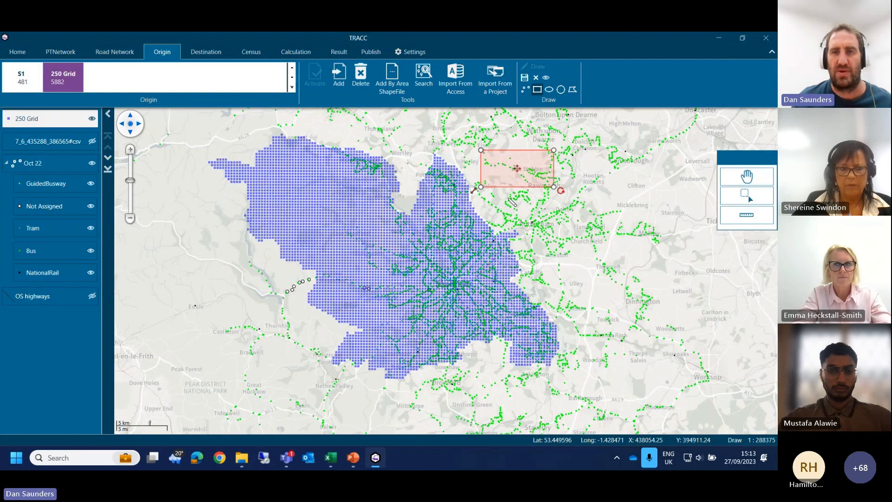
left_click(535, 78)
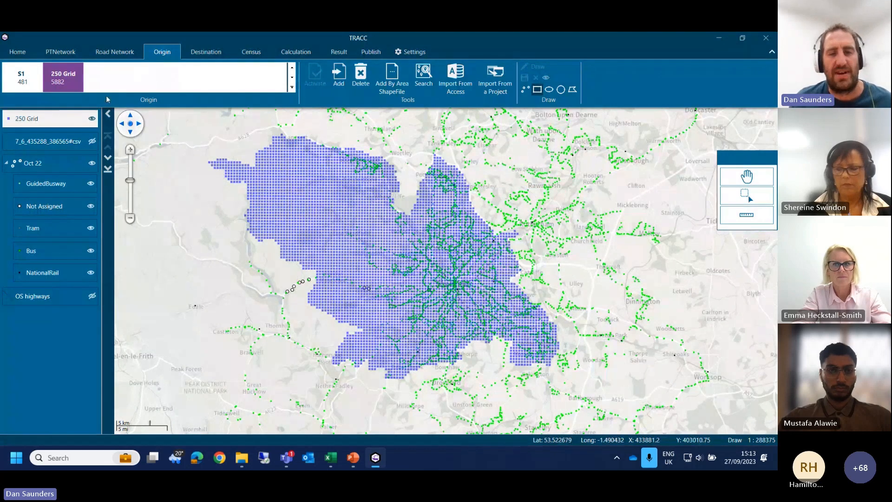
left_click(747, 177)
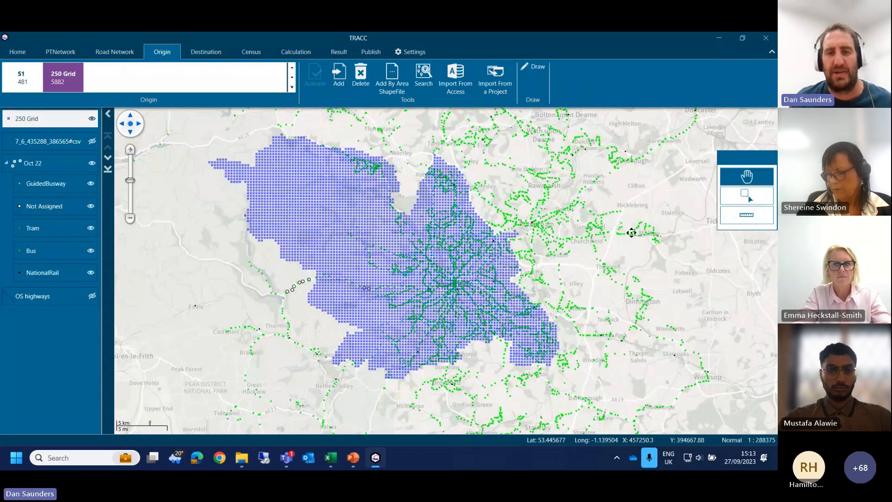
Step: Activate the All Schools destination set and display it on the map over the 250 Grid origins
left_click_drag(546, 284, 431, 316)
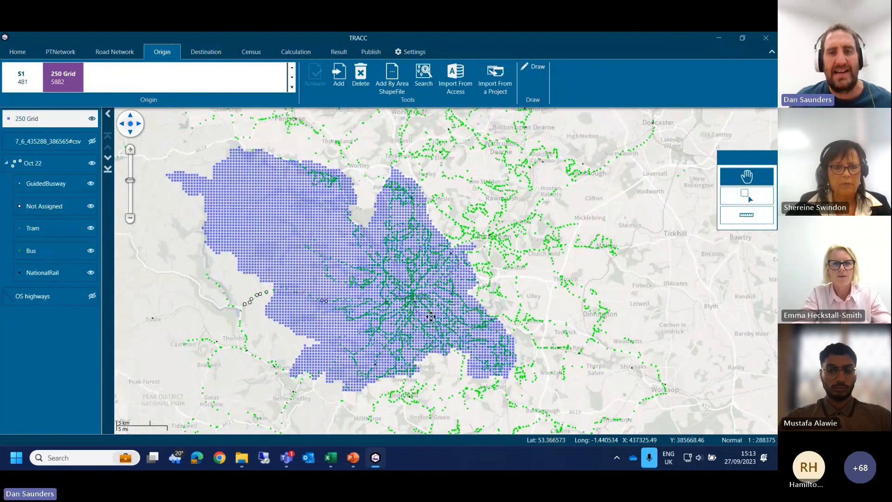
left_click(206, 52)
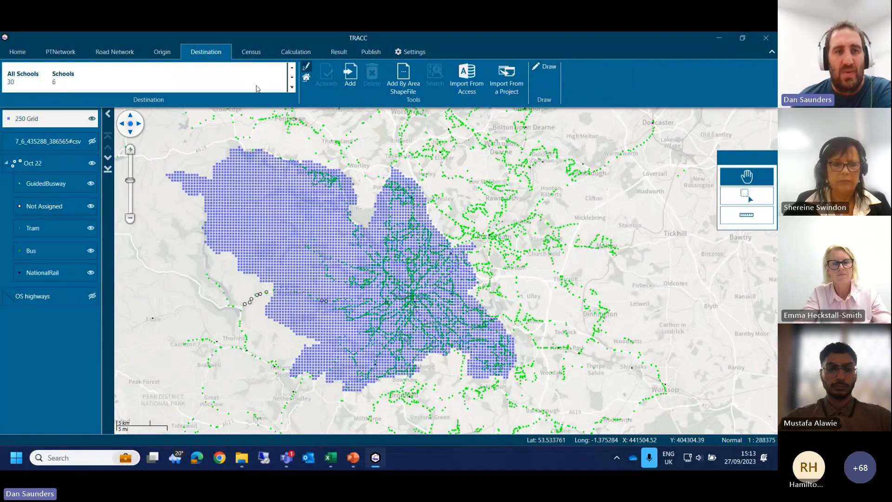
left_click(20, 77)
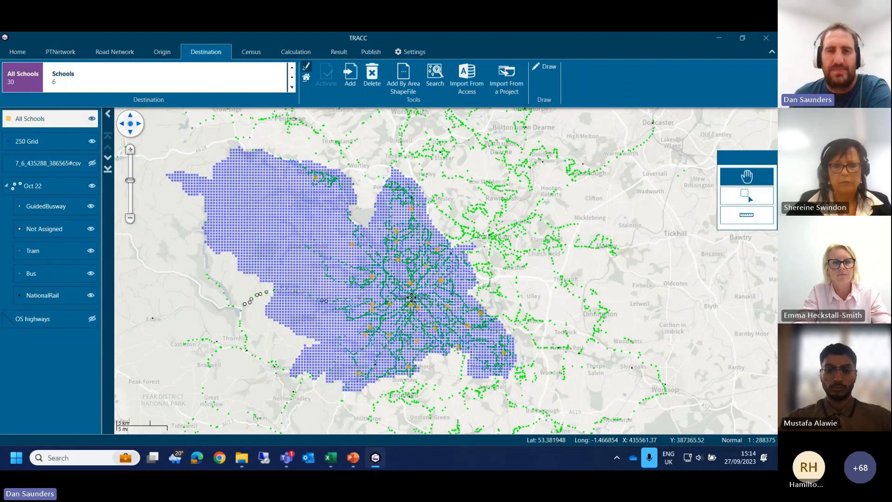
Step: Start an Origin Destination calculation using Public Transport and Road Network, and continue to its mode and time settings
left_click(293, 52)
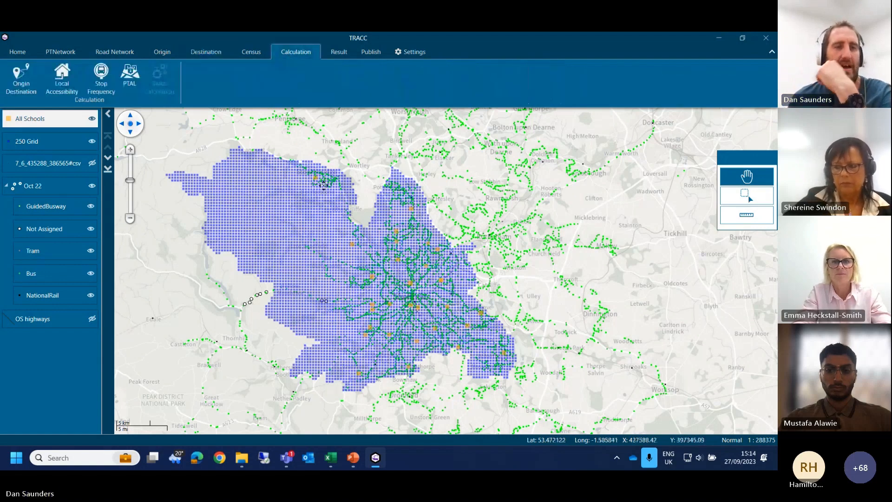
left_click(21, 79)
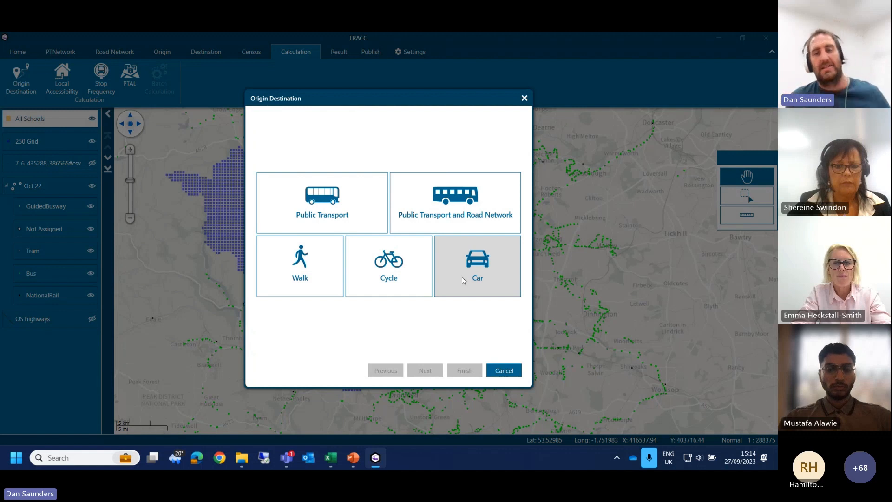
left_click(489, 219)
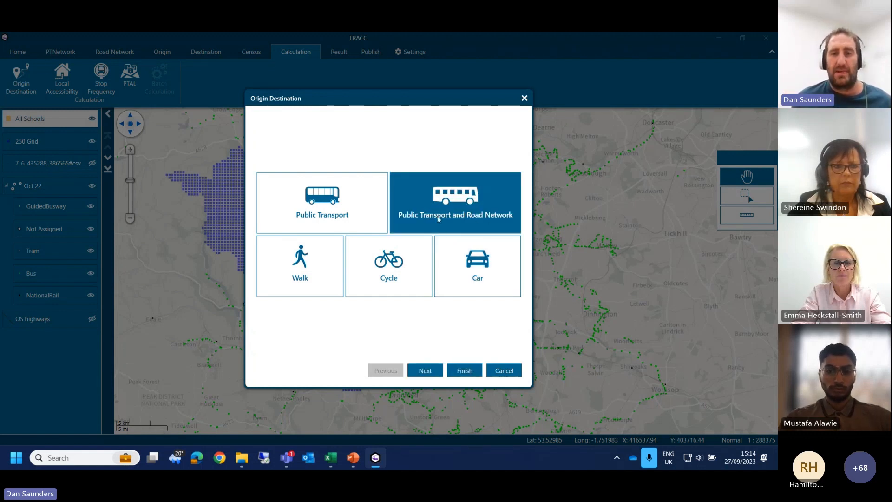
left_click(425, 371)
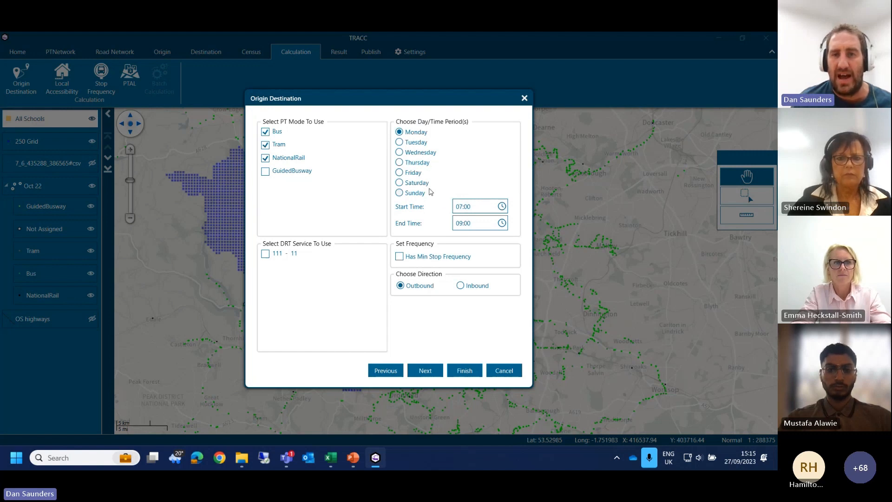
Step: Set the calculation period to Tuesday with a start time of 07:45 and an end time of 08:45
left_click(416, 142)
left_click(467, 206)
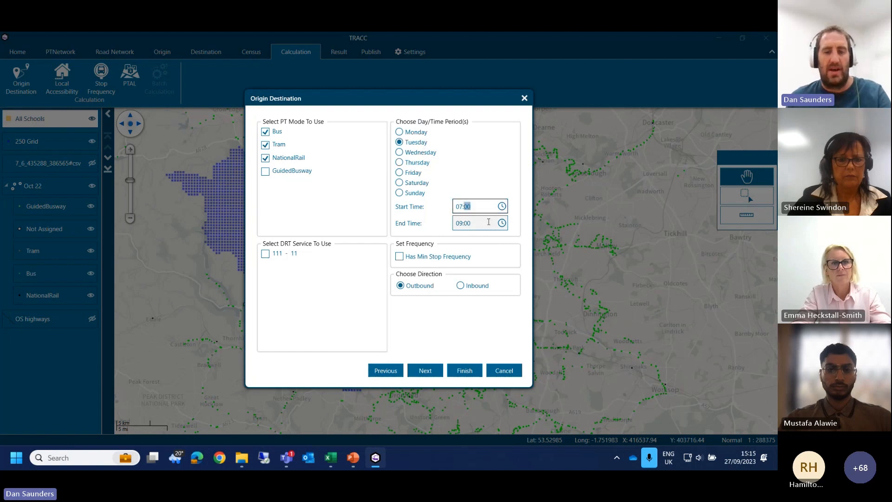
type("45")
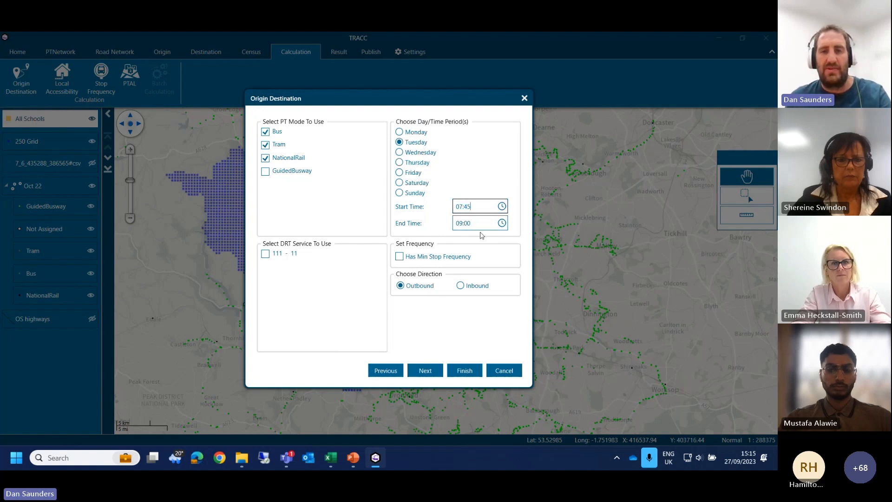
left_click(458, 224)
type("8")
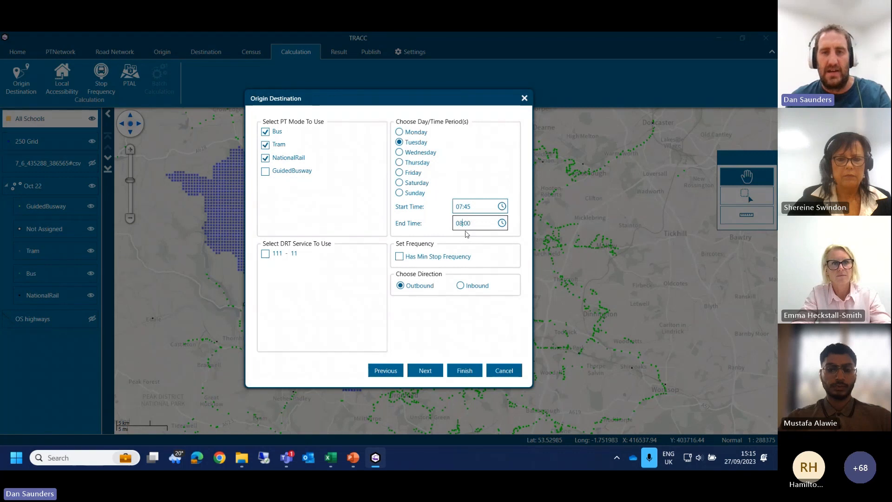
left_click(467, 224)
type("45")
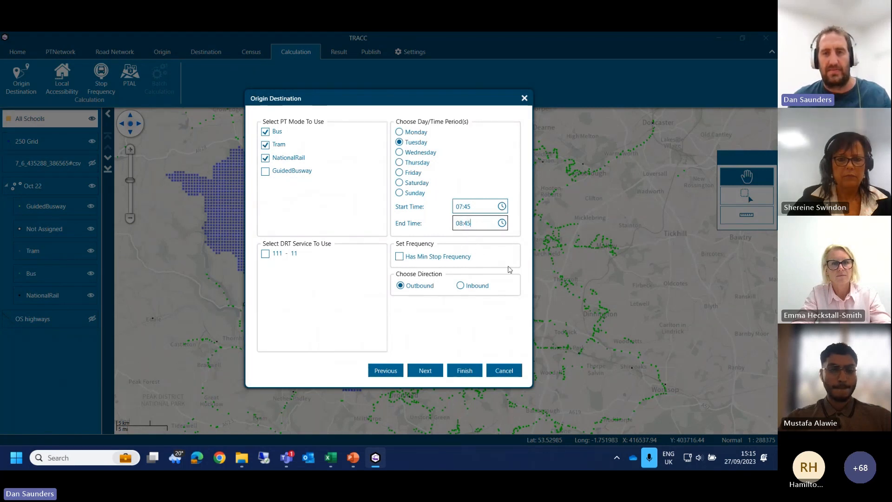
Step: Try the minimum stop frequency option and the Inbound direction, and restore no minimum frequency and Outbound
left_click(446, 261)
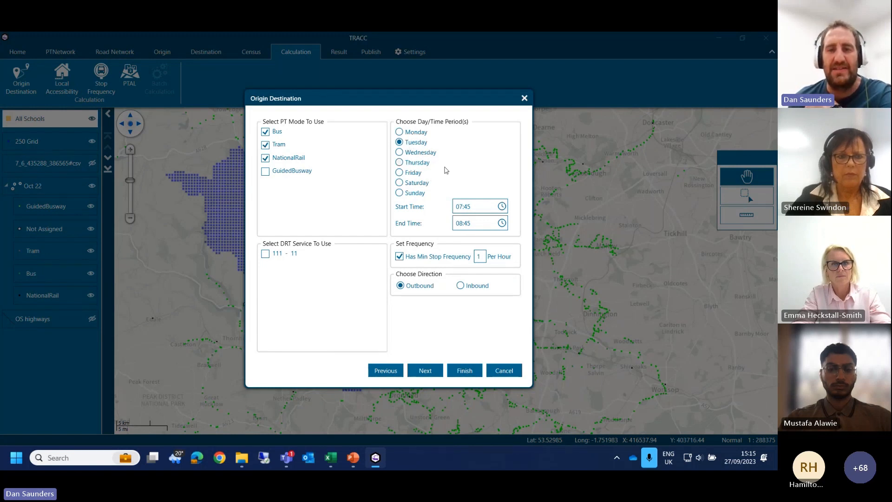
left_click(428, 256)
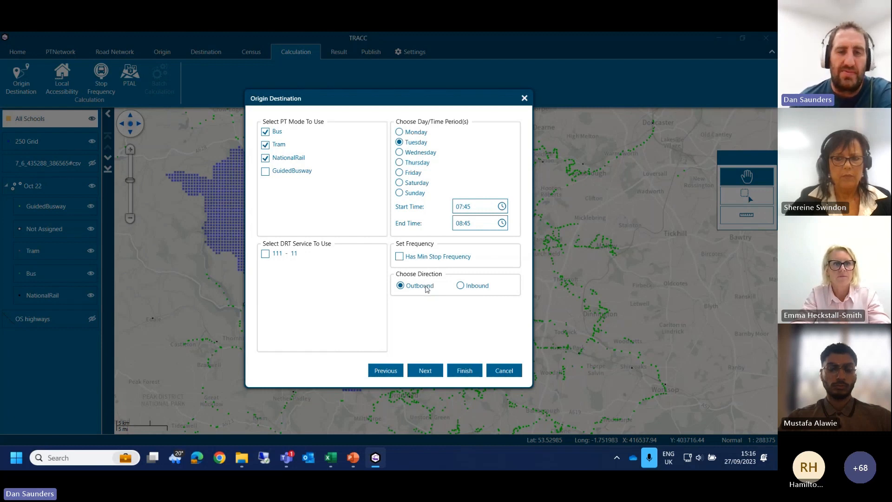
left_click(463, 286)
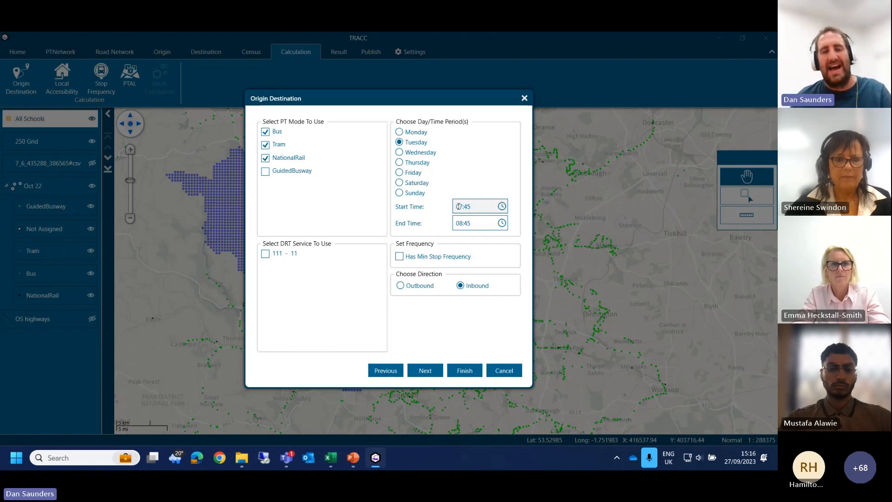
left_click(424, 288)
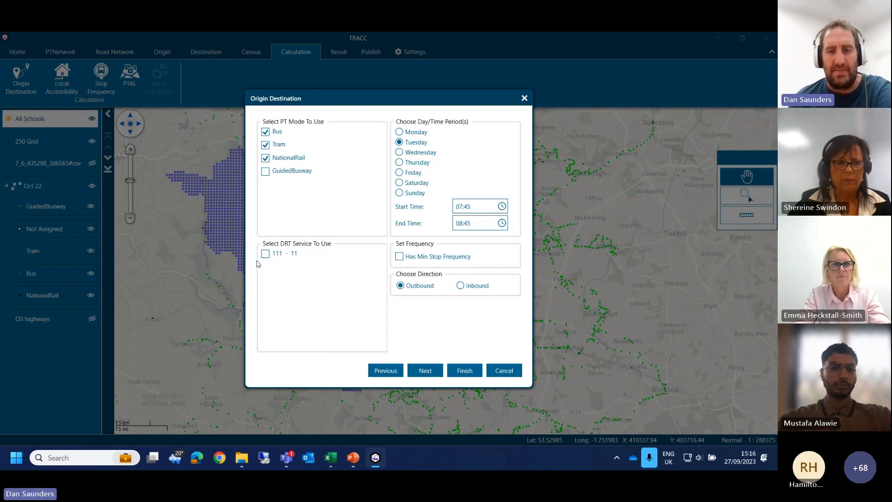
Step: Continue to the walk and PT parameters of the Origin Destination calculation
left_click(424, 370)
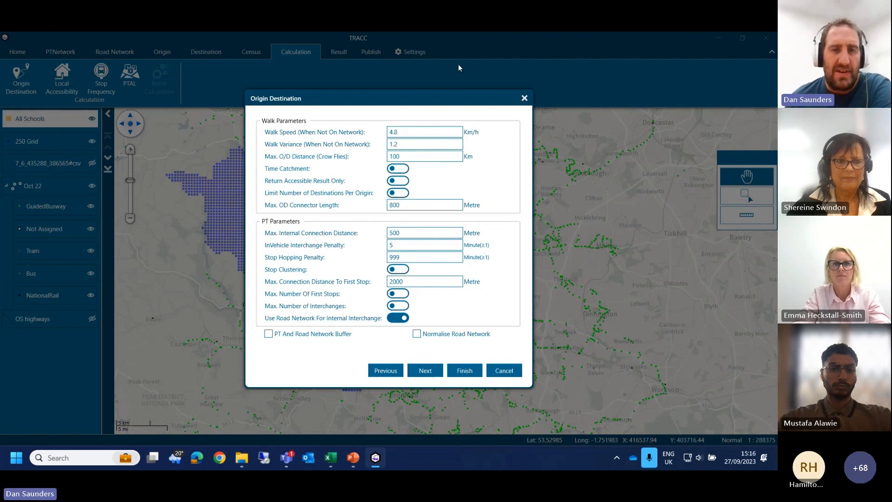
Step: Try limiting the number of destinations per origin to 10, and switch the limit off again
left_click(398, 193)
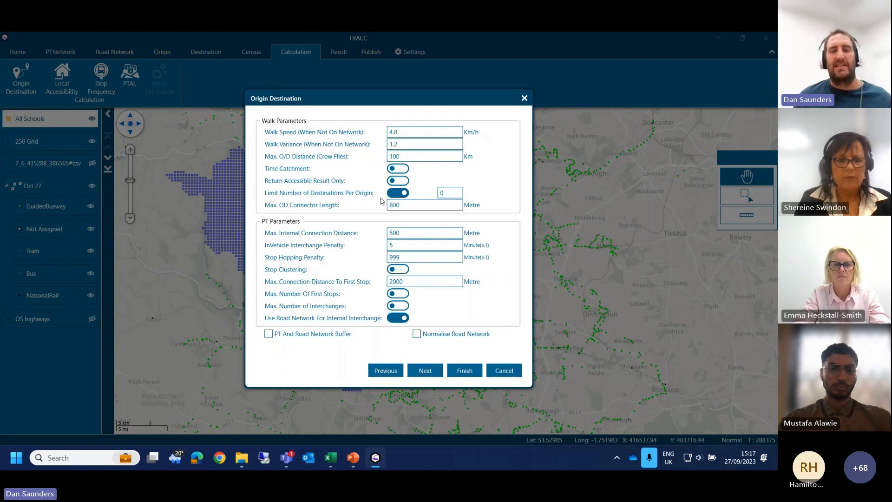
left_click(456, 192)
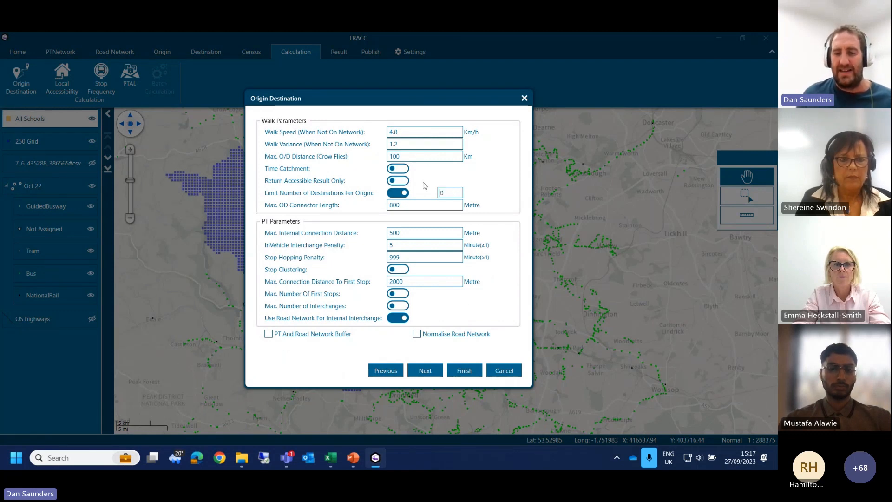
type("1")
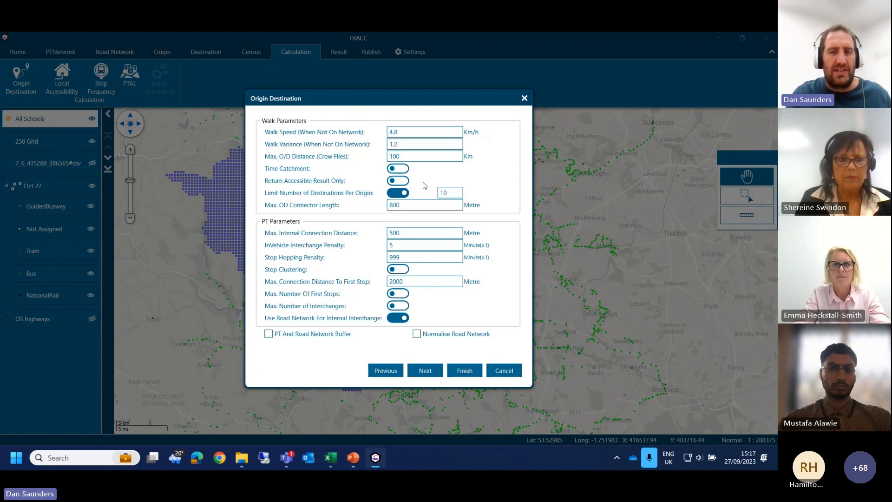
key("BackSpace")
key("BackSpace")
left_click(398, 192)
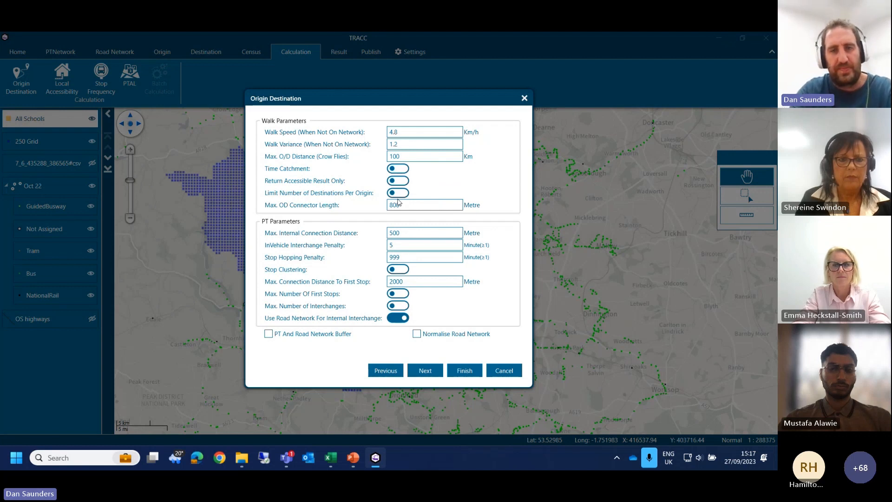
Step: Examine the connector length, internal connection distance, interchange penalty and first-stop distance parameters, and switch the maximum interchanges limit on and off
double_click(402, 205)
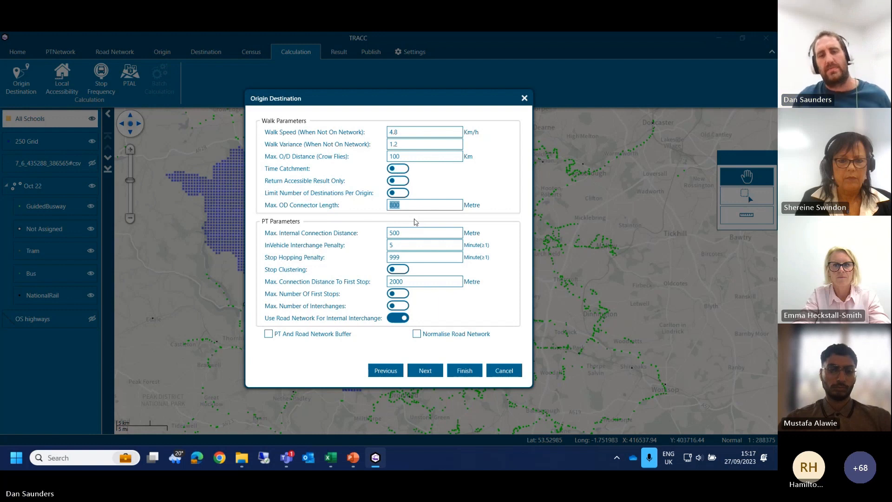
left_click(434, 233)
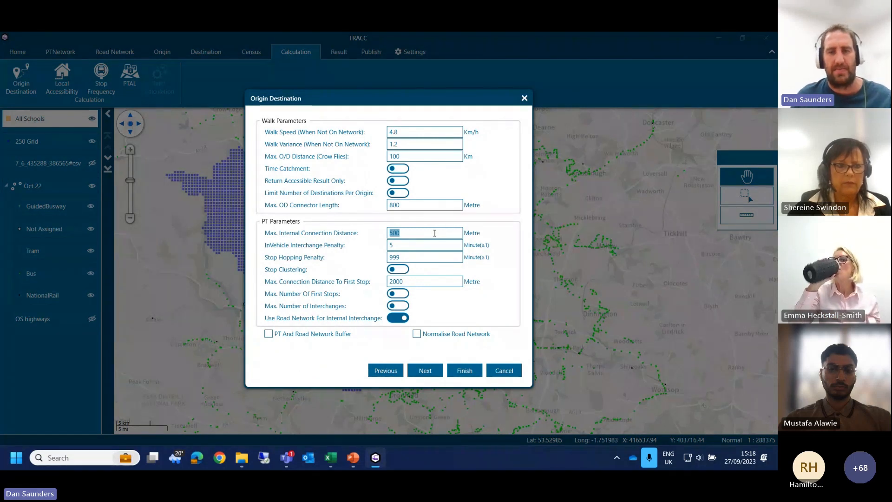
left_click(435, 233)
double_click(425, 241)
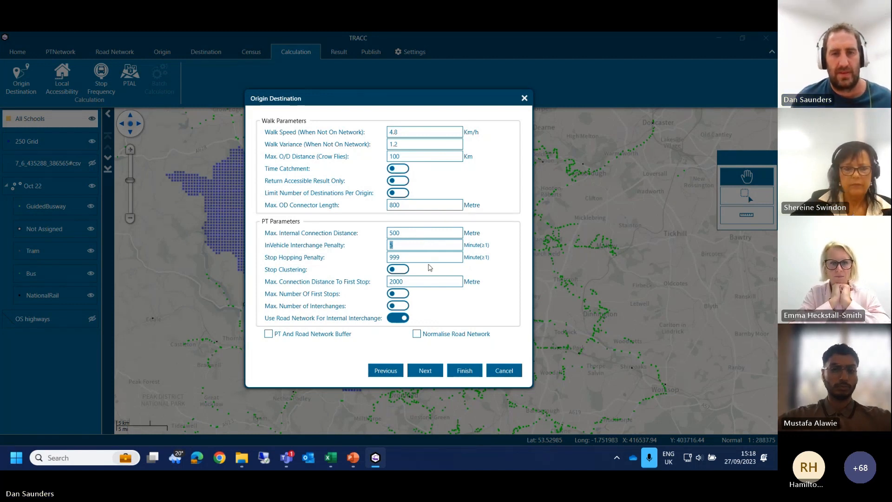
left_click(419, 283)
double_click(419, 283)
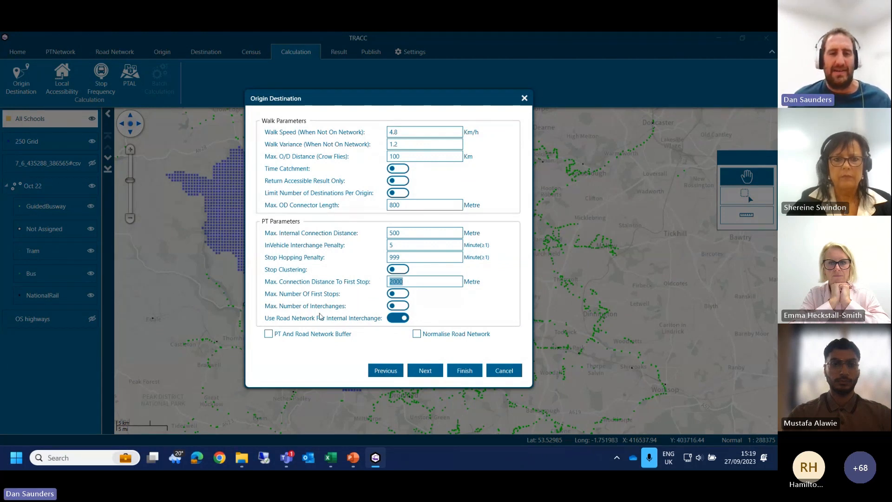
left_click(398, 306)
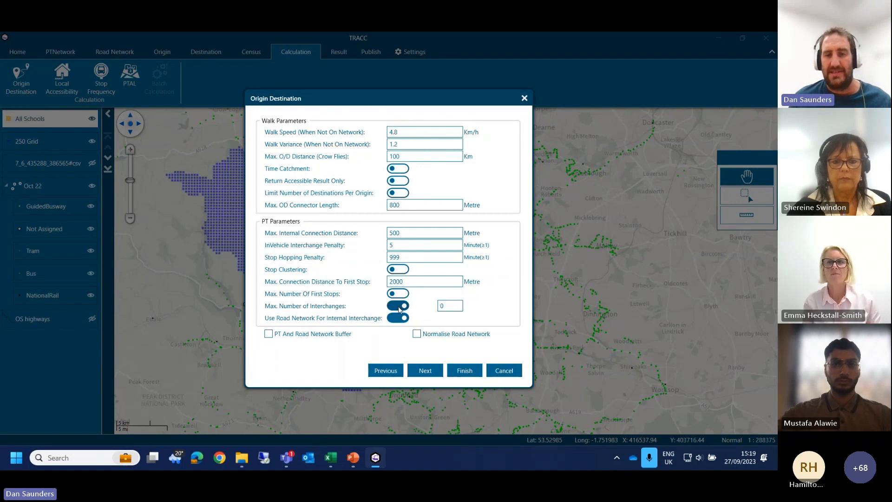
left_click(398, 308)
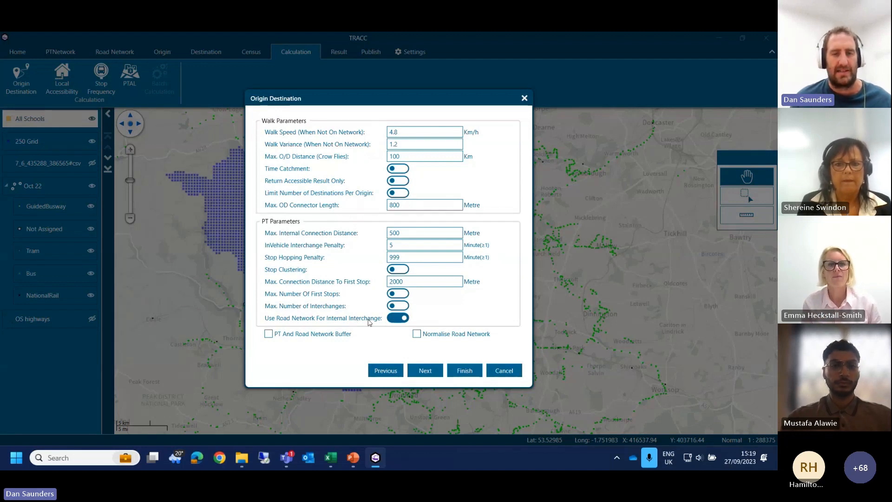
Step: Review the calculation's result name, description and summary pages, and close the Origin Destination setup without running it
left_click(420, 371)
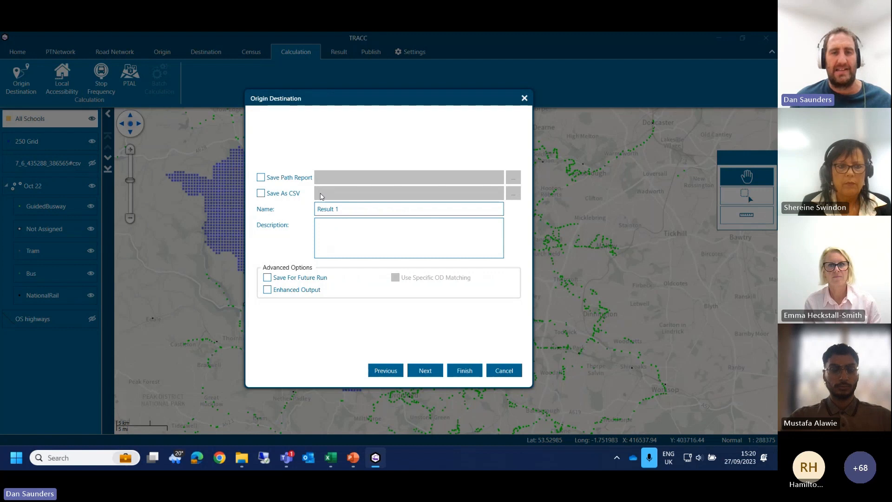
left_click_drag(318, 209, 350, 228)
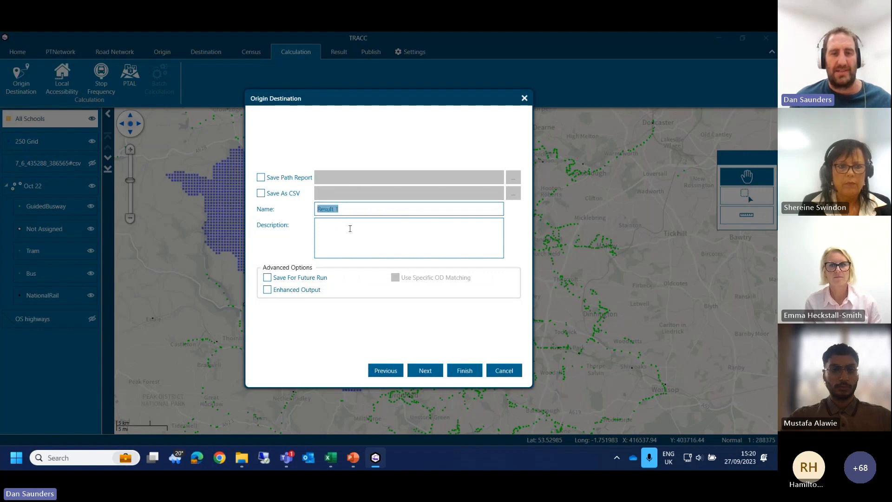
left_click(350, 228)
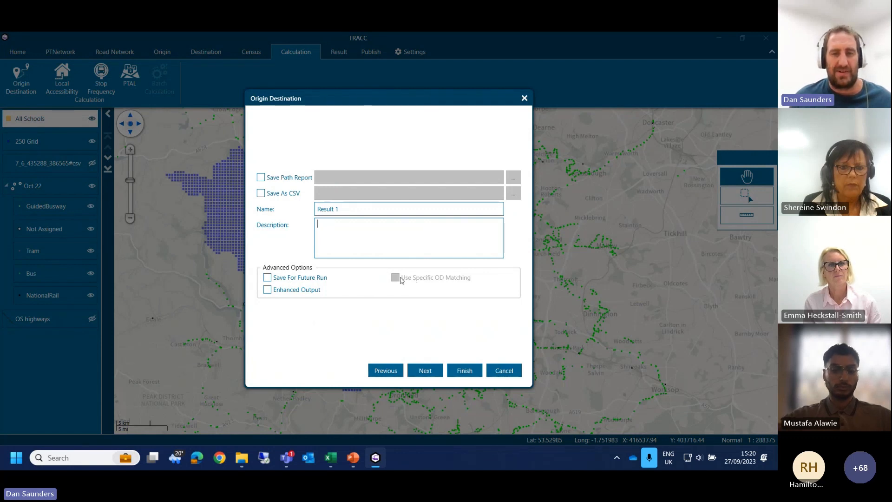
left_click(424, 370)
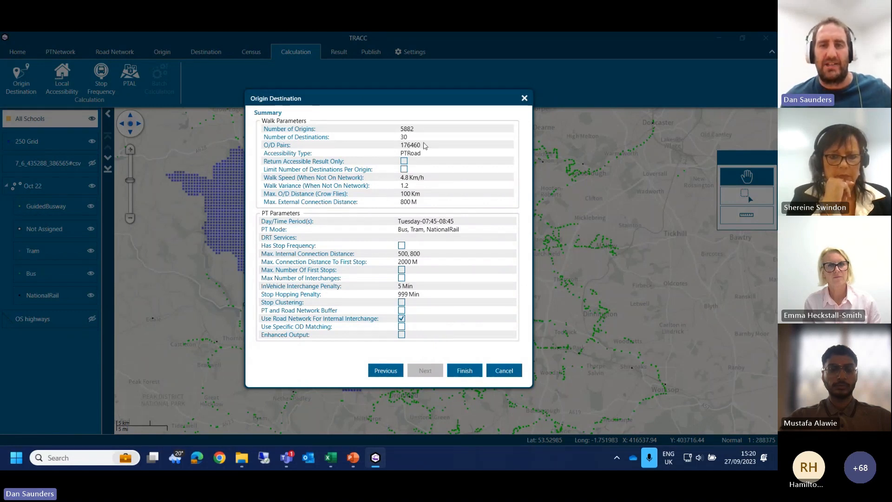
left_click(523, 99)
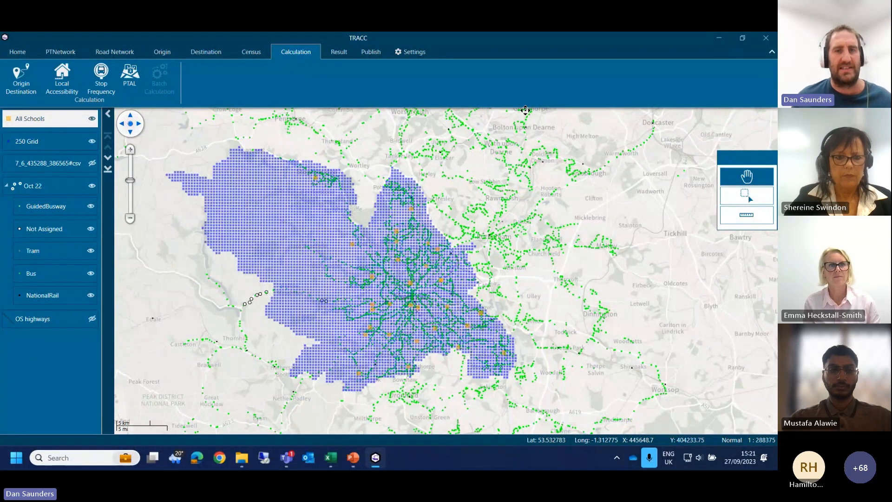
Step: Create a contour report of the 2023 PT to all schools result with 3 ranges up to 10, 20 and 30
left_click(346, 54)
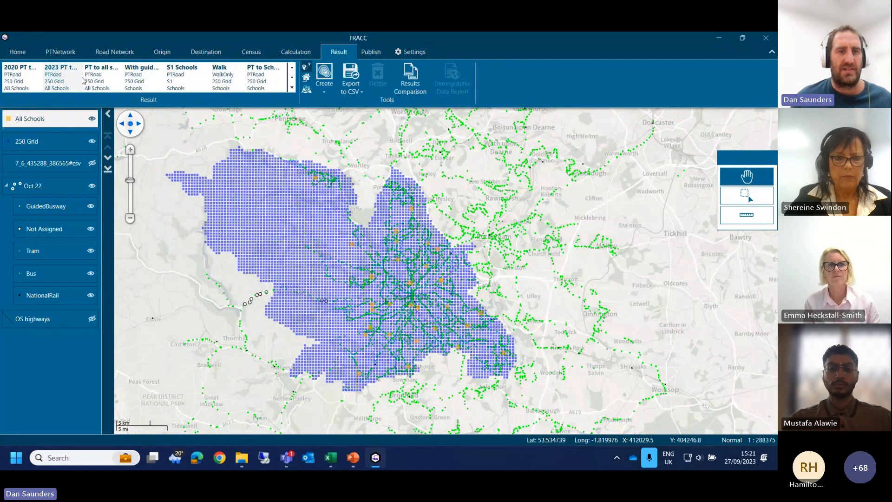
left_click(92, 90)
left_click(67, 81, "ctrl")
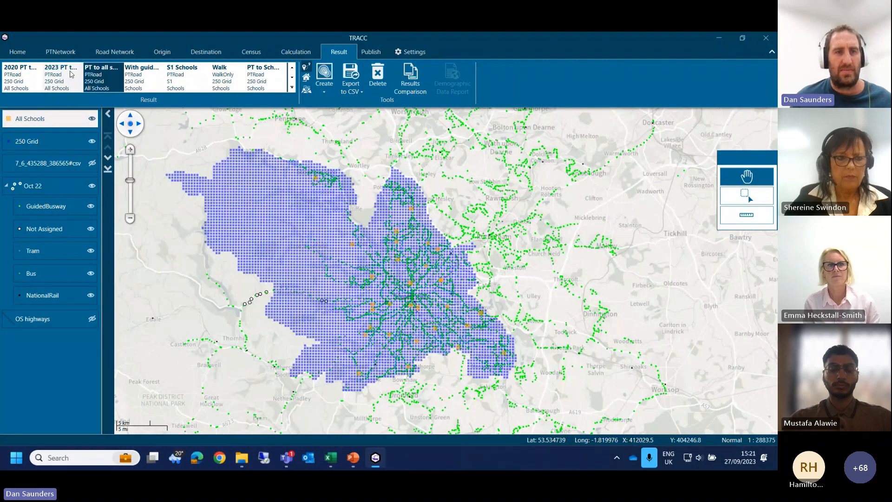
left_click(69, 82)
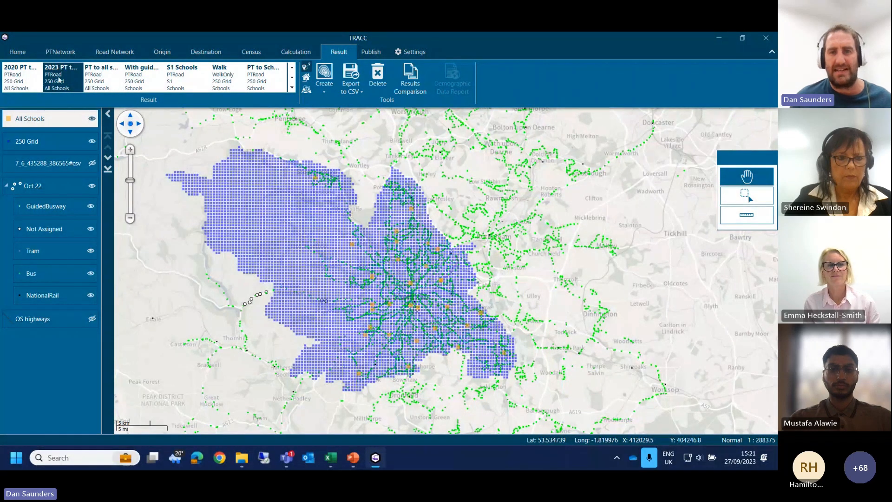
double_click(59, 80)
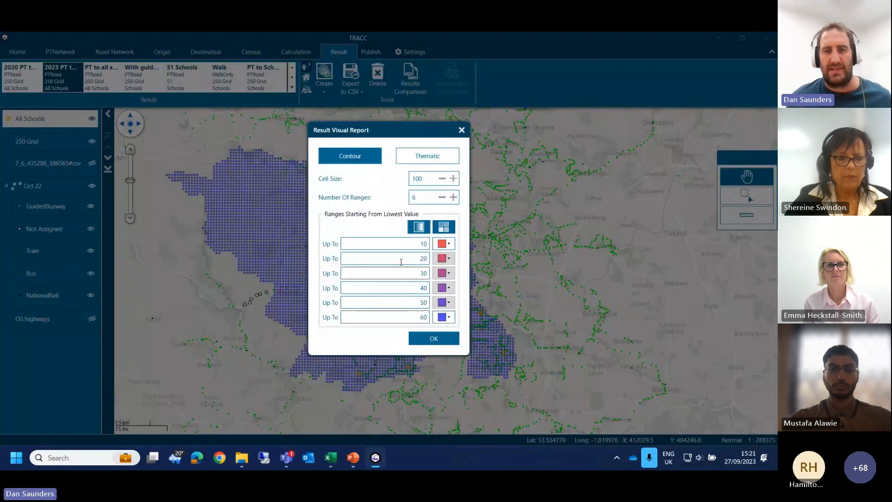
double_click(425, 198)
type("3")
left_click_drag(413, 264, 441, 263)
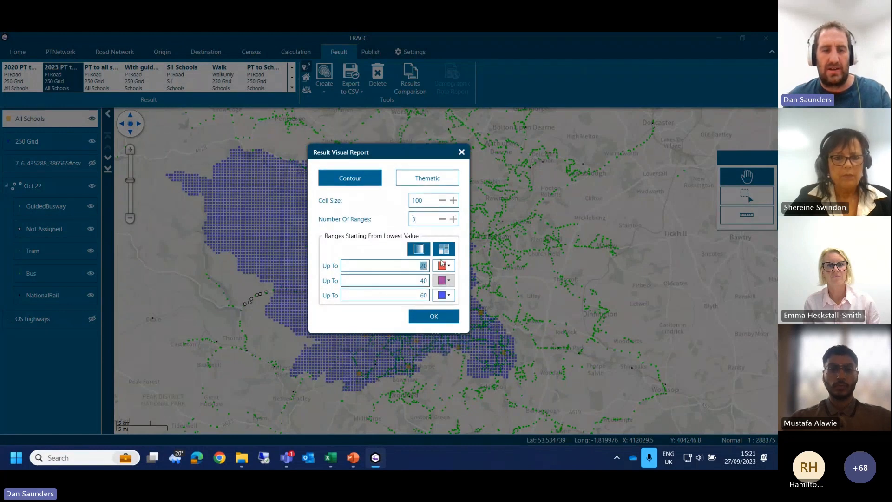
type("10")
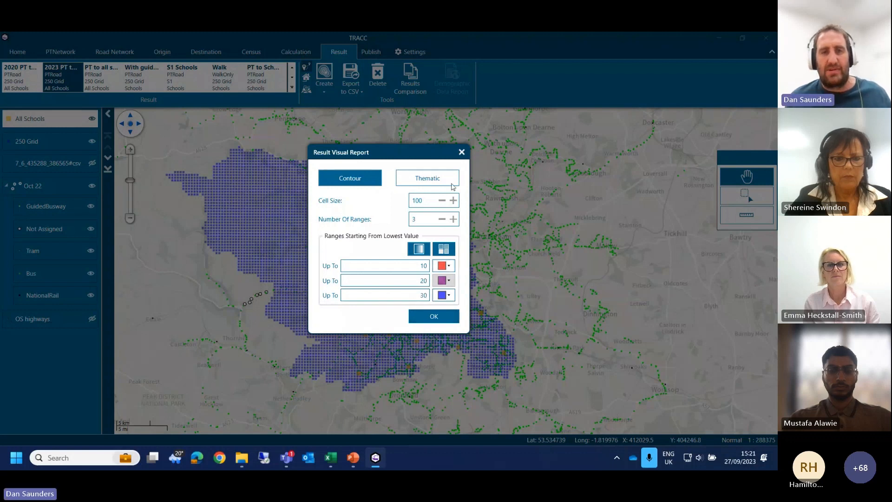
left_click(402, 291)
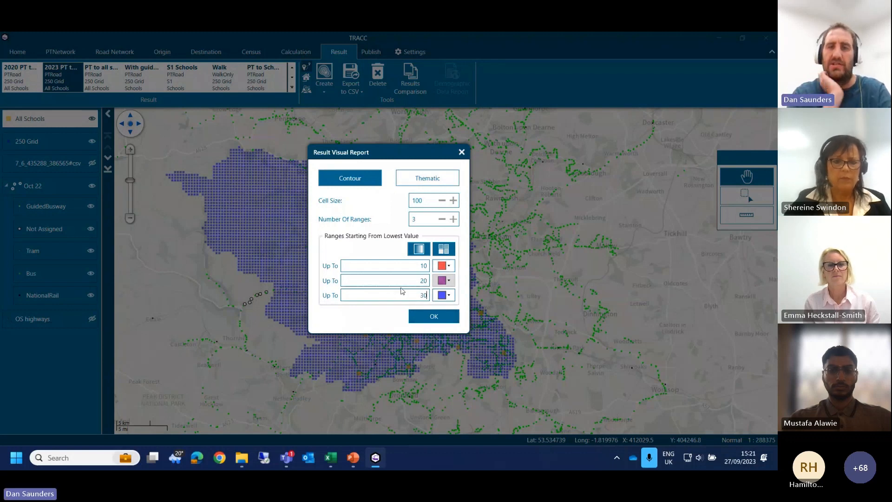
left_click(439, 313)
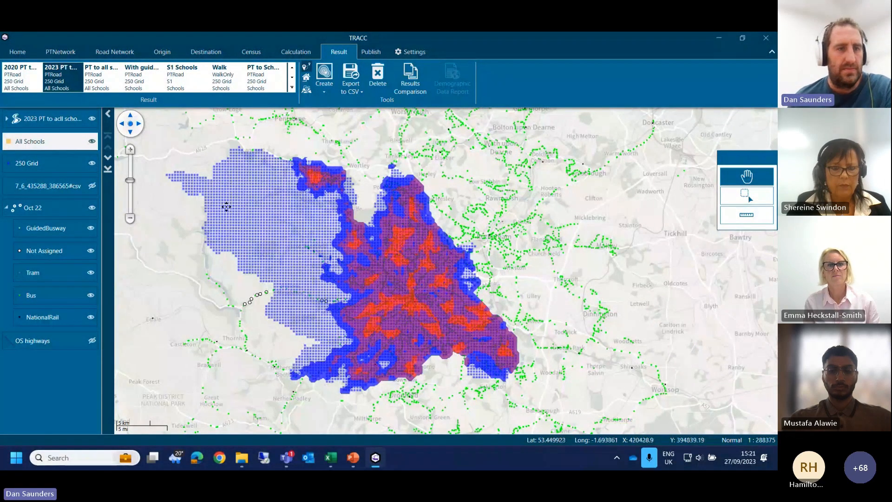
Step: Hide the 250 Grid and Oct 22 network layers, and expand the ranges of the 2023 contour layer
left_click(92, 163)
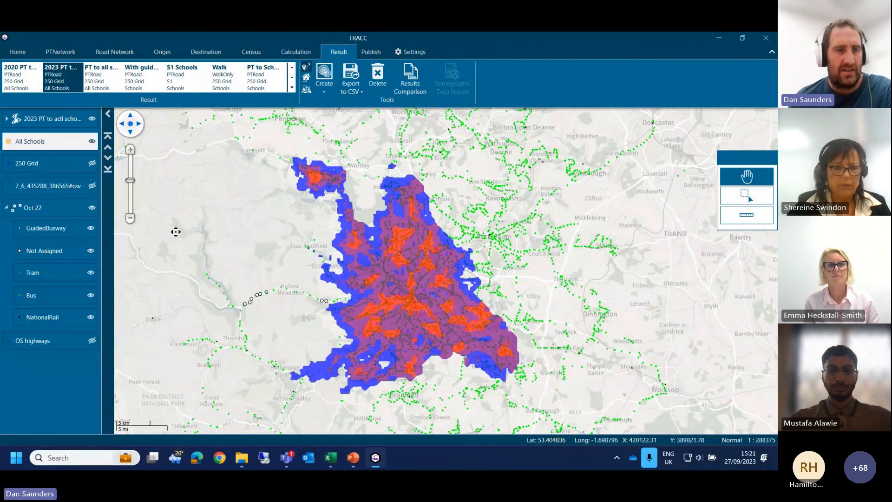
left_click(92, 207)
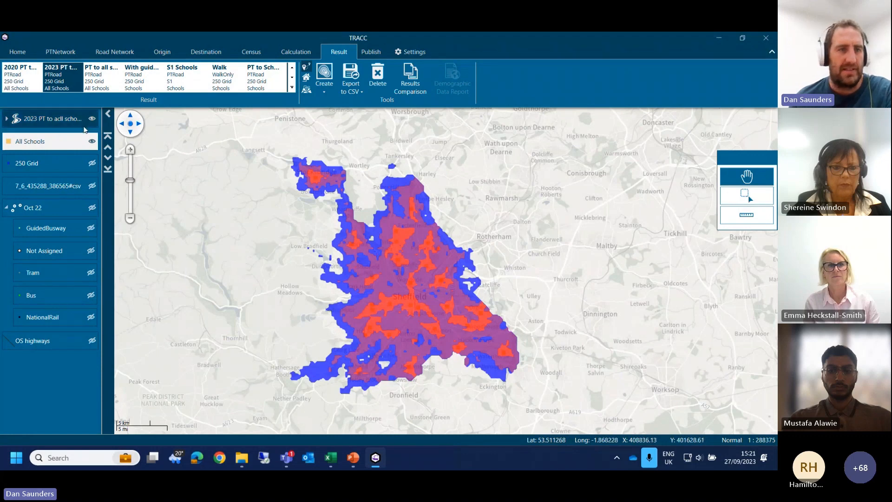
left_click(6, 118)
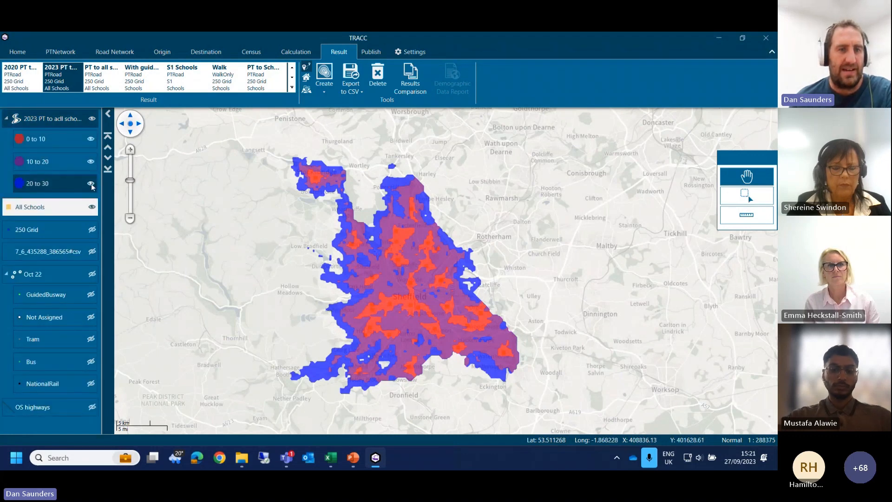
Step: Compare the 2023 contour with its 10 to 20 and 20 to 30 ranges off and on, and show the 250 Grid again
left_click(91, 163)
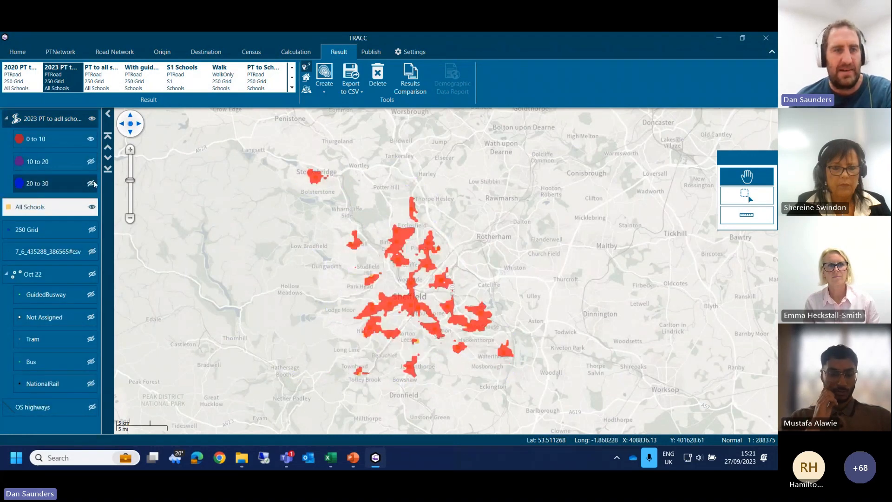
left_click(91, 162)
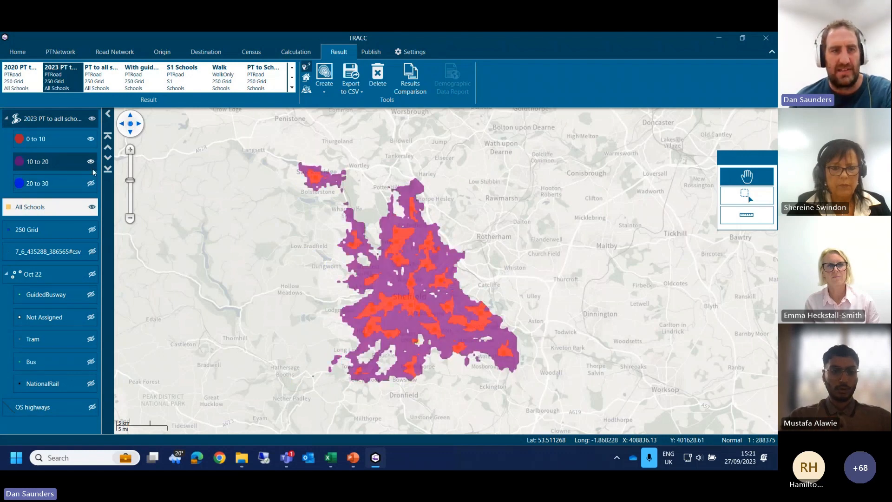
left_click(91, 185)
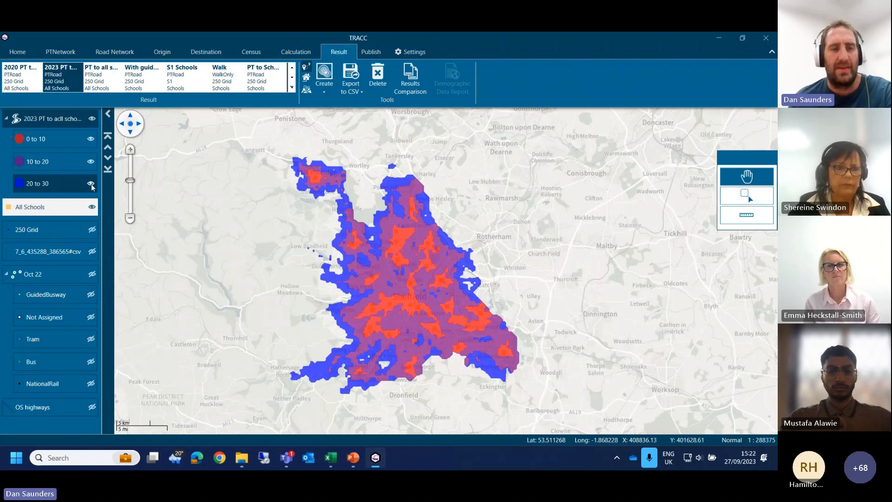
left_click(92, 230)
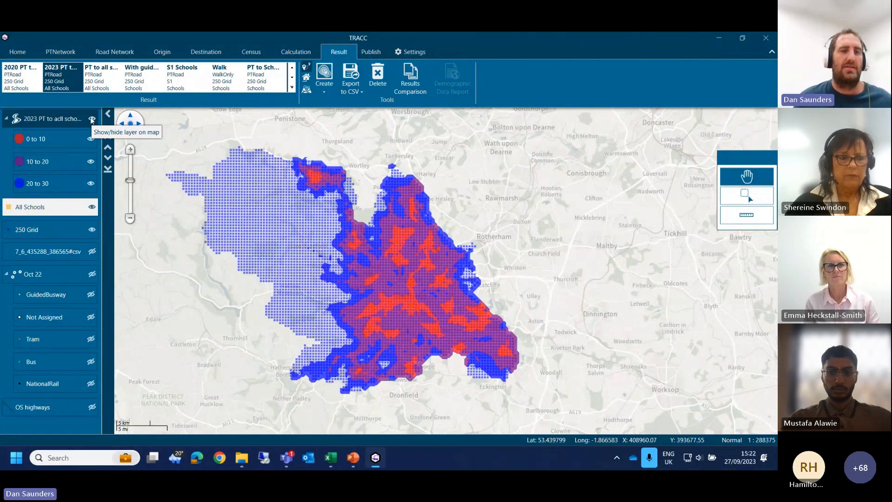
Step: Point out the Q3 2023 network among the project's public transport networks
left_click(60, 52)
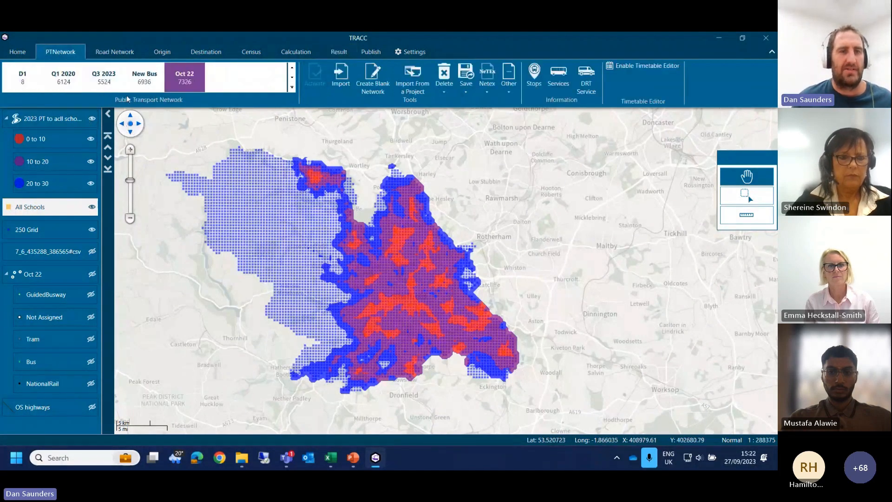
left_click(116, 87)
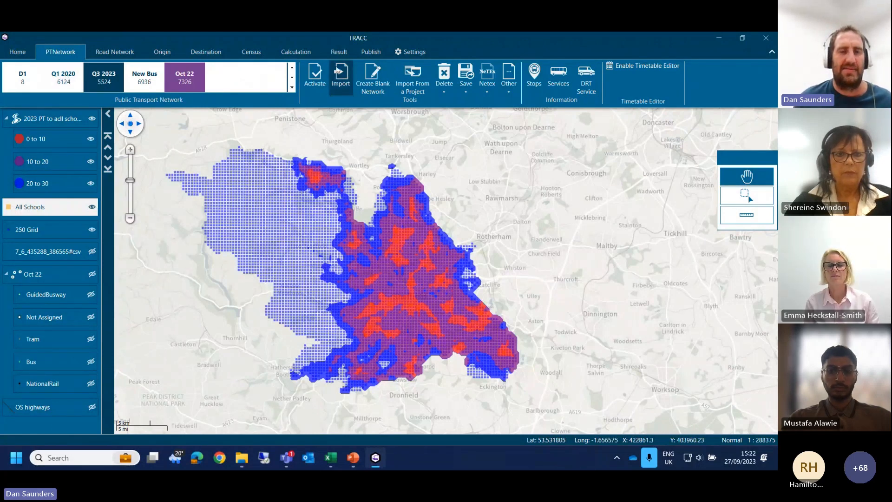
Step: Create a contour report of the 2020 PT to Schools result with 3 ranges up to 10, 20 and 30, and hide the 2023 contour
left_click(339, 52)
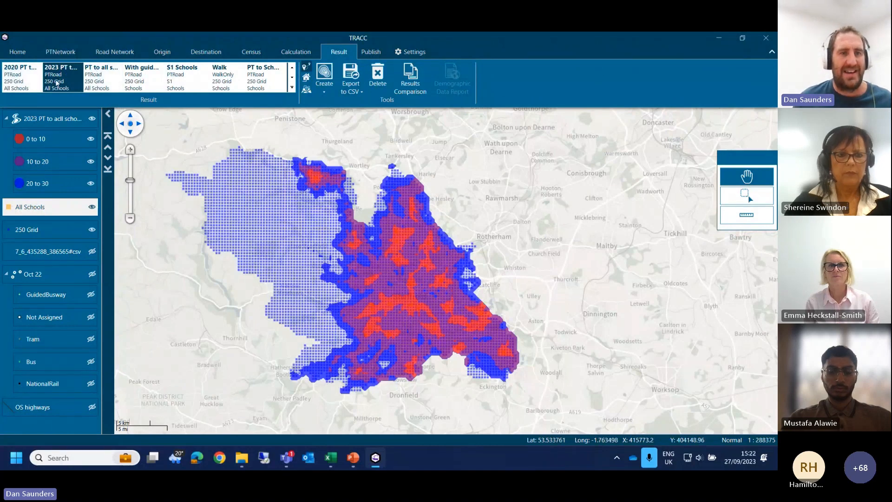
left_click(23, 80)
left_click(325, 75)
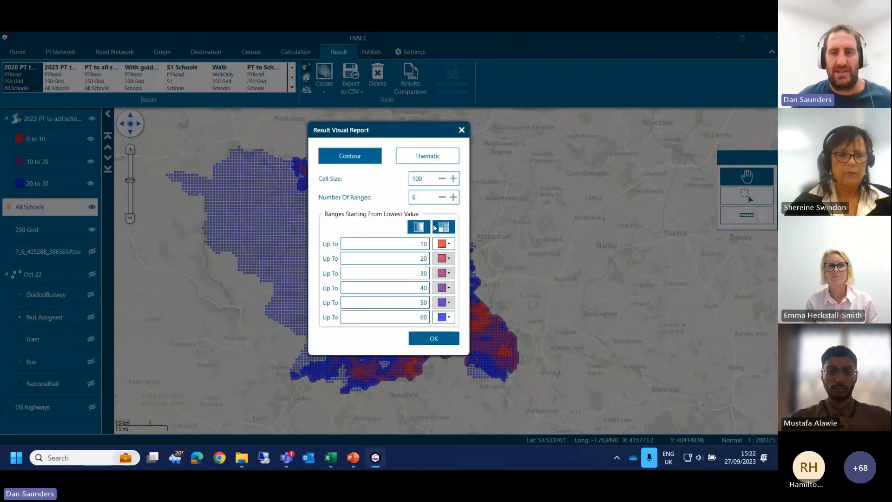
left_click(434, 196)
type("3")
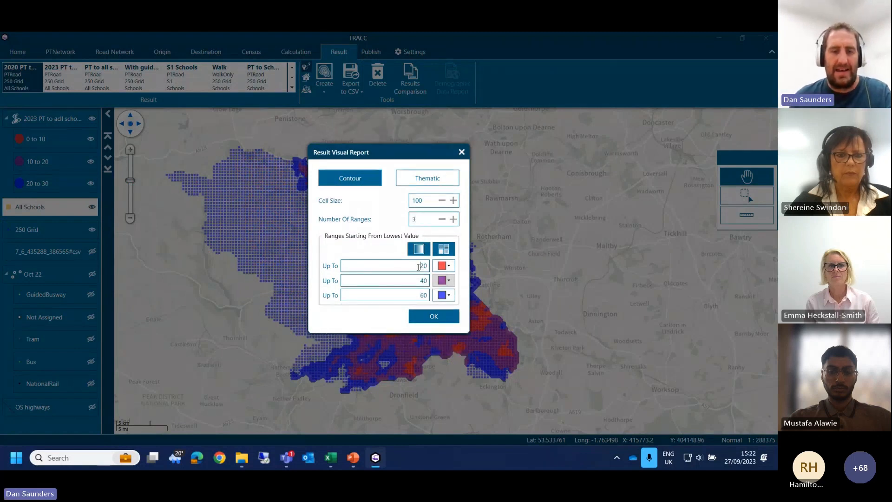
type("10")
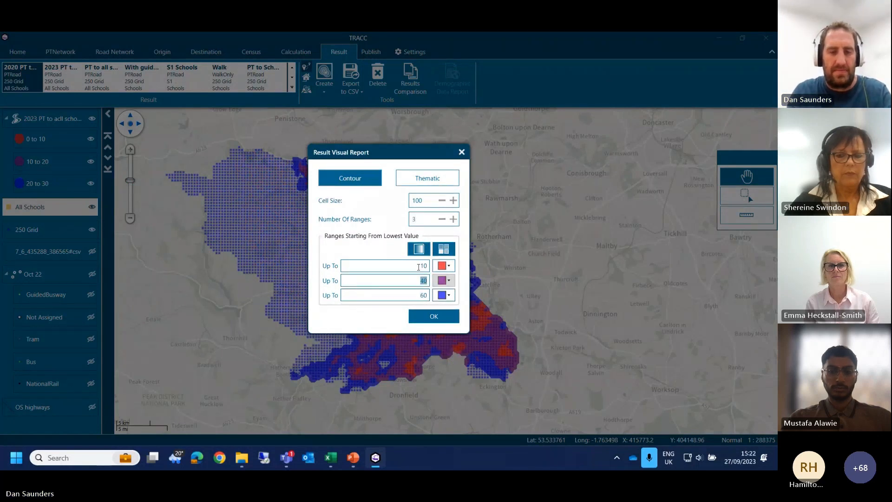
type("30")
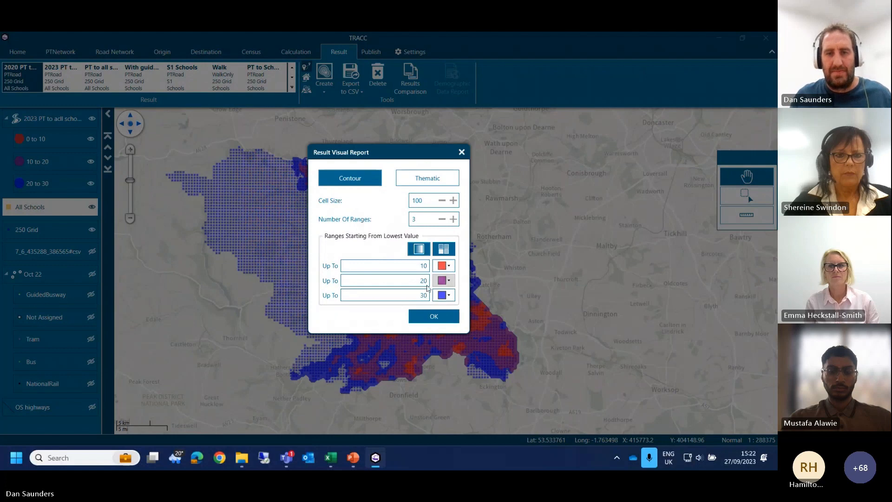
left_click(432, 316)
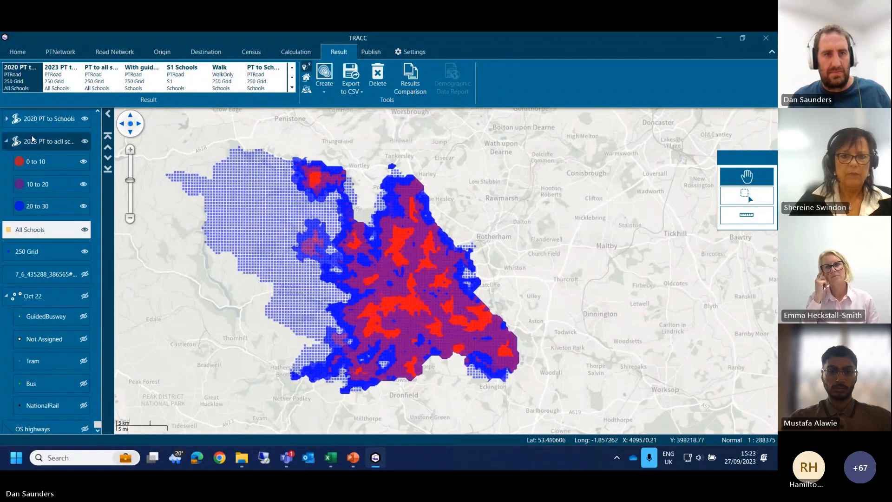
left_click(85, 142)
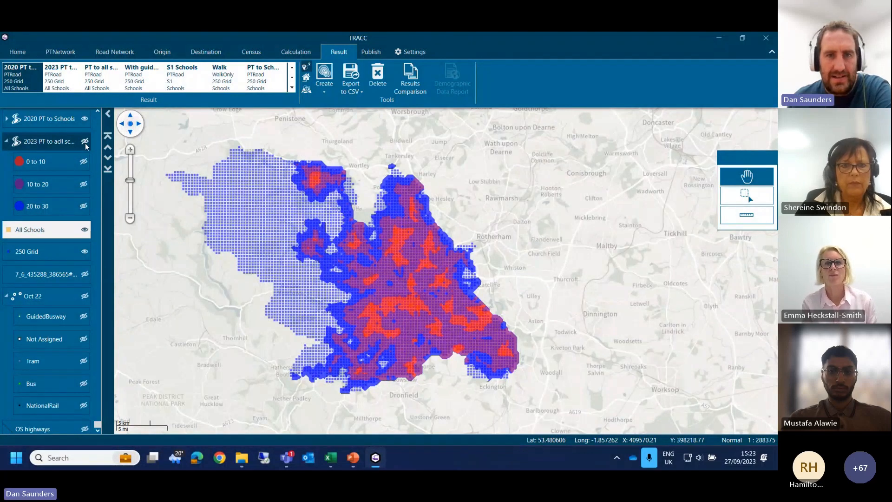
Step: Compare the 2020 and 2023 PT to Schools contours by switching each one's visibility, leaving both shown
left_click(85, 143)
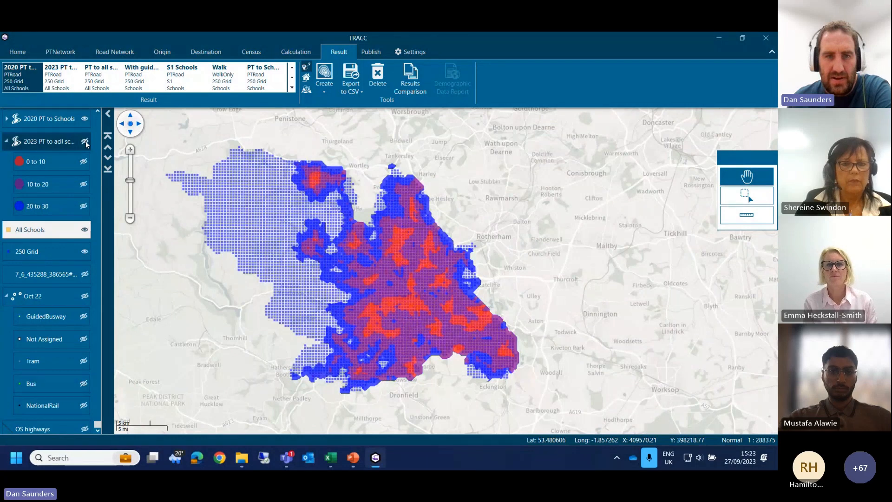
left_click(85, 143)
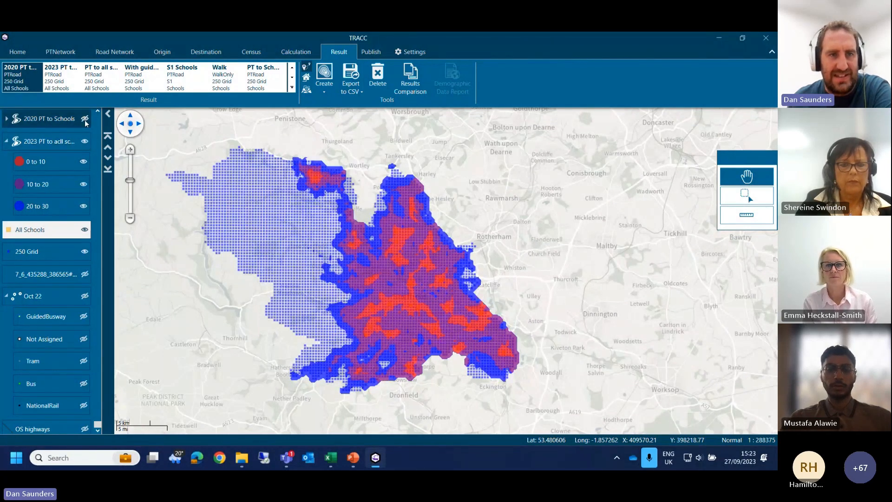
left_click(85, 119)
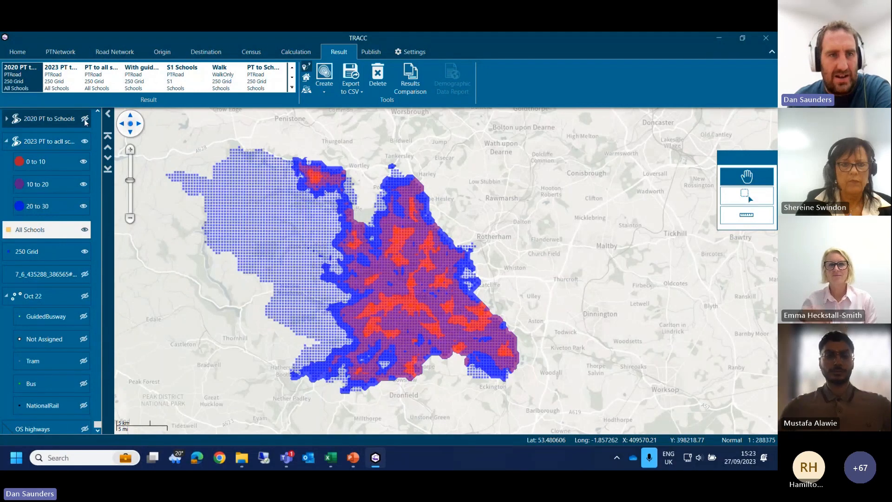
left_click(85, 121)
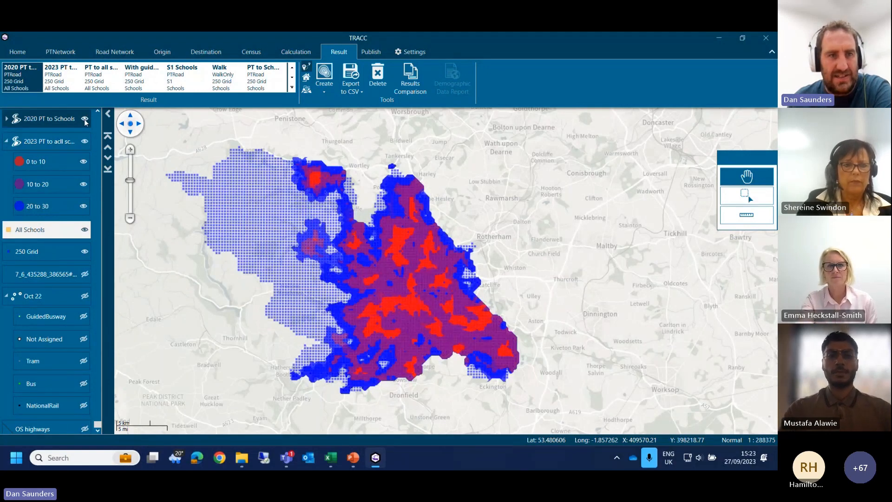
left_click(85, 120)
left_click(85, 120)
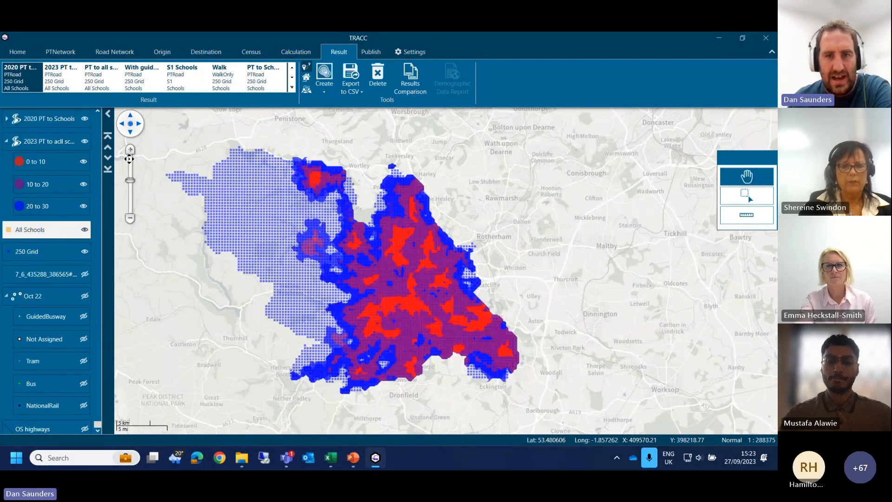
left_click(85, 120)
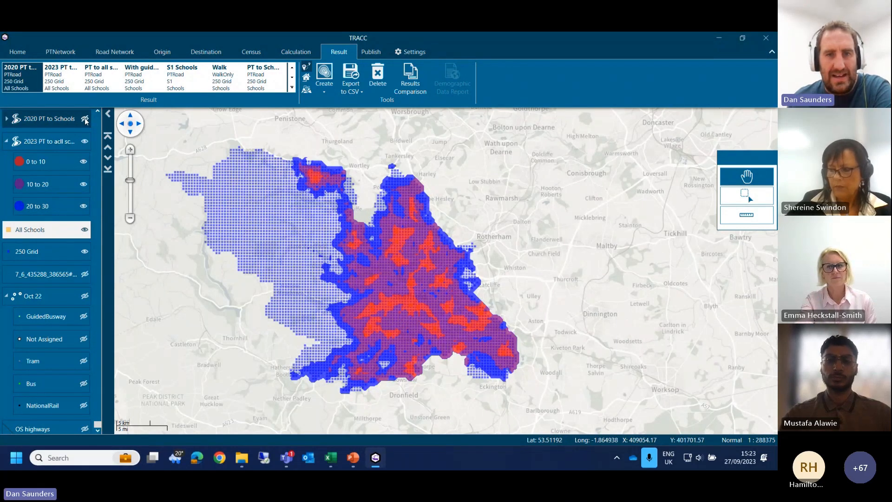
left_click(85, 121)
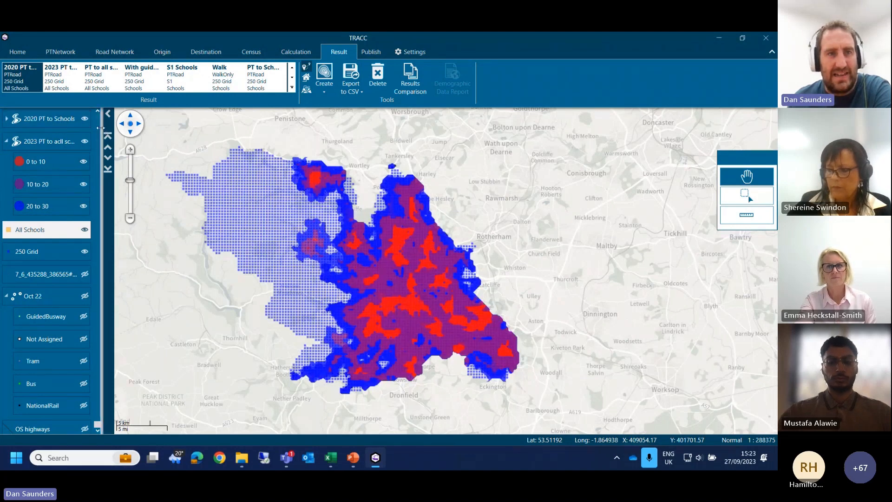
Step: Create a contour report of the PT to all schools result with 3 ranges up to 10, 20 and 30
left_click(96, 87)
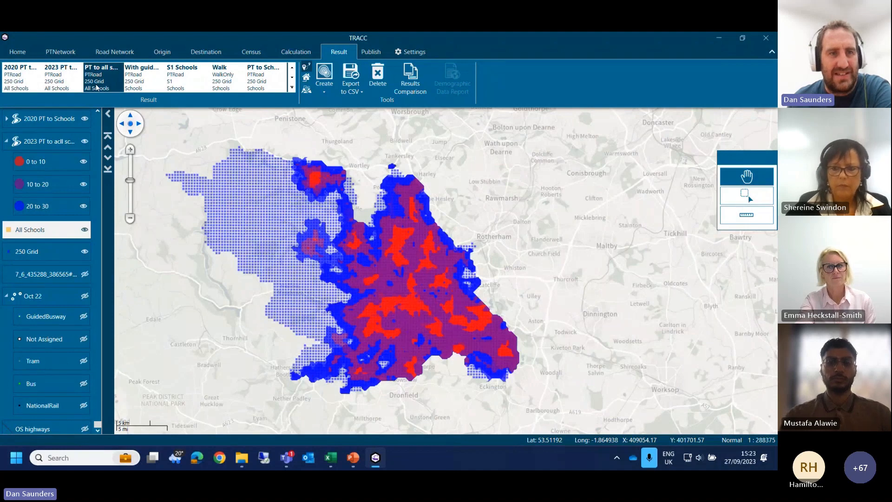
double_click(97, 87)
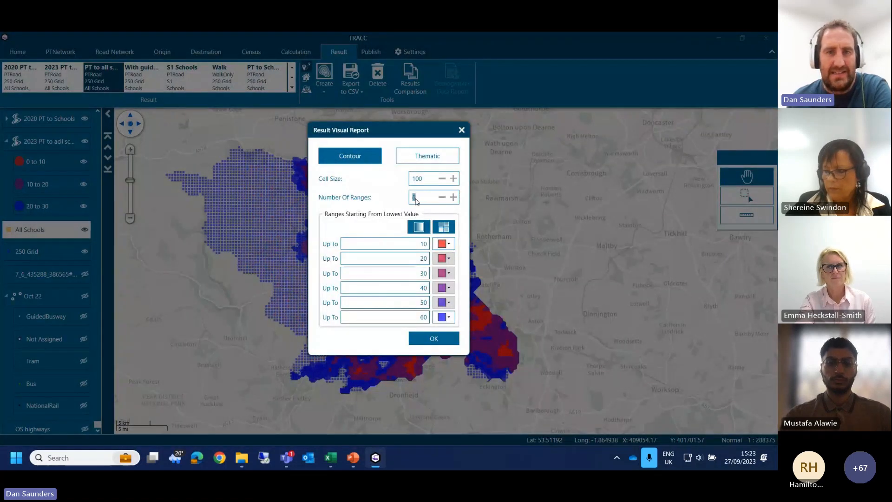
type("3")
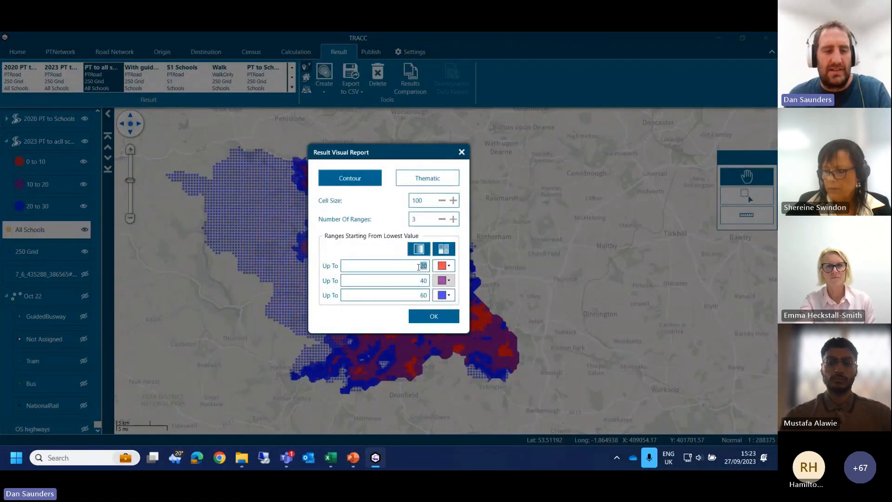
left_click(425, 265)
type("10")
key("Tab")
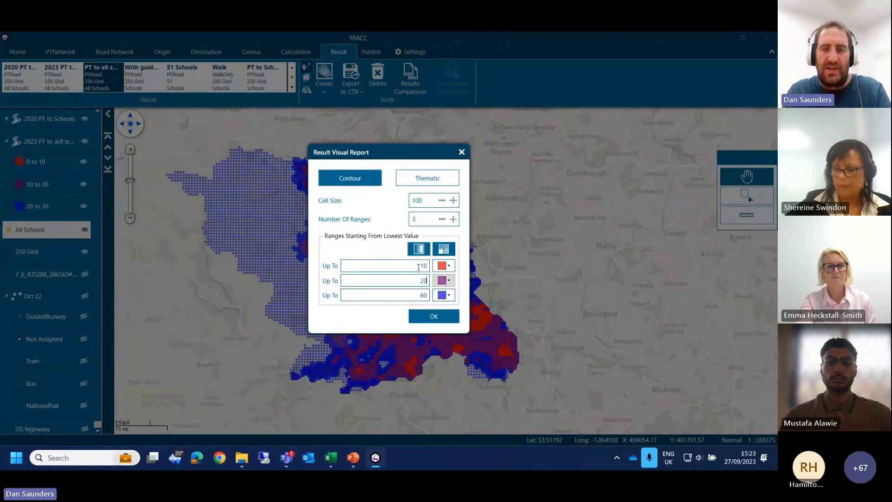
key("Tab")
type("30")
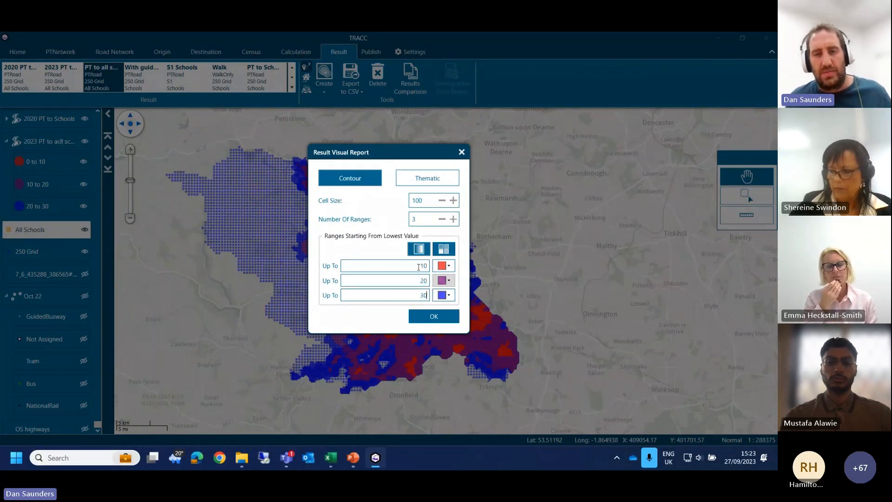
left_click(439, 316)
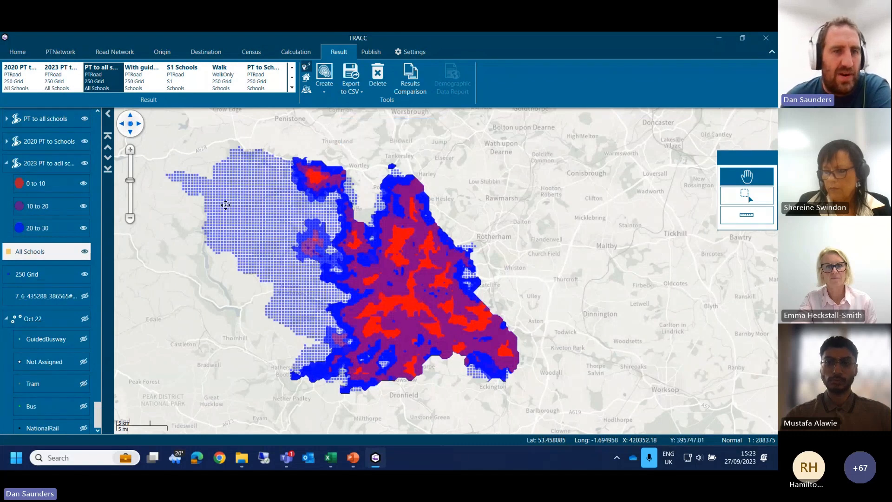
Step: Compare the PT to all schools, 2020 and 2023 contours in turn, leaving only the 2020 contour hidden
left_click(84, 142)
left_click(85, 120)
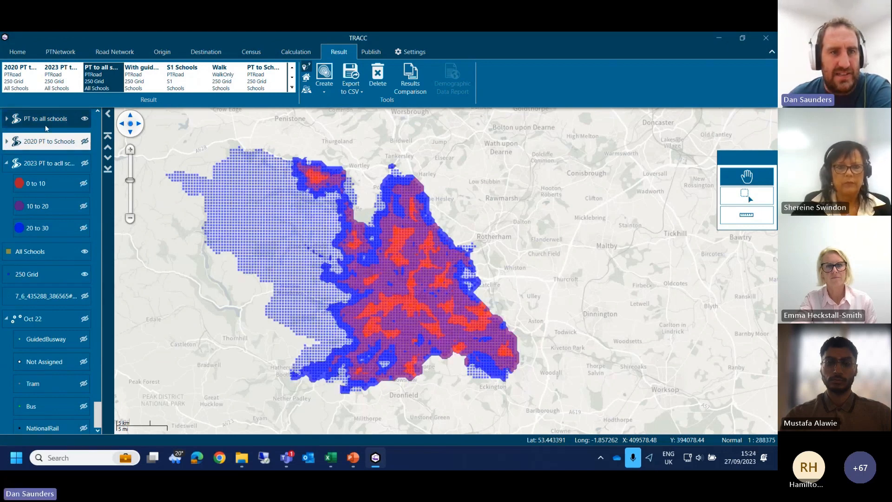
left_click(85, 119)
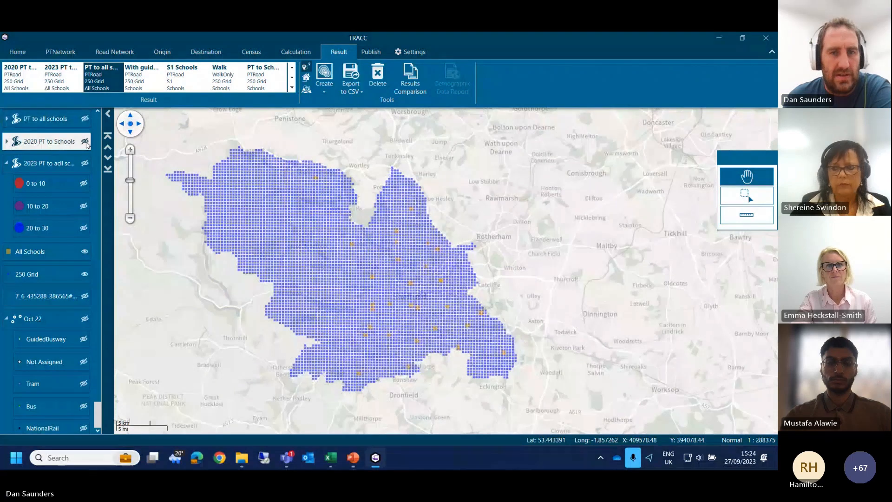
left_click(85, 142)
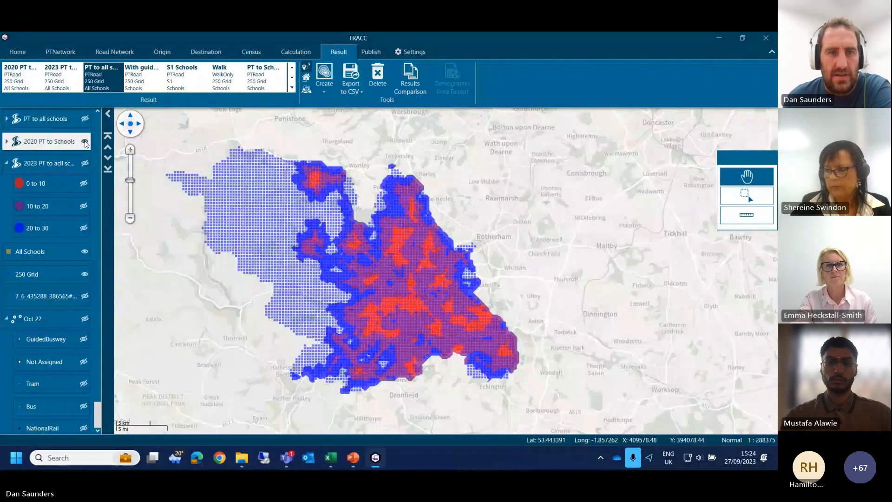
left_click(85, 164)
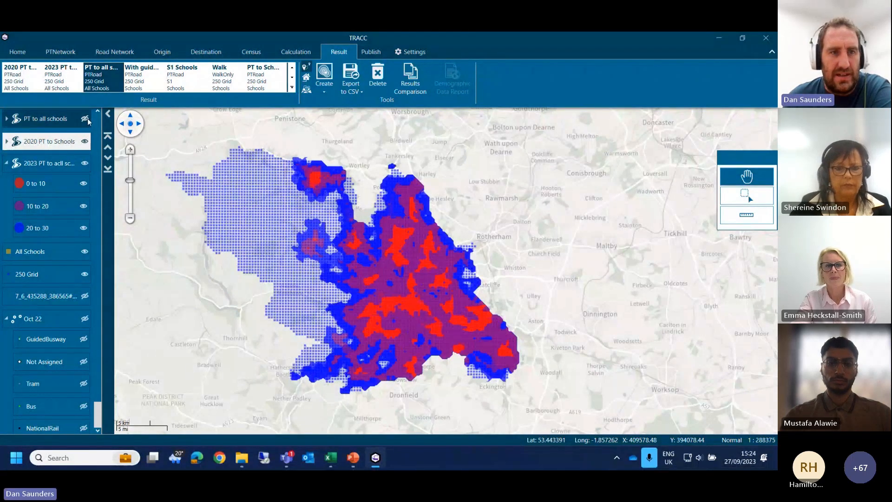
left_click(86, 164)
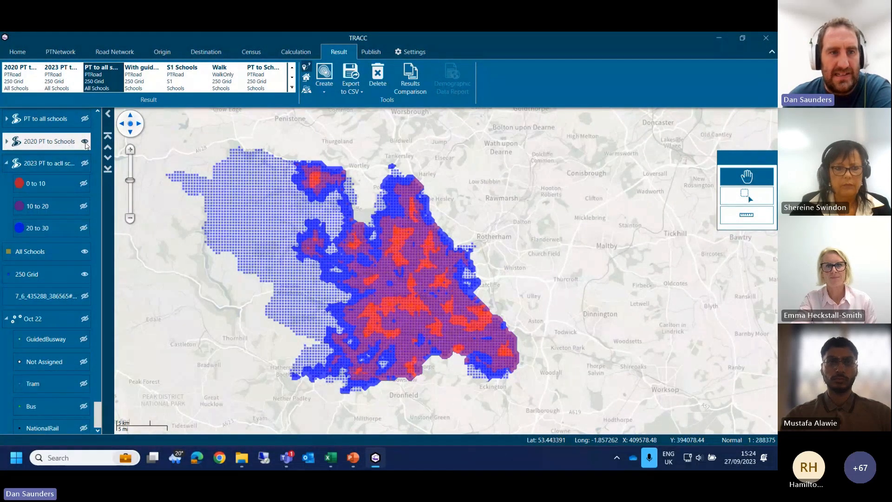
left_click(85, 142)
left_click(86, 163)
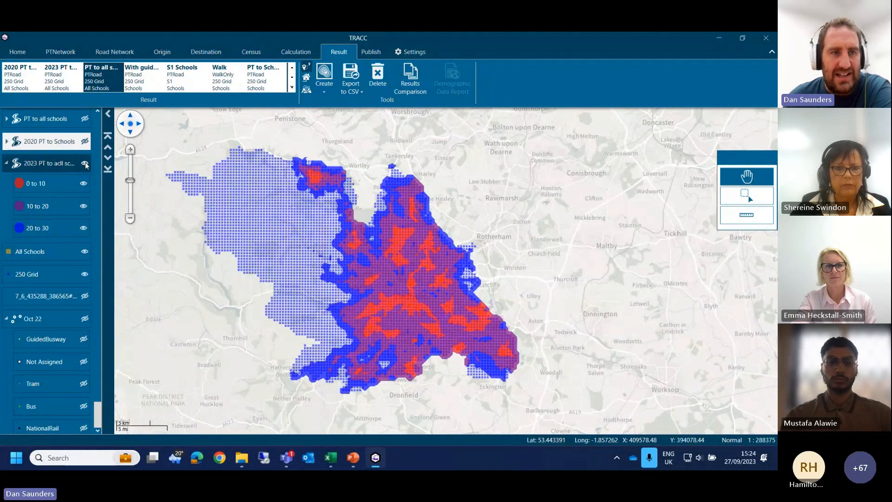
left_click(85, 119)
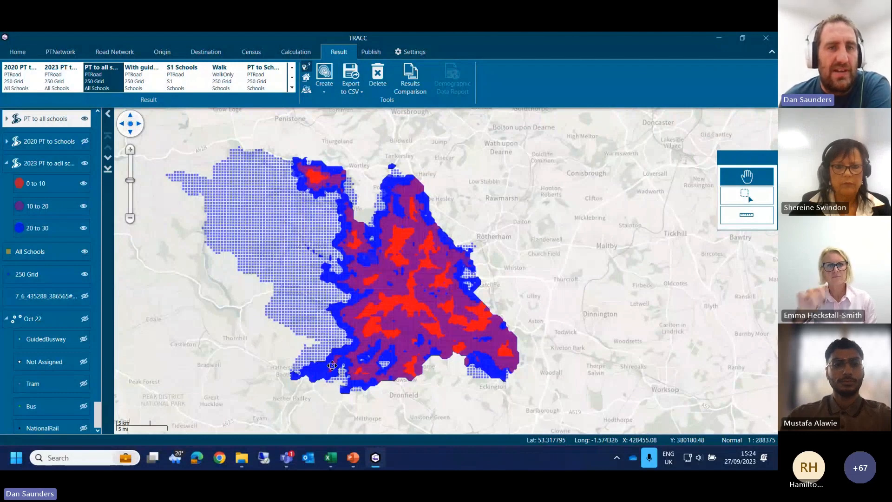
Step: Select the 11-15 census data and open a demographic data report for the PT to all schools result
left_click(251, 52)
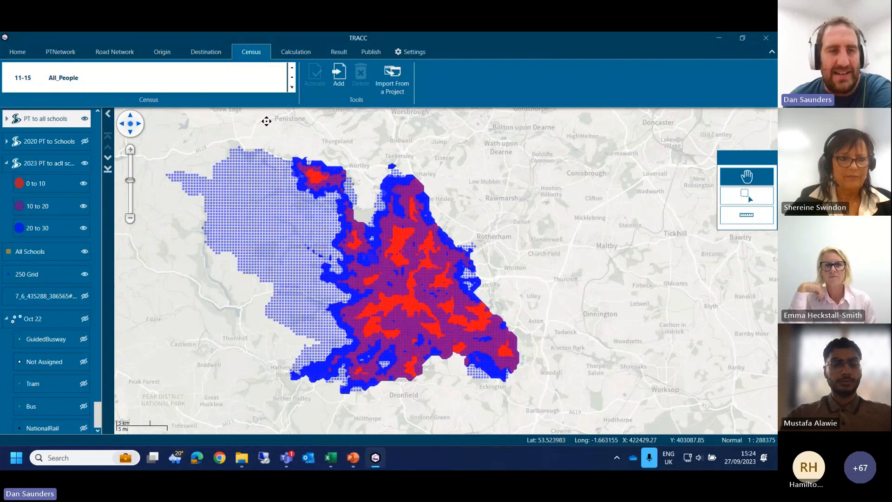
left_click(23, 77)
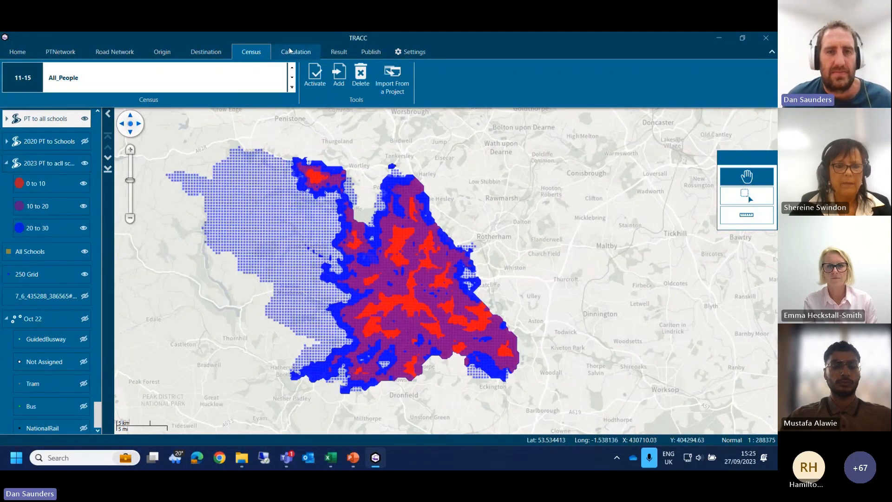
left_click(338, 51)
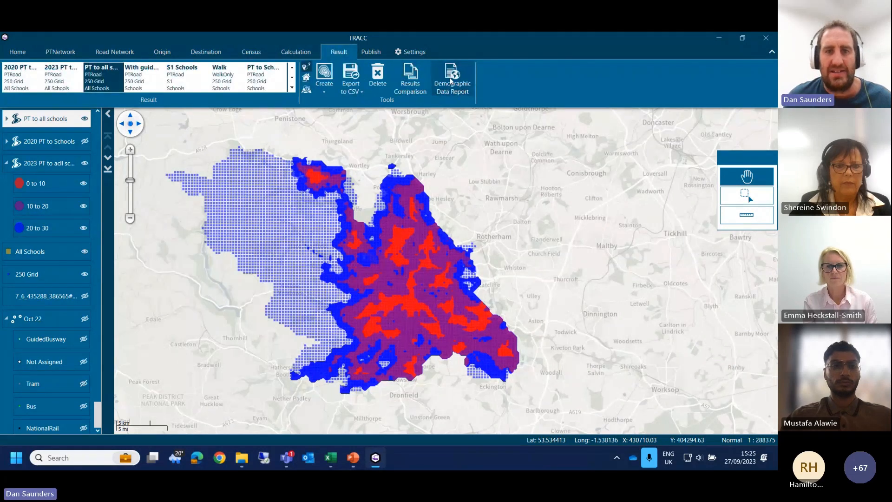
left_click(451, 82)
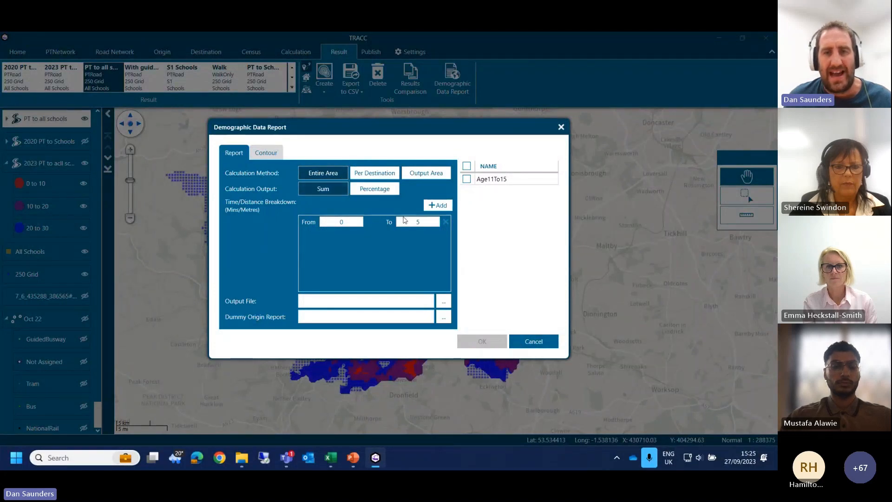
Step: Set the demographic report's breakdown to 0 to 10, 0 to 20 and 0 to 30 for Age11To15, and cancel the report
left_click(438, 208)
left_click(438, 208)
left_click_drag(412, 222, 459, 221)
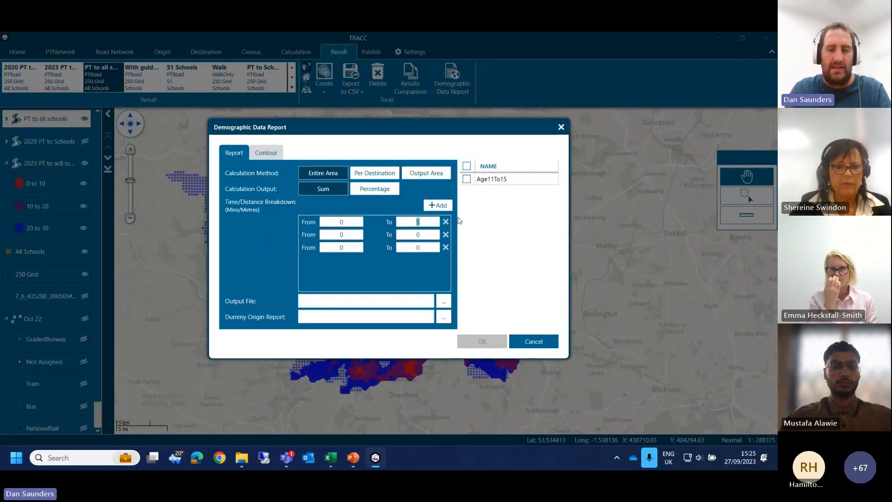
type("10")
key("Tab")
type("20")
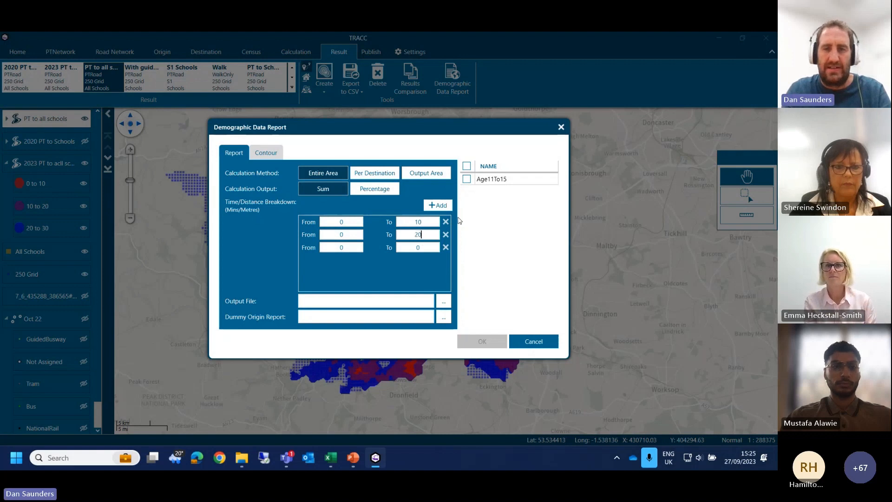
key("Tab")
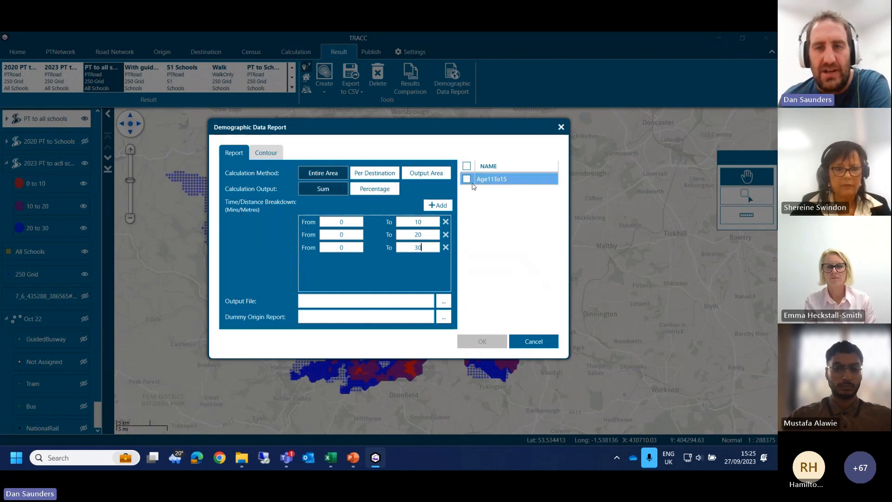
left_click(467, 180)
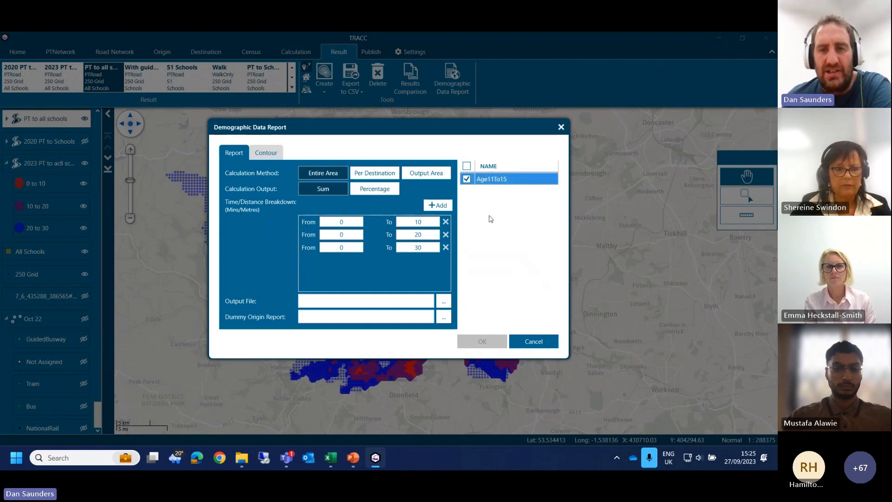
left_click(534, 341)
Step: Switch to the Excel workbook 2023vs2022vs2020School.xlsx and close the Format Shape pane
mouse_move(330, 457)
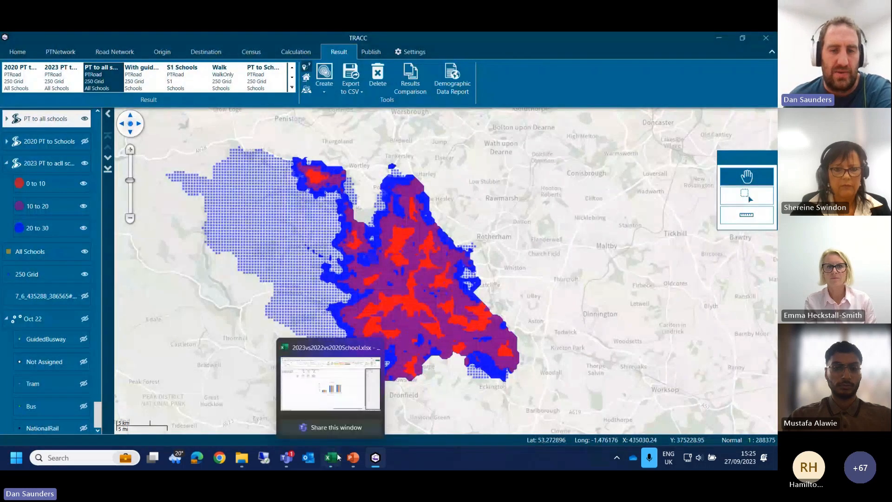
left_click(331, 395)
left_click(262, 291)
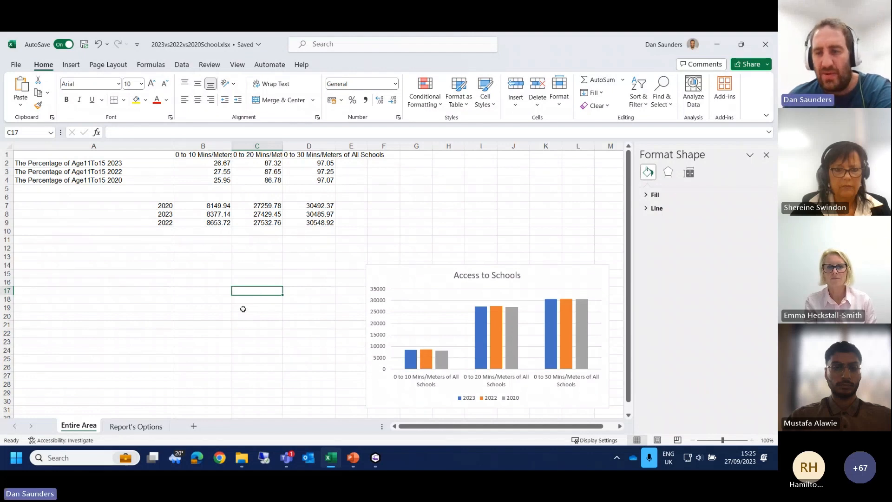
left_click(766, 155)
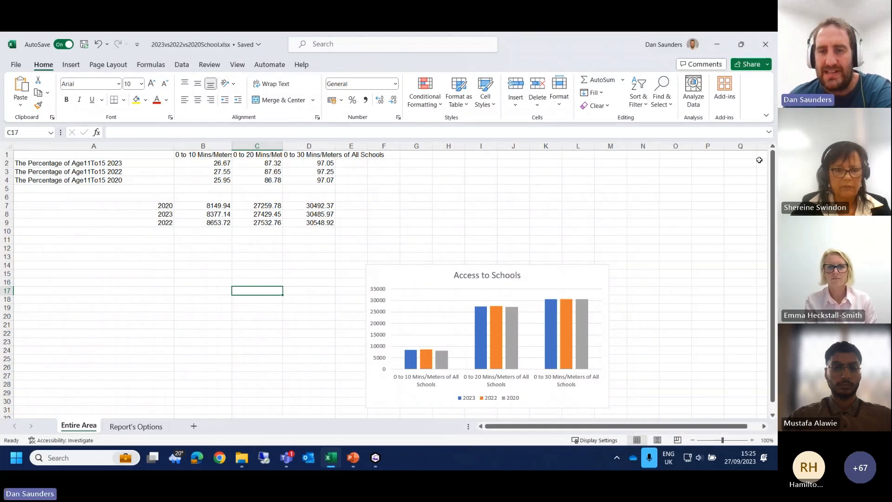
left_click(381, 230)
left_click(414, 212)
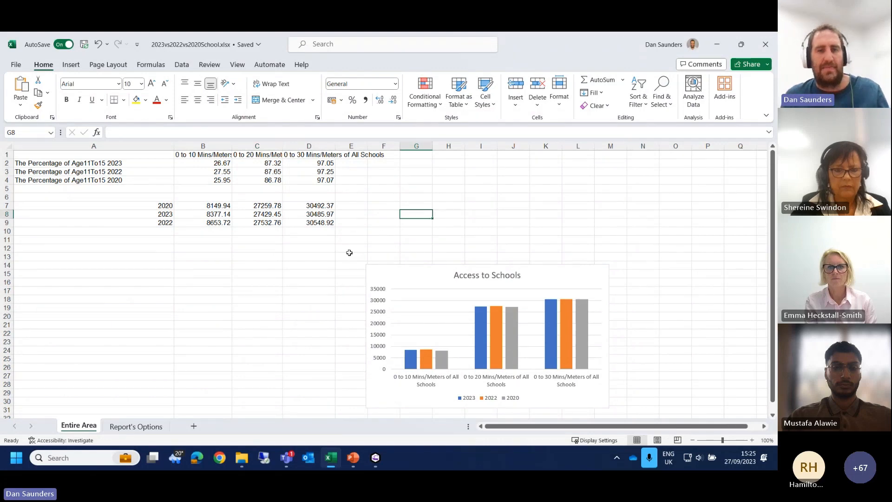
Step: Enlarge the sheet to 160% and examine the Age11To15 percentage rows for 2023, 2022 and 2020
scroll(348, 254, "up", 4, "ctrl")
left_click(398, 287)
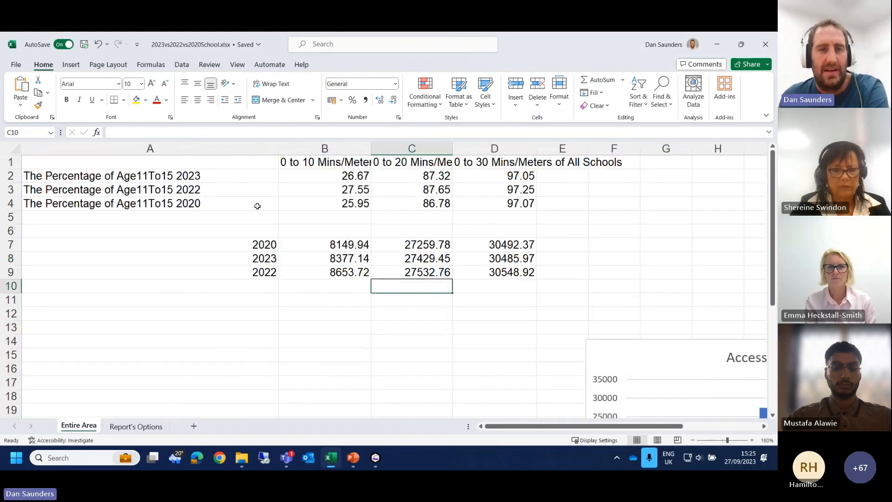
left_click(159, 181)
left_click(159, 204)
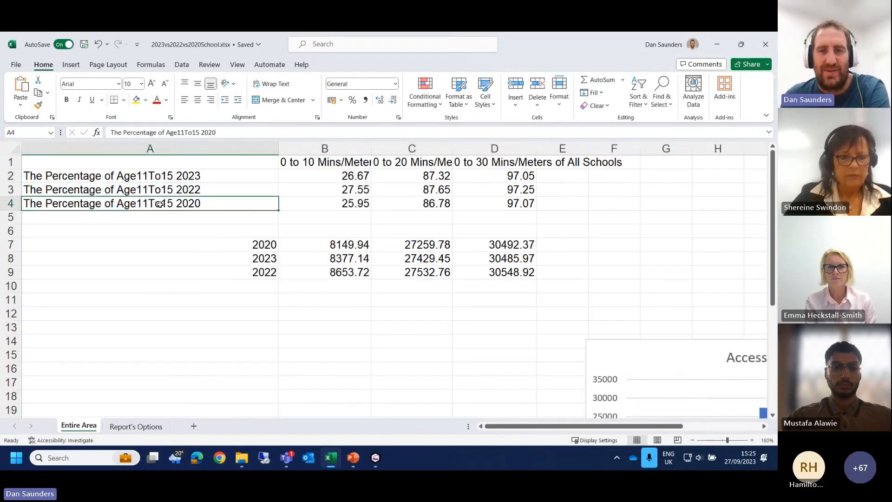
left_click(318, 208)
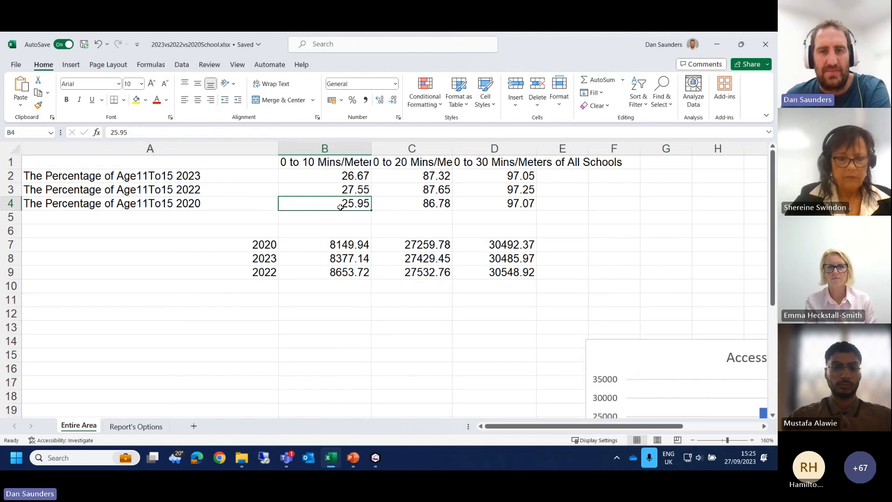
Step: Compare the 2020, 2022 and 2023 Age11To15 percentages within the 0 to 10, 0 to 20 and 0 to 30 minute columns
left_click(350, 192)
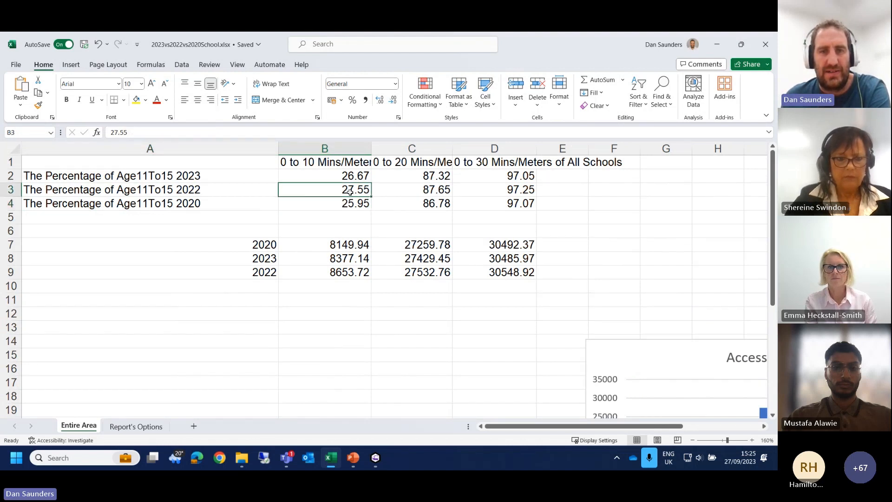
left_click(347, 176)
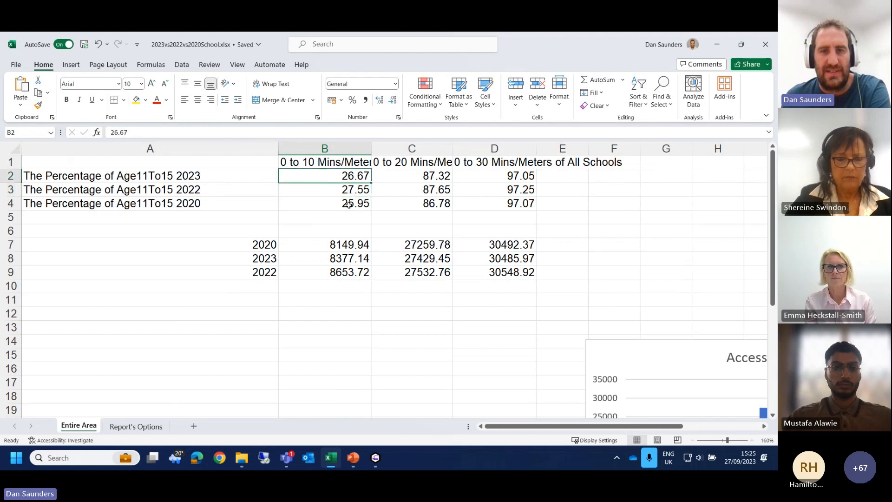
left_click(419, 179)
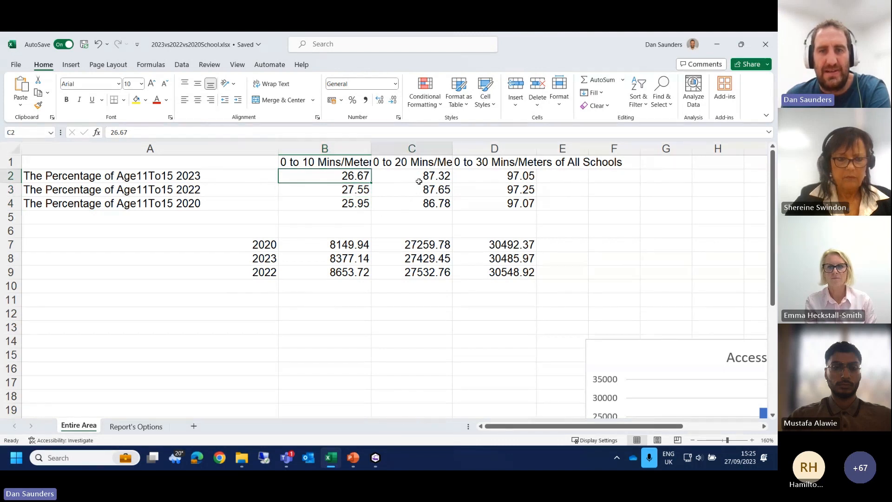
left_click(408, 203)
left_click(409, 189)
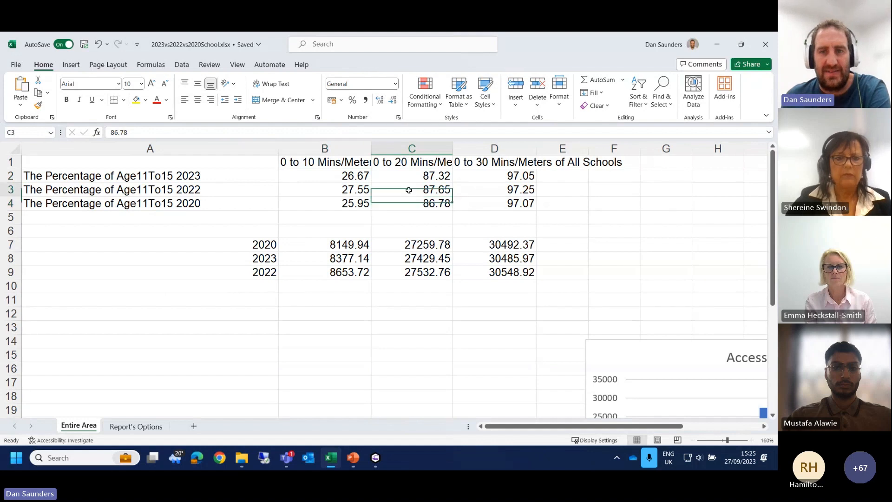
left_click(413, 177)
left_click(507, 201)
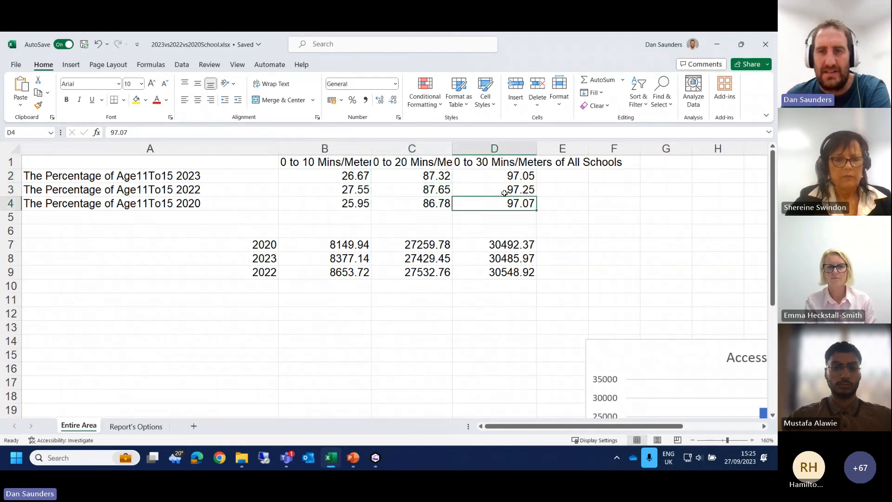
left_click(504, 190)
left_click(506, 176)
left_click(505, 188)
left_click(500, 203)
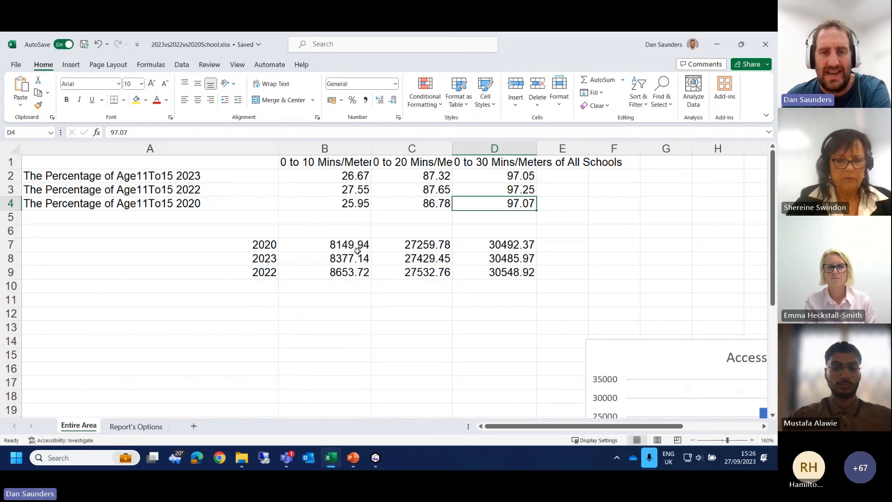
Step: Examine the yearly Age11To15 counts and the Access to Schools column chart below the table
left_click(410, 272)
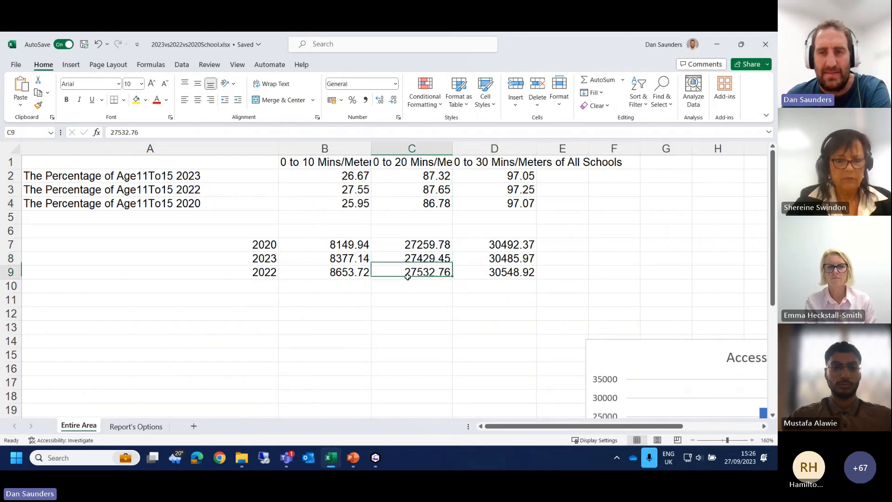
left_click(492, 343)
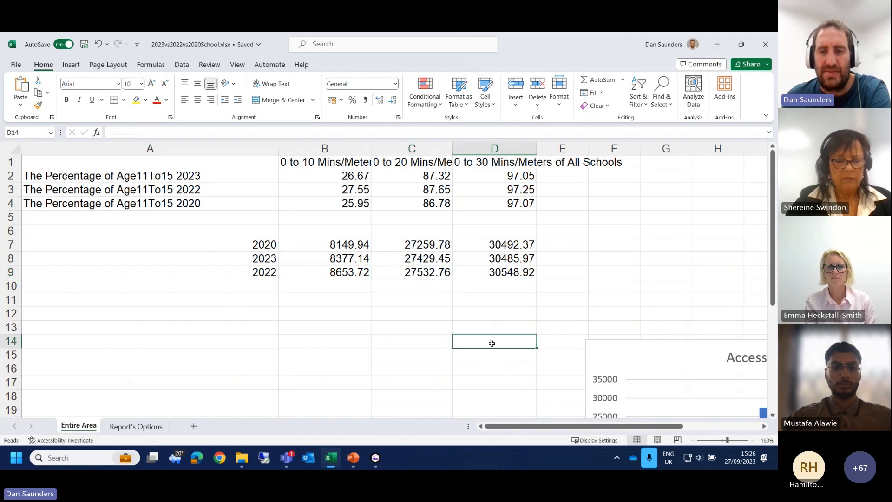
left_click_drag(538, 432, 614, 429)
scroll(530, 300, "down", 4)
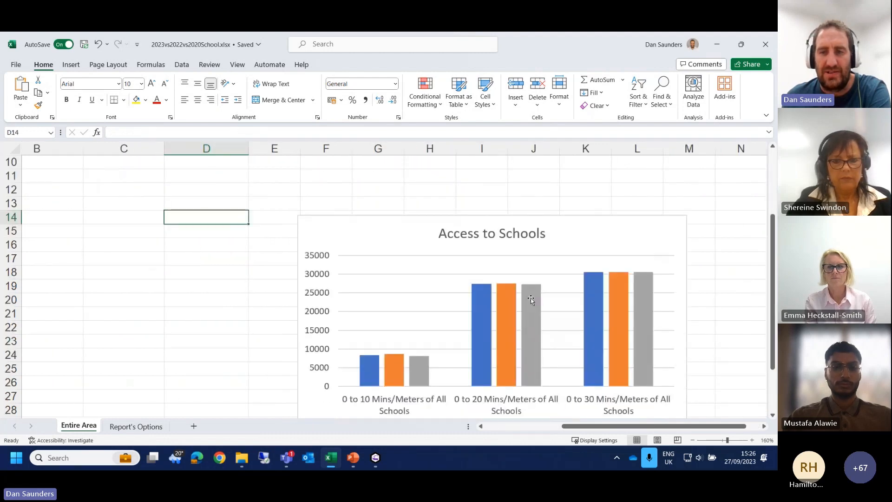
scroll(529, 300, "up", 1)
scroll(530, 302, "down", 1)
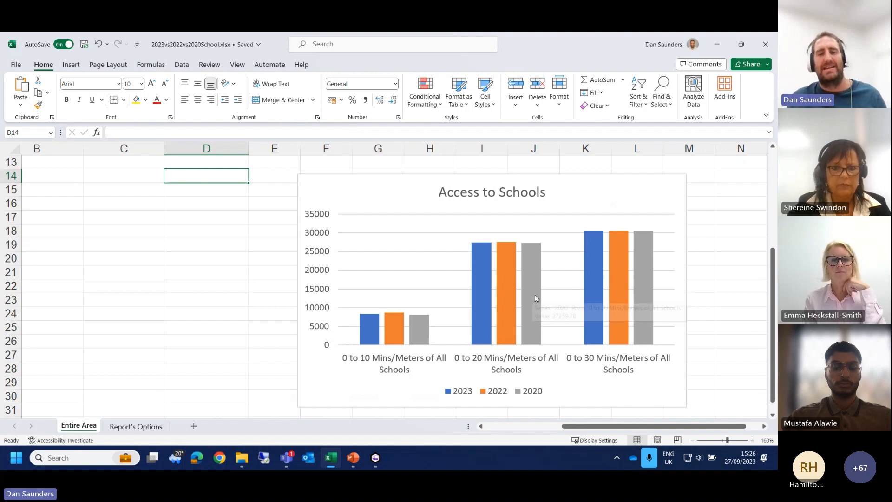
Step: Switch from the Excel workbook to TRACC
mouse_move(485, 315)
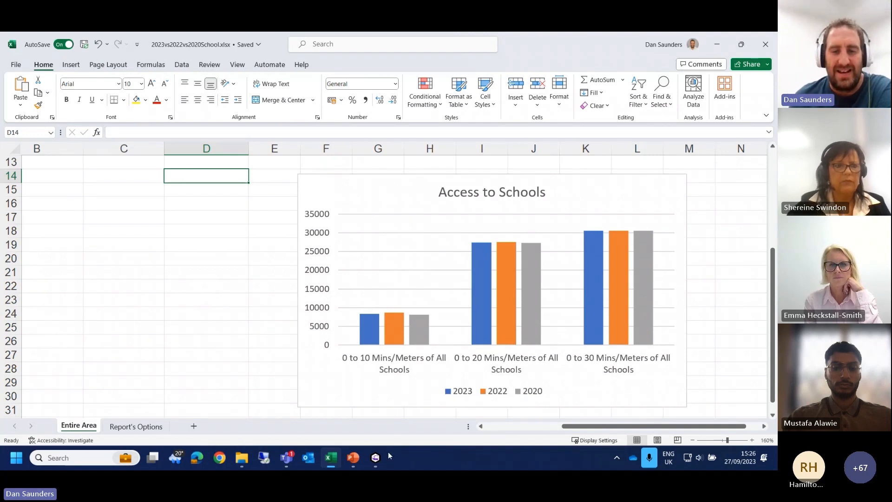
mouse_move(385, 460)
left_click(377, 398)
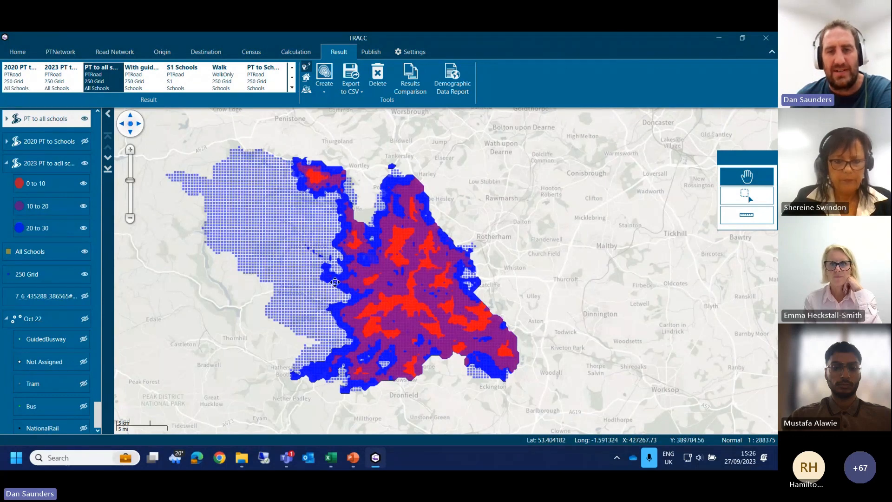
Step: Open the shapefile save for the visible sub-layers of the PT to all schools layer and cancel it
right_click(53, 121)
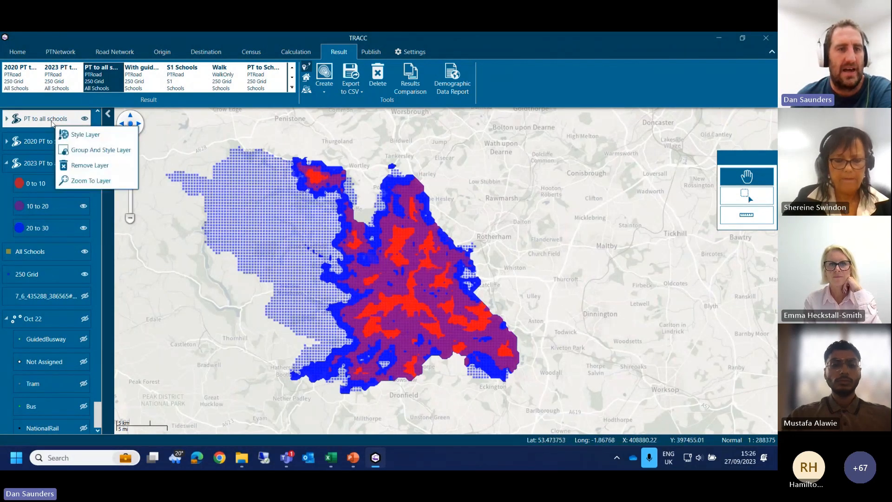
left_click(50, 119)
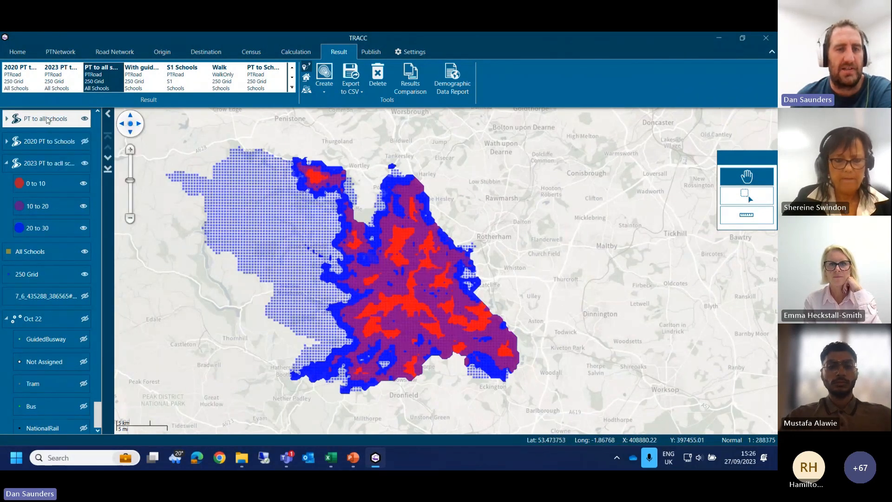
left_click(17, 52)
left_click(328, 90)
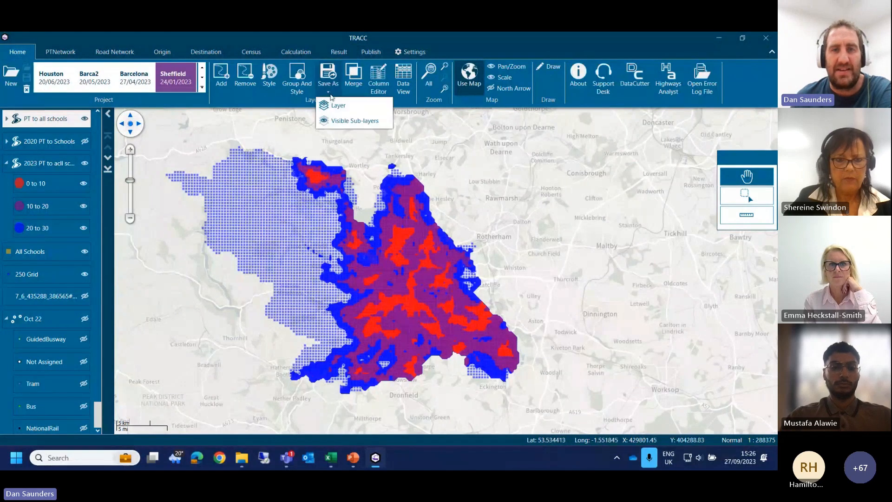
left_click(344, 119)
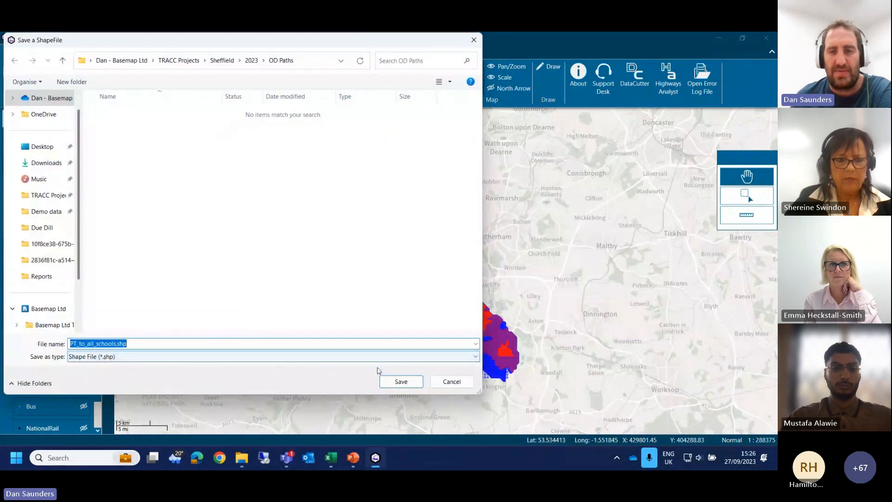
left_click(452, 381)
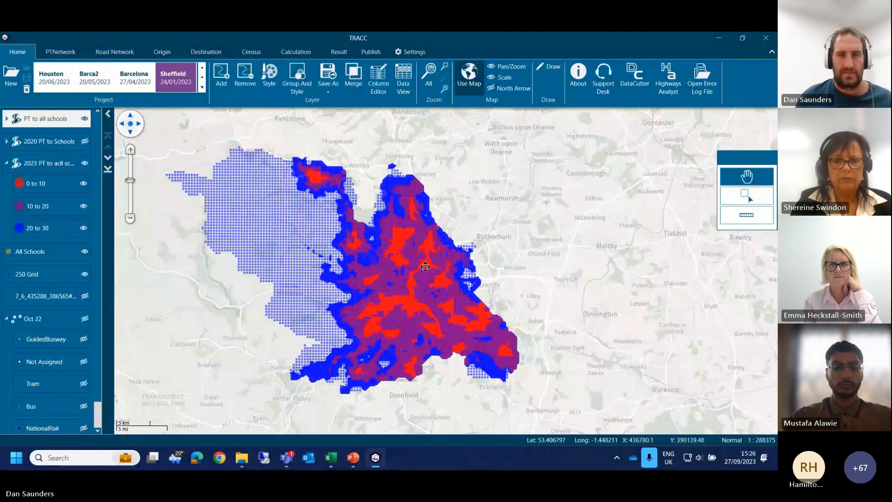
Step: Remove the PT to all schools, 2020 PT to Schools and 2023 PT contour layers from the map
left_click(351, 57)
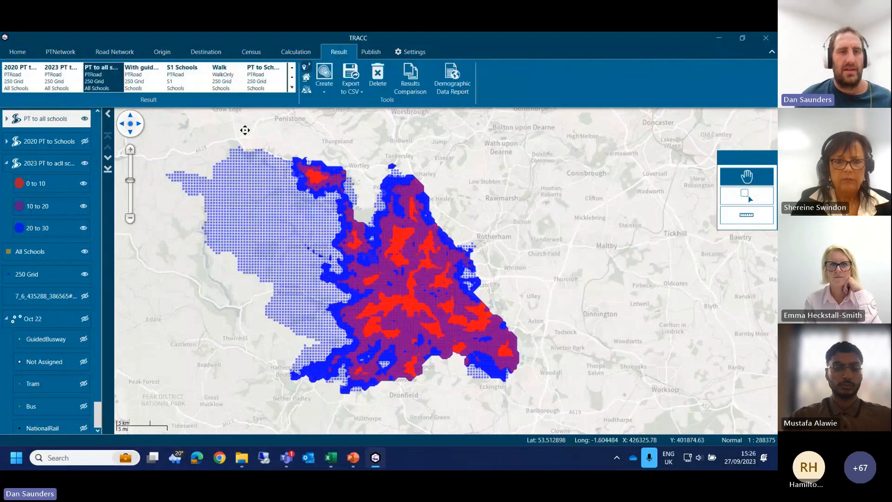
right_click(66, 124)
left_click(93, 164)
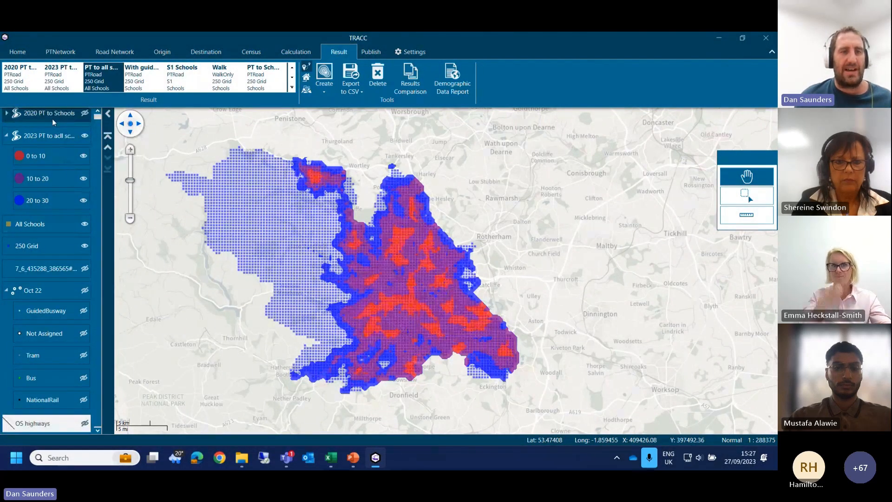
left_click(52, 119)
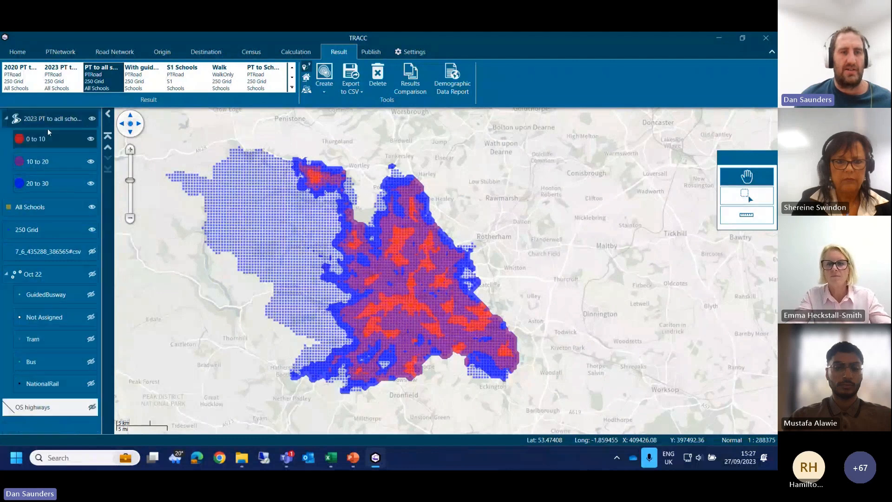
right_click(46, 125)
left_click(70, 162)
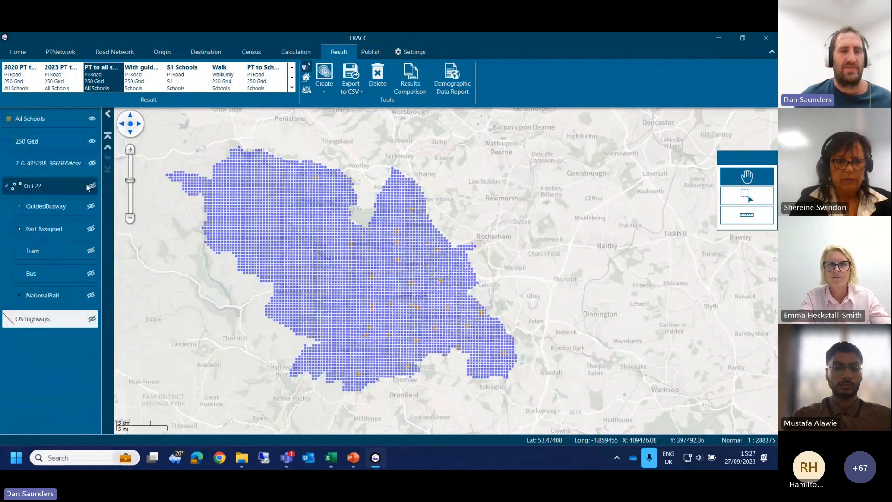
Step: Select the PT to School result and show the Schools destination set on the map instead of All Schools
left_click(247, 88)
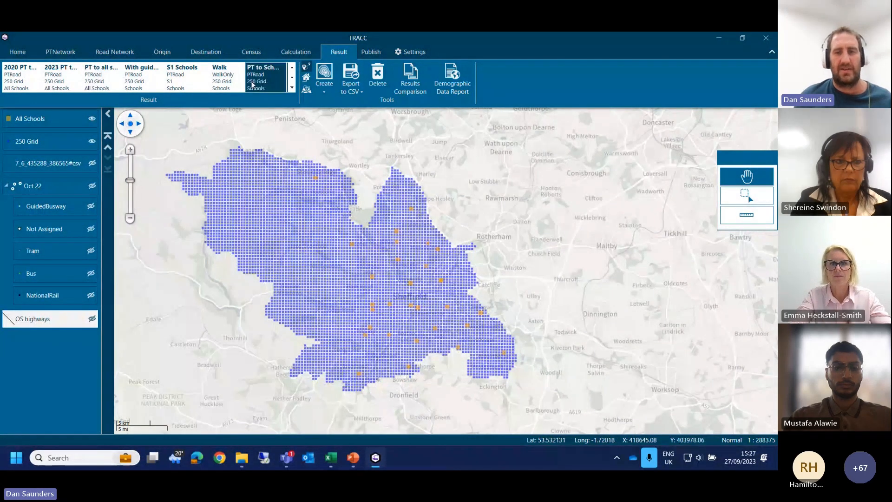
left_click(201, 52)
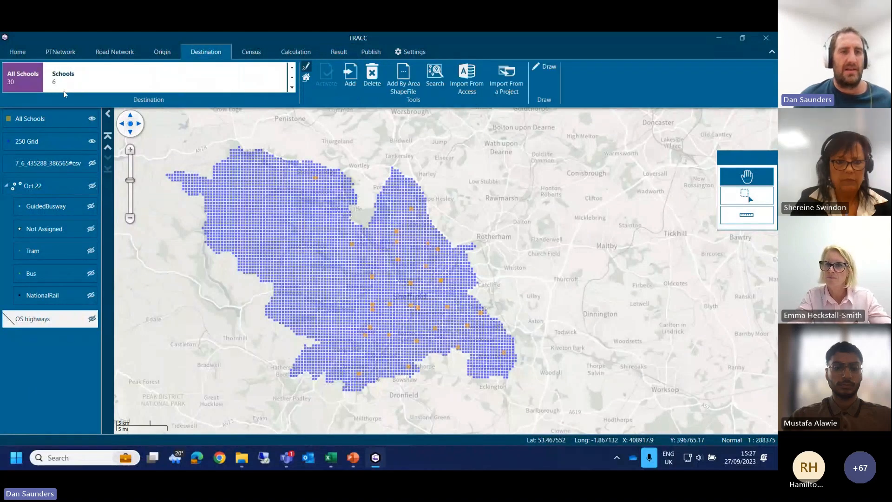
left_click(60, 86)
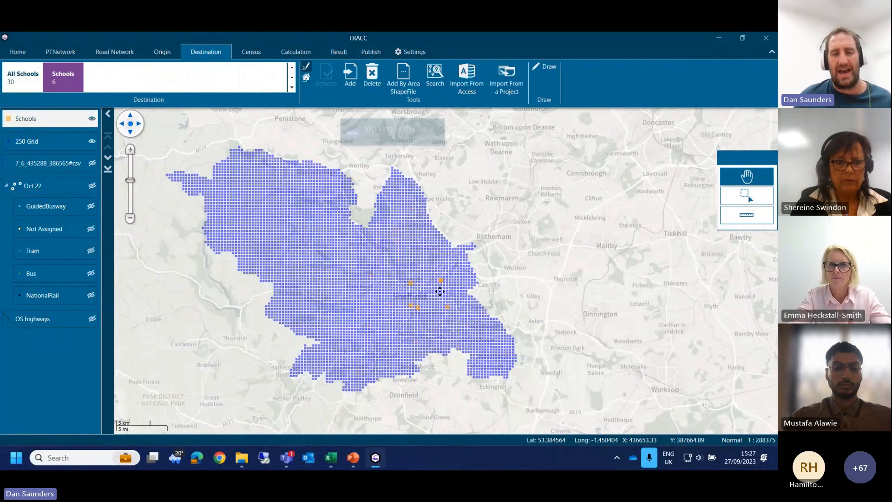
scroll(440, 291, "up", 1)
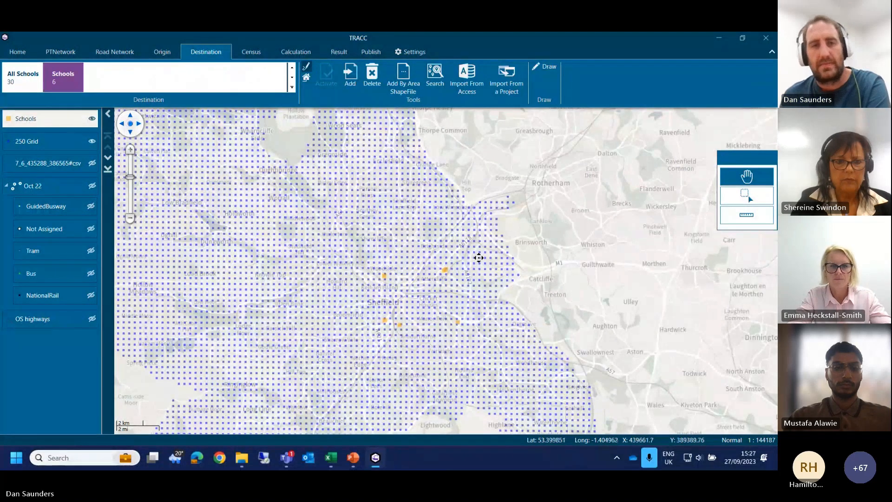
Step: Create a contour report for the PT to School result with 3 ranges, up to 10, 20 and 30
left_click(297, 53)
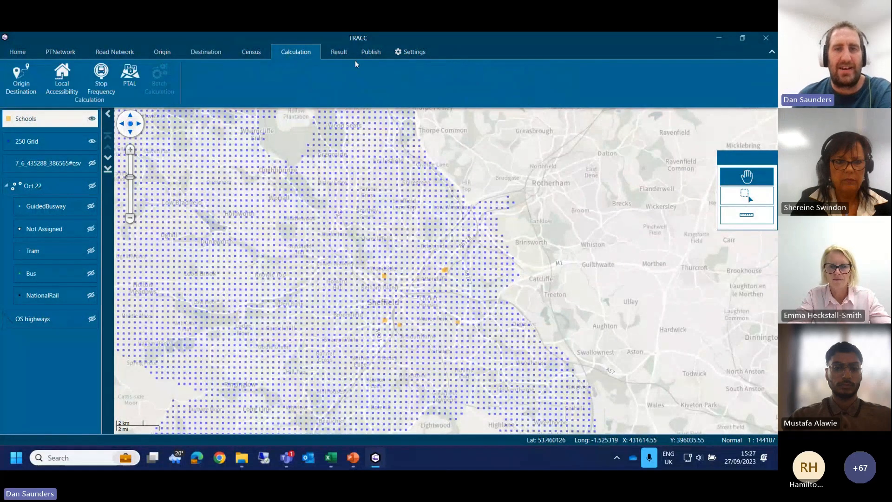
left_click(339, 52)
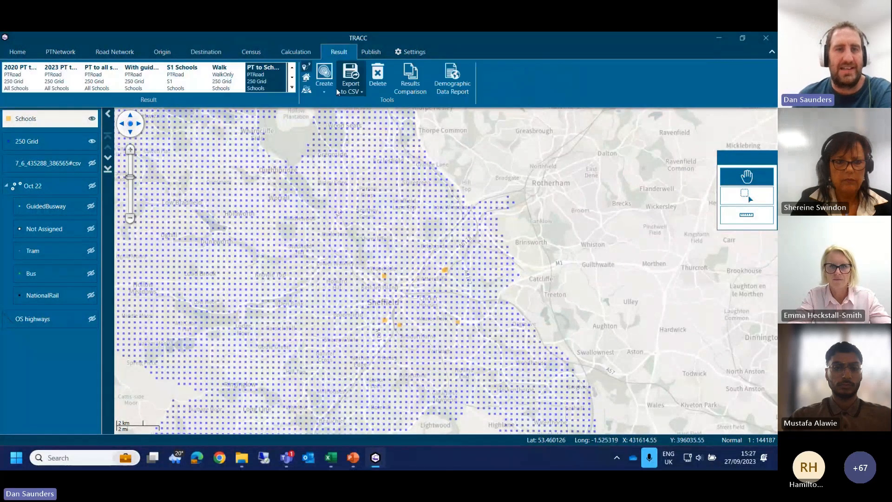
double_click(269, 80)
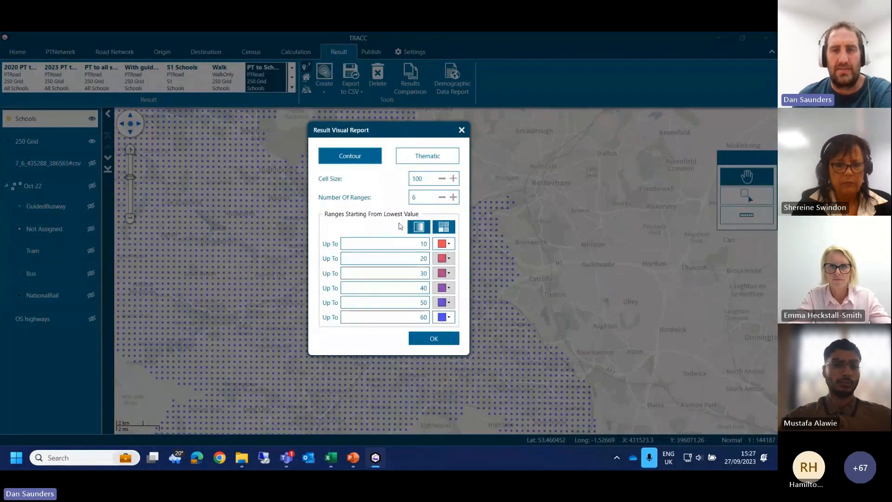
double_click(416, 197)
type("3")
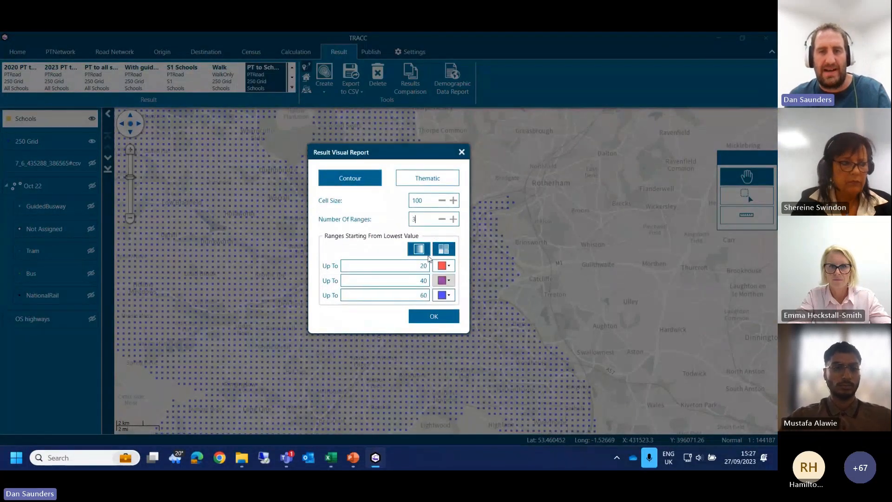
double_click(421, 265)
type("10")
key("Tab")
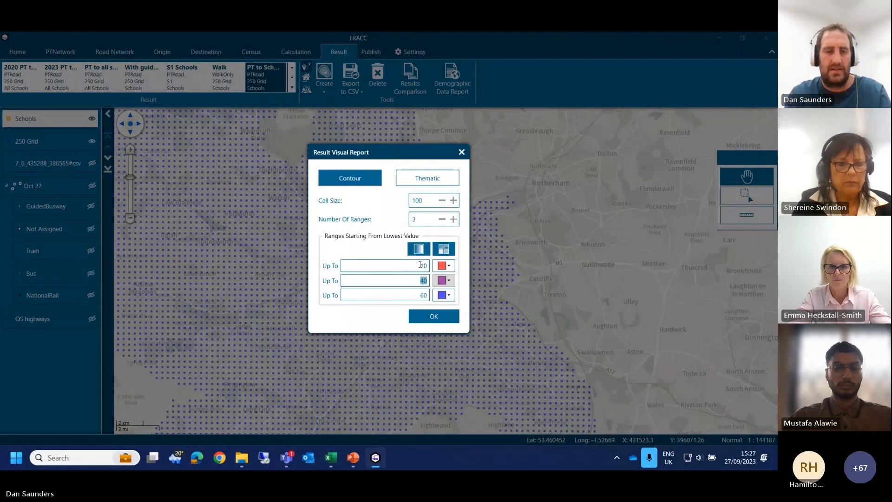
type("20")
key("Tab")
type("30")
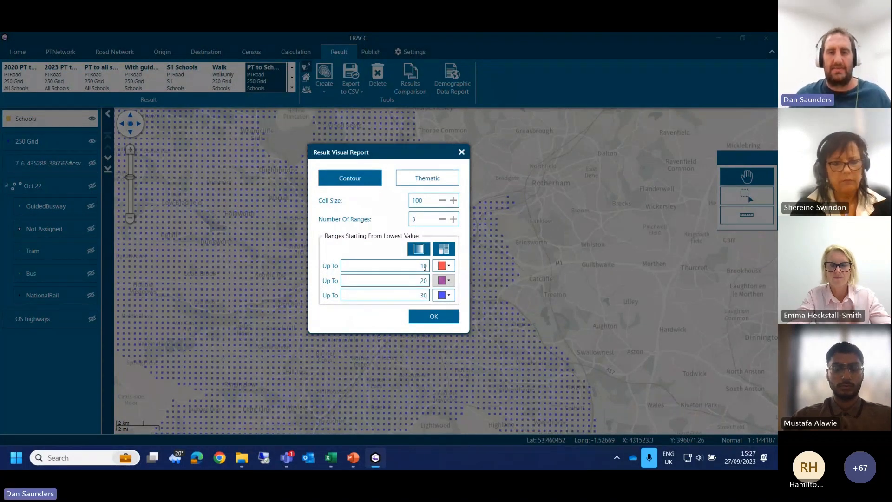
left_click(437, 318)
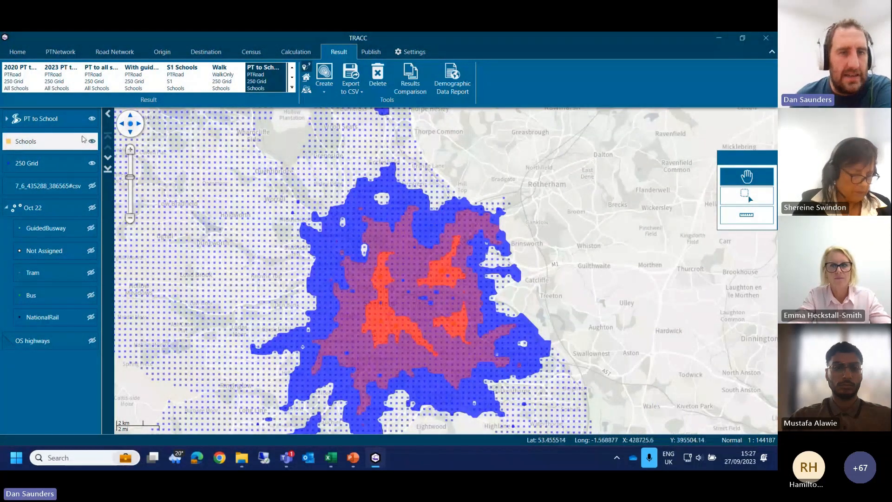
Step: Hide the 250 Grid layer and examine the southern part of the PT to School contours
left_click(93, 164)
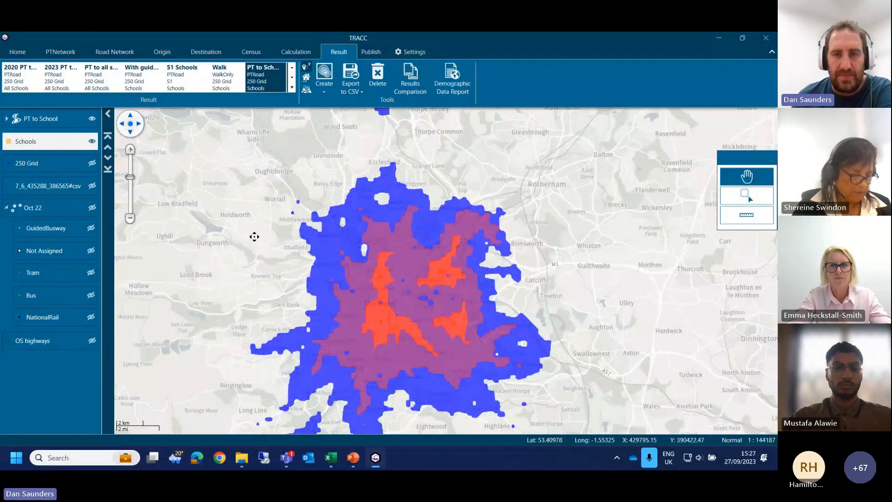
left_click_drag(253, 237, 225, 178)
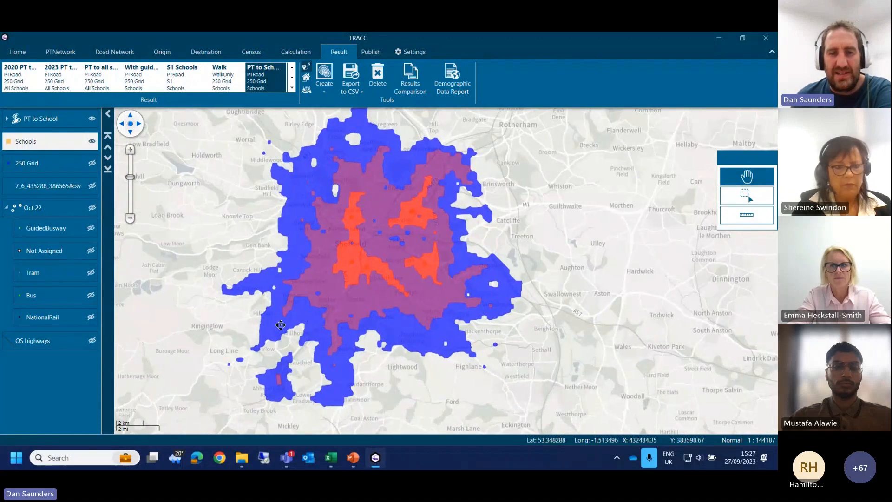
left_click_drag(297, 356, 299, 305)
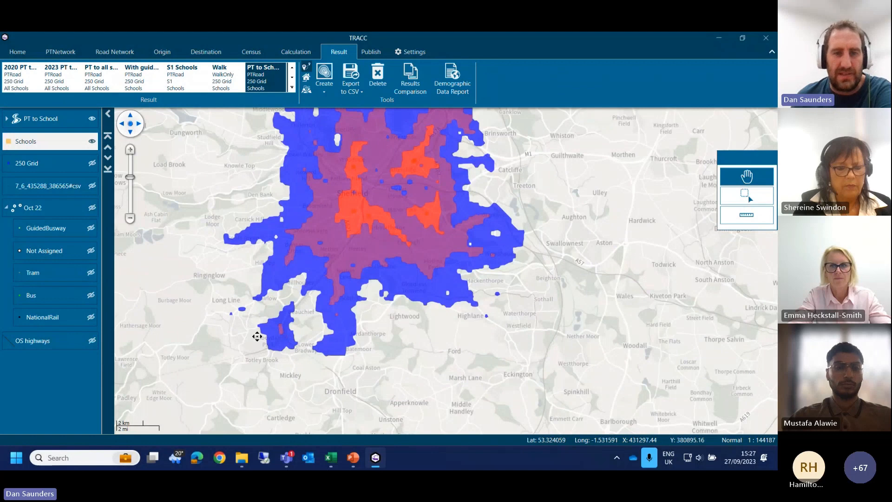
Step: Examine the PT to School contours across northern and central Sheffield, including the gaps in coverage
left_click_drag(357, 251, 336, 302)
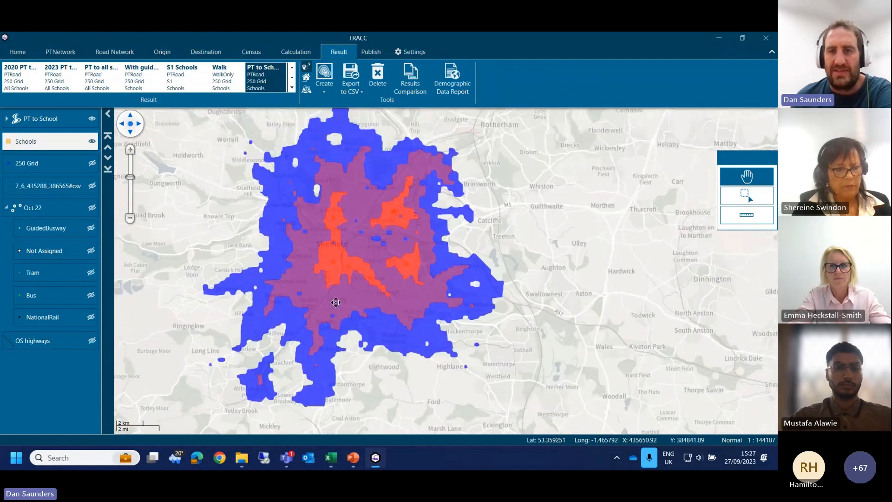
scroll(293, 204, "up", 2)
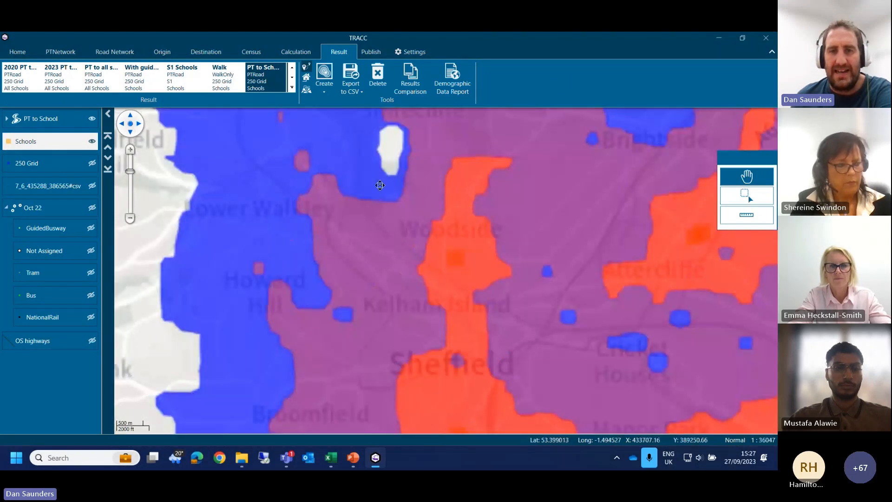
scroll(293, 204, "up", 2)
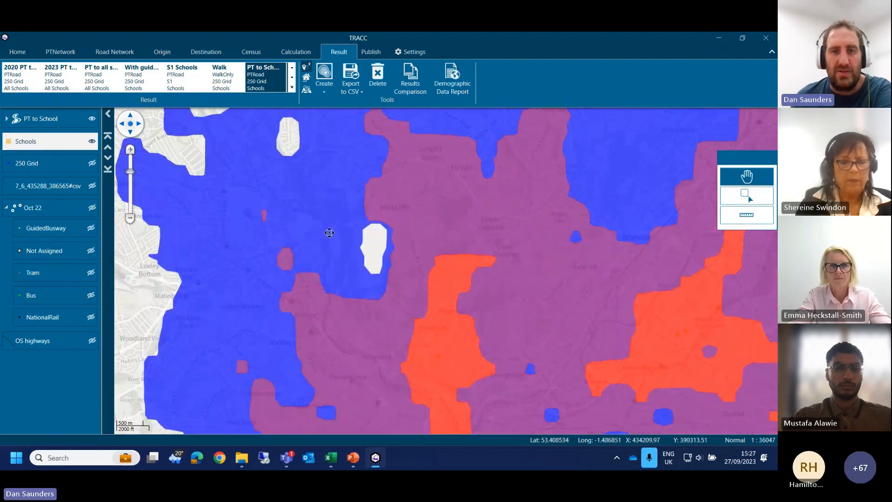
left_click_drag(294, 138, 295, 245)
left_click_drag(399, 228, 407, 271)
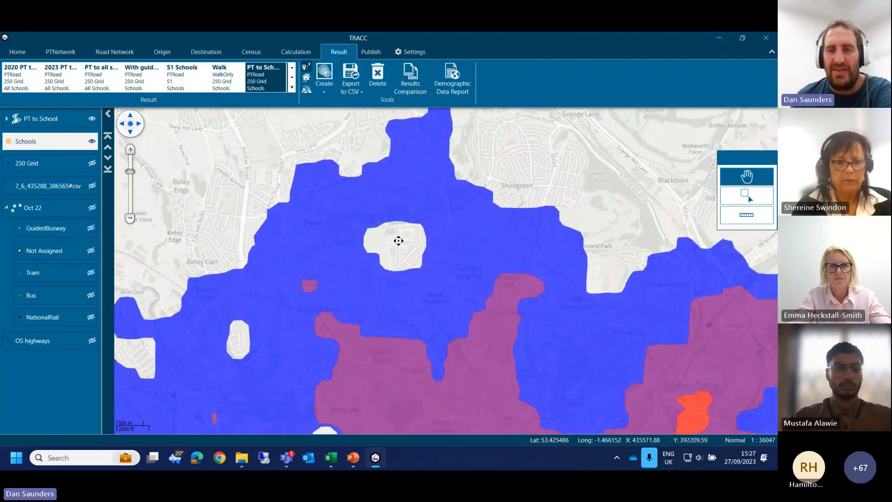
left_click_drag(494, 255, 430, 173)
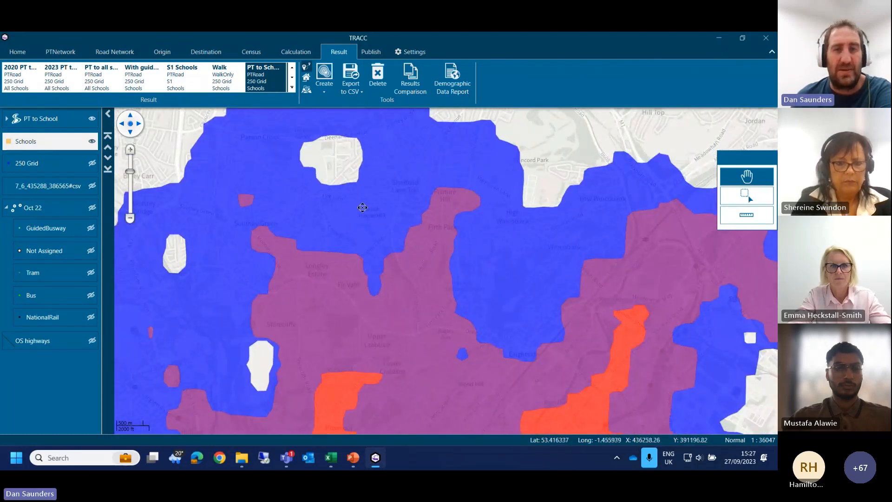
left_click_drag(349, 230, 353, 194)
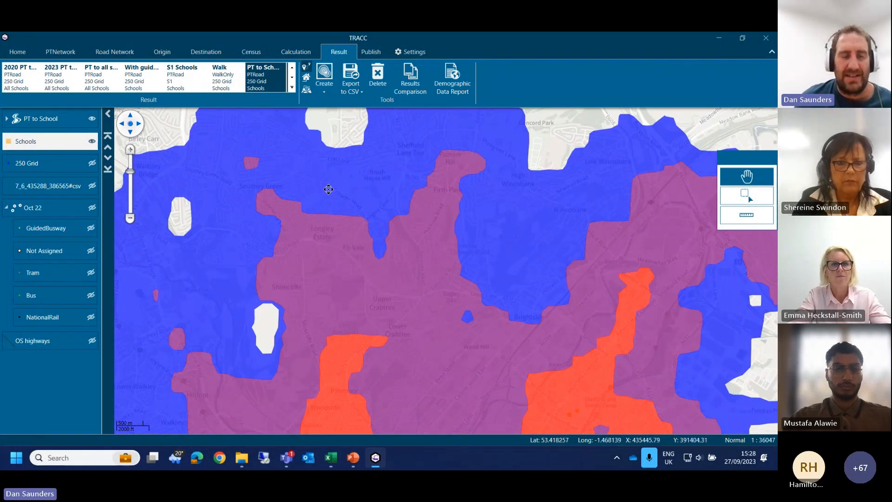
left_click_drag(364, 223, 329, 91)
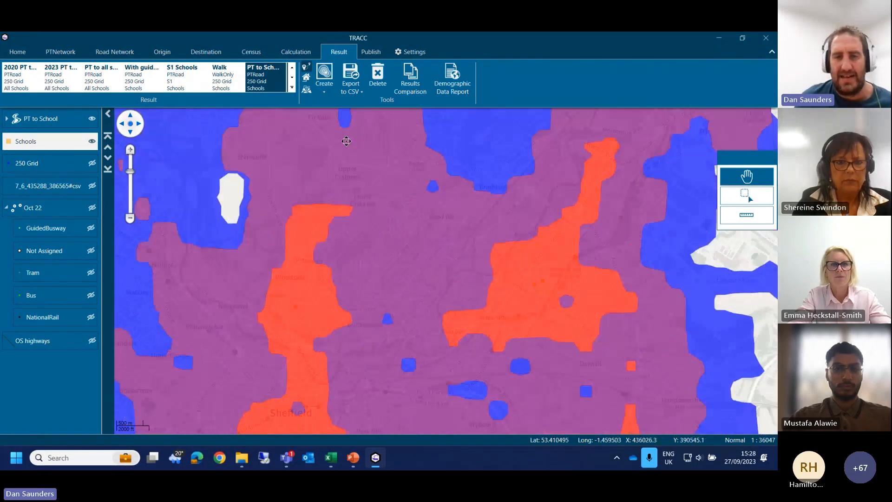
left_click_drag(407, 291, 421, 197)
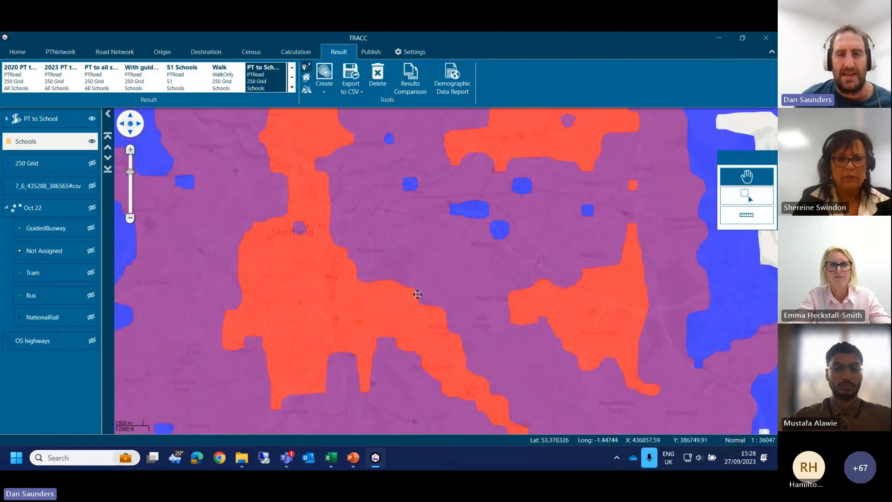
scroll(416, 295, "down", 2)
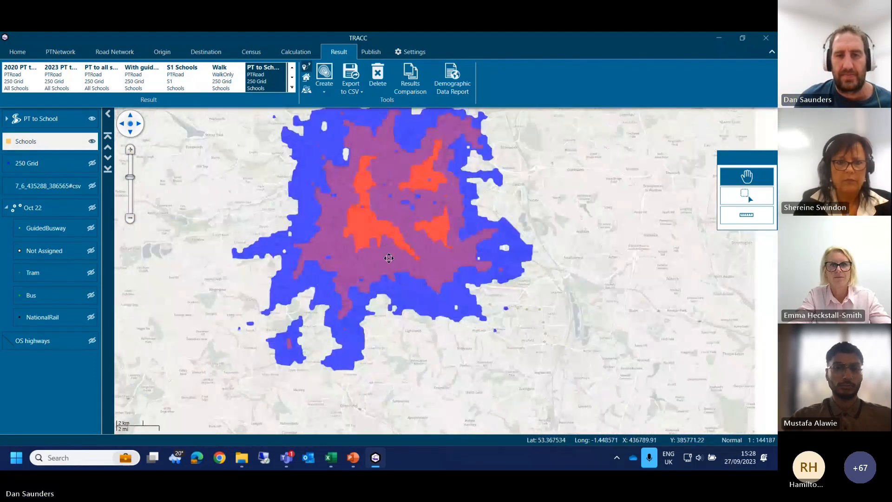
scroll(345, 352, "down", 1)
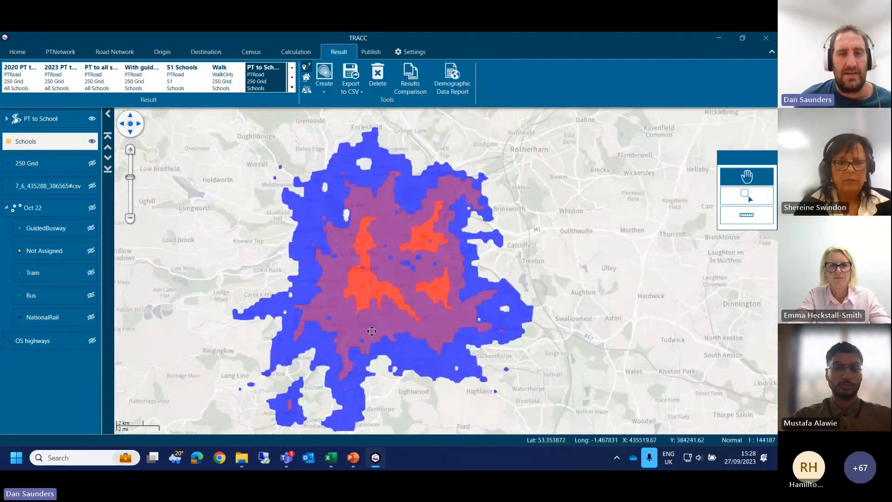
left_click_drag(372, 331, 387, 314)
Step: Start a per-destination contour report of the PT to School result for All Saints' Catholic High School and Sheffield Park Academy
left_click(324, 83)
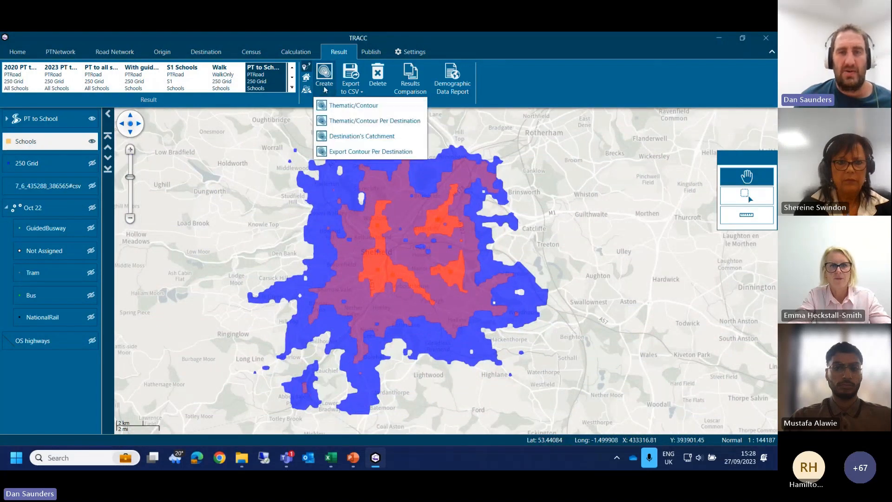
left_click(344, 120)
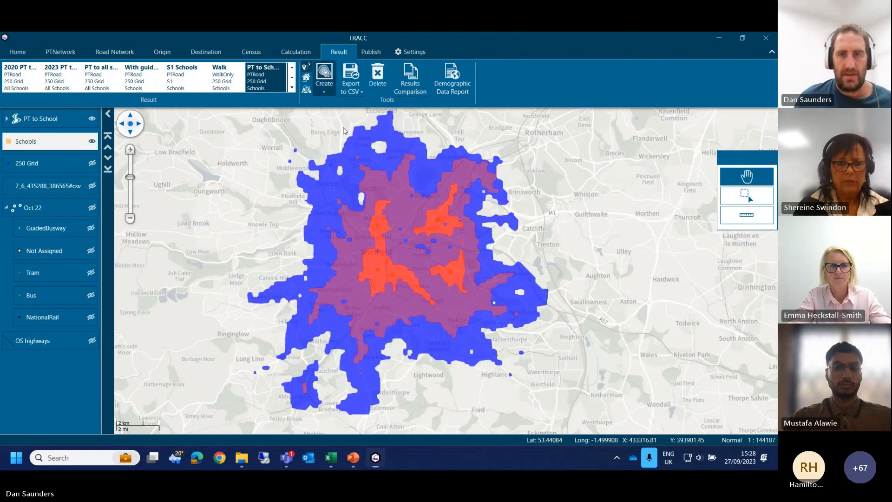
left_click(473, 188)
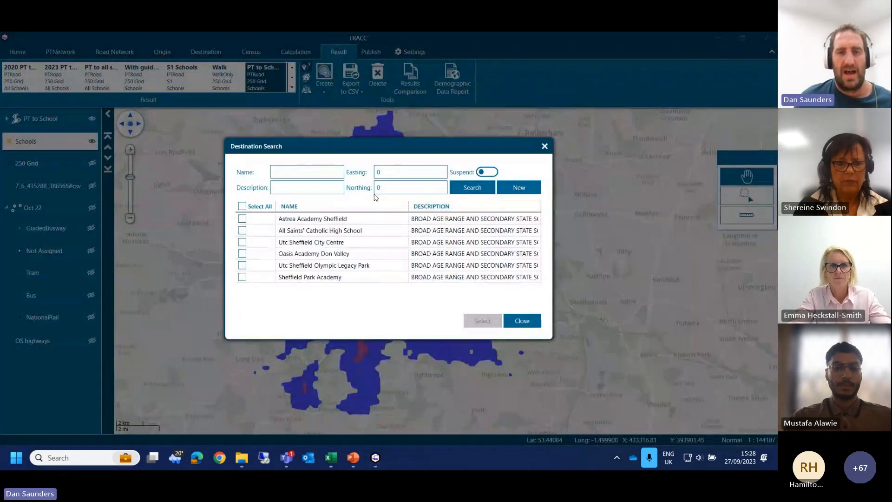
left_click(243, 231)
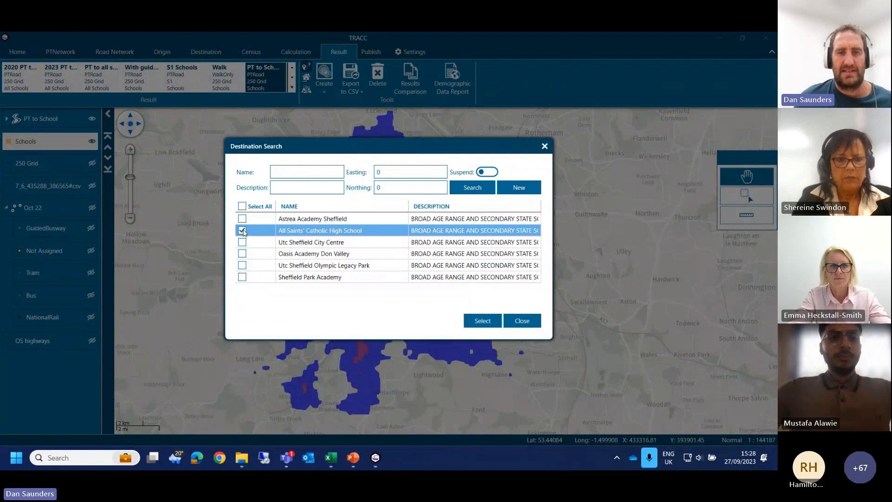
left_click(242, 277)
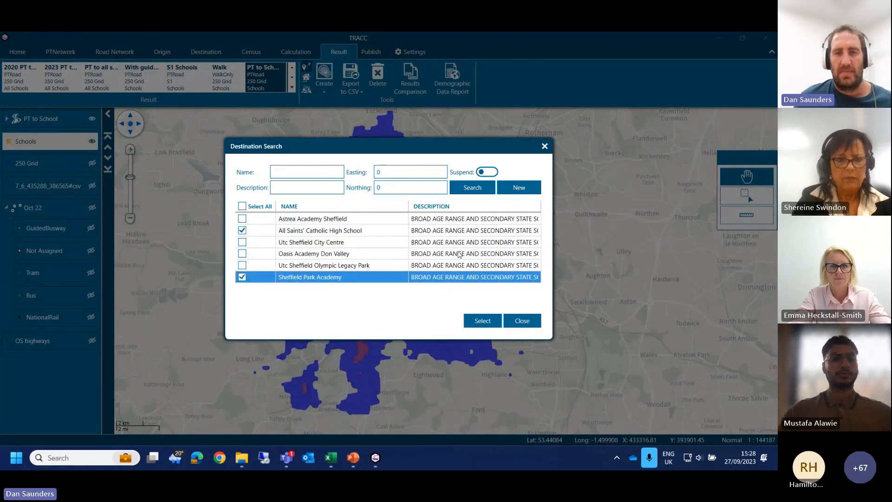
left_click(480, 321)
Step: Generate the two-school contours with 3 ranges, up to 10, 20 and 30, and hide the contour layer covering all six schools
double_click(429, 201)
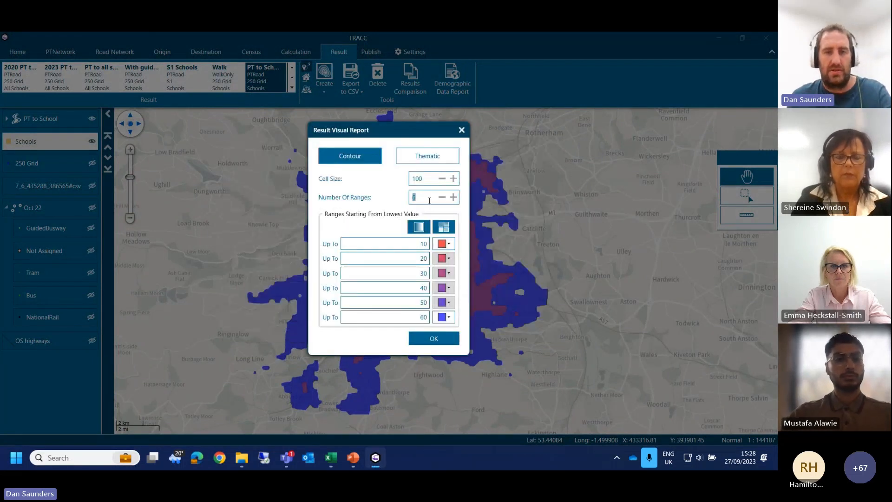
type("3")
double_click(422, 266)
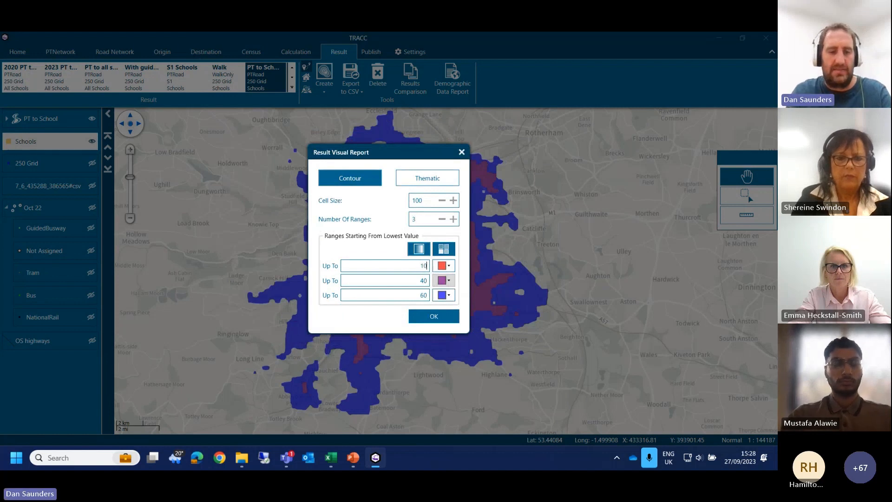
double_click(424, 279)
type("20")
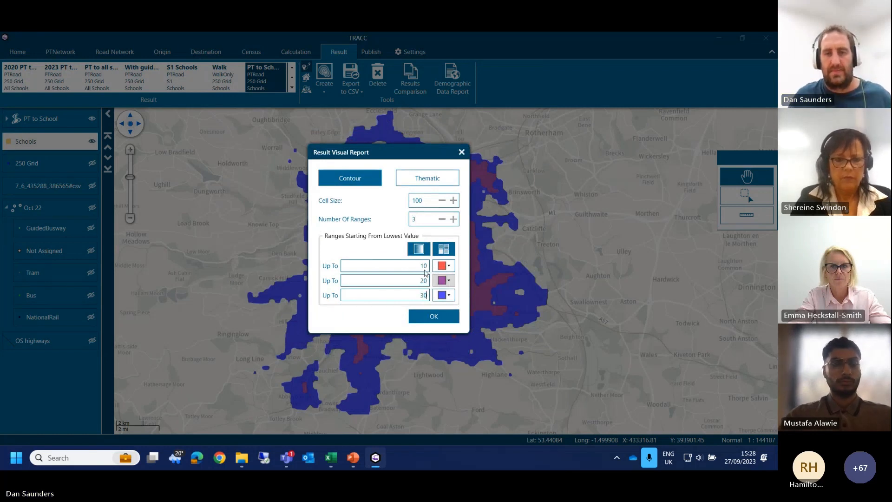
left_click(439, 316)
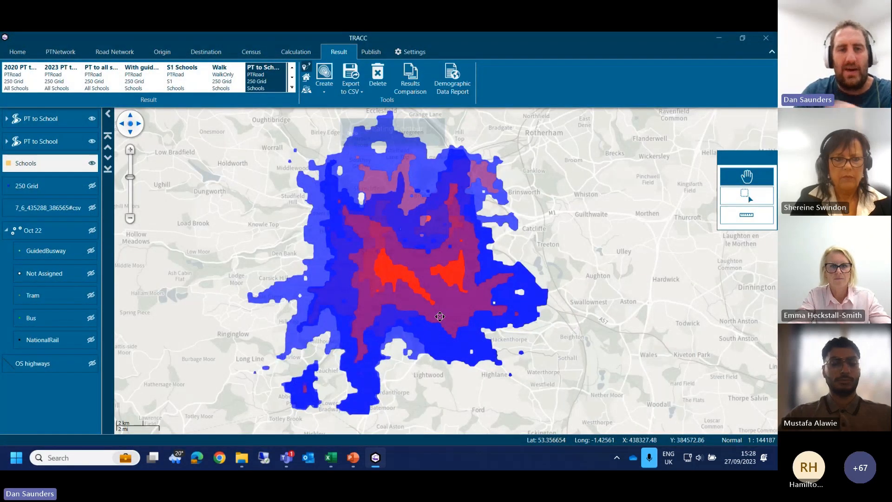
left_click(92, 142)
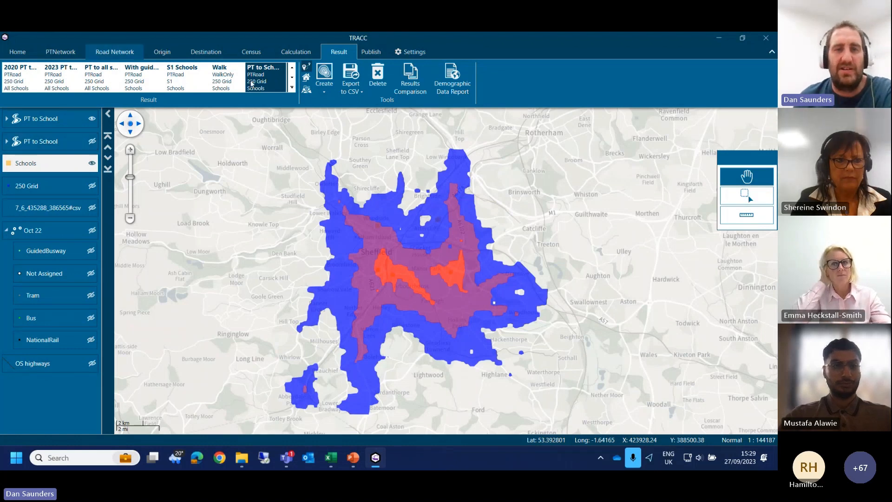
Step: Remove the two-school PT to School contour layer from the map
left_click(324, 81)
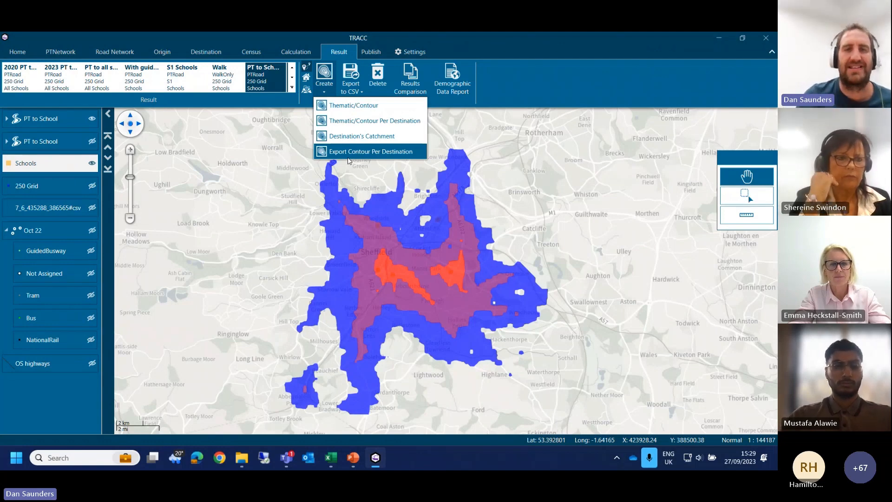
left_click(450, 46)
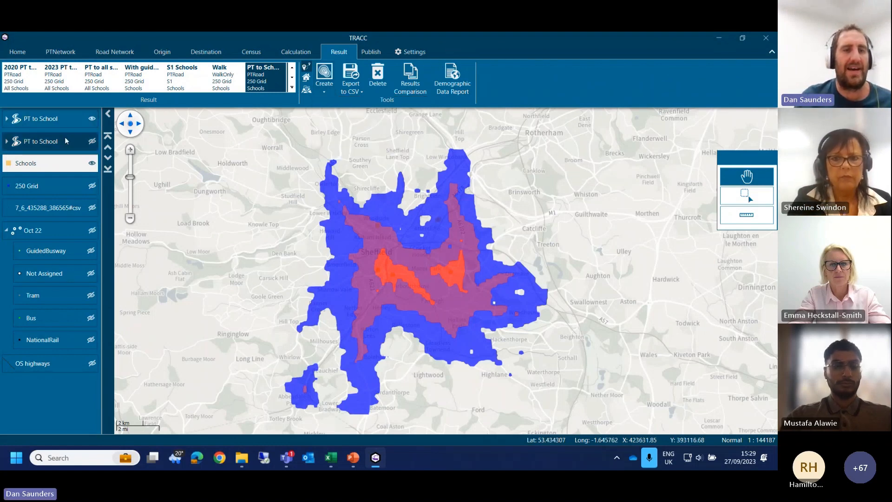
right_click(77, 122)
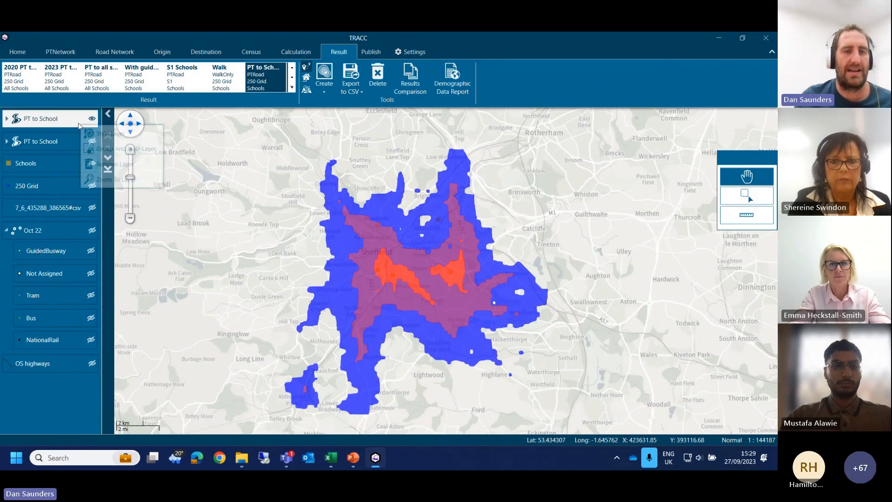
left_click(113, 165)
Step: Create a destination's catchment map for the PT to School result and expand its layer to list the individual schools
left_click(324, 77)
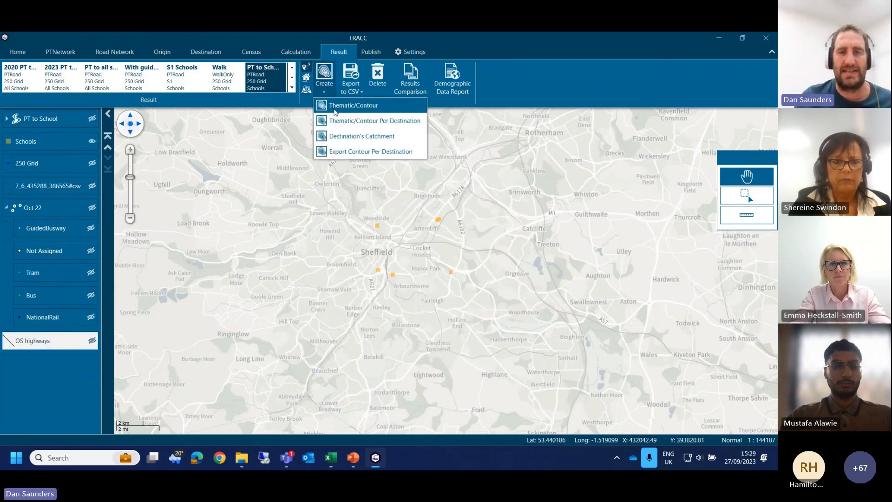
left_click(354, 135)
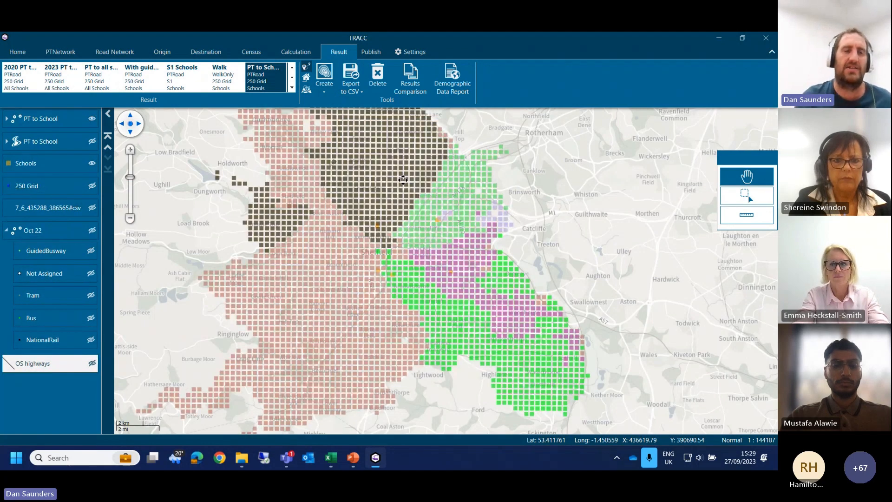
left_click(6, 119)
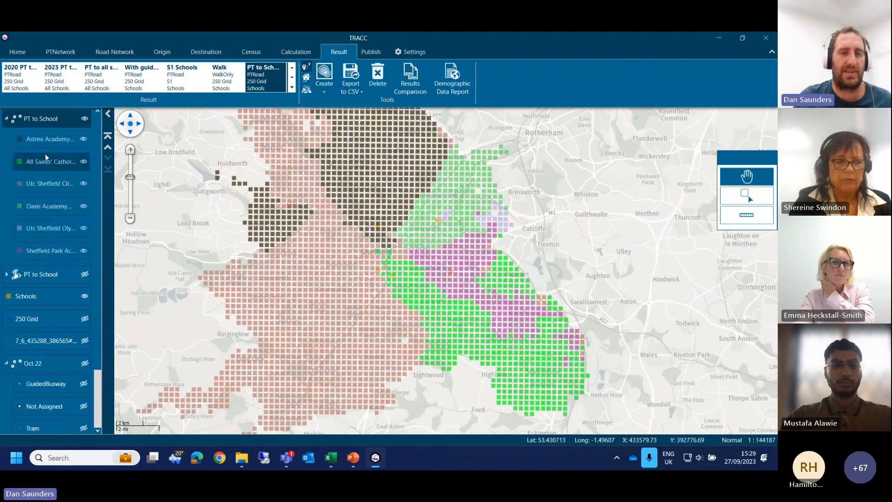
scroll(247, 212, "down", 1)
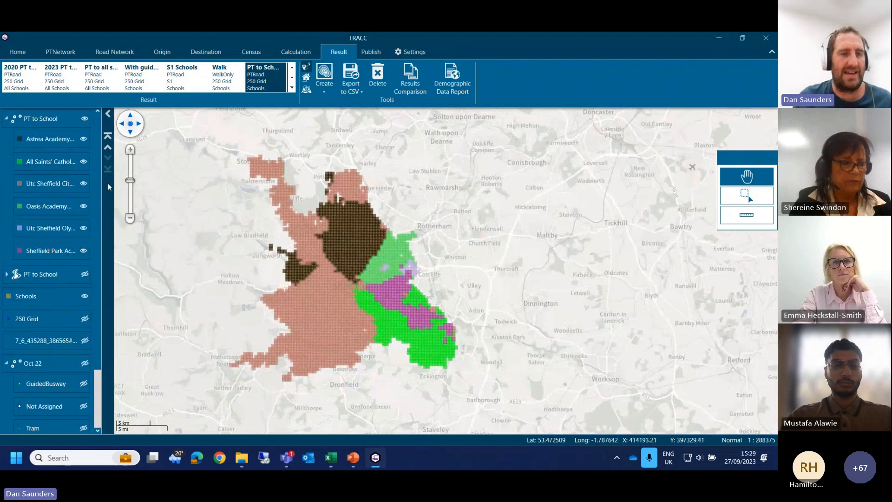
Step: Restyle the catchment layer so that Oasis Academy Don Valley is shown in light orange
right_click(52, 124)
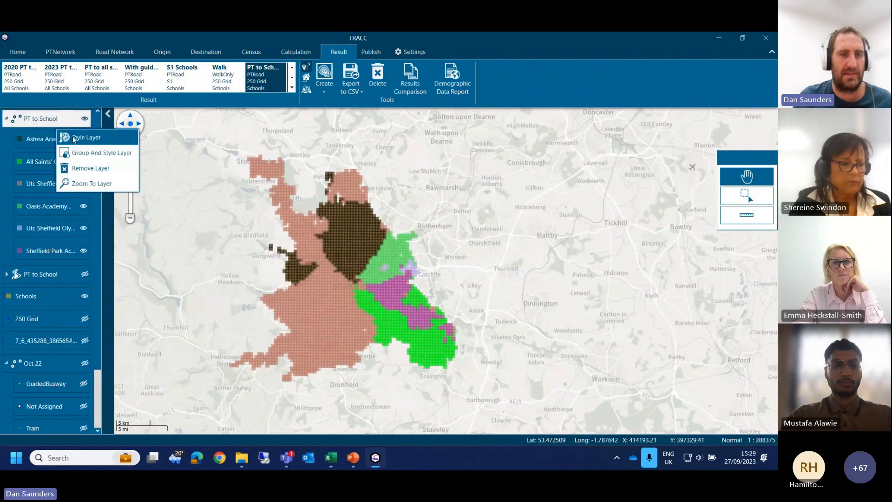
left_click(75, 139)
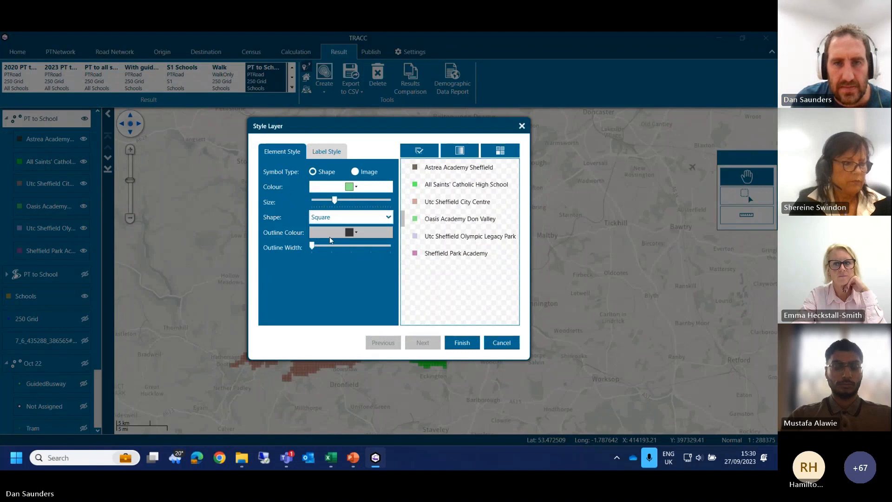
left_click(339, 188)
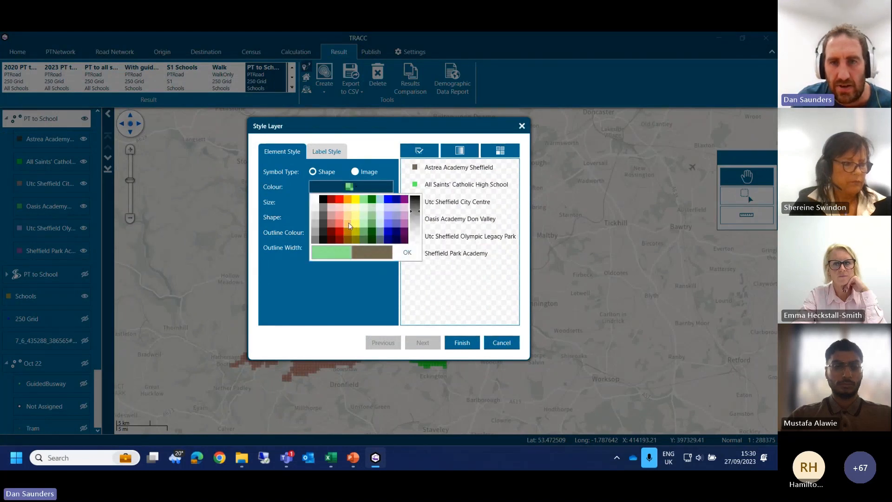
left_click(348, 222)
left_click(408, 252)
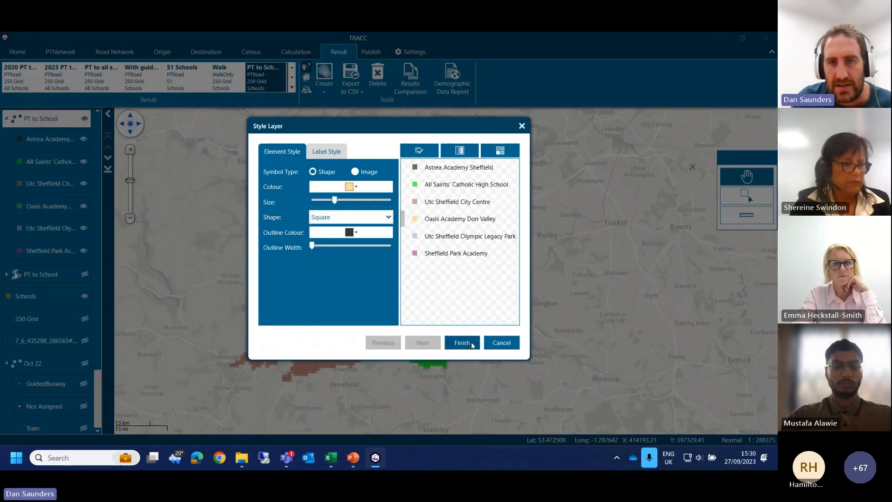
left_click(465, 343)
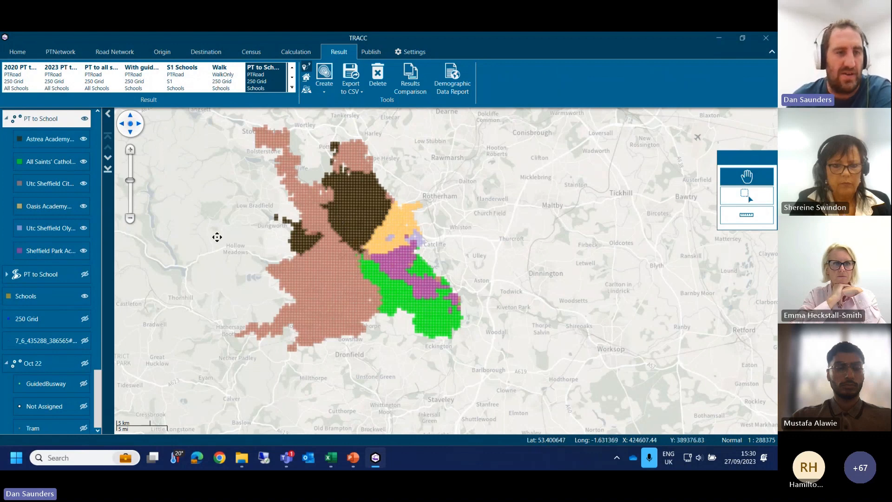
Step: Remove the PT to School catchment layer and show the hidden PT to School contour layer again
right_click(48, 120)
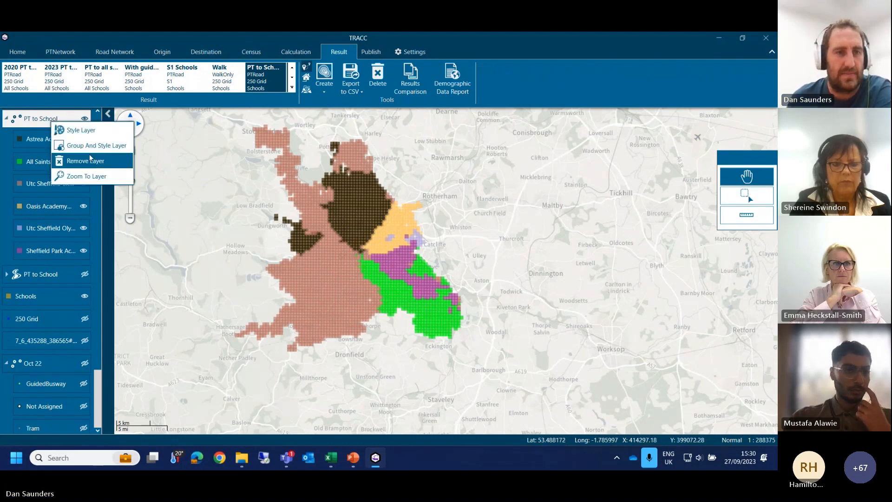
left_click(86, 160)
left_click(92, 118)
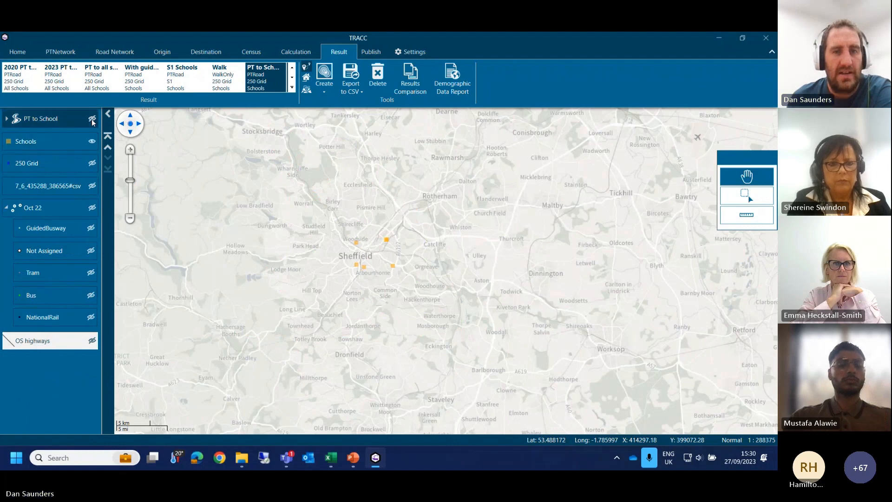
mouse_move(321, 287)
left_mouse_down()
mouse_move(333, 259)
mouse_move(331, 276)
left_mouse_up()
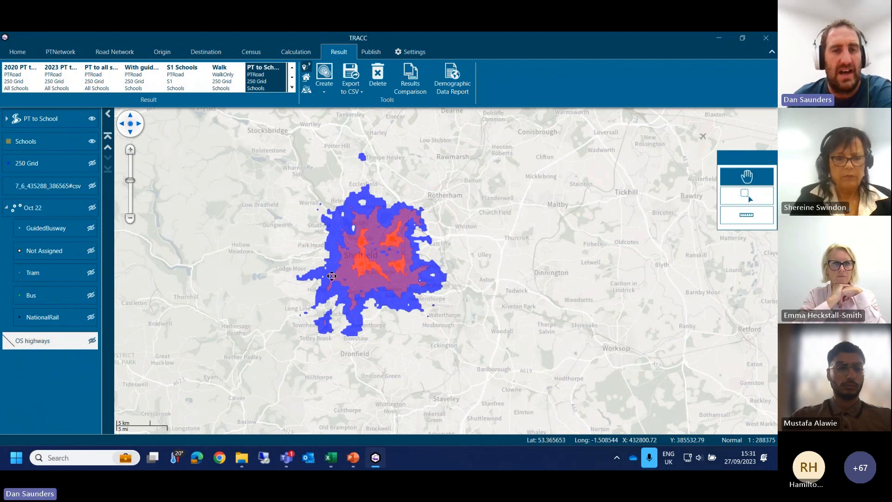
Step: Create a new public transport stop and place it on the map at Burbage Moor, west of Long Line
left_click_drag(318, 287, 331, 277)
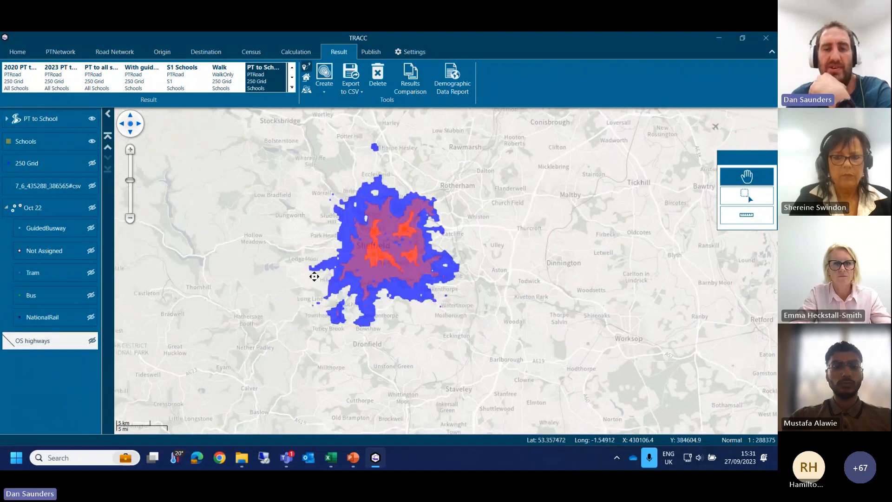
scroll(314, 276, "up", 1)
left_click_drag(297, 283, 308, 274)
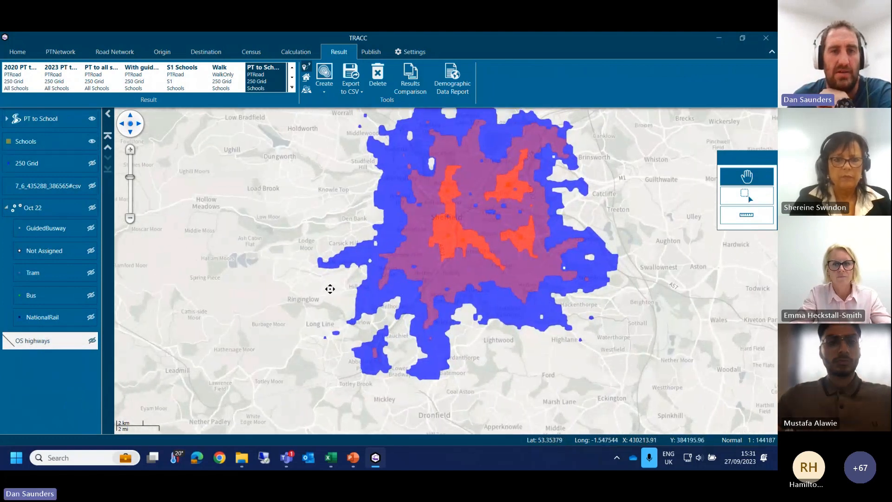
left_click(61, 52)
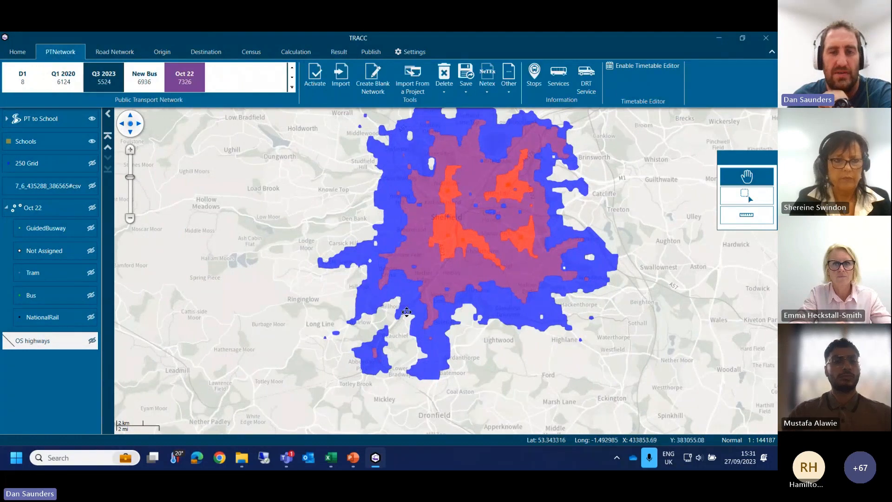
left_click_drag(406, 312, 431, 270)
left_click(533, 77)
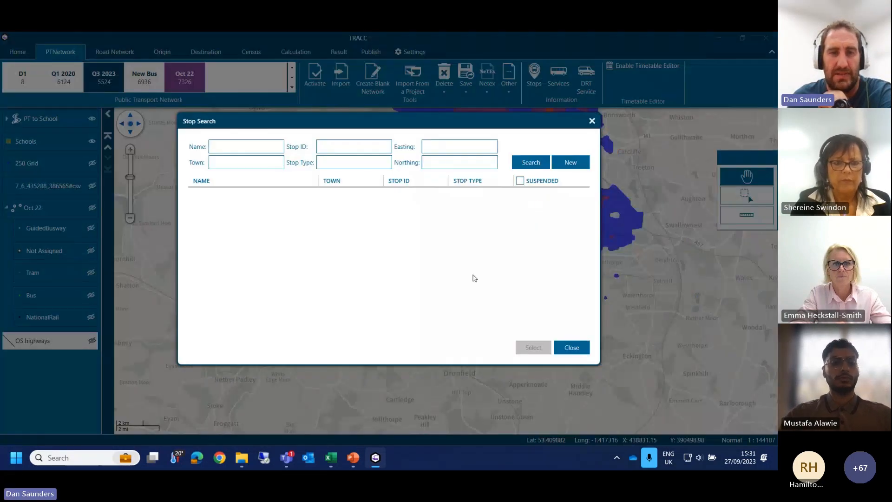
left_click(563, 164)
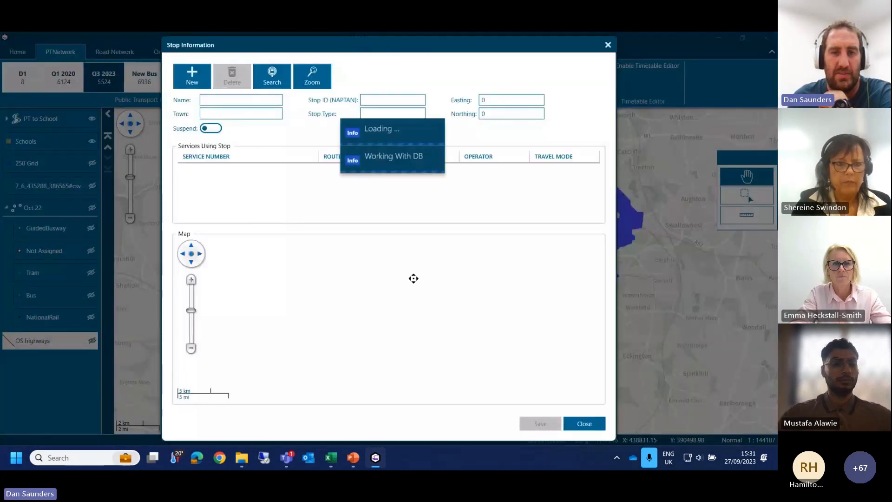
left_click_drag(361, 305, 398, 317)
scroll(373, 310, "up", 1)
left_click(314, 331)
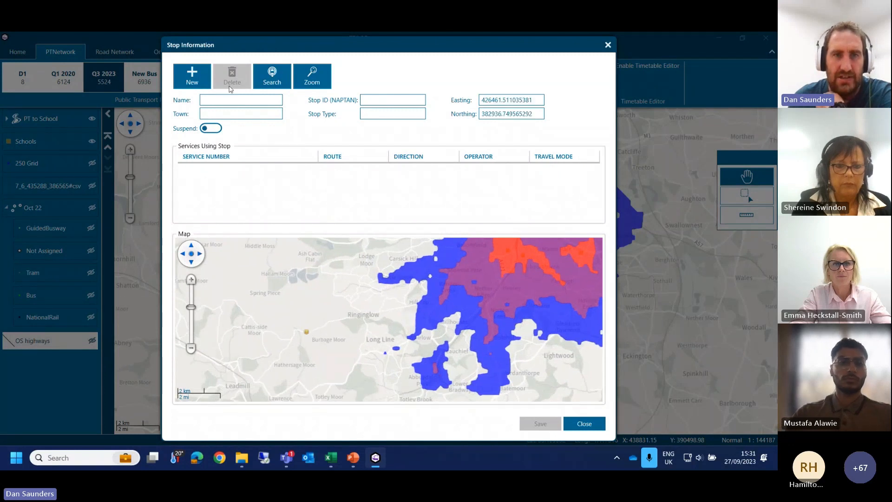
Step: Name the new stop Stop1, save it and close the stop information
type("Stop1")
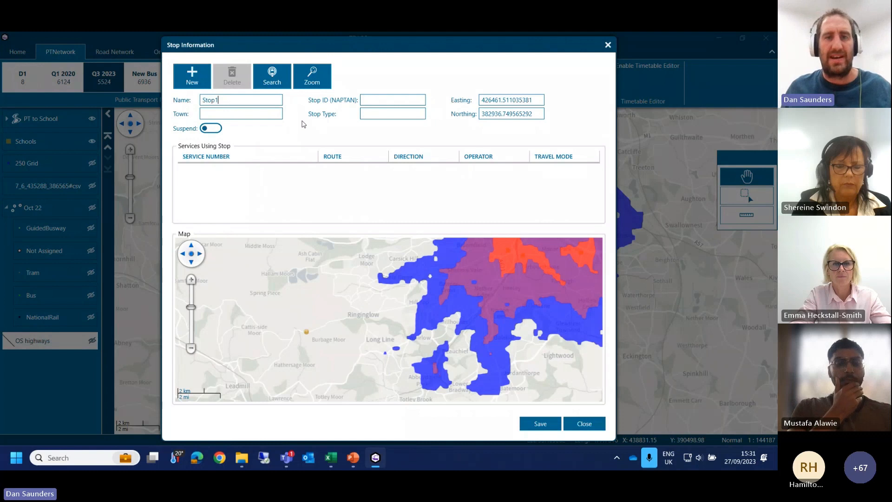
left_click(534, 423)
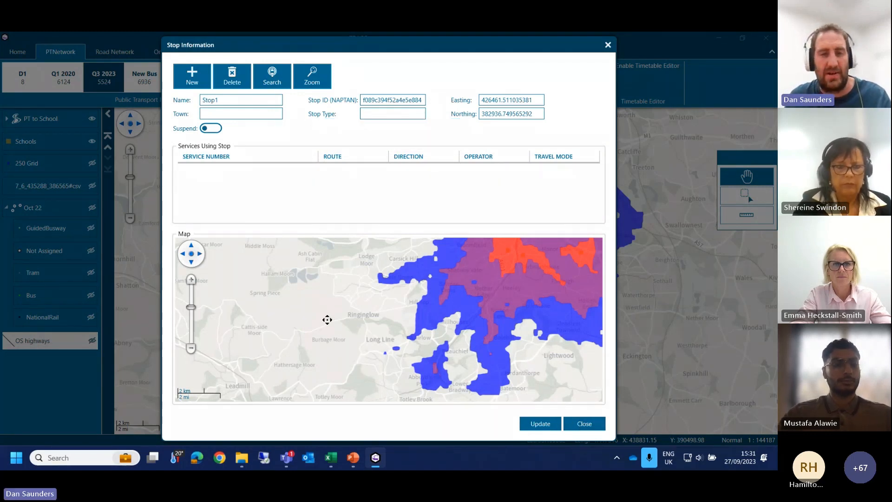
left_click(567, 430)
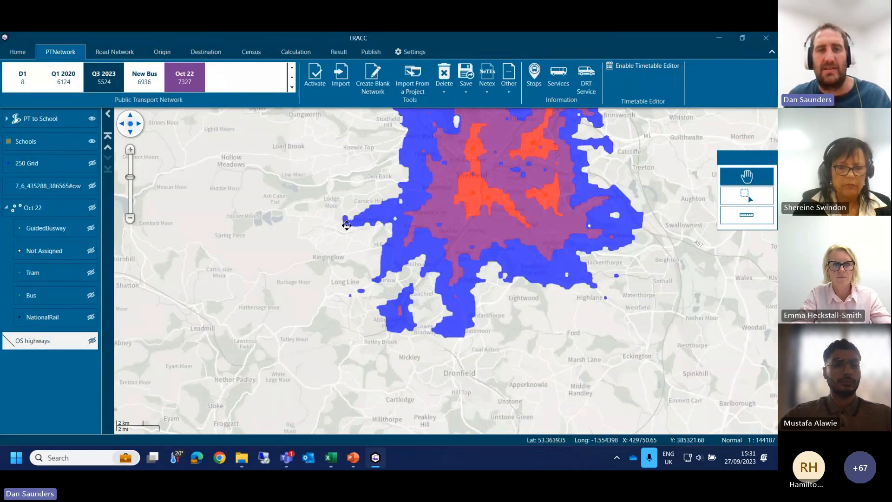
Step: Create and save a service numbered D2 in the Oct 22 network, with travel mode GuidedBusway and operator DANS
left_click(187, 86)
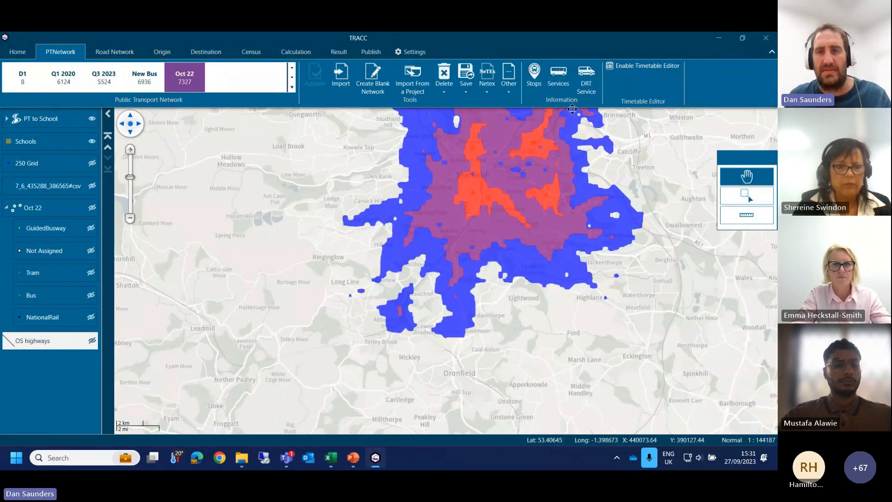
left_click(560, 80)
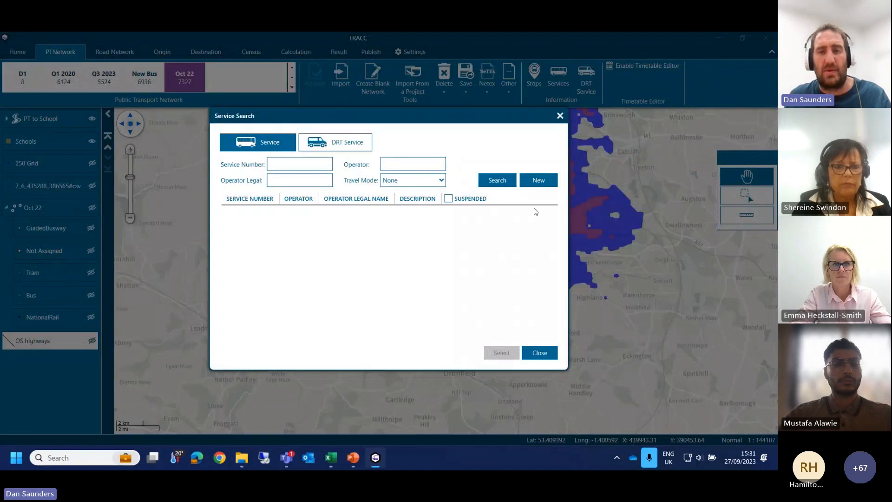
left_click(537, 182)
left_click(340, 152)
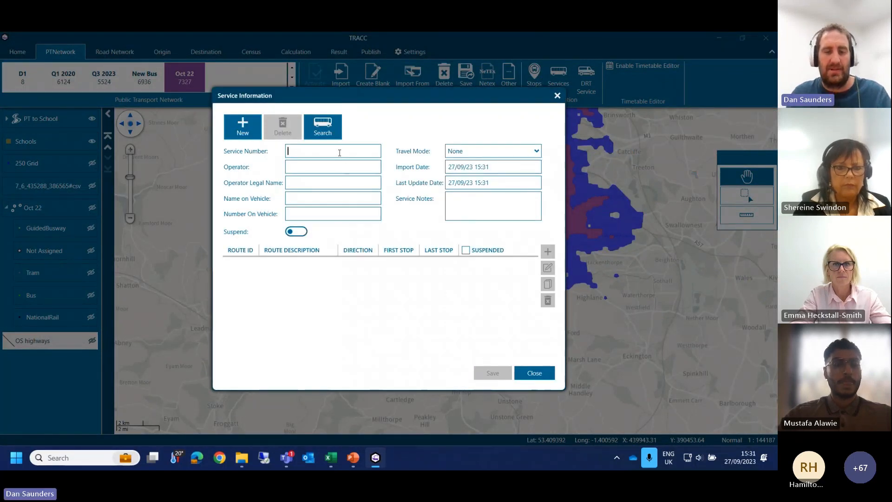
type("D2")
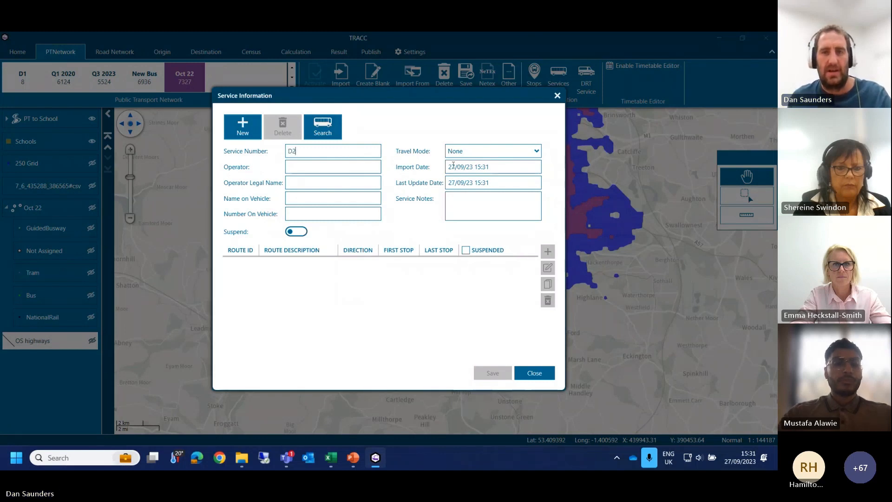
left_click(467, 151)
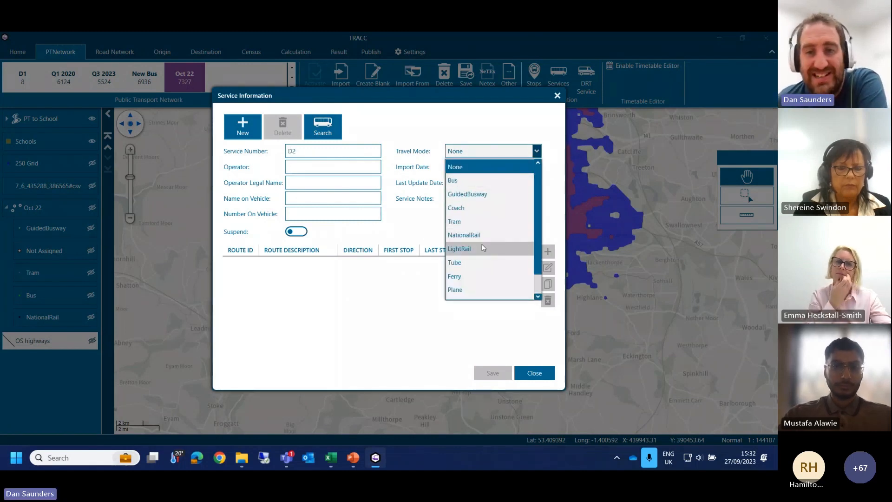
left_click(468, 193)
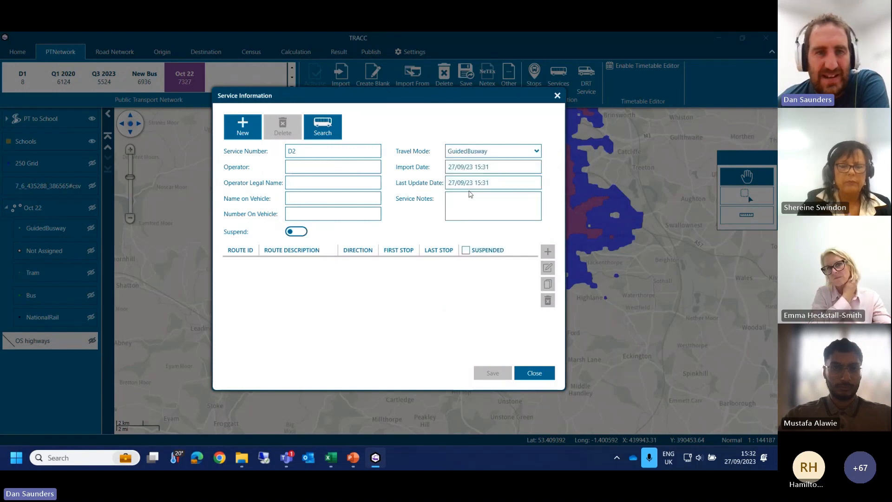
left_click(327, 172)
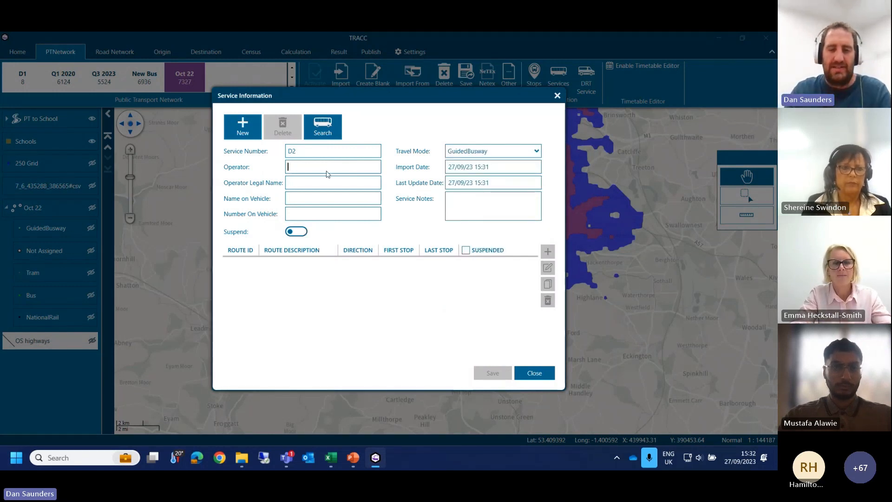
type("DANS")
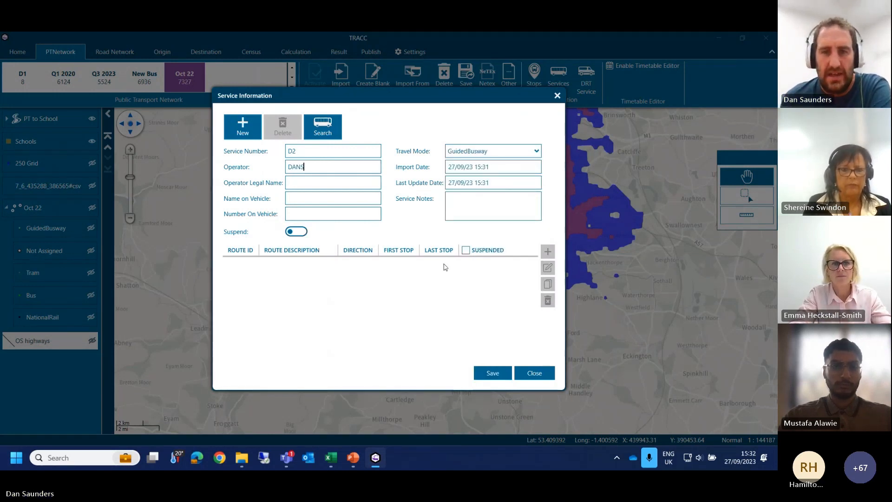
left_click(481, 377)
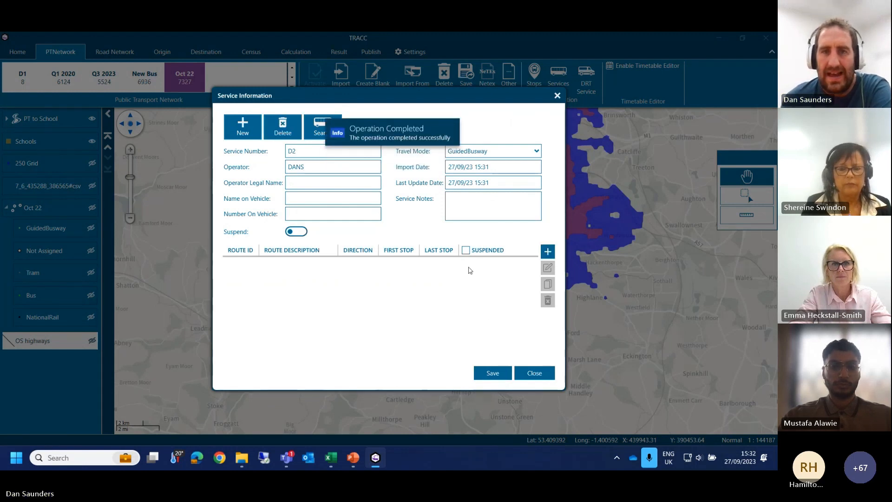
Step: Start a new route for service D2, search for stop1 and add the first matching stop
left_click(547, 252)
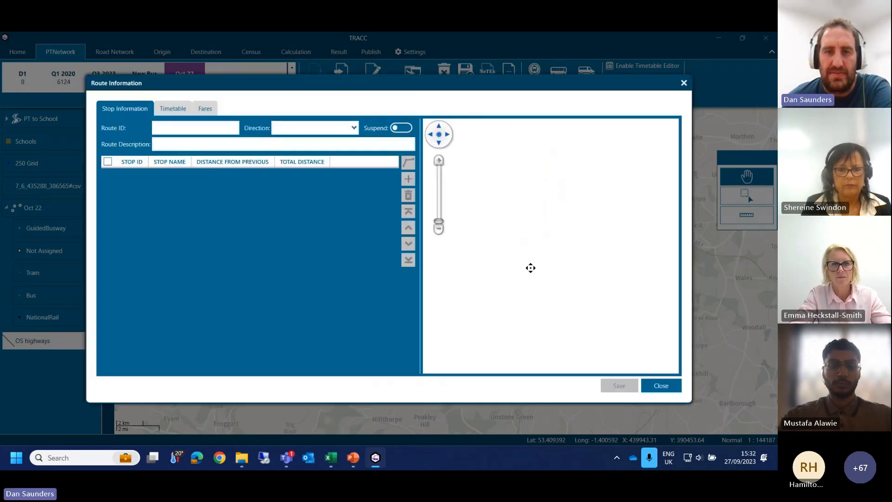
left_click(408, 179)
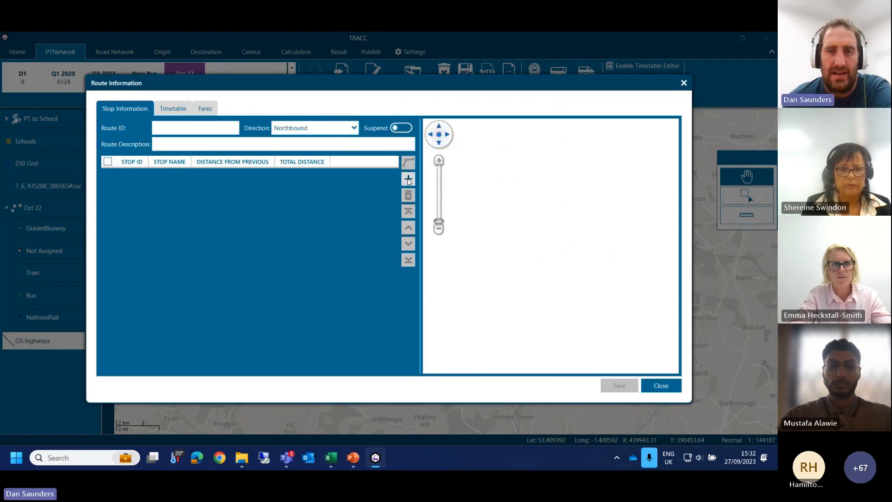
left_click(288, 148)
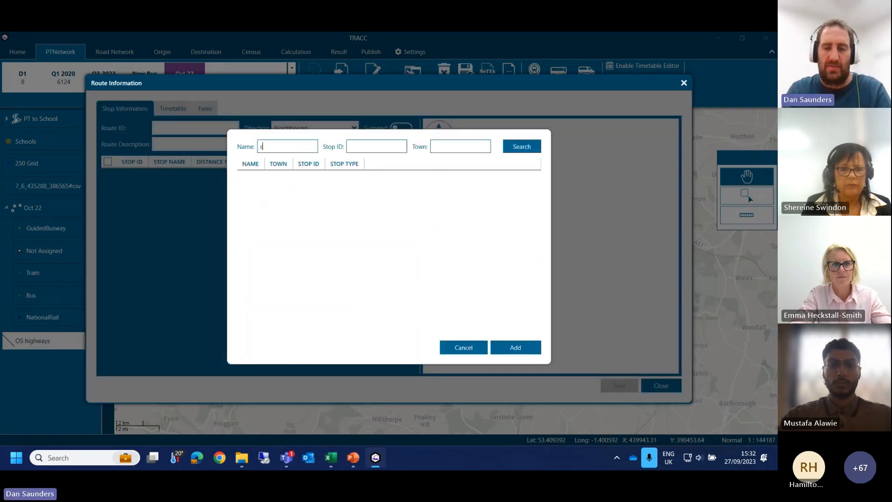
left_click(541, 147)
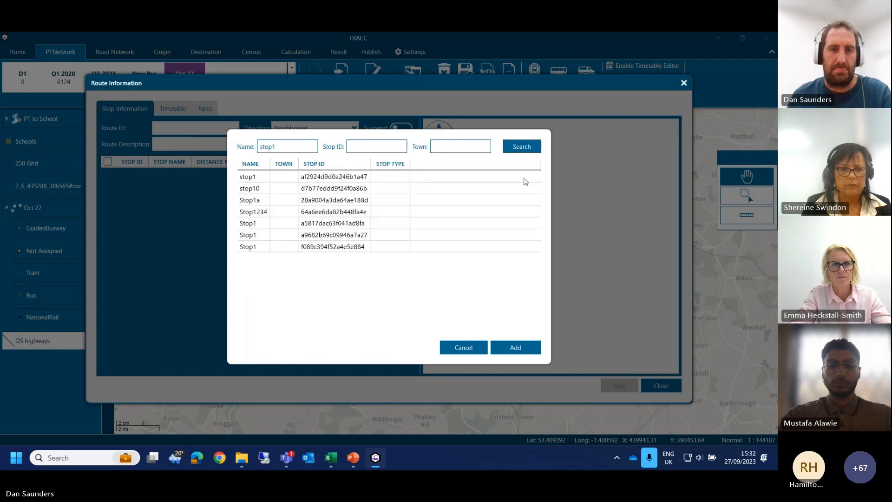
left_click(349, 177)
double_click(349, 177)
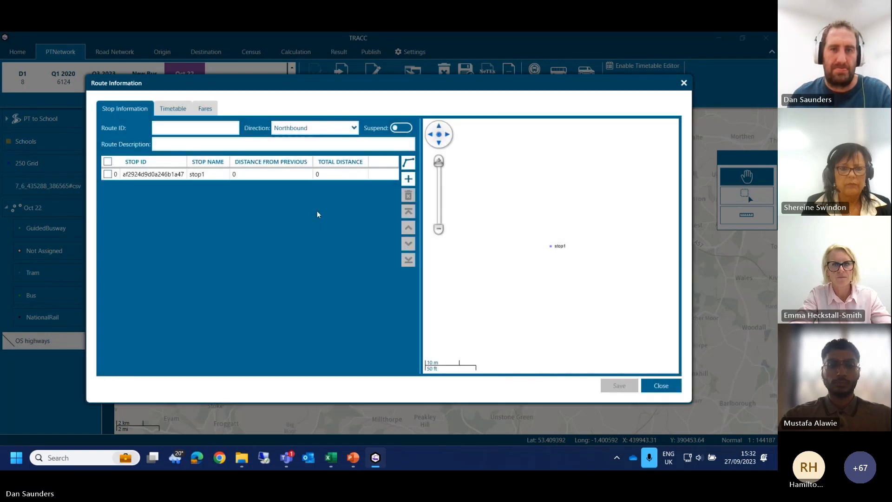
Step: Search for stop2 and add the second matching stop to the D2 route
left_click(408, 179)
double_click(286, 147)
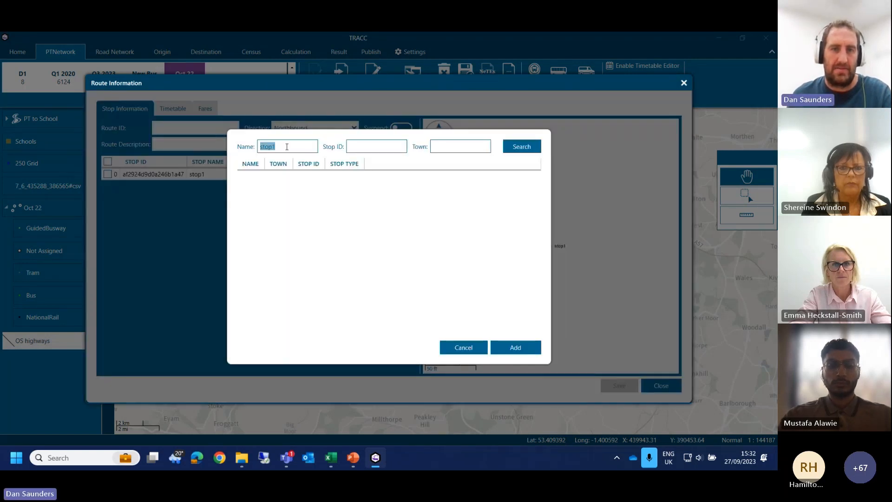
key("BackSpace")
type("2")
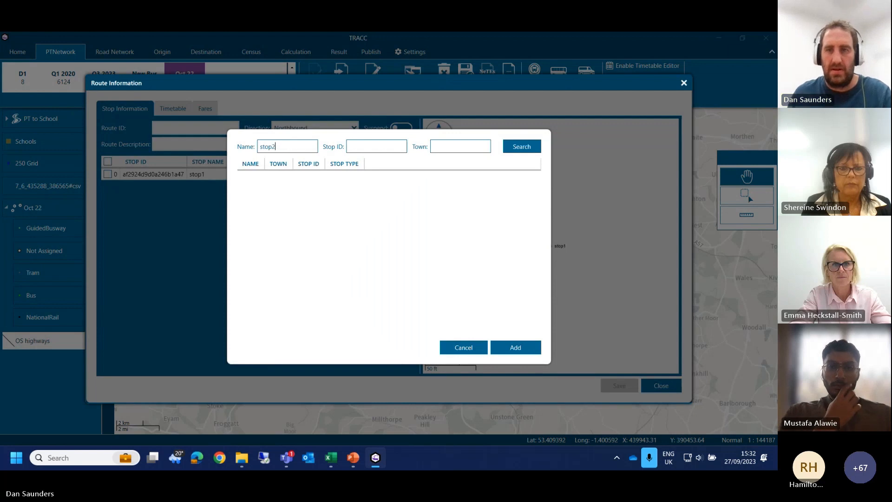
left_click(510, 147)
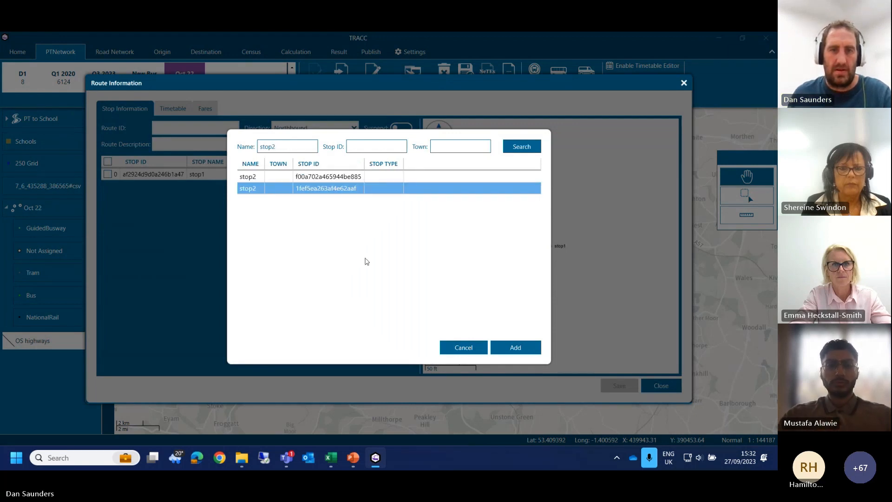
left_click(498, 348)
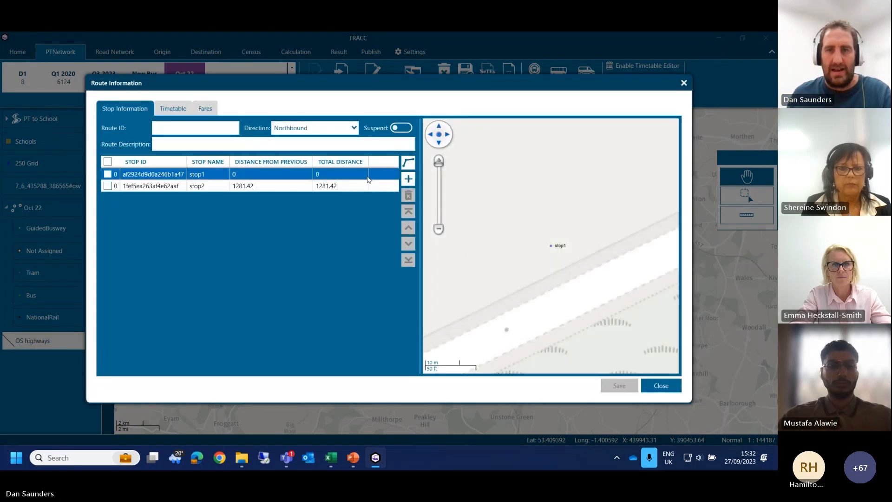
Step: Close the new D2 route and discard its unsaved changes
left_click(407, 180)
left_click(505, 345)
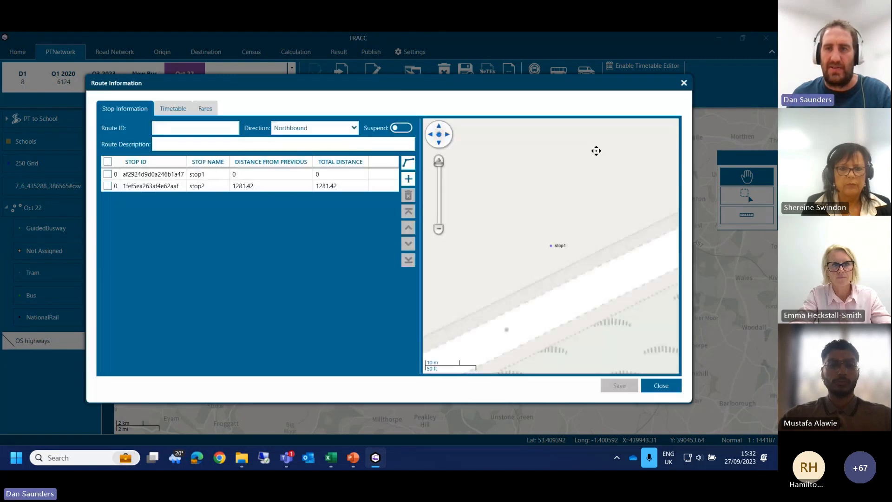
left_click(683, 85)
left_click(402, 279)
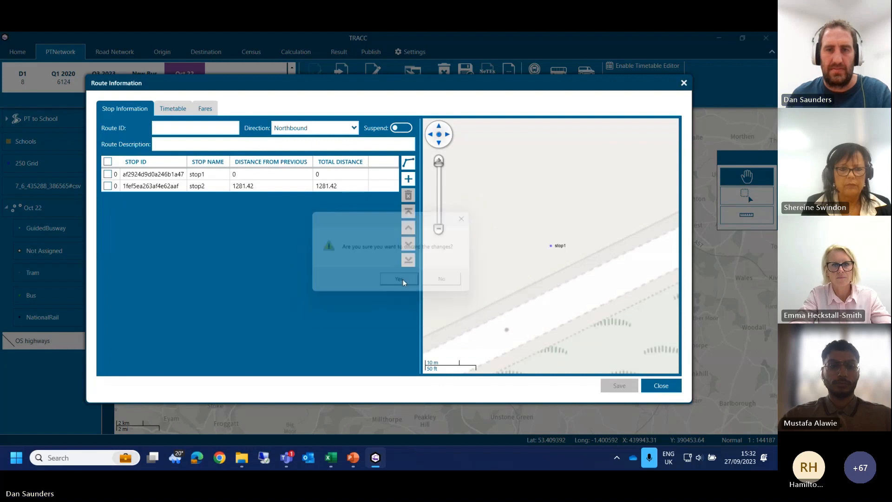
Step: Search for service number d1 and open service D1 operated by DANS
left_click(325, 128)
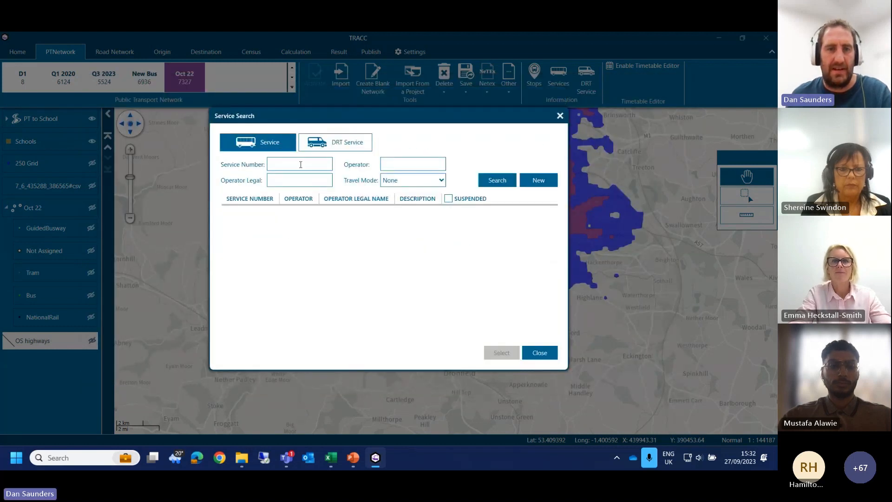
type("d1")
left_click(497, 180)
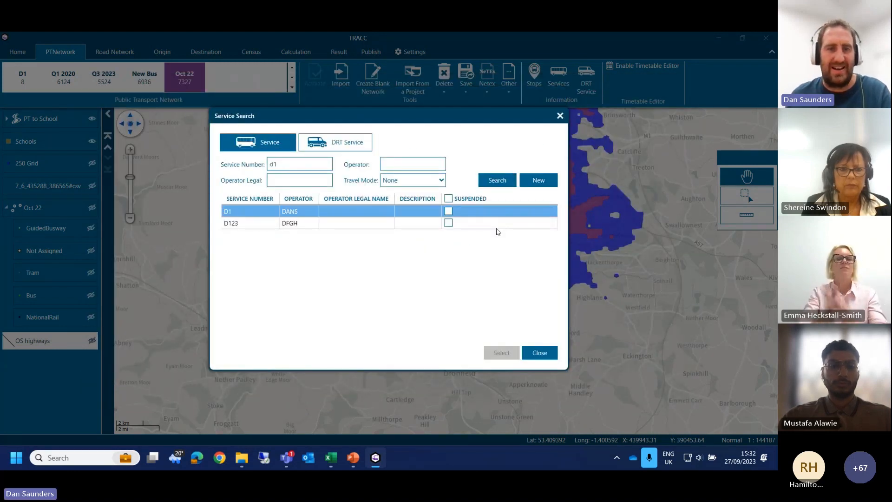
double_click(302, 216)
Step: Duplicate the first East route of service D1 and open the new copy to inspect its stops on the map
left_click(344, 263)
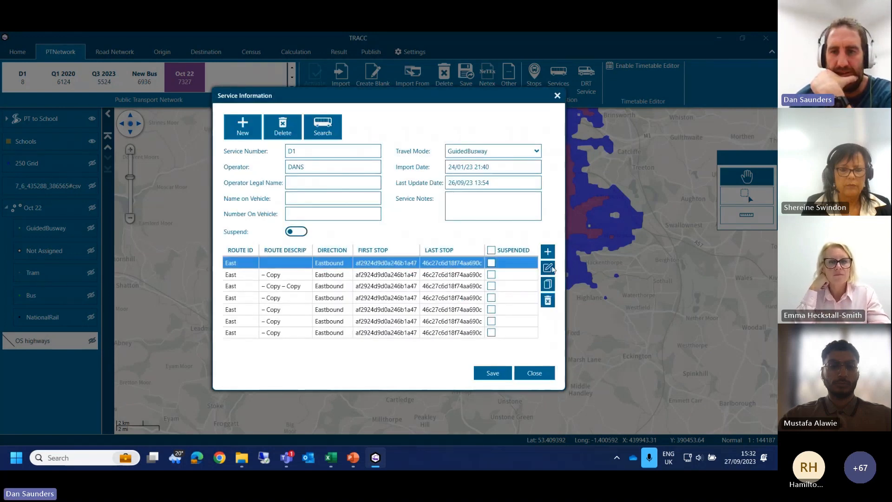
left_click(550, 285)
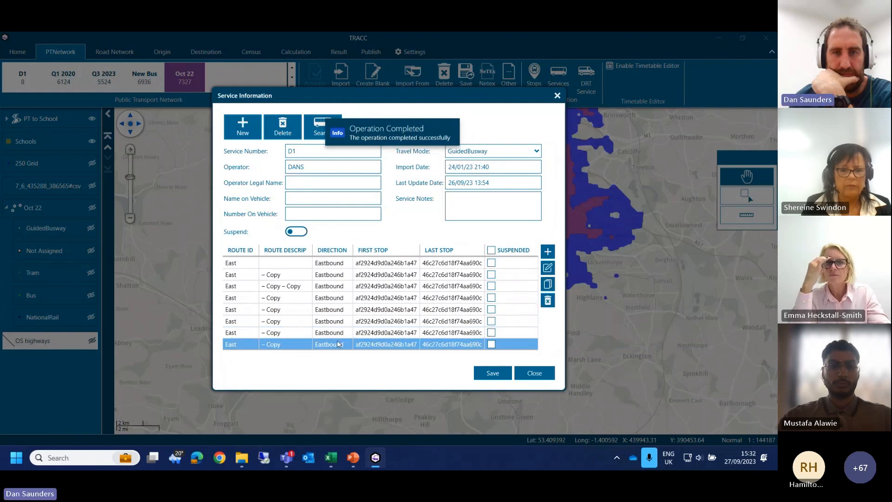
double_click(339, 344)
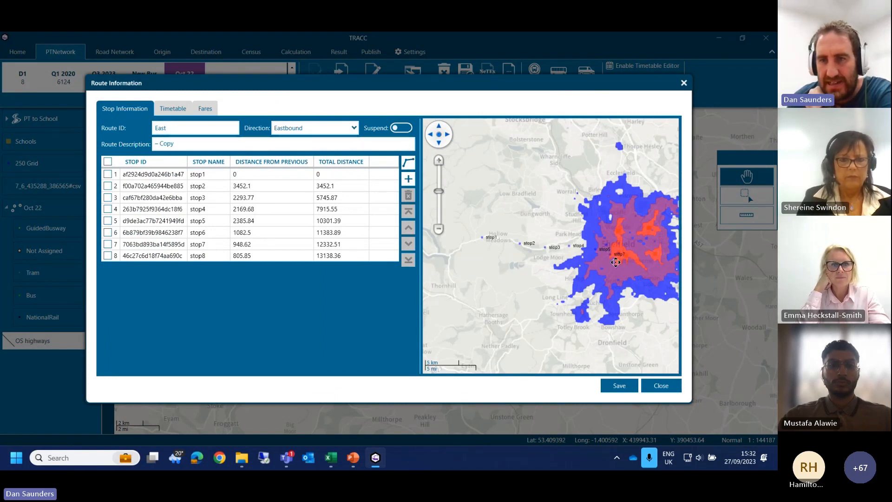
scroll(615, 262, "up", 2)
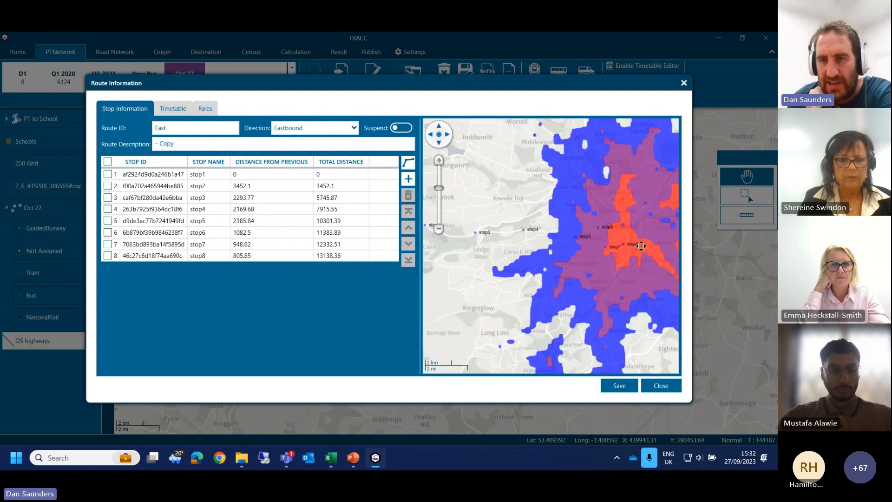
Step: Draw the copied East route's line through its eight stops along the road network
left_click(350, 243)
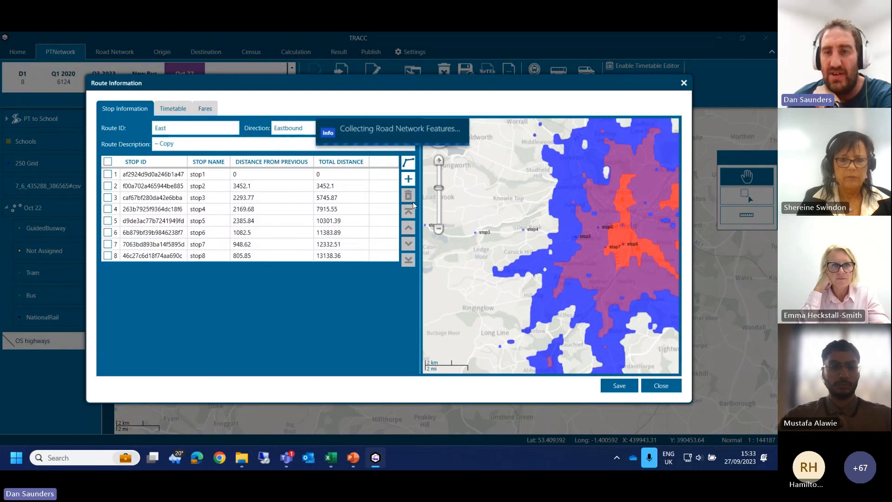
left_click(318, 260)
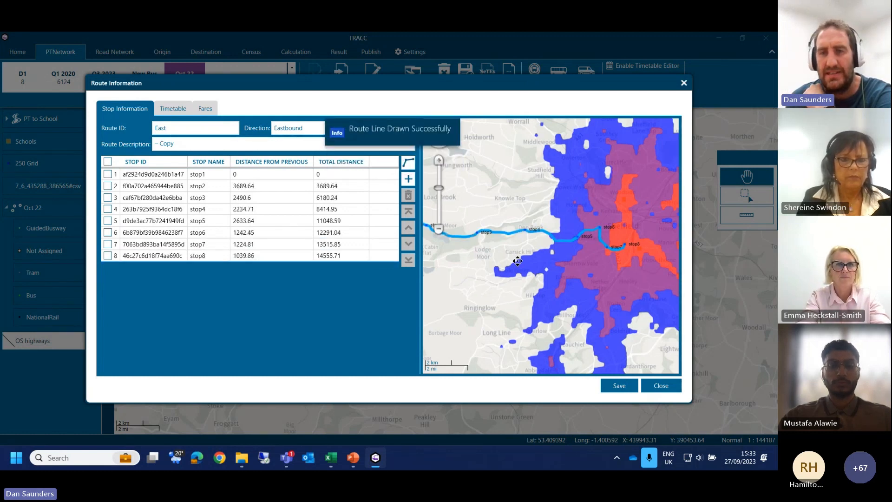
mouse_move(491, 255)
left_mouse_down()
mouse_move(618, 276)
mouse_move(490, 267)
left_mouse_up()
left_click(338, 256)
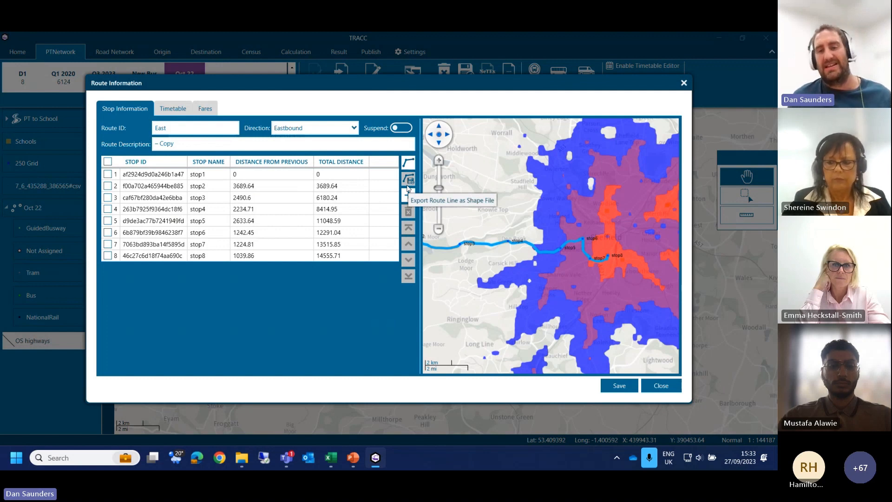
Step: Generate a first trip from AM Peak road speeds, starting 07:00, with default speed 30, road variance 1.2 and time at stops 1
left_click(173, 108)
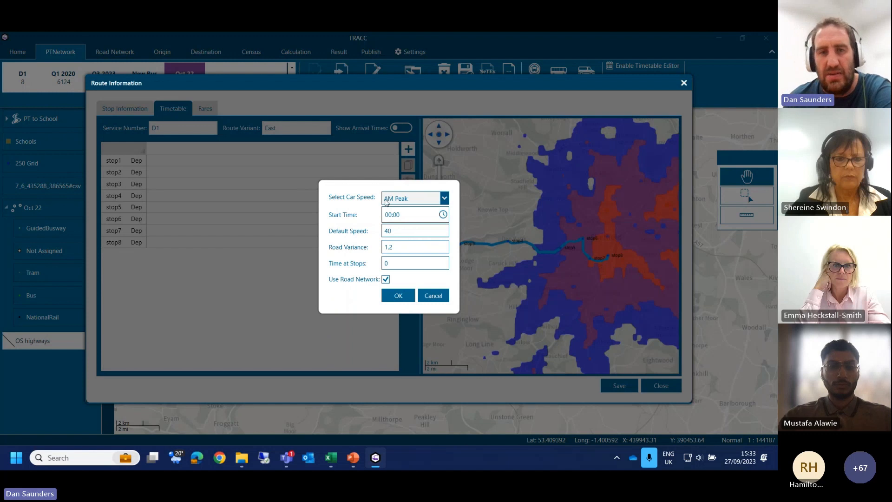
left_click(398, 217)
double_click(389, 216)
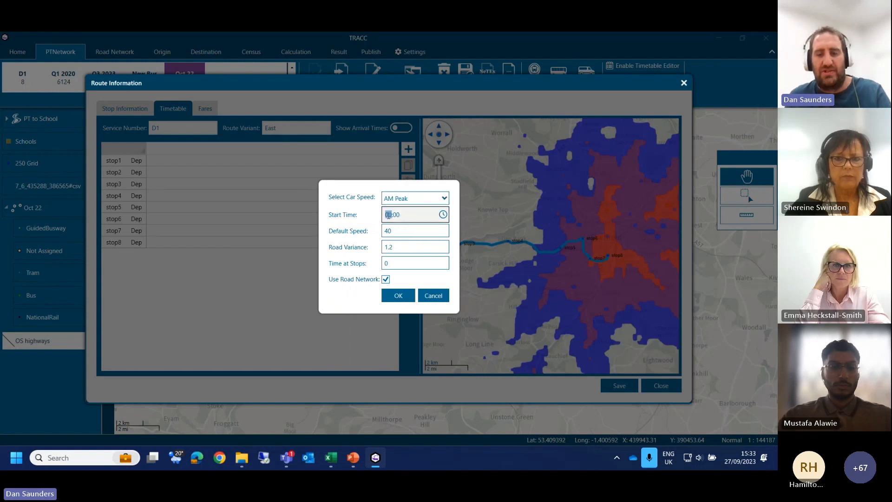
type("07")
key("Tab")
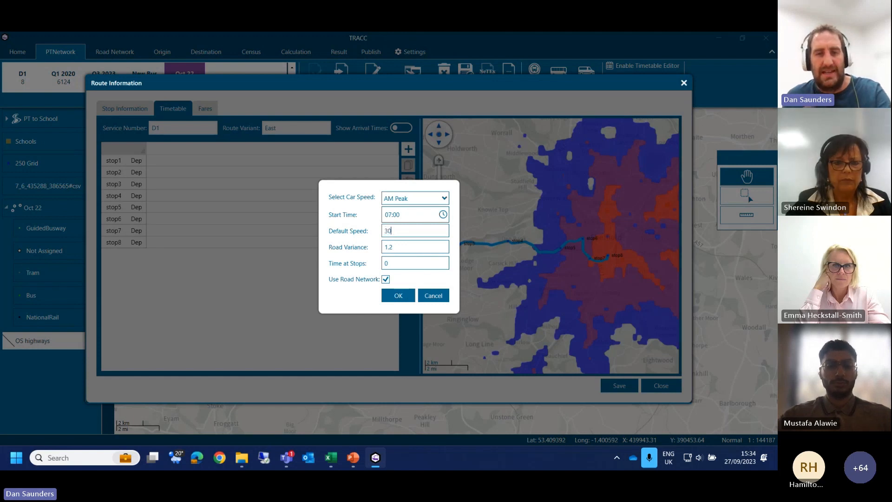
double_click(391, 264)
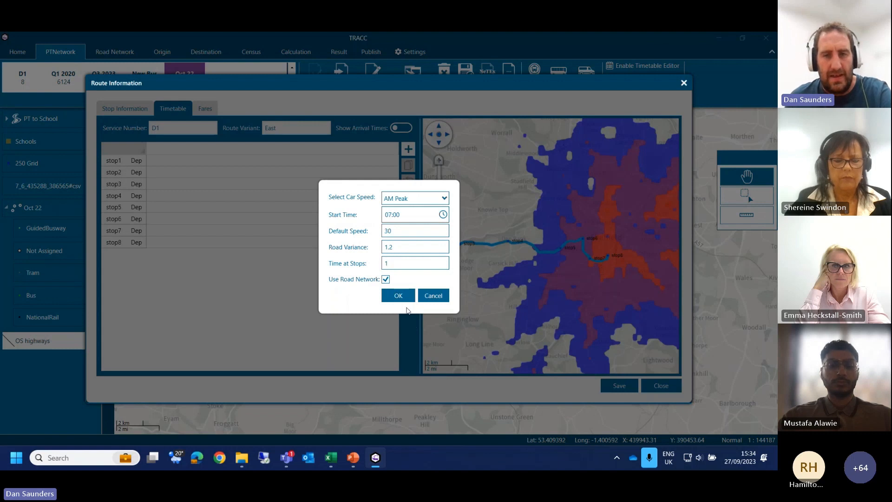
left_click(399, 296)
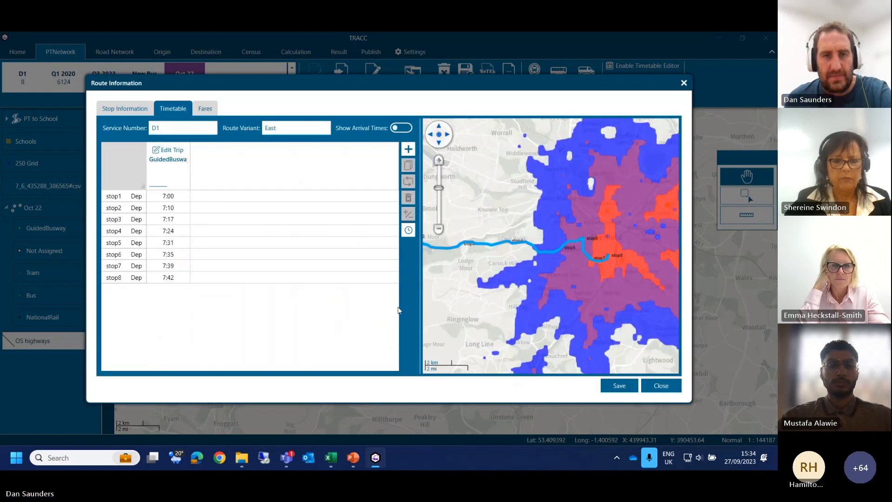
Step: Set the 7:00 trip to run Monday to Friday from 11/09/2023 to 30/09/2023
left_click(179, 151)
left_click(446, 223)
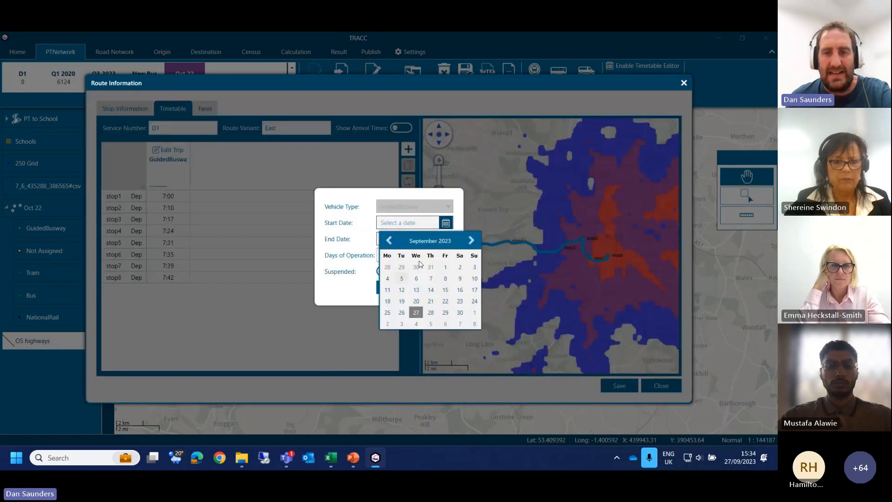
left_click(392, 290)
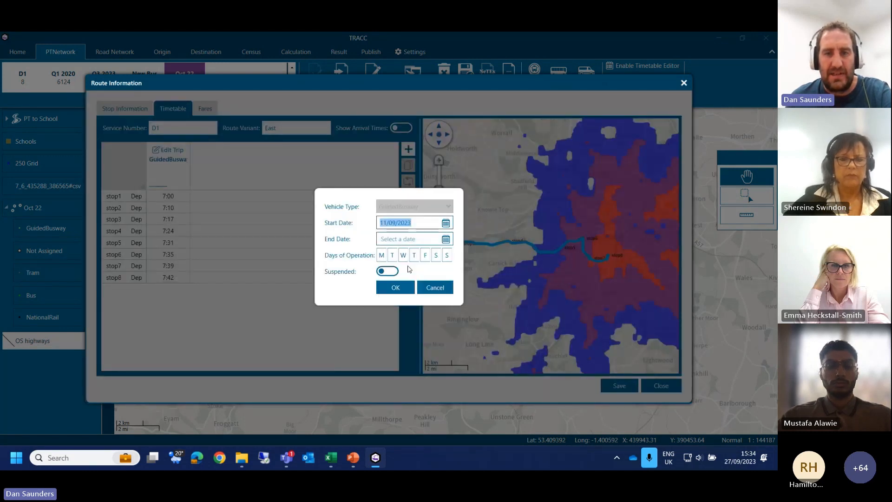
left_click(446, 239)
left_click(460, 328)
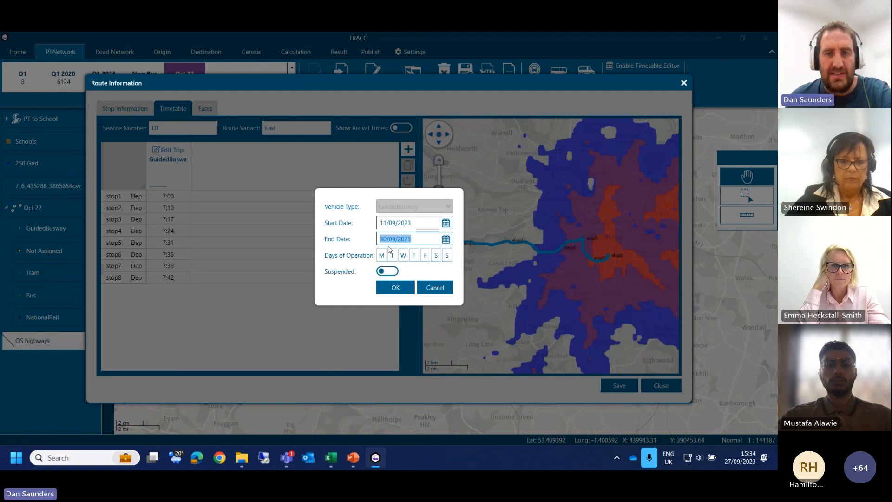
left_click(382, 257)
left_click(393, 257)
left_click(404, 257)
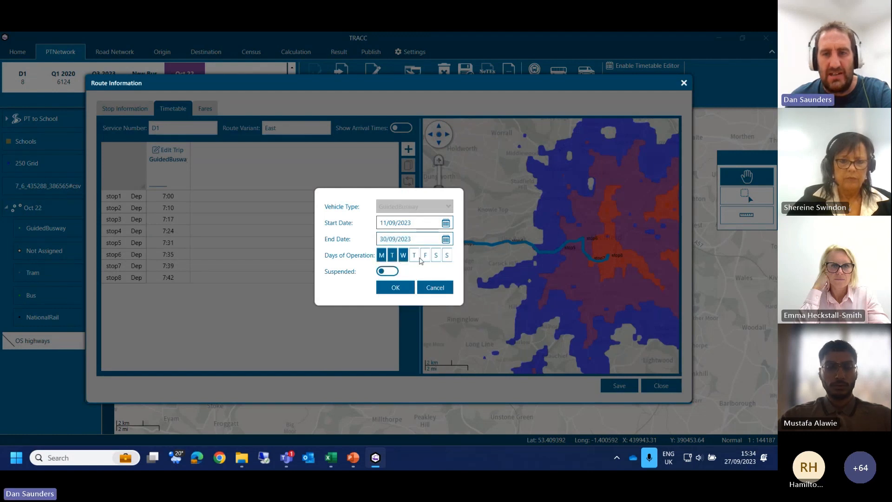
left_click(426, 255)
left_click(396, 287)
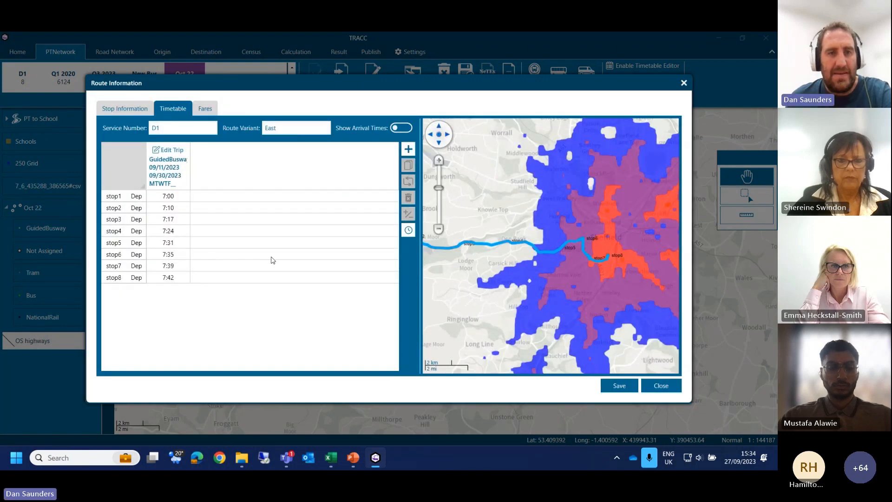
Step: Repeat the 7:00 trip every 30 minutes, with the first repeat at 07:30 and the last at 09:00
left_click(168, 165)
left_click(405, 180)
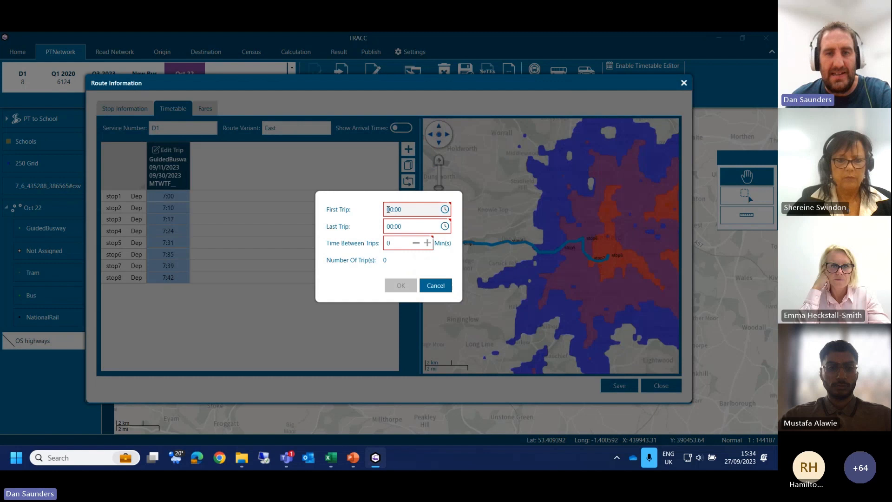
double_click(388, 209)
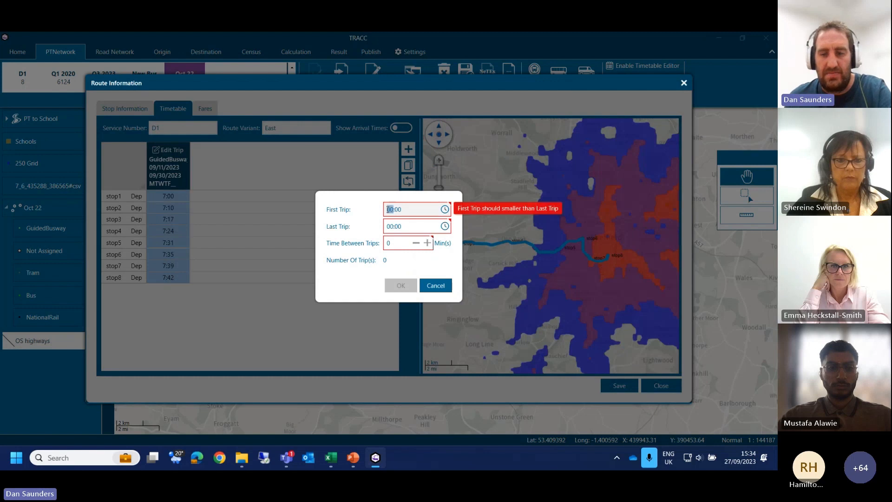
type("07:")
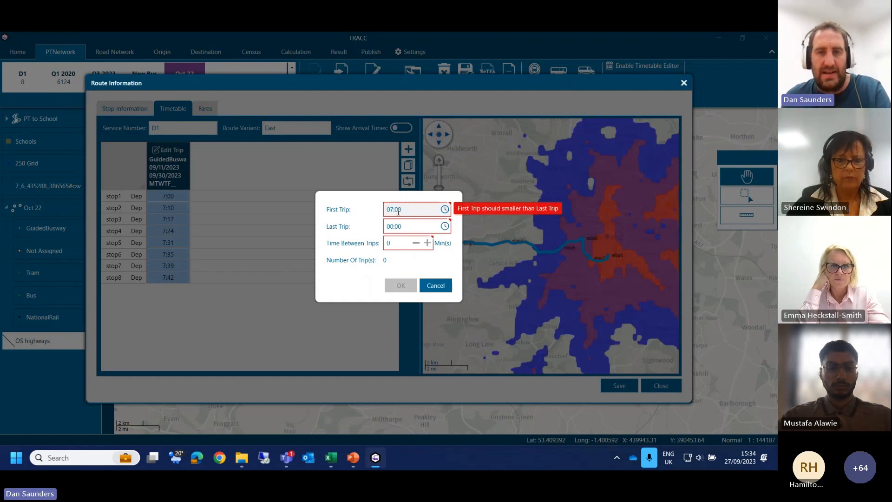
type("30")
key("Tab")
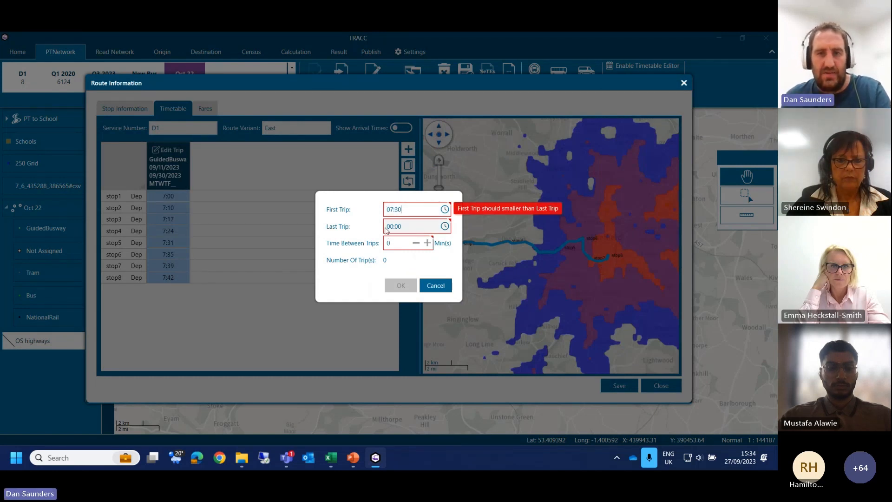
type("09")
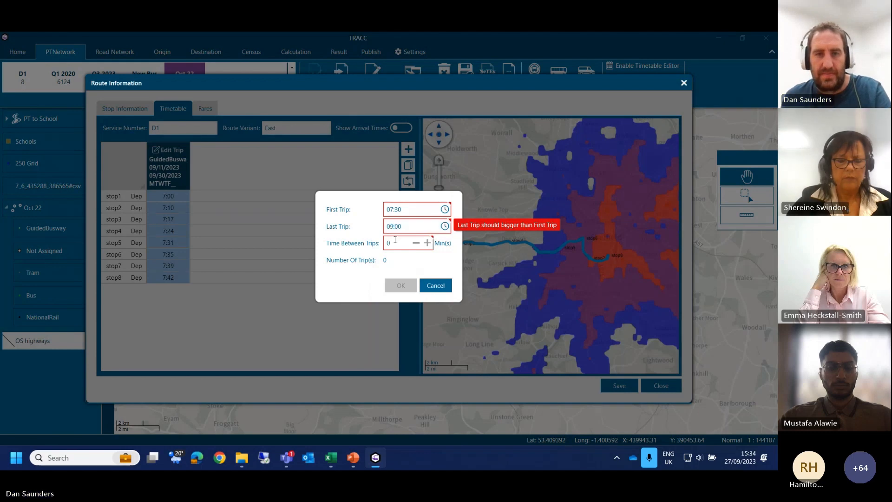
left_click(394, 241)
type("3")
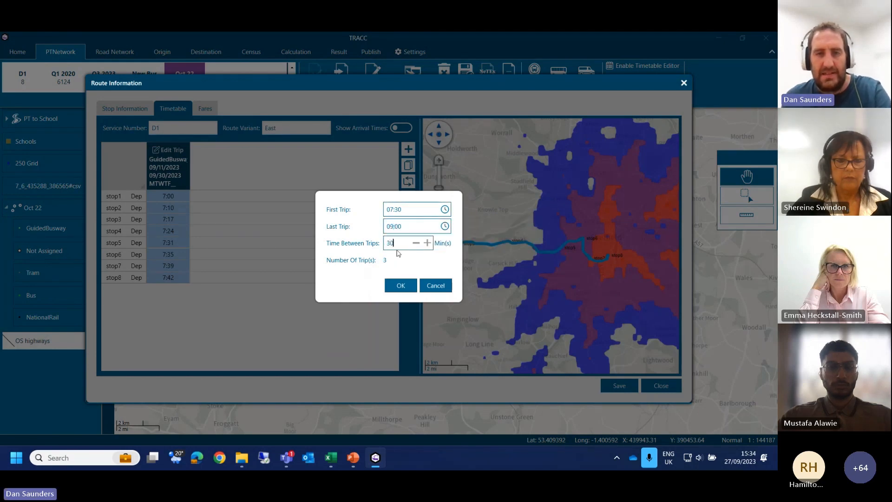
type("0")
left_click(401, 285)
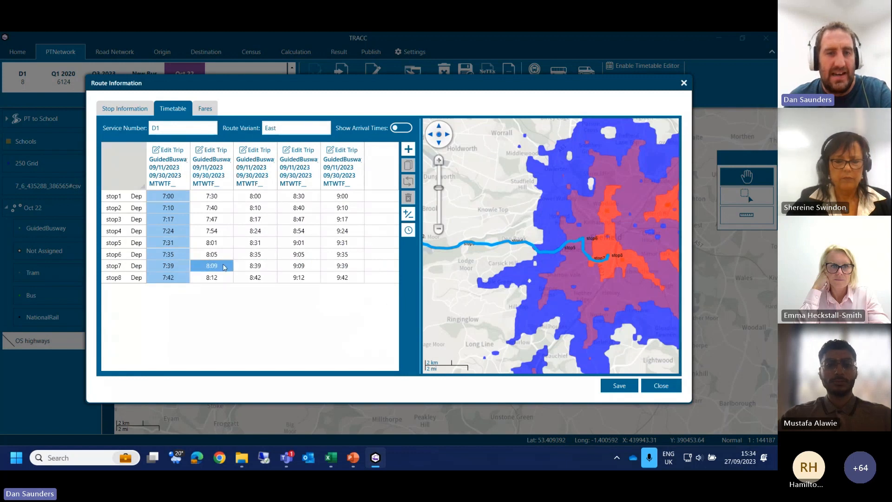
Step: Change the stop5 departure of the 8:00 trip to 08:32
left_click(262, 242)
left_click(268, 243)
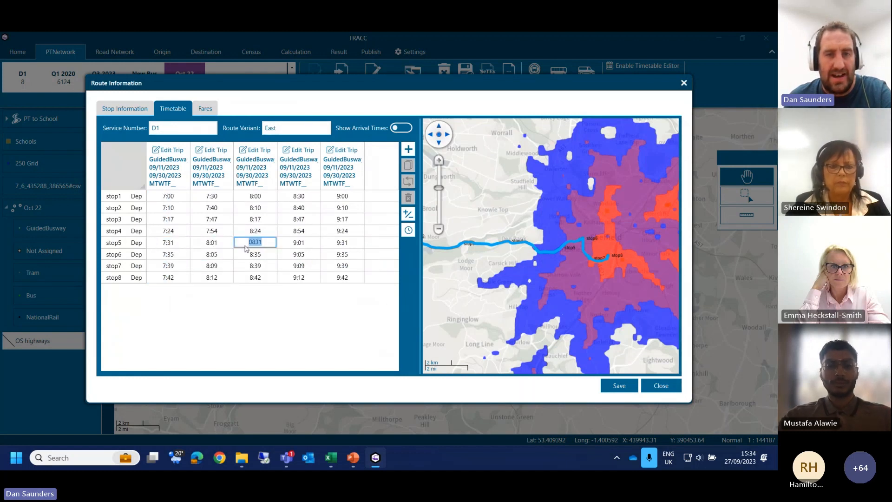
key("BackSpace")
type("2")
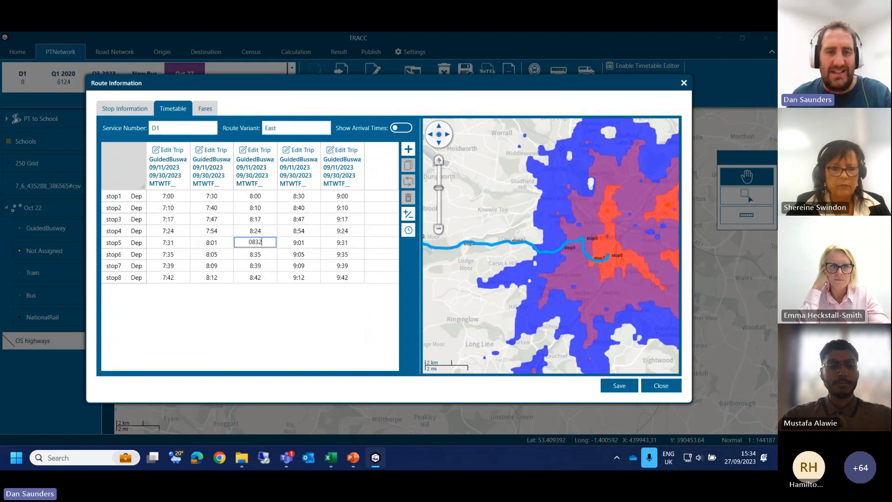
key("Tab")
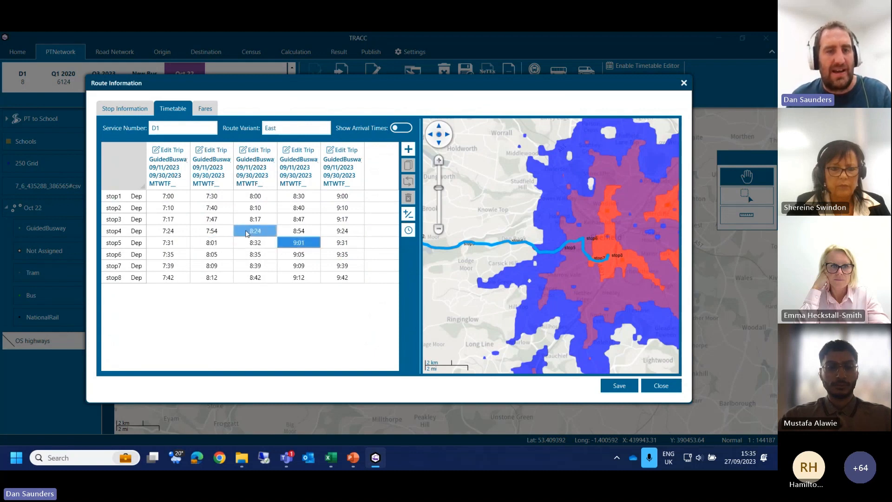
Step: Add 00:01 to the stop6, stop7 and stop8 departures of all five trips
left_click_drag(176, 256, 338, 279)
left_click(409, 214)
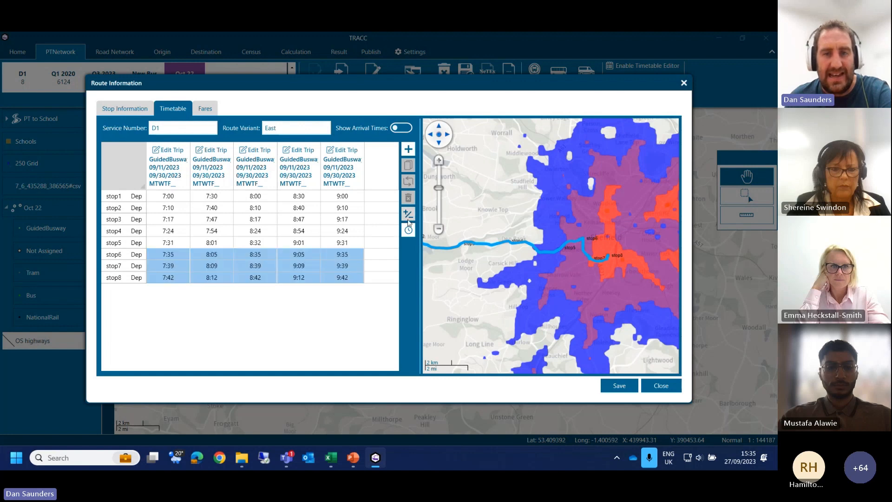
key("BackSpace")
key("BackSpace")
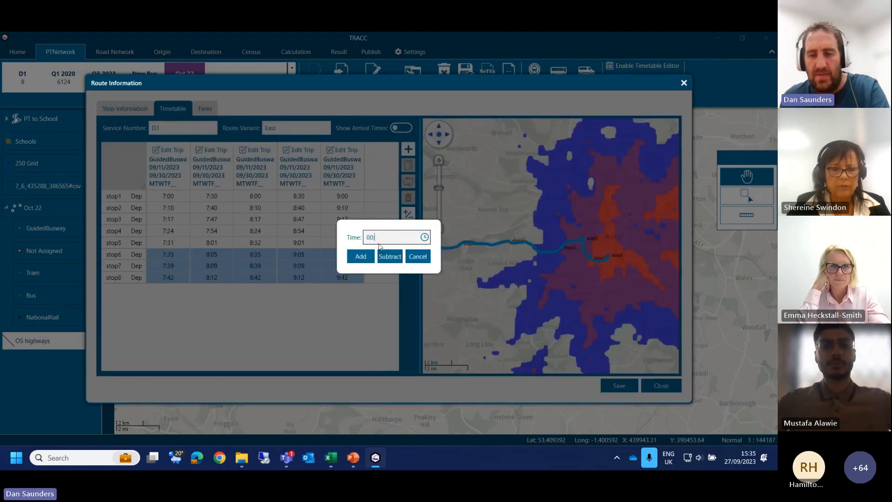
type("01")
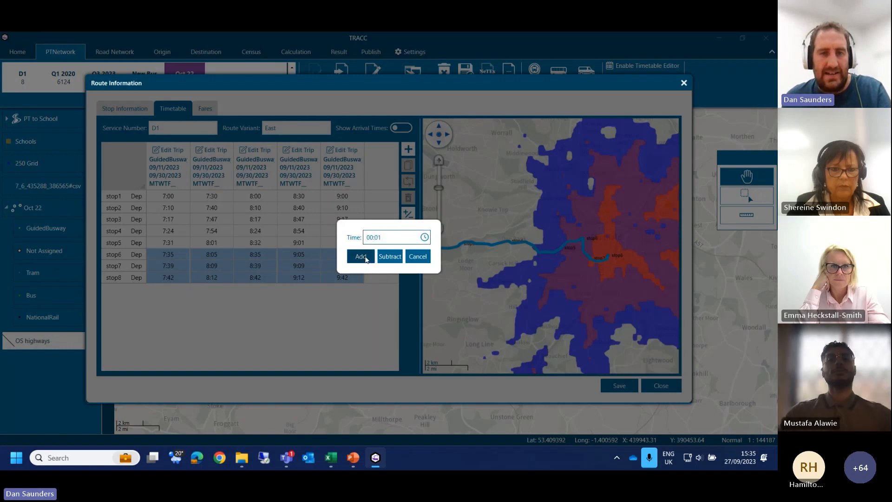
left_click(366, 258)
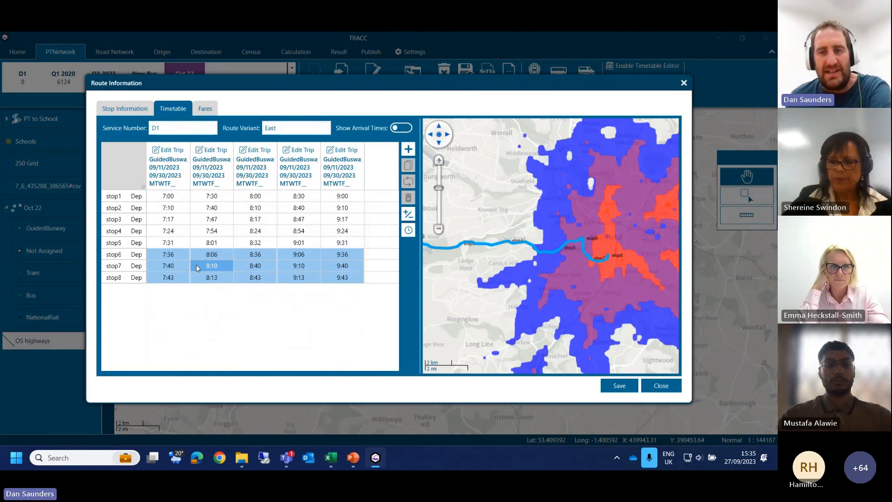
Step: Close the copied East route, discarding its unsaved changes, and leave the service windows
left_click(661, 386)
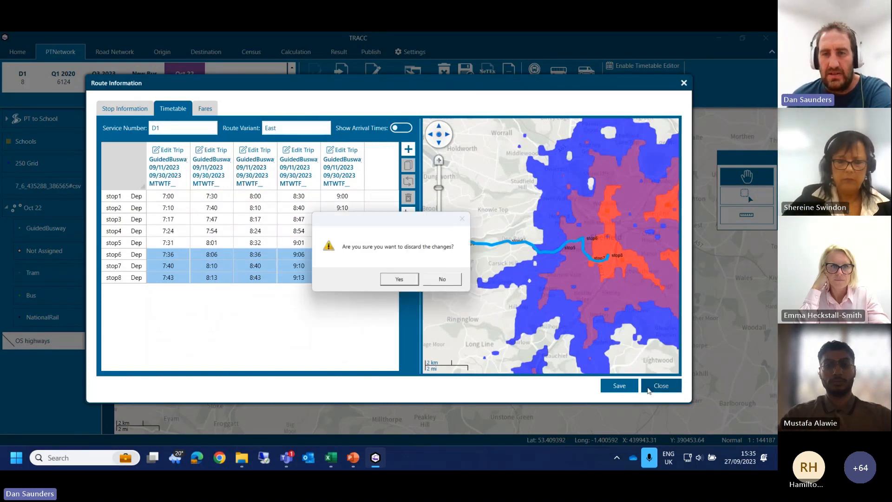
left_click(404, 286)
left_click(534, 371)
left_click(544, 355)
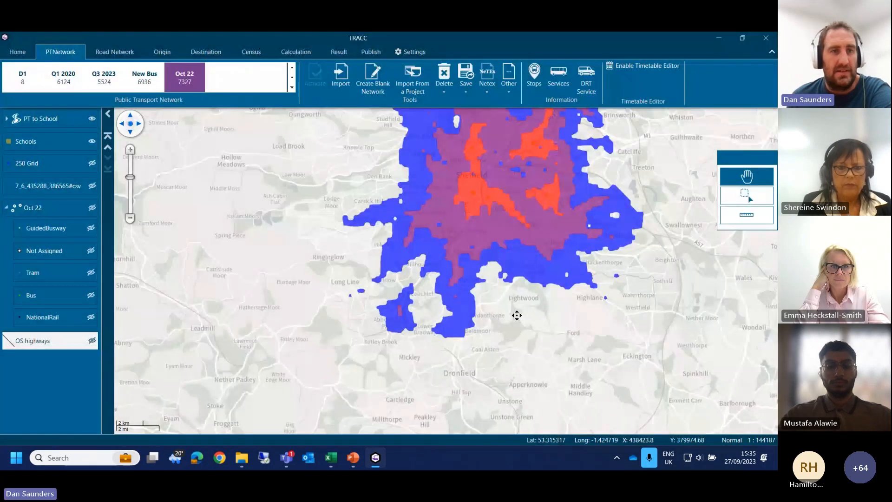
left_click(466, 83)
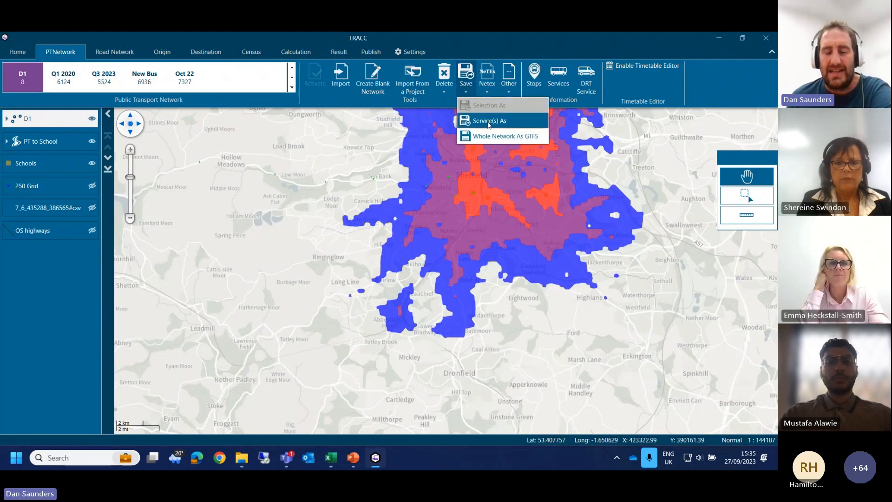
left_click(394, 185)
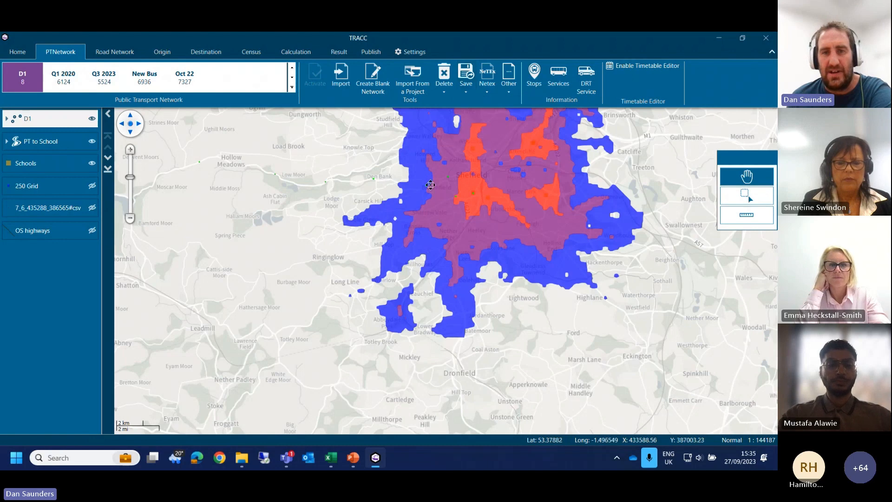
left_click_drag(476, 212, 424, 259)
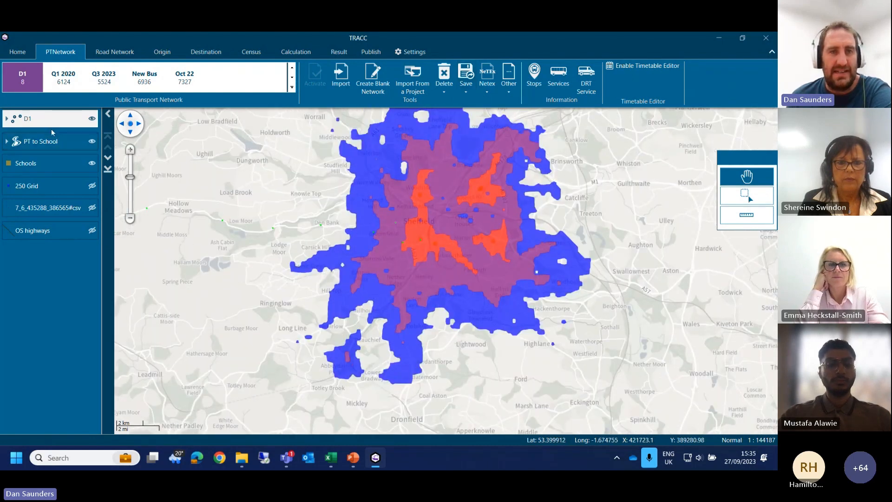
Step: Search the D1 network for service d1 and open the Eastbound route 2 of the service operated by DANS
left_click(558, 77)
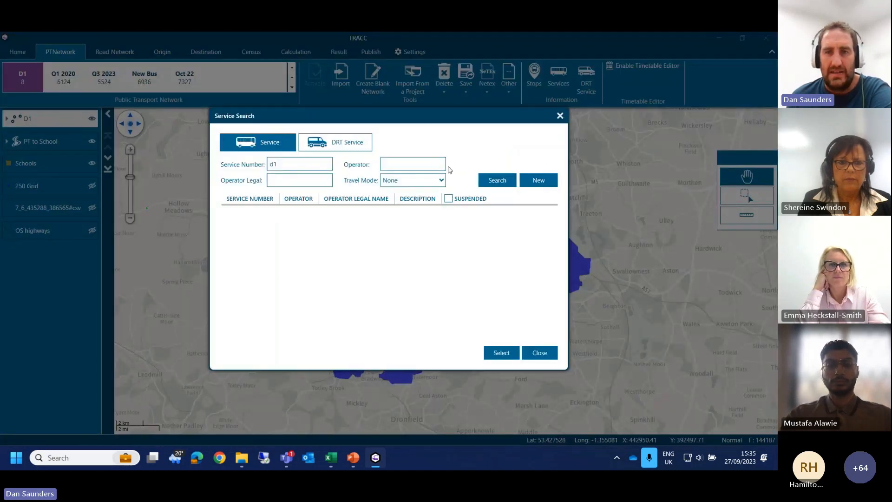
left_click(496, 180)
double_click(325, 218)
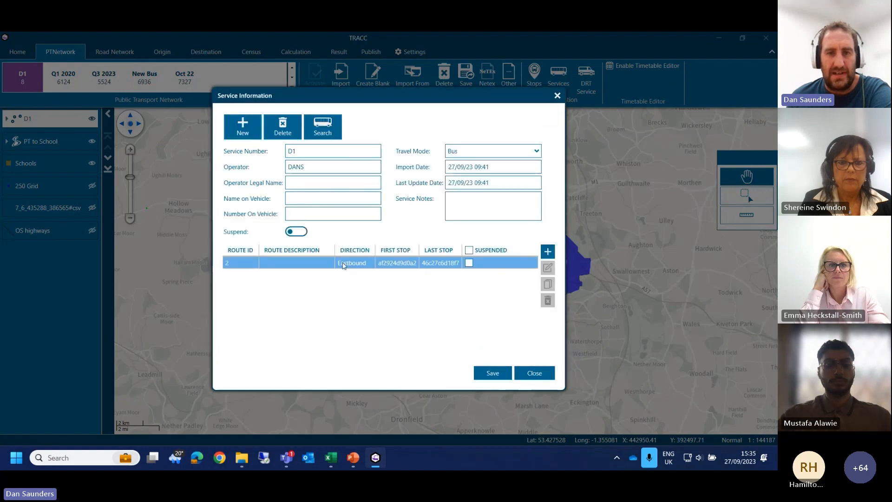
double_click(344, 264)
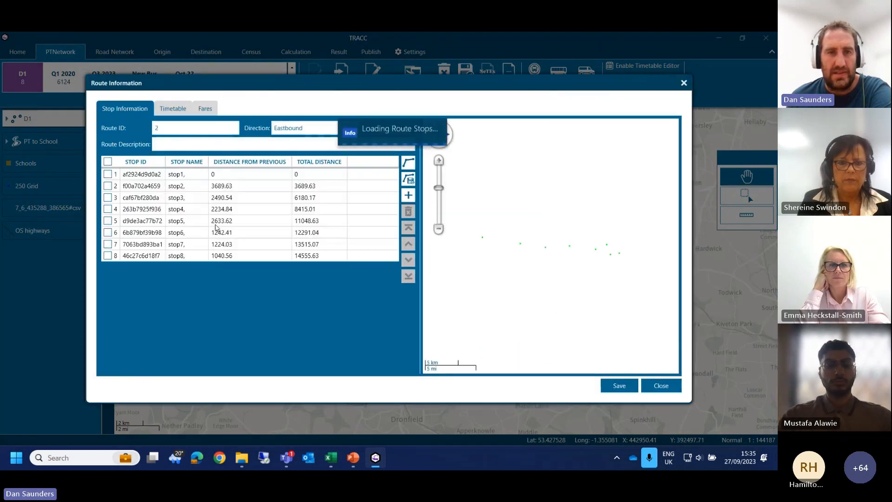
Step: Review the timetable and stop list of the Eastbound route 2, and close the route and service windows
left_click(165, 108)
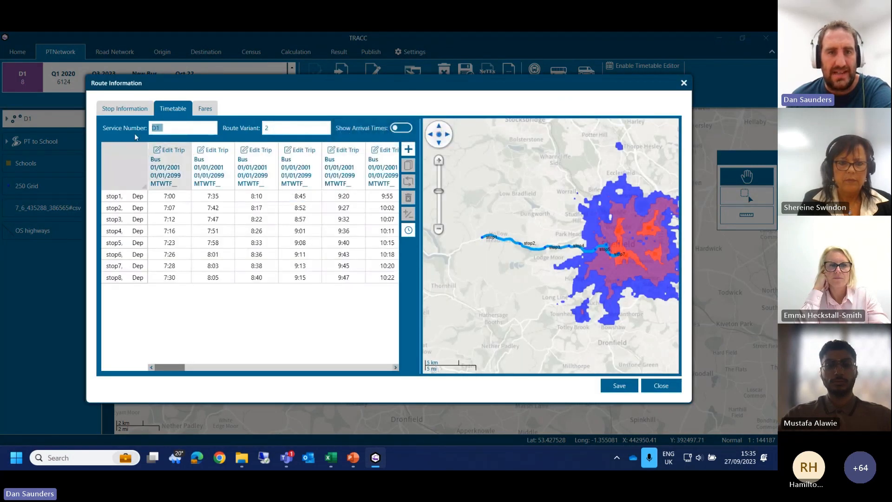
left_click(128, 110)
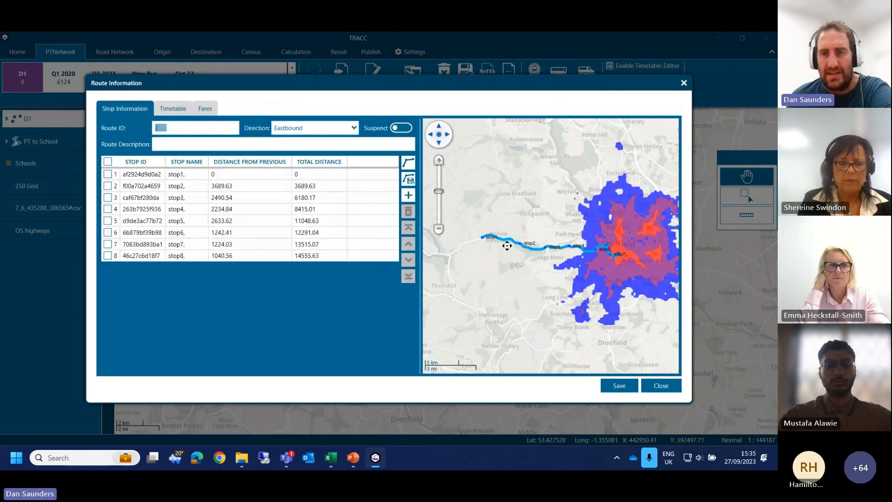
left_click(662, 386)
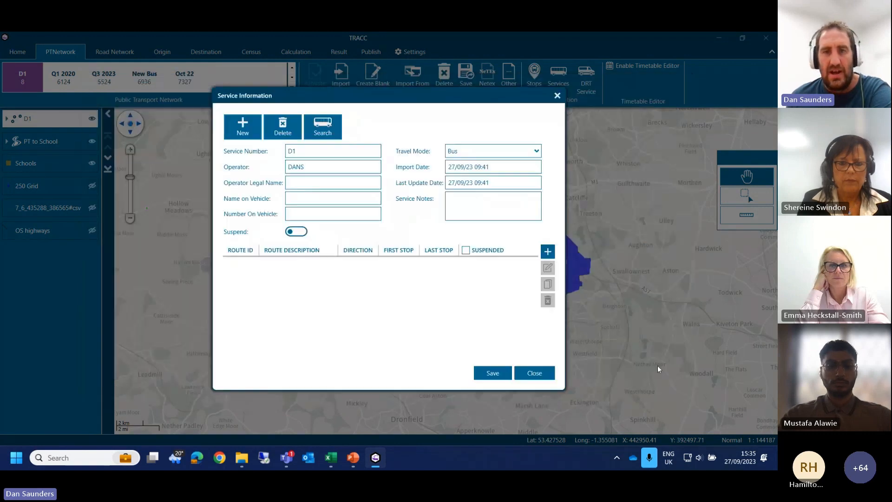
left_click(552, 378)
left_click(539, 354)
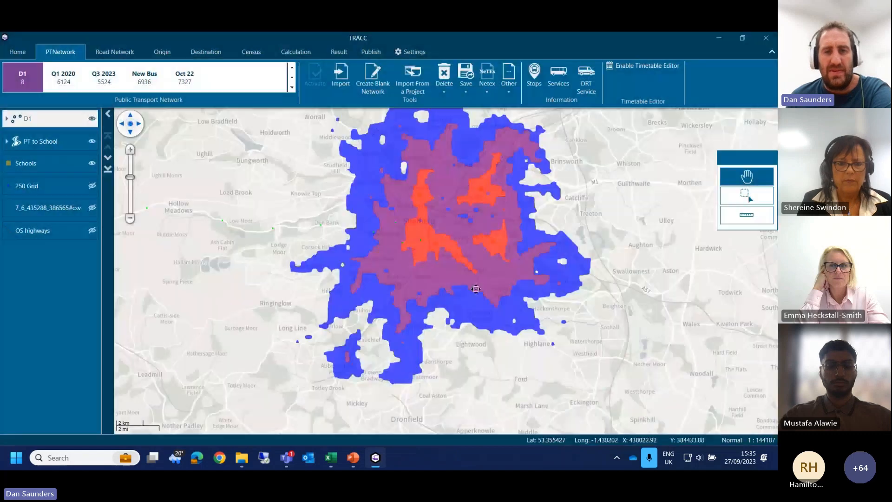
Step: Hide the PT to School layer and set up a Local Accessibility calculation for Tuesday with end time 08:00 and frequency 0 per hour
left_click_drag(388, 260, 358, 278)
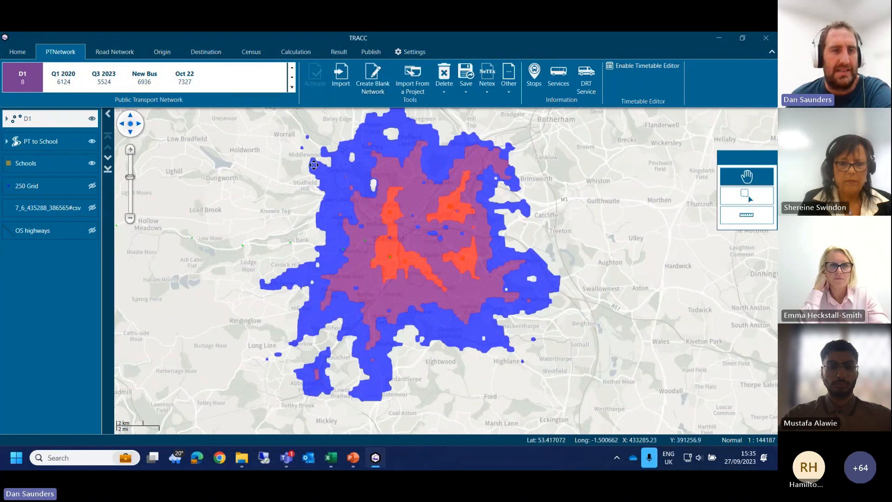
left_click(92, 142)
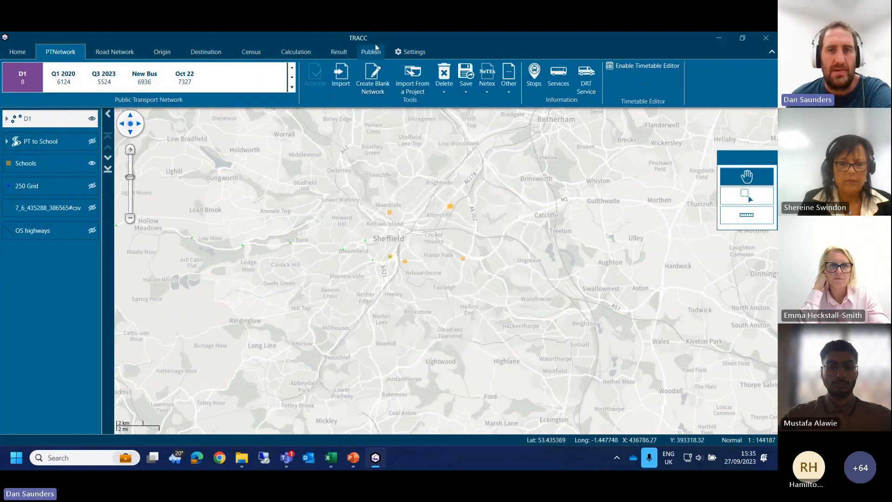
left_click(296, 52)
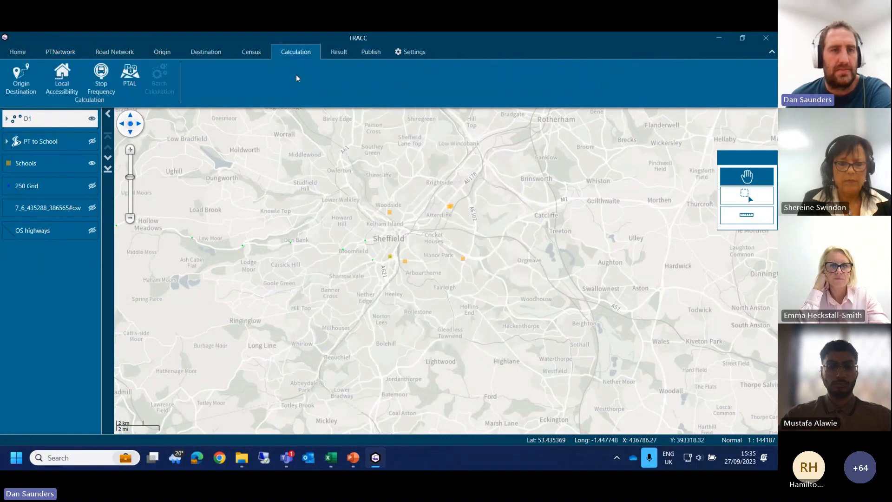
left_click(62, 74)
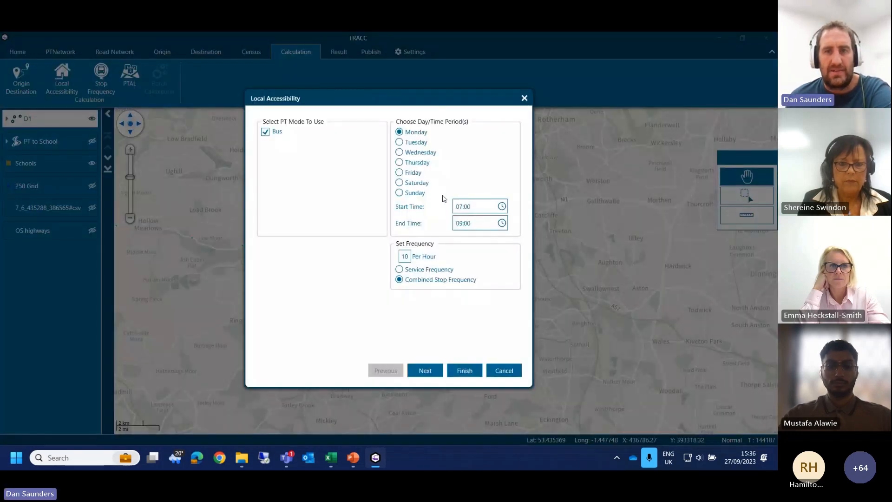
left_click(415, 142)
left_click(459, 221)
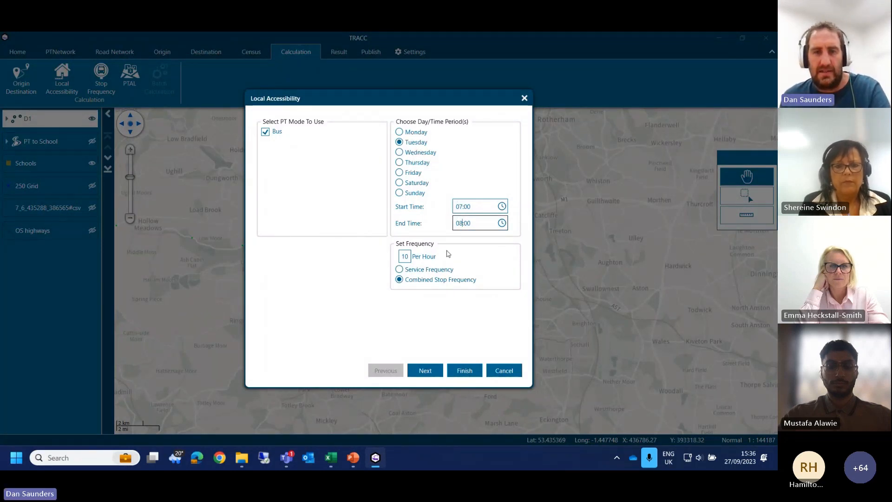
double_click(407, 257)
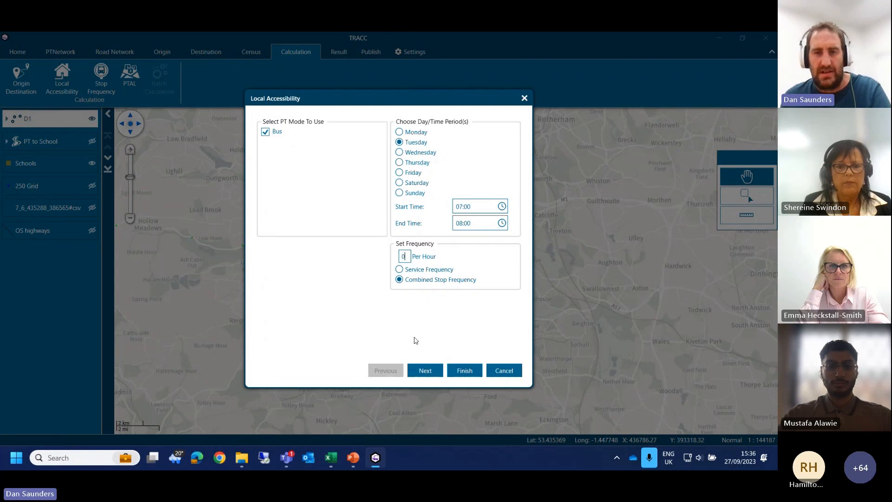
left_click(424, 370)
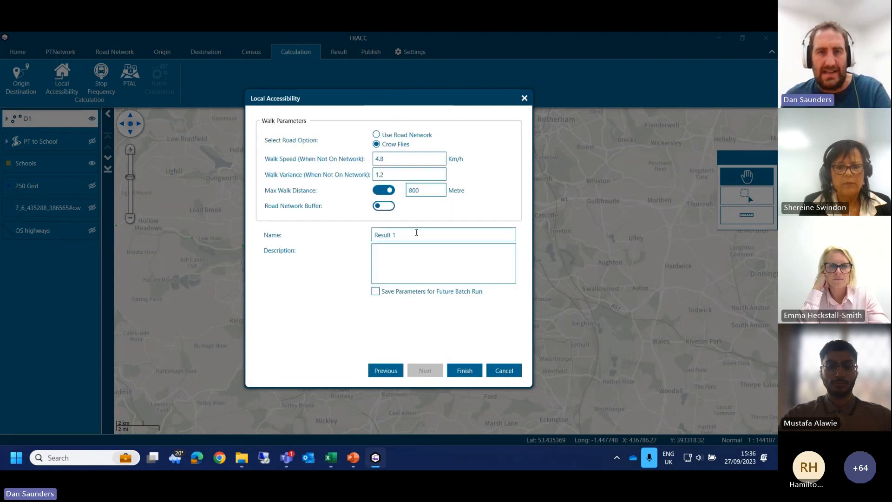
Step: Enable a road network buffer of 1 km with an 800 metre maximum walk distance and run the Local Accessibility calculation
left_click(383, 206)
double_click(422, 207)
type("1")
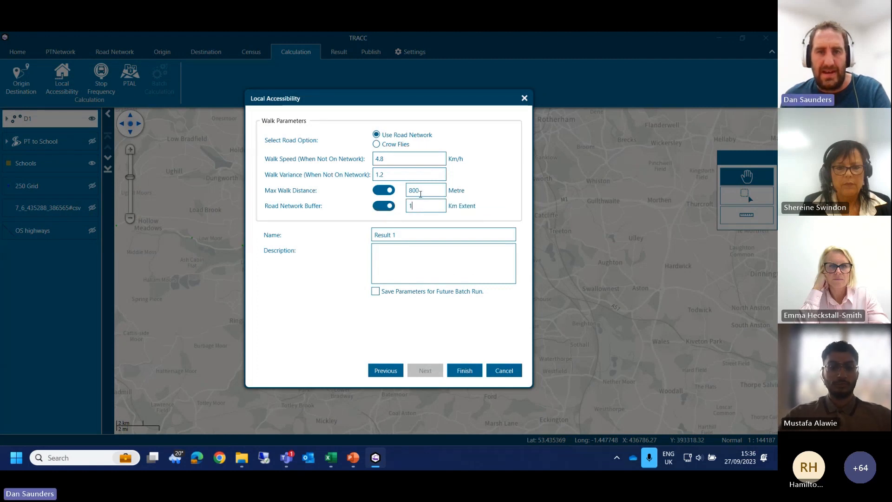
double_click(421, 192)
left_click(458, 372)
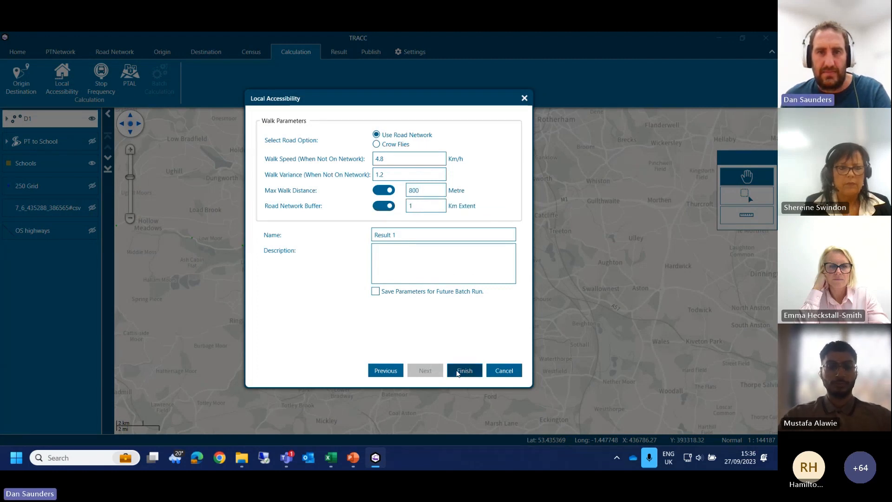
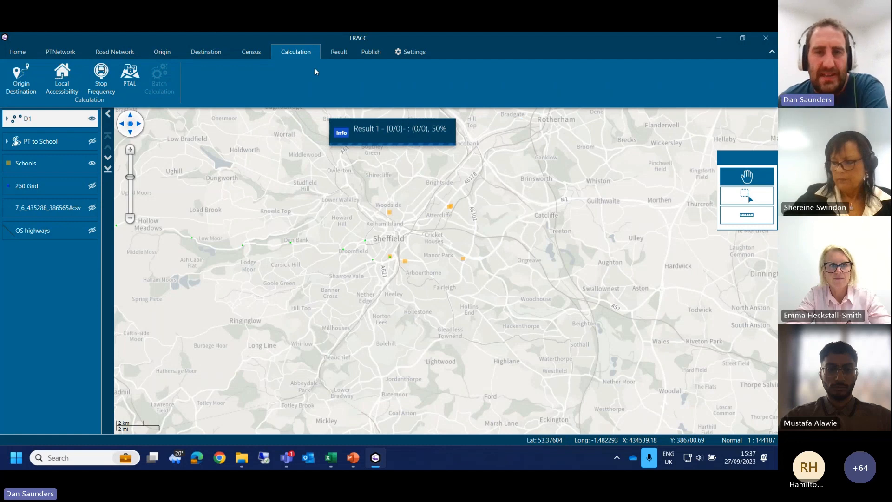
Step: Create a contour map of the Local Accessibility Result 1 with 2 ranges, up to 400 and up to 800
left_click(339, 52)
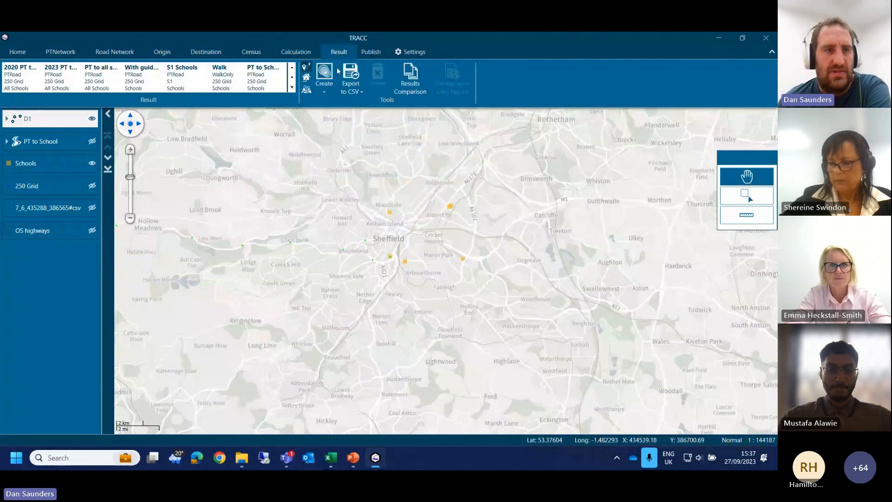
left_click(308, 79)
double_click(23, 81)
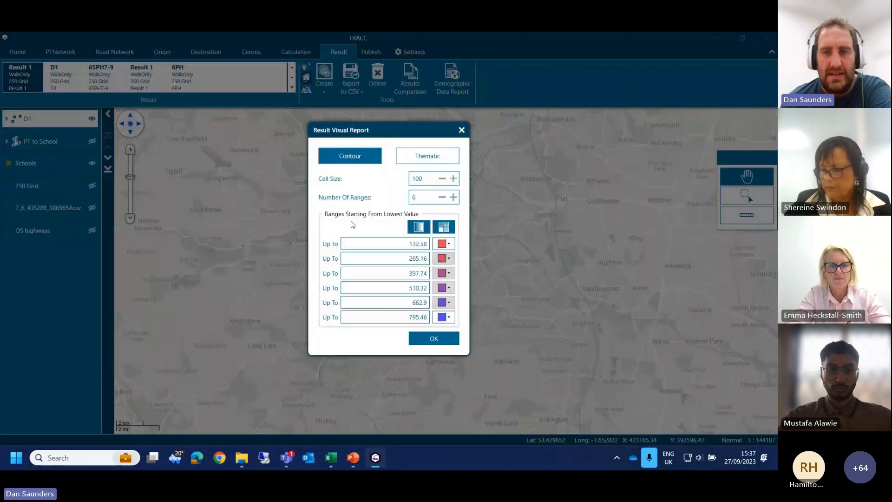
type("2")
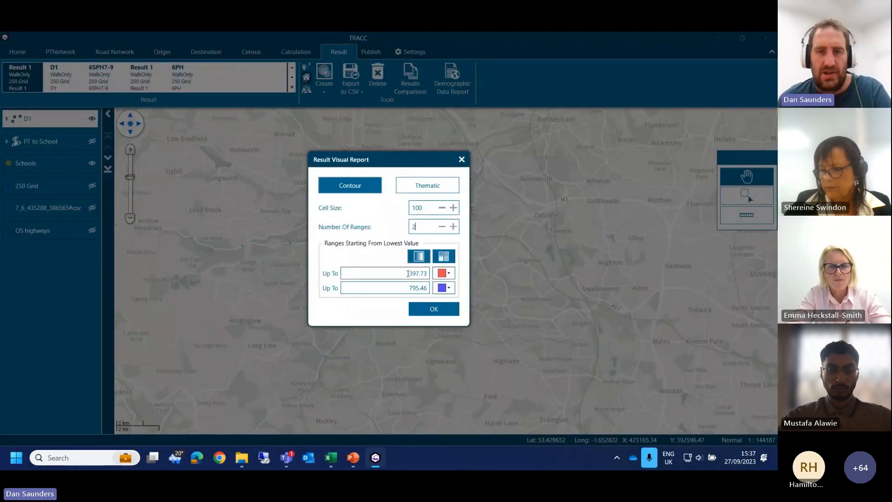
key("Tab")
type("400")
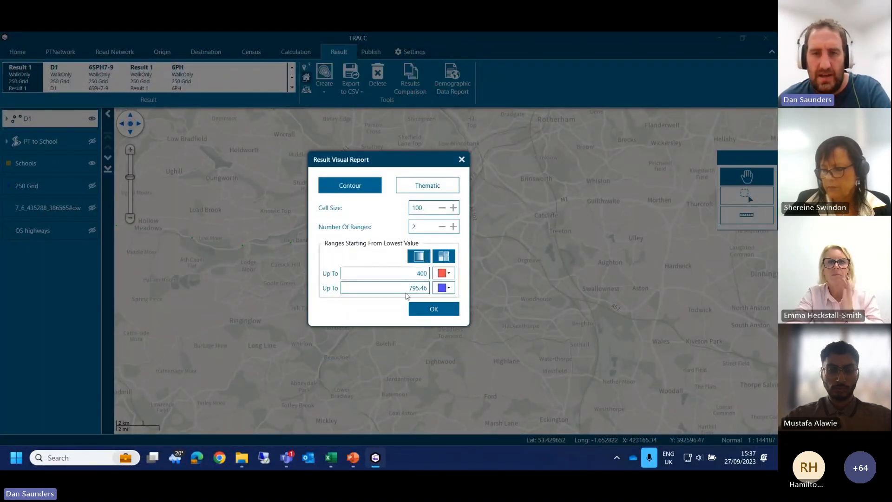
double_click(410, 288)
type("800")
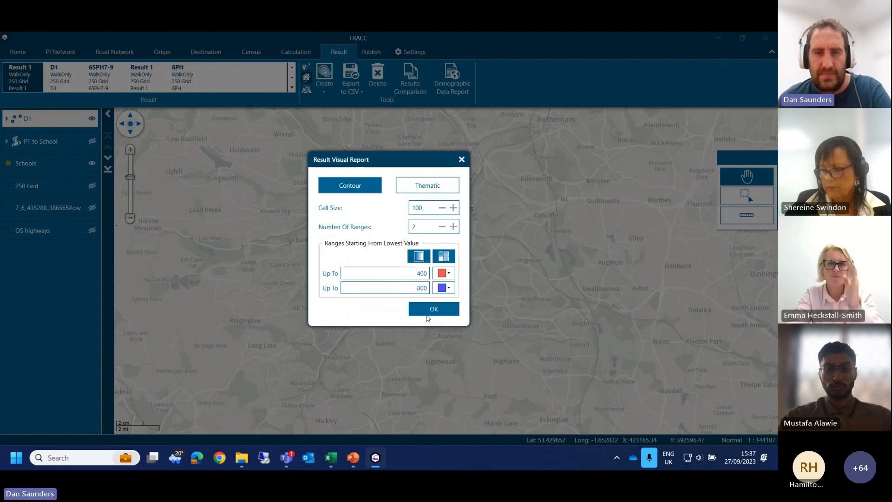
left_click(427, 310)
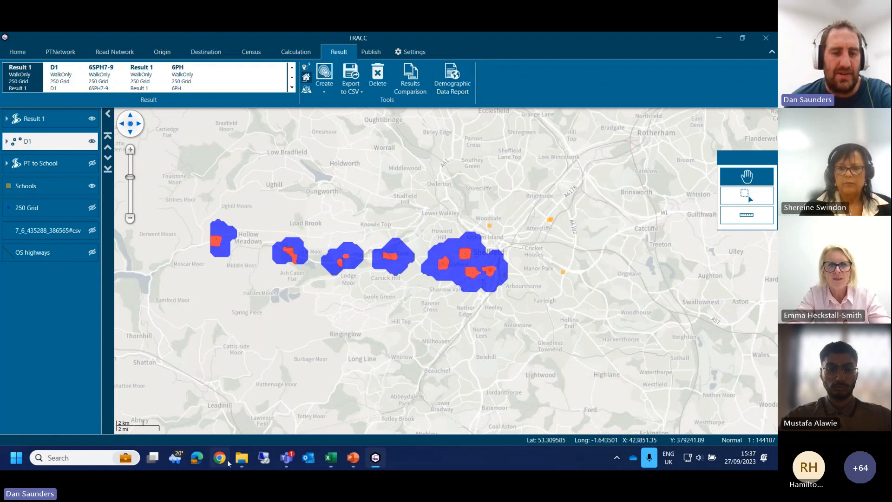
Step: Switch to the Reports folder in File Explorer, sort the files by date modified and open D1_Sum.xls
mouse_move(242, 465)
left_click(242, 385)
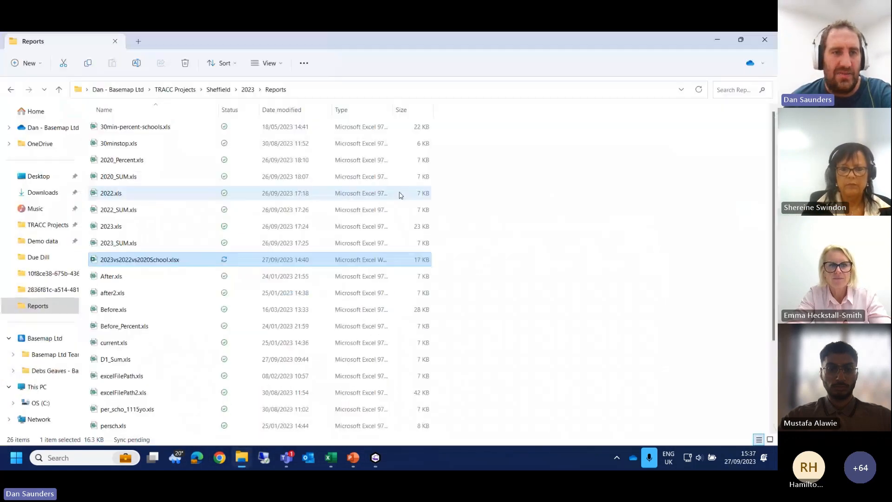
left_click(279, 110)
left_click(159, 144)
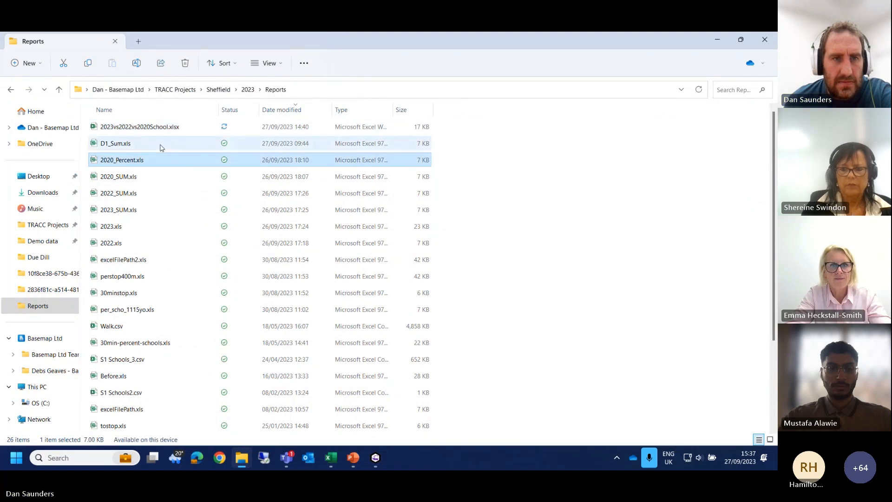
key("alt+Tab")
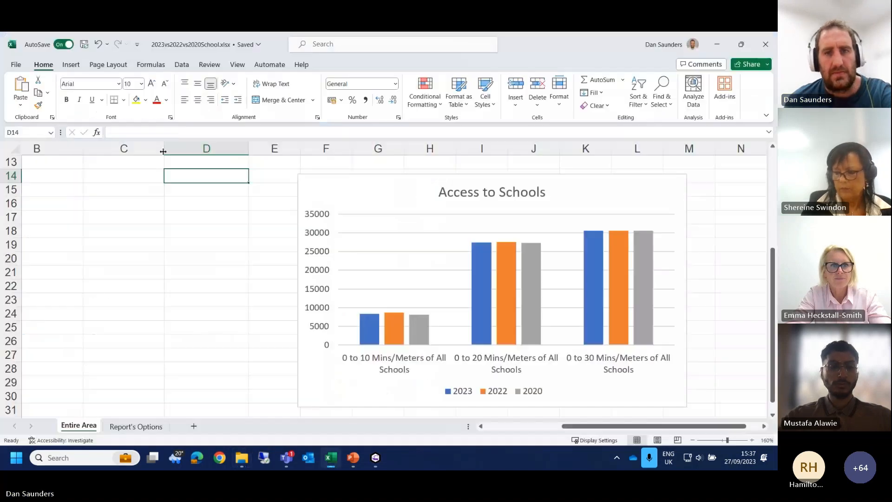
left_click(232, 245)
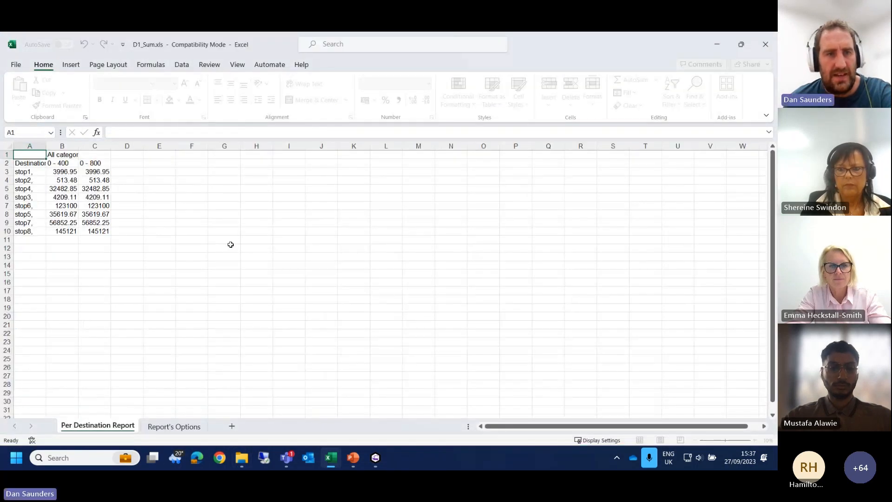
Step: Widen columns A and B and examine the 0 - 400 and 0 - 800 population figures for each stop
left_click_drag(46, 146, 223, 155)
left_click(85, 256)
left_click(119, 165)
left_click(154, 168)
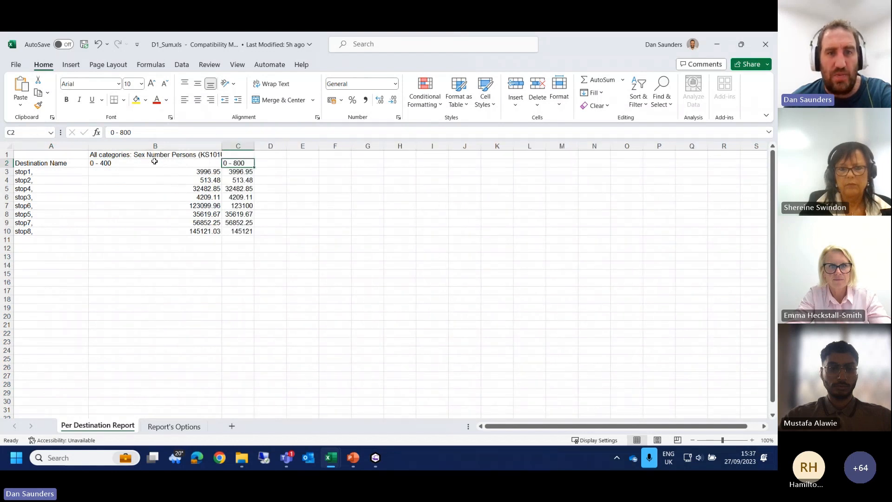
left_click(182, 174)
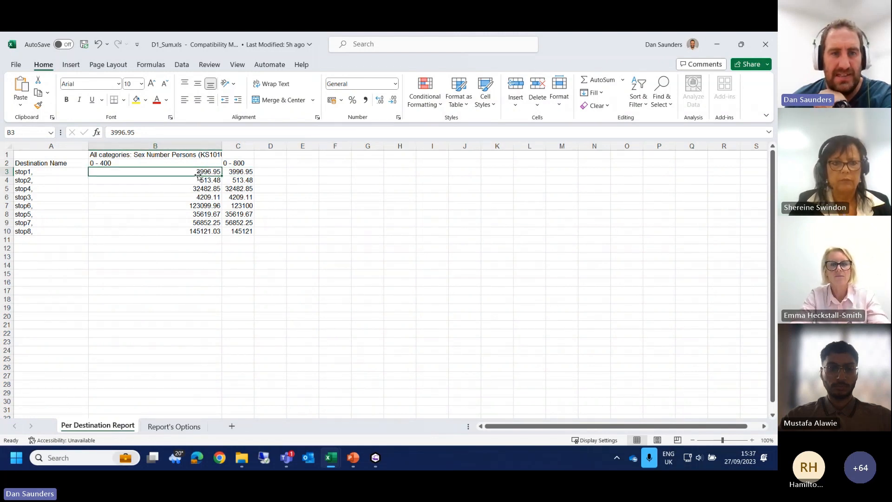
left_click_drag(241, 182, 203, 172)
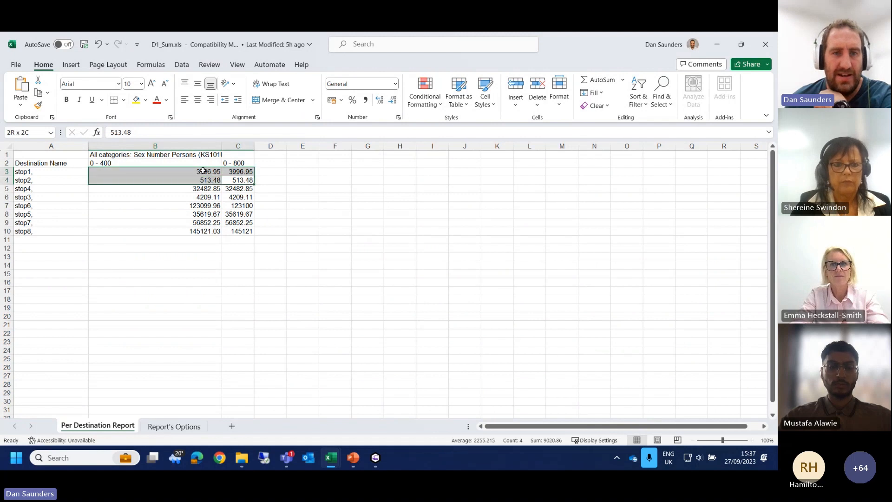
left_click(206, 196)
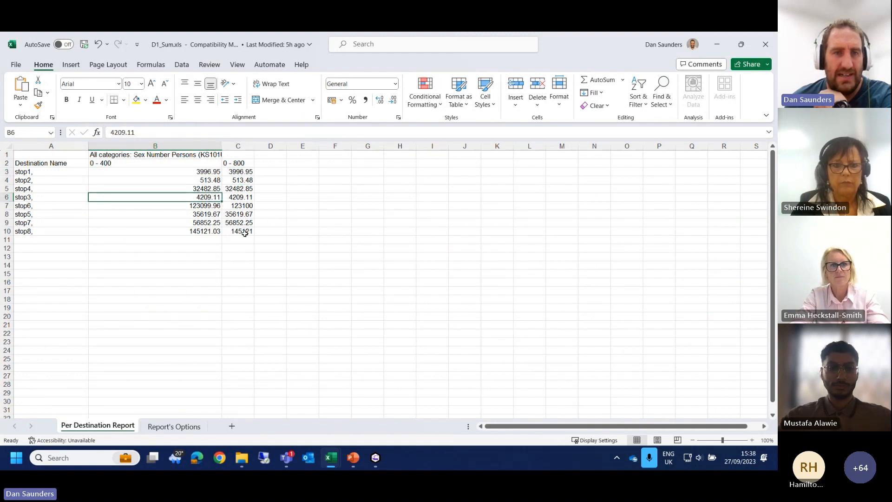
scroll(232, 246, "down", 1)
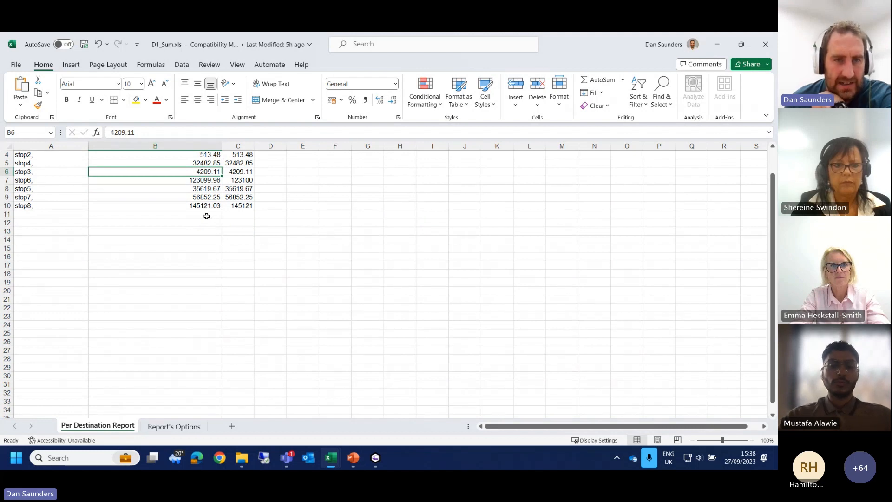
Step: Minimise both spreadsheets and the Reports folder to return to TRACC
left_click(716, 44)
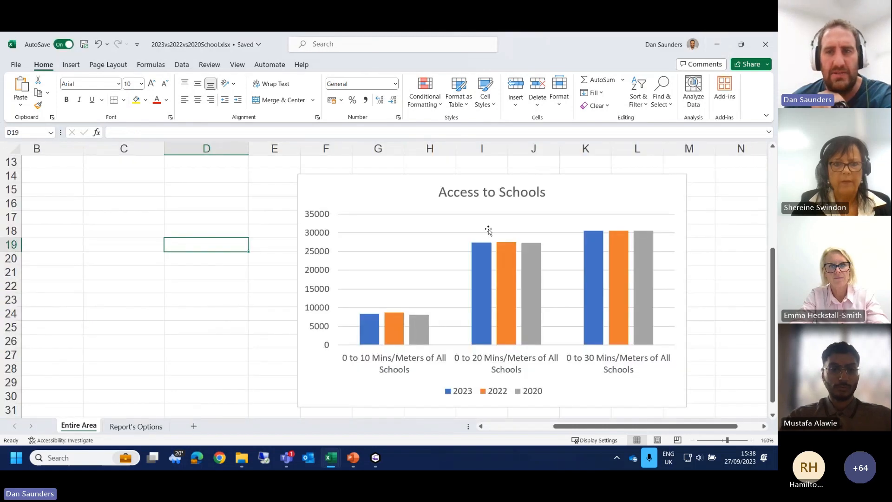
left_click(717, 44)
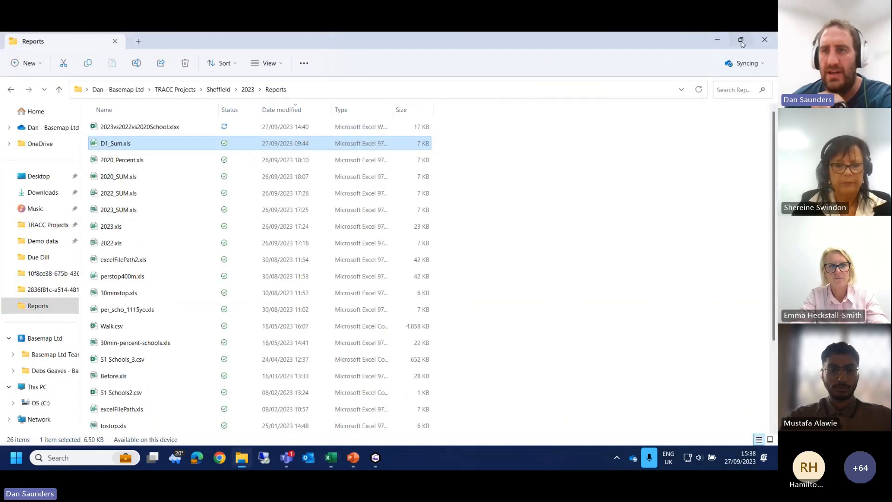
left_click(718, 40)
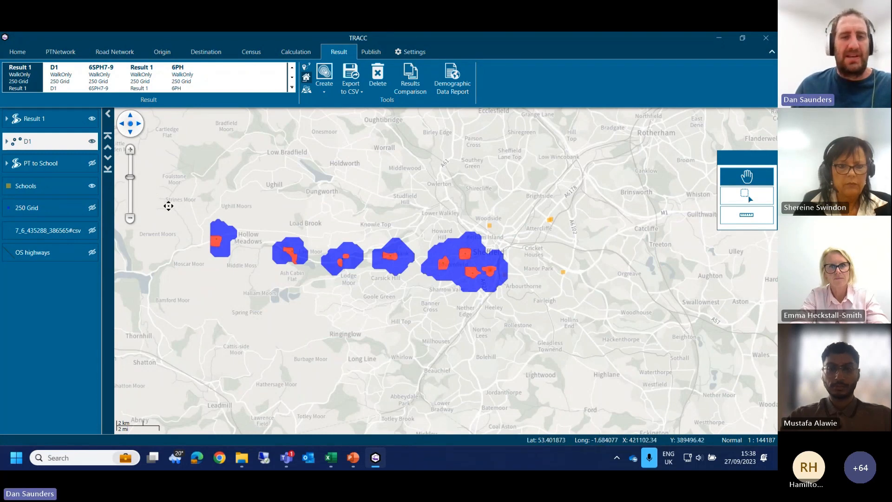
Step: Remove the Result 1 layer from the map and show the PT to School layer
left_click(63, 126)
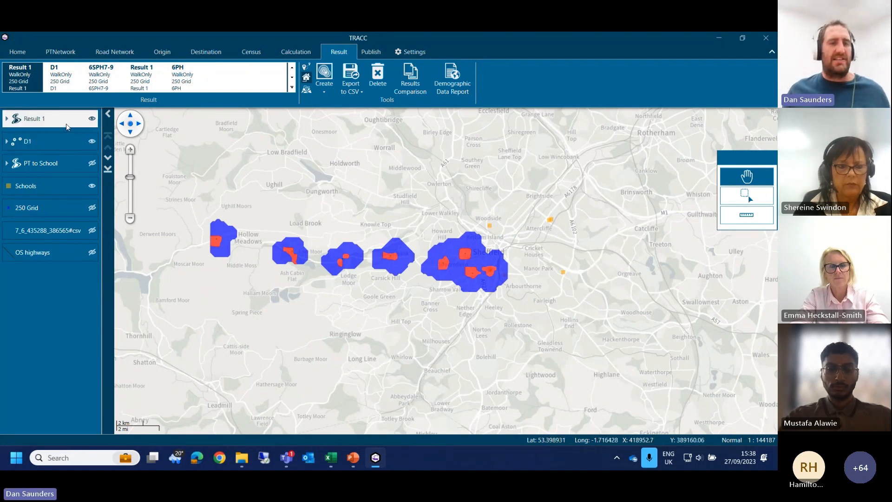
right_click(66, 127)
left_click(93, 183)
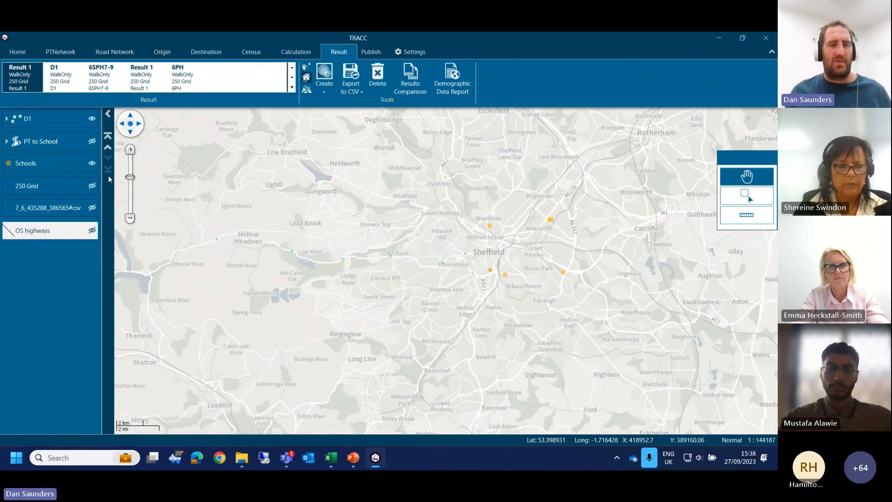
left_click(92, 141)
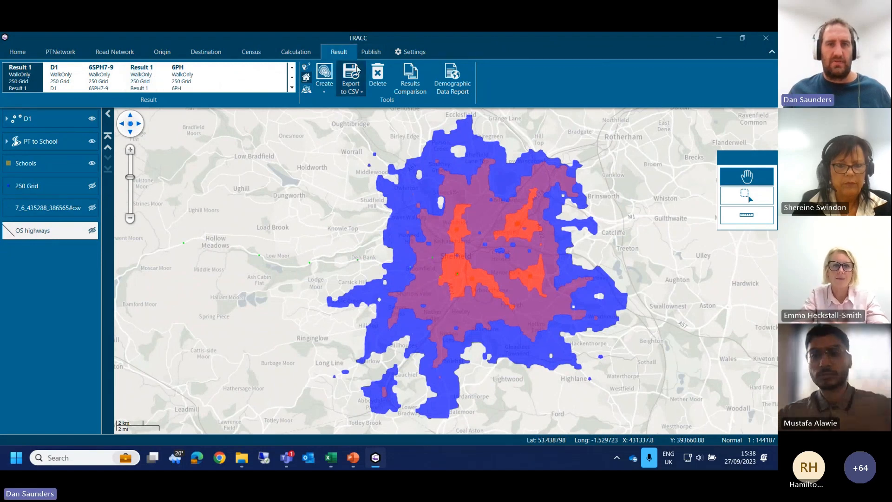
Step: Map the With guided bus result as a contour with 3 ranges up to 10, 20 and 30, and compare it with PT to School
left_click(309, 67)
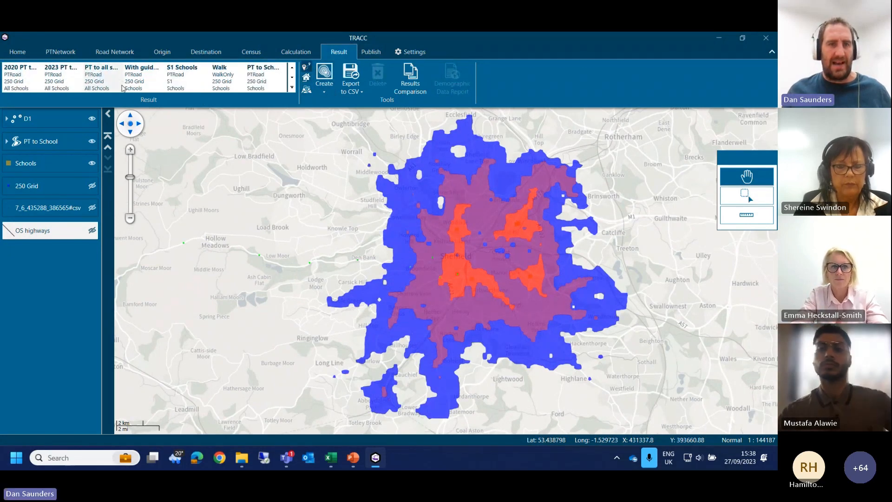
double_click(143, 78)
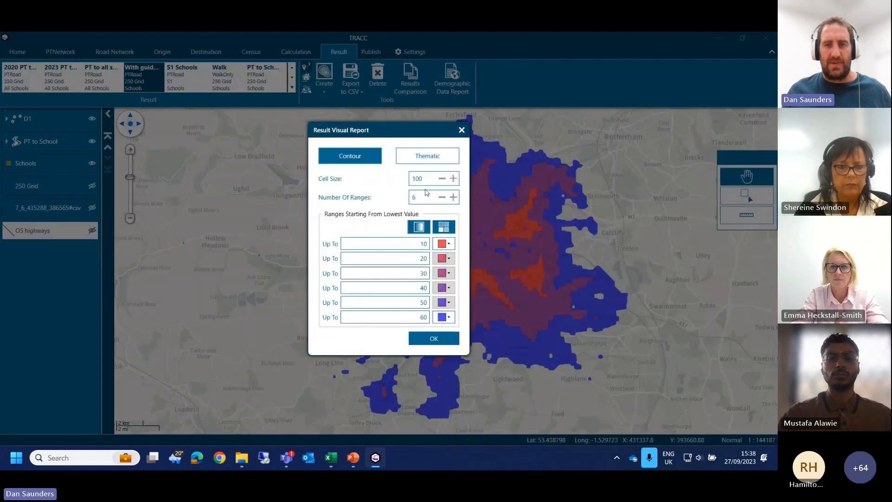
double_click(422, 197)
type("3")
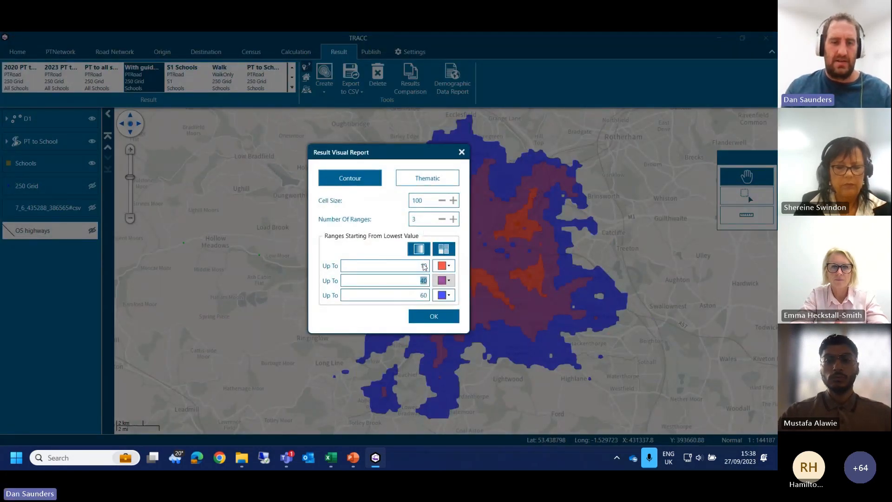
type("20")
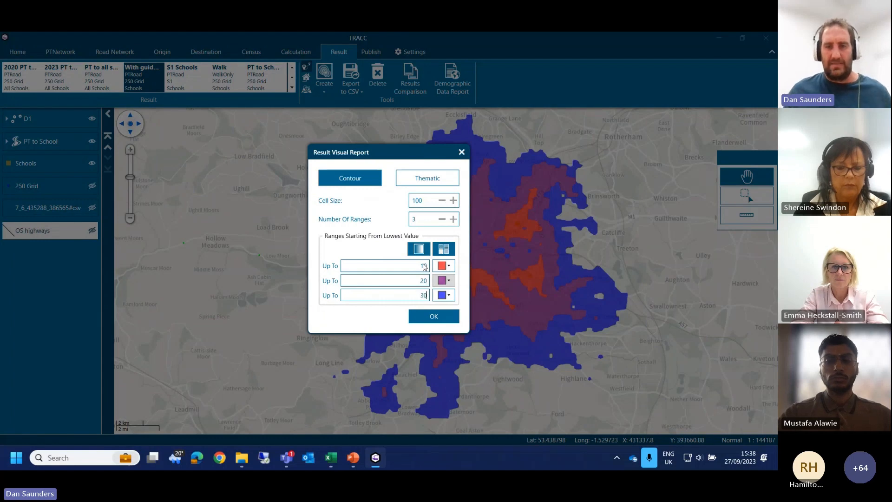
left_click(433, 317)
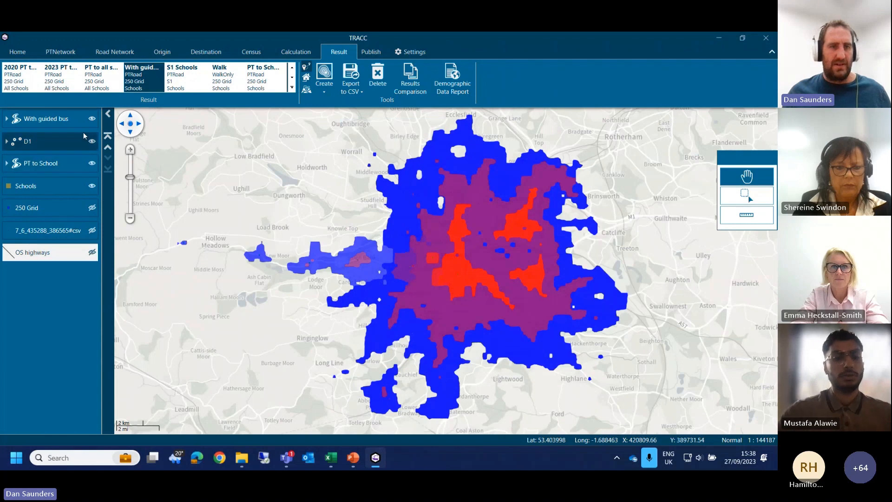
left_click(92, 119)
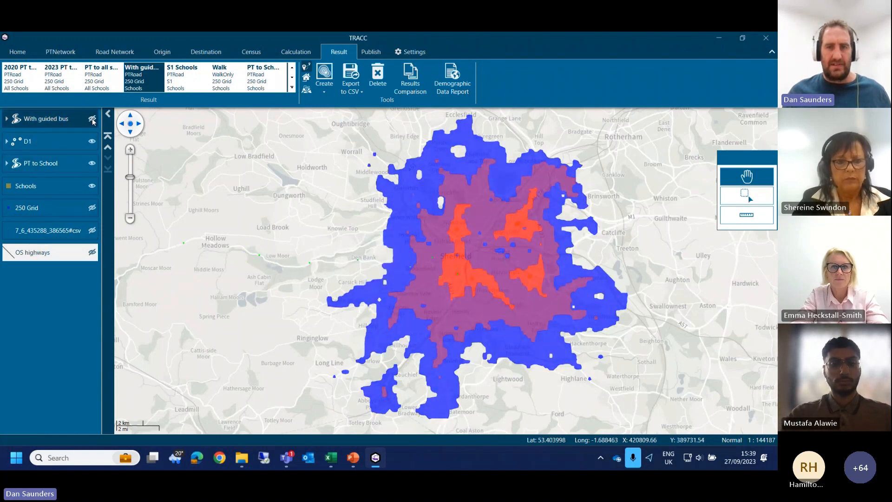
left_click(92, 119)
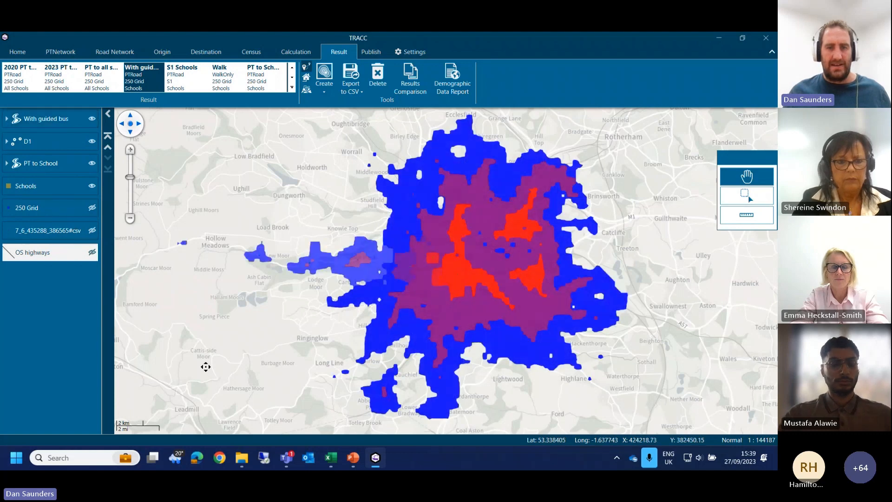
Step: Switch to the Reports folder in File Explorer and open Before.xls
mouse_move(242, 458)
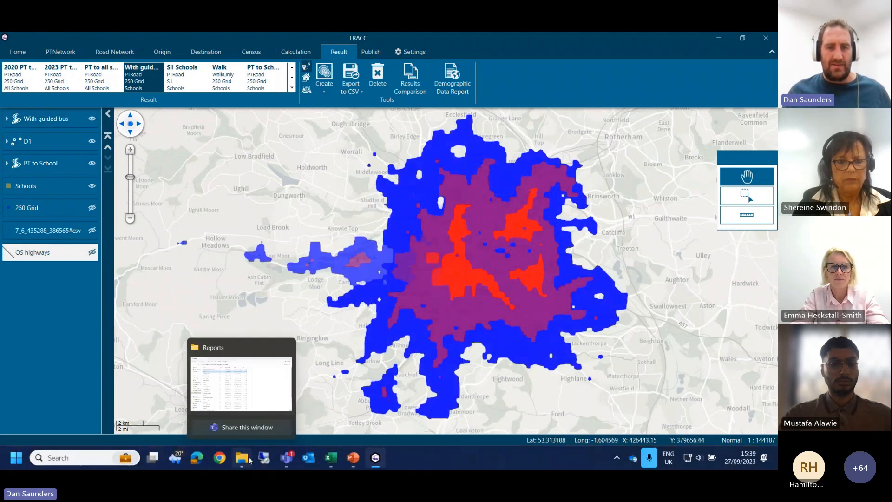
left_click(255, 395)
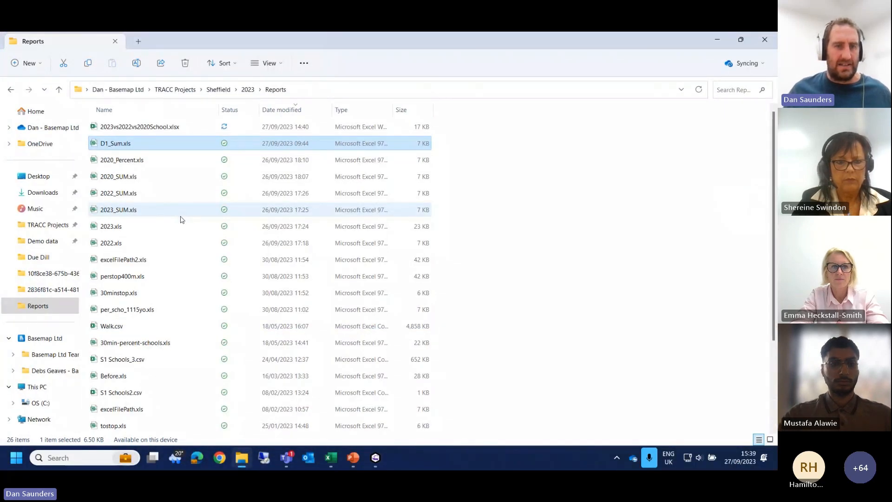
scroll(188, 228, "down", 2)
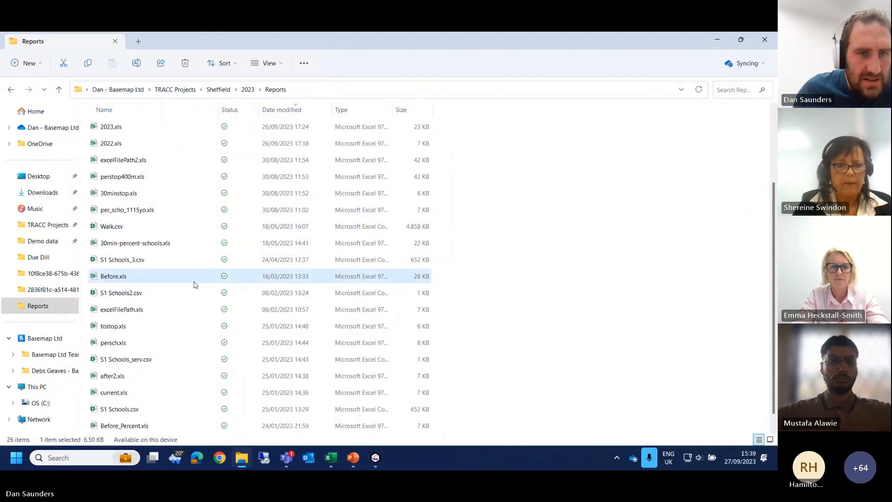
left_click(194, 280)
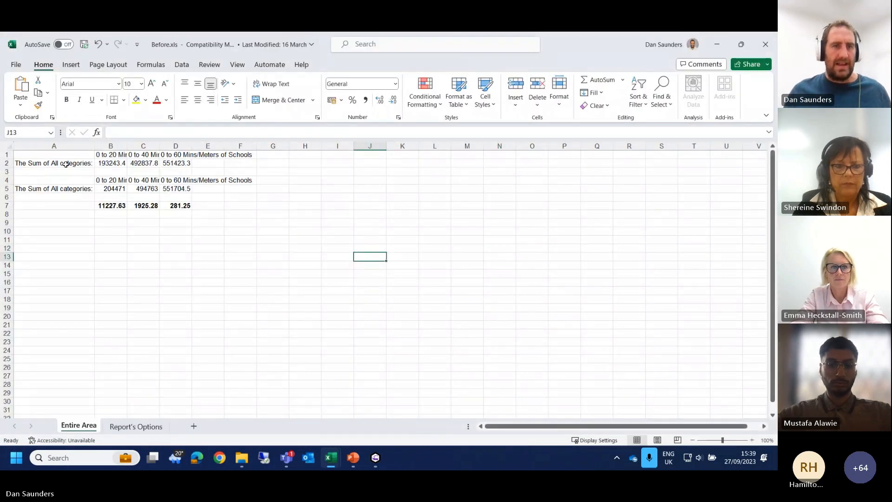
Step: Examine the two rows of population sums within 20, 40 and 60 minutes of schools and the formula for their difference
left_click(66, 164)
left_click(140, 238)
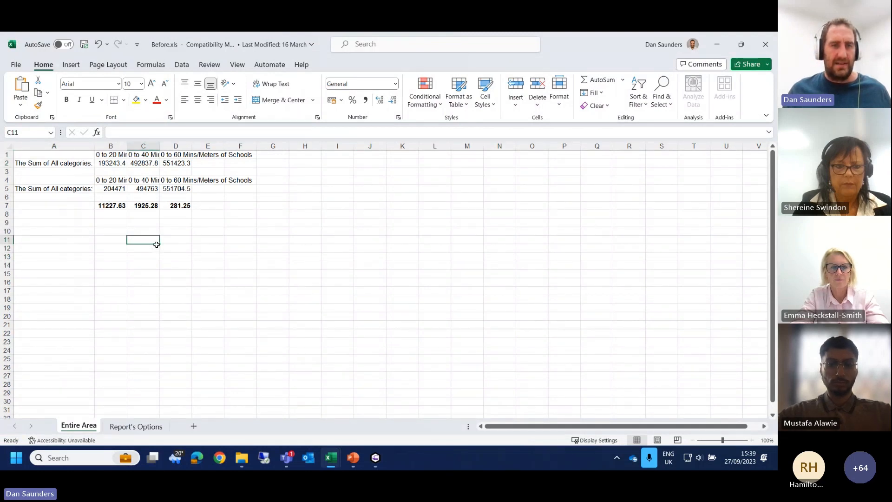
left_click(115, 165)
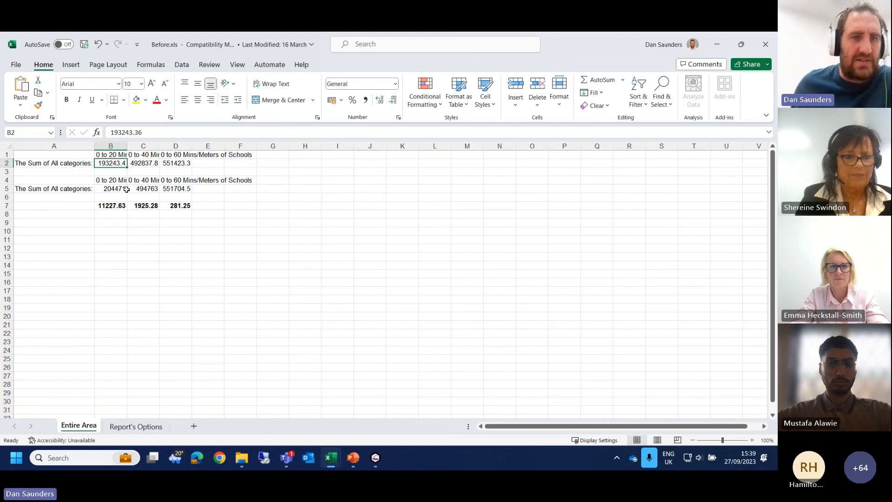
left_click(122, 205)
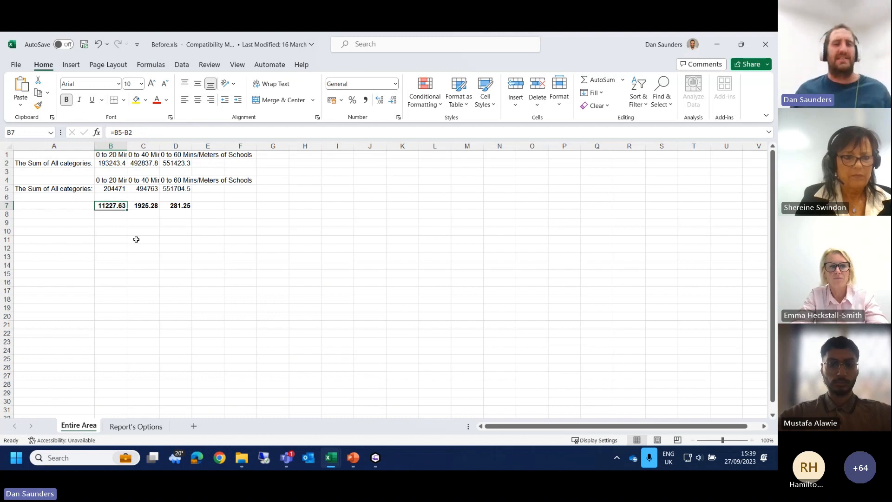
Step: Check the formulas for the 40- and 60-minute population differences in row 7, and switch back to TRACC
left_click(138, 204)
left_click(184, 207)
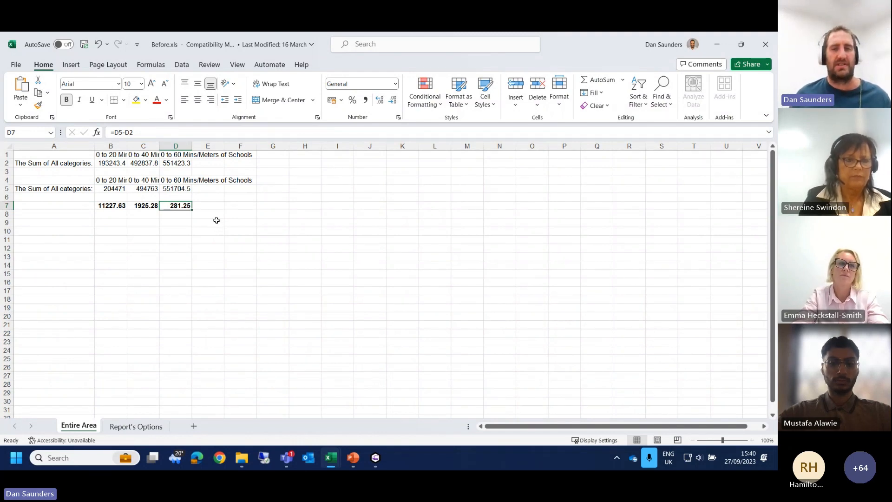
left_click(722, 46)
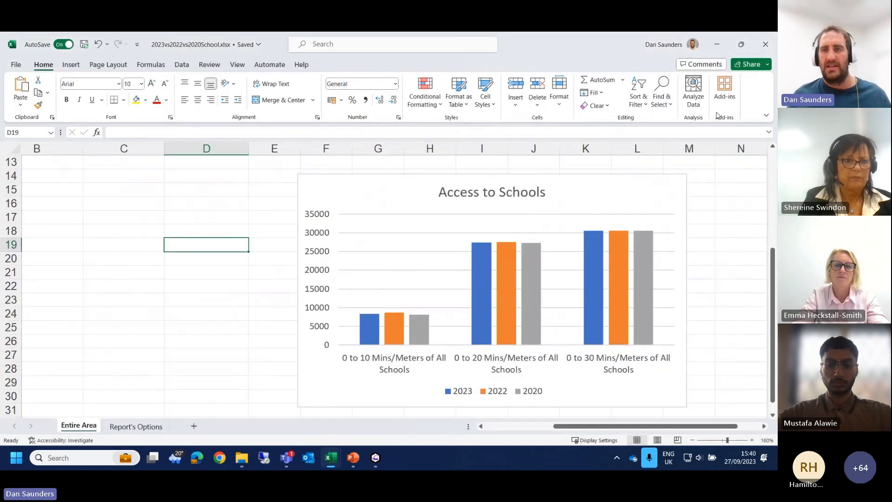
left_click(717, 44)
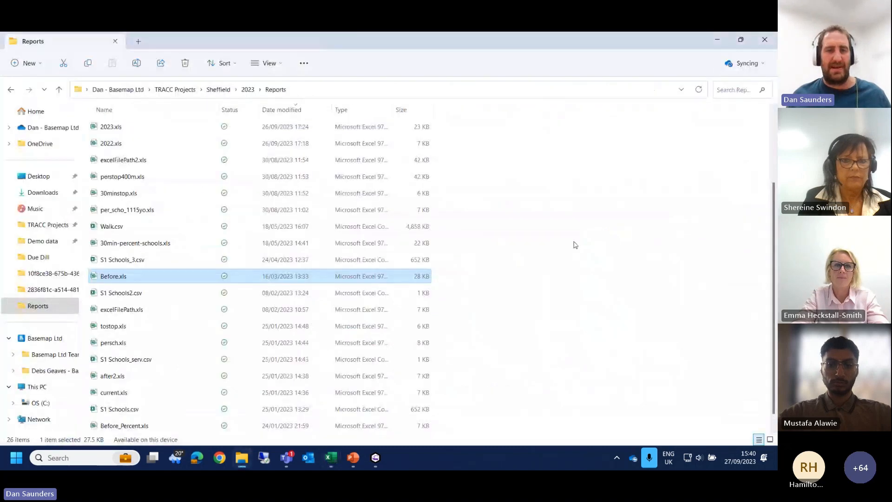
left_click(376, 458)
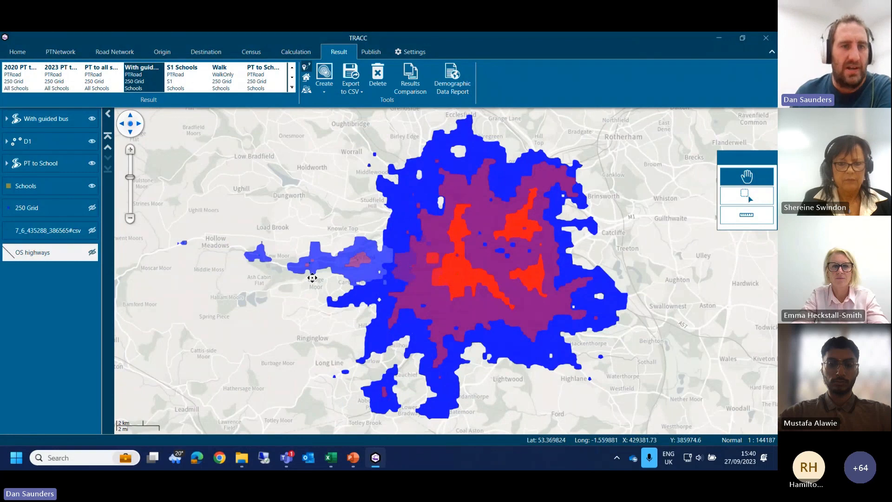
Step: Remove the With guided bus, D1 and PT to School layers from the map
left_click(76, 124)
right_click(76, 124)
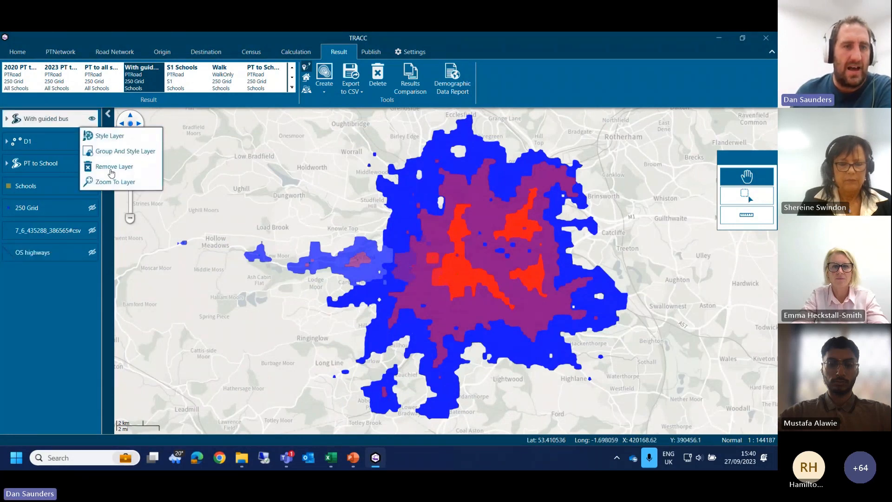
left_click(93, 169)
right_click(60, 123)
left_click(96, 165)
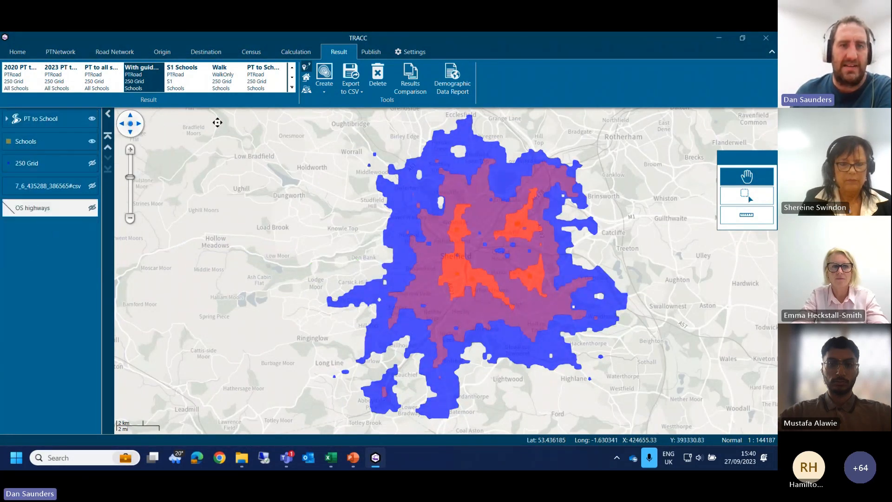
left_click(84, 124)
right_click(85, 125)
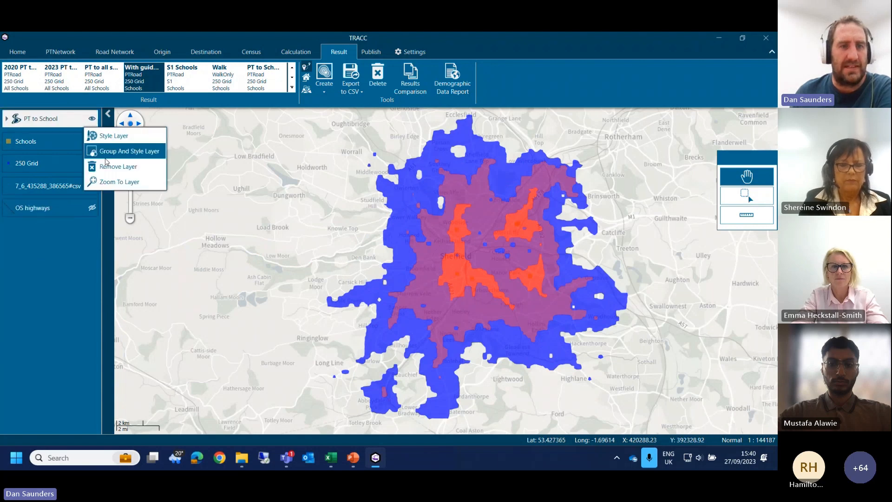
left_click(93, 168)
Step: Map the Walk result as a contour with 3 ranges up to 5, 10 and 15, and examine the walking areas around the schools
double_click(222, 85)
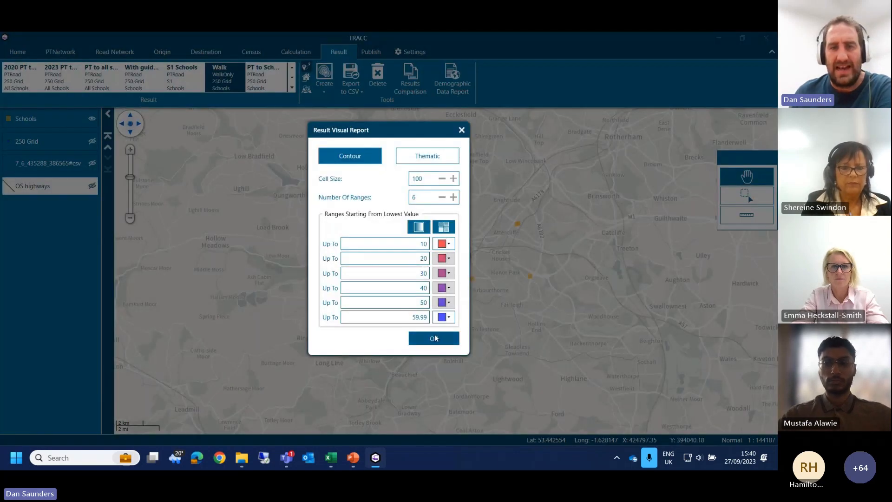
double_click(420, 198)
type("3")
double_click(423, 266)
type("5")
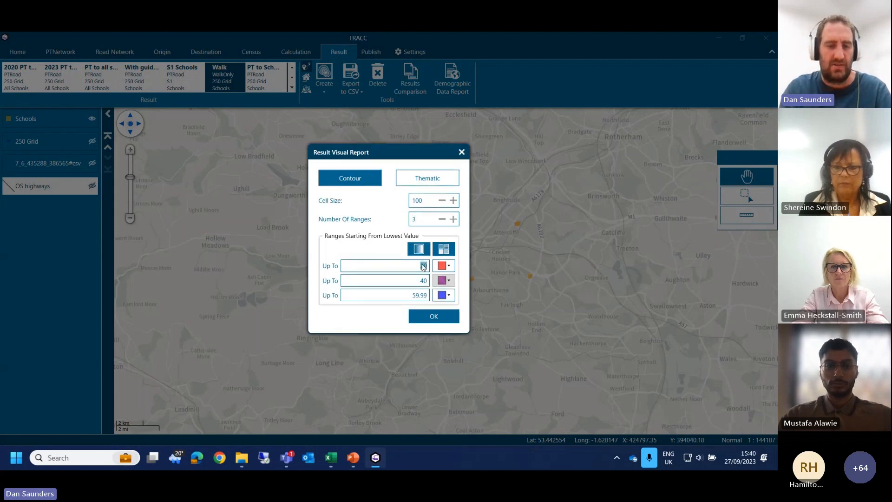
key("Tab")
type("10")
key("Tab")
type("15")
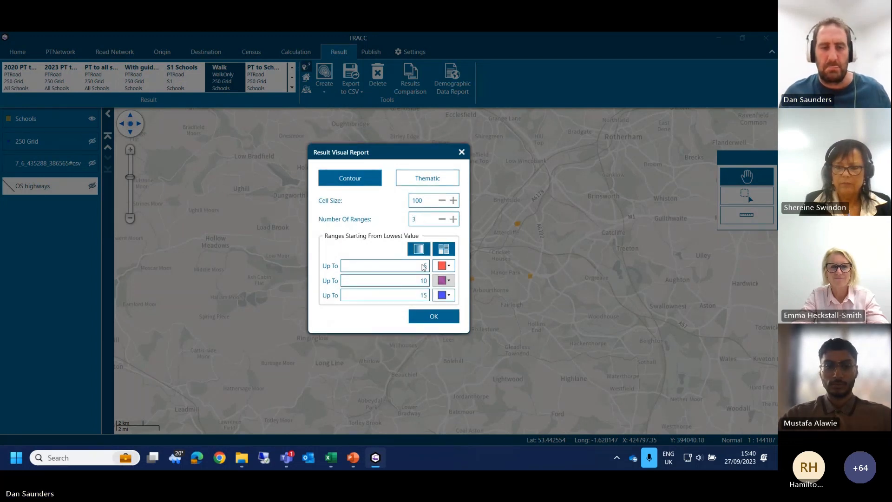
left_click(441, 316)
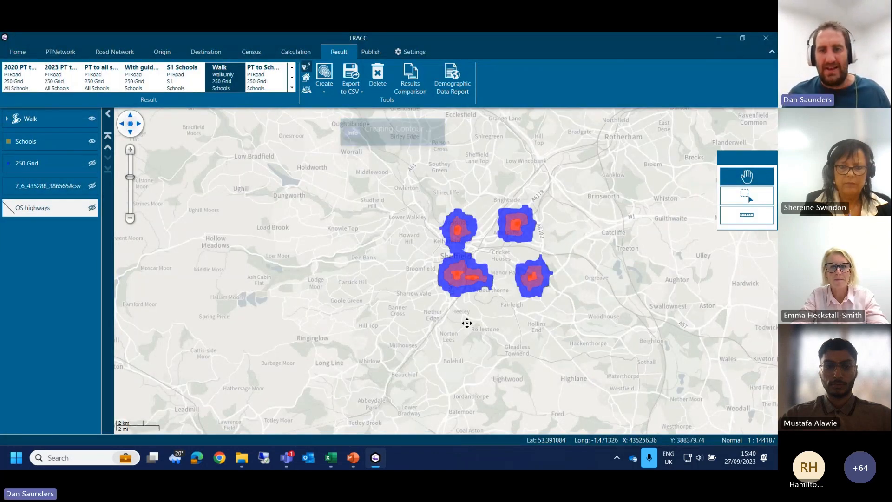
left_click_drag(531, 283, 457, 306)
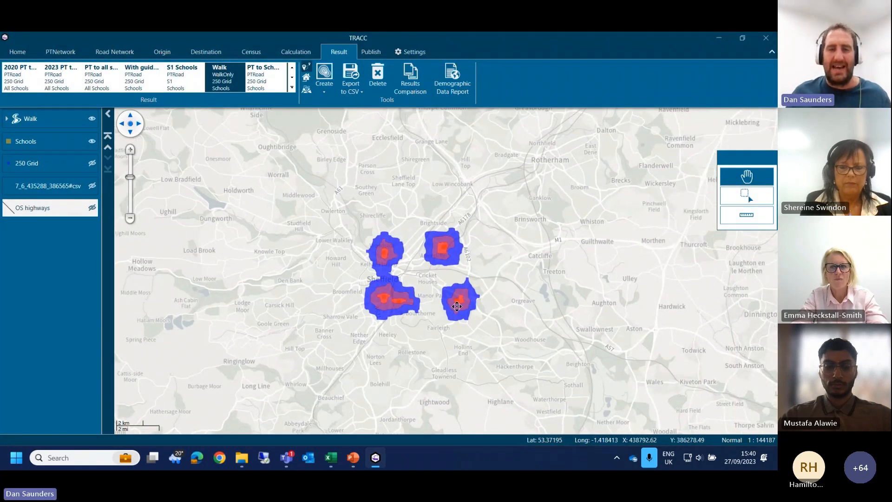
scroll(431, 302, "up", 1)
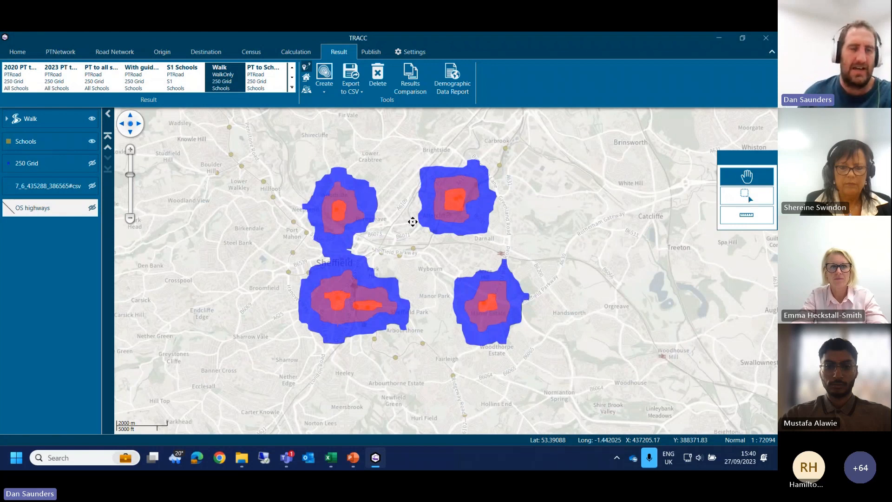
Step: Activate the D1 public transport network on the map and hide the Walk layer
left_click(72, 117)
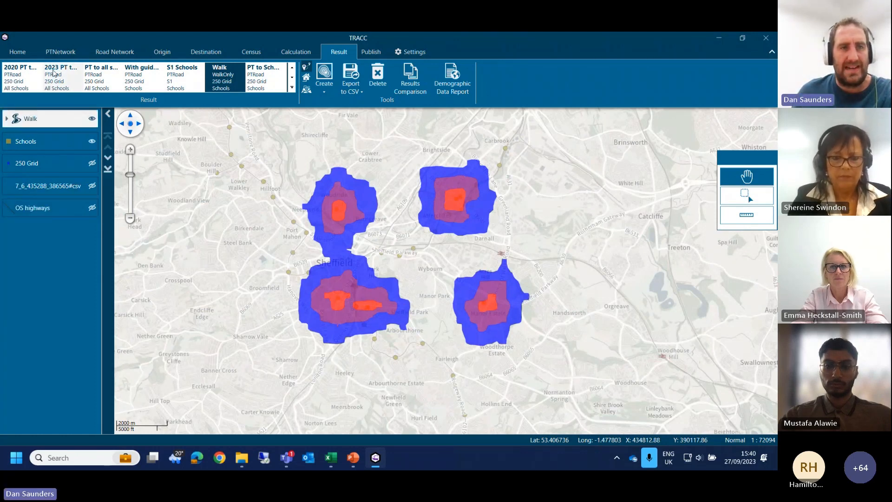
left_click(61, 51)
left_click_drag(221, 228, 268, 238)
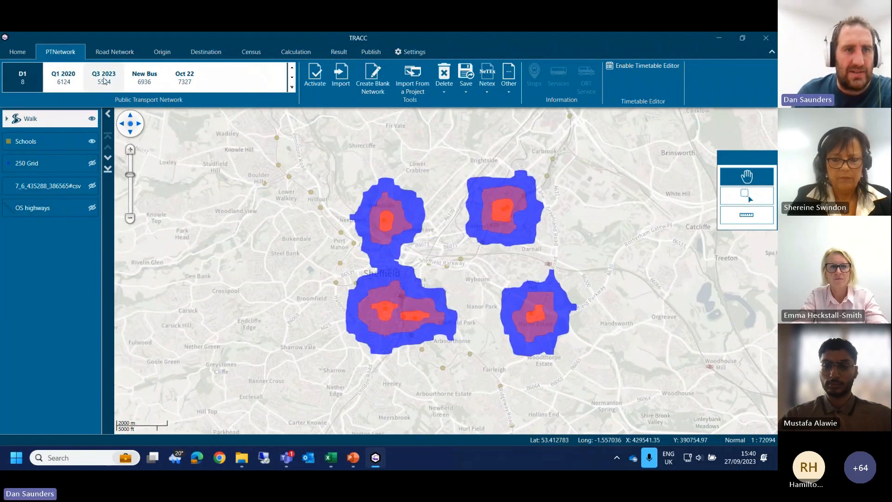
double_click(23, 84)
left_click_drag(244, 239, 250, 206)
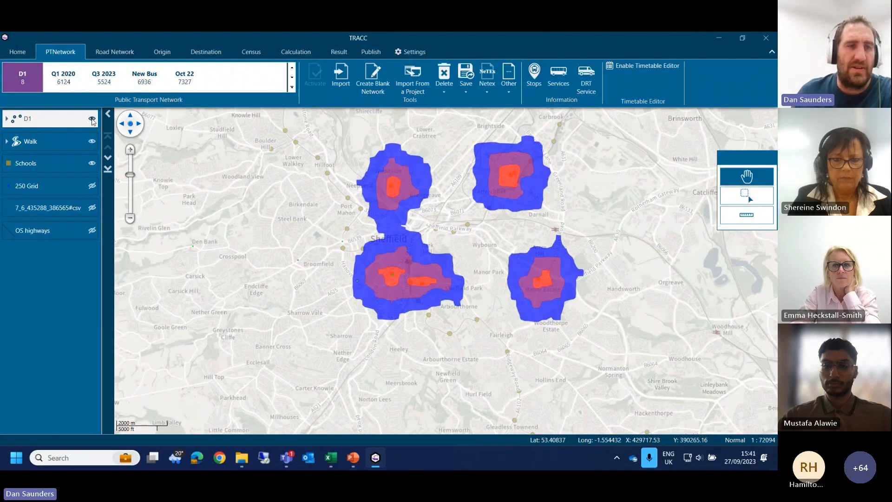
left_click_drag(191, 207, 191, 181)
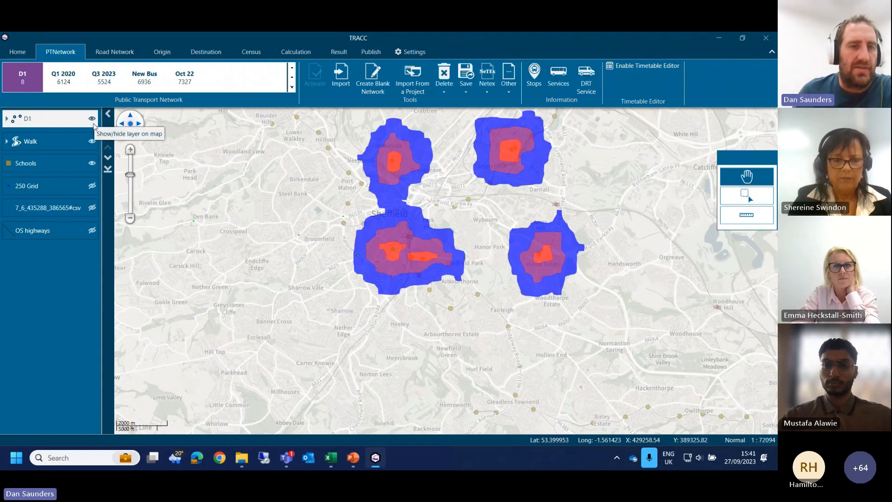
left_click(92, 141)
left_click_drag(268, 259, 274, 220)
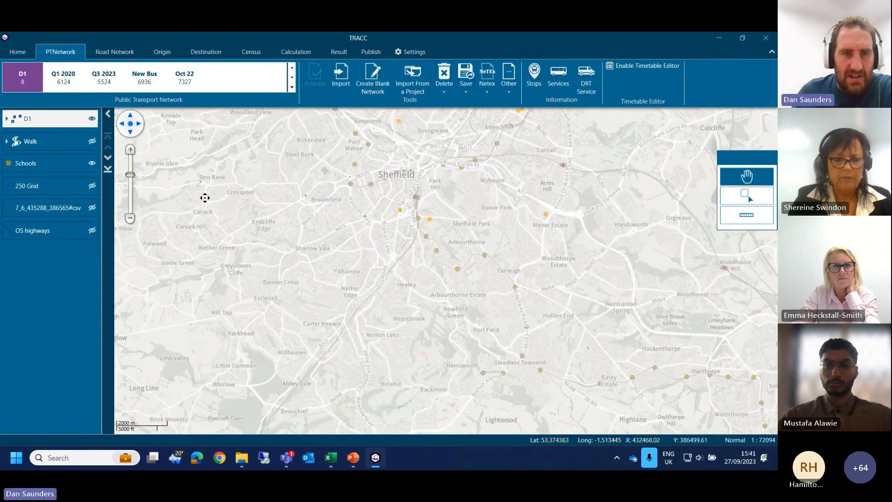
Step: Restyle the D1 layer with larger circle symbols so its stops can be seen along the route
right_click(38, 124)
left_click(58, 135)
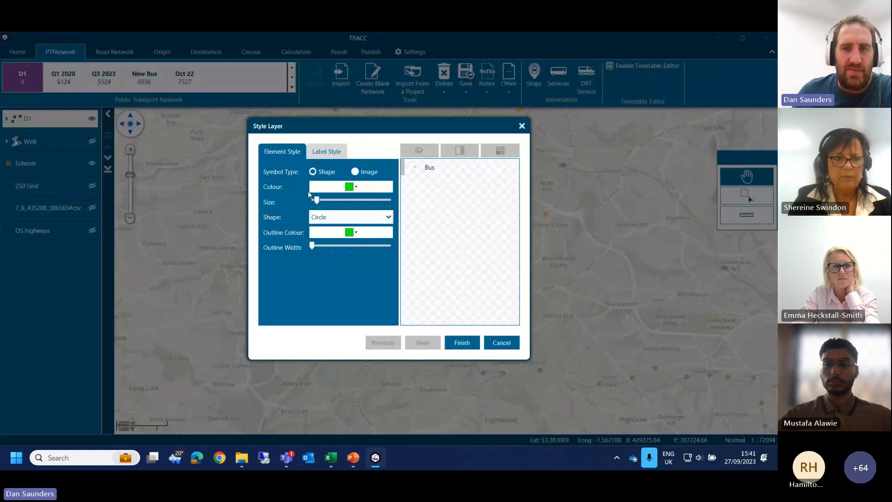
left_click_drag(319, 202, 342, 204)
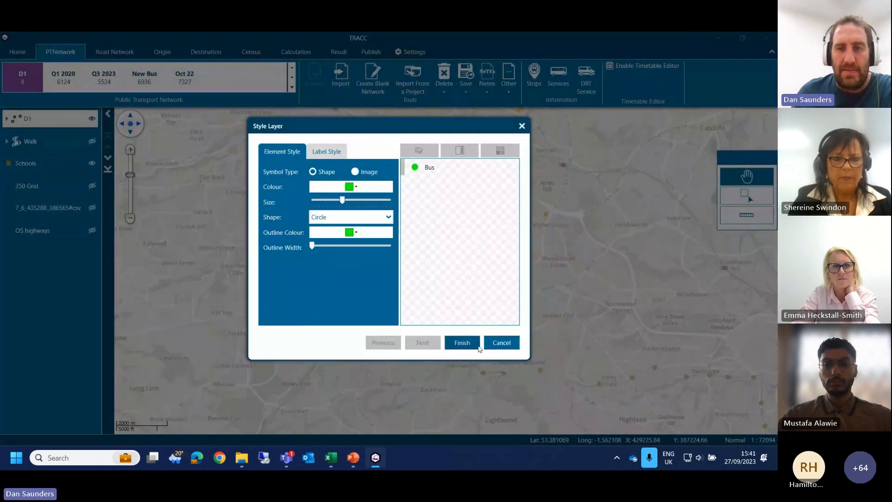
left_click(463, 343)
left_click_drag(377, 302, 547, 326)
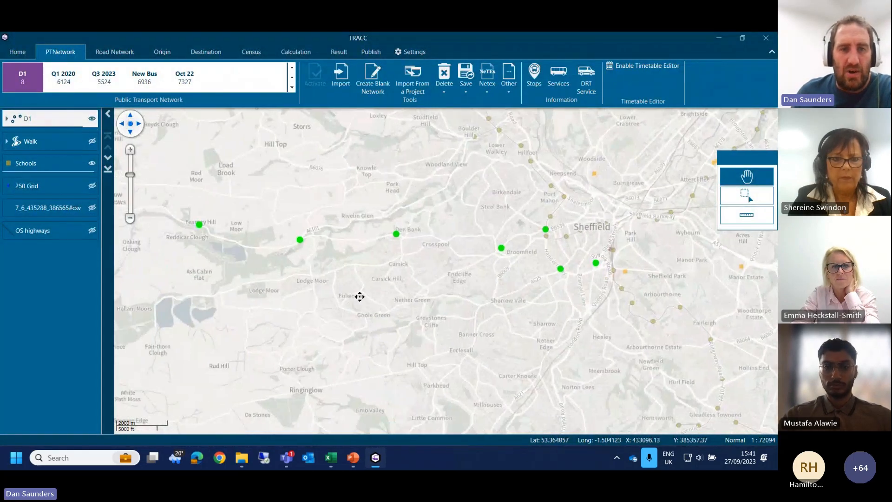
left_click_drag(358, 295, 389, 325)
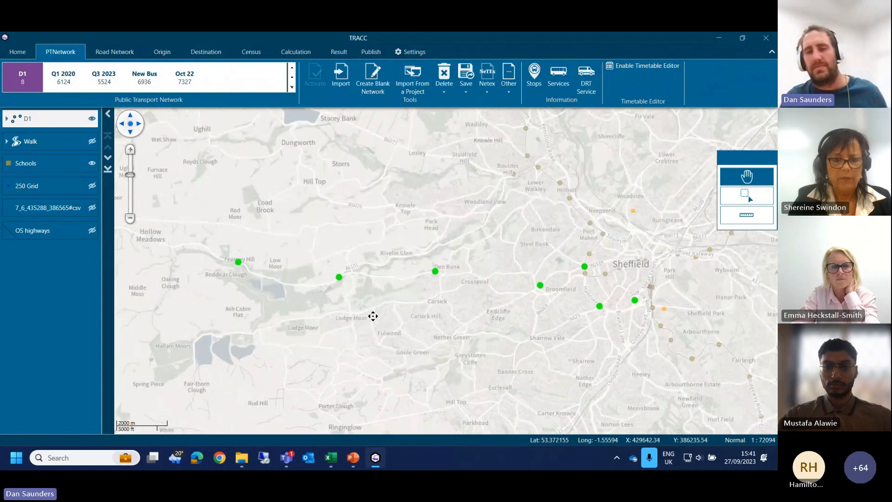
Step: Enable timetable editing, draw a line from The Old Post Office House through the Bell Hagg stop to Stephen Hill, and widen its buffer to 30
left_click(665, 69)
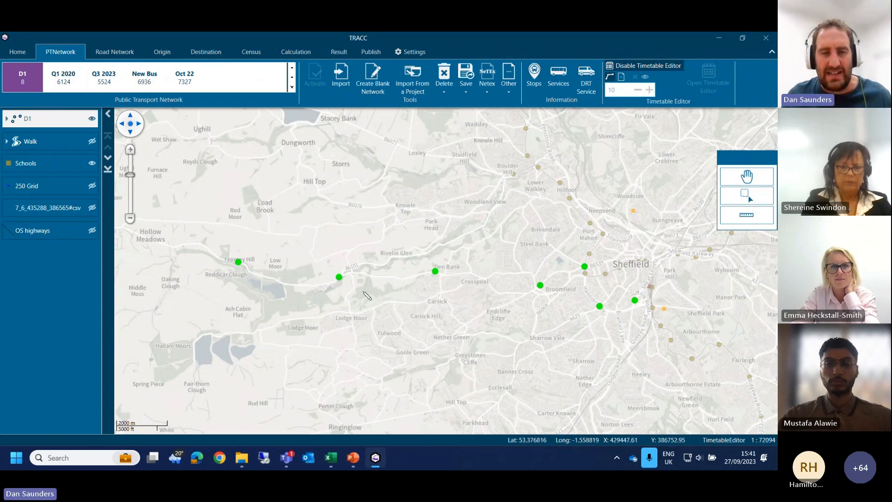
scroll(337, 283, "up", 1)
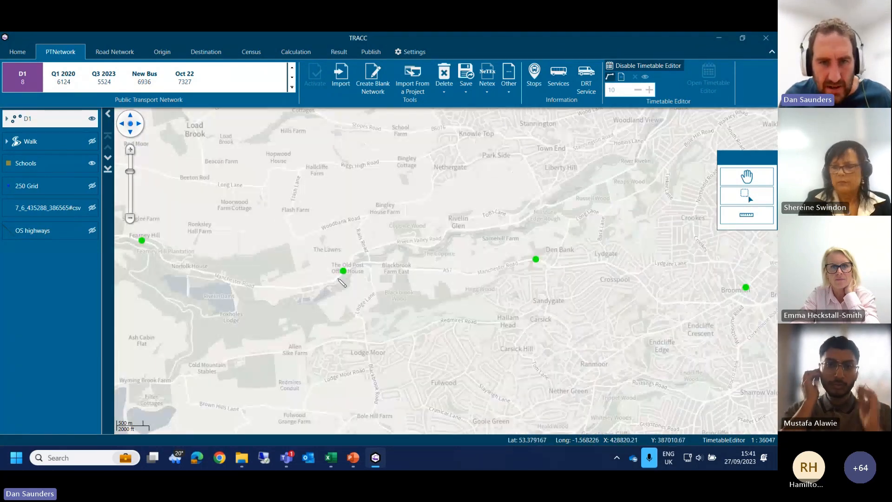
left_click(334, 280)
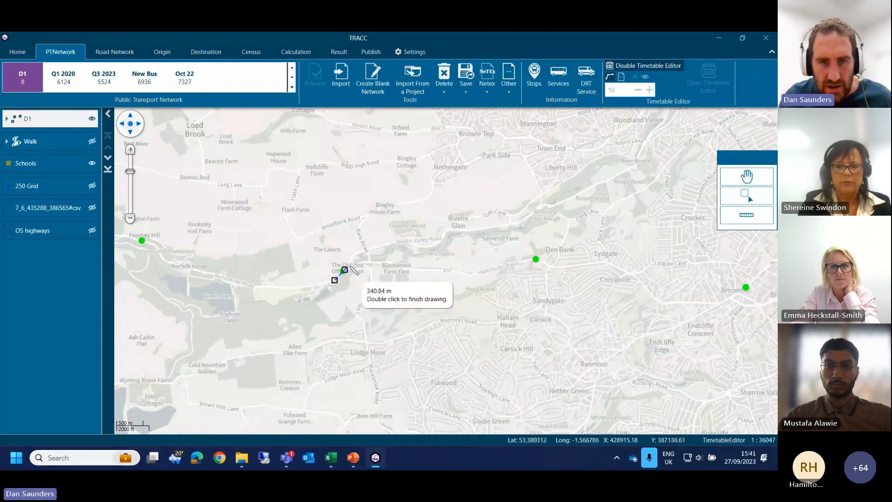
left_click(352, 264)
left_click(453, 269)
scroll(481, 274, "up", 1)
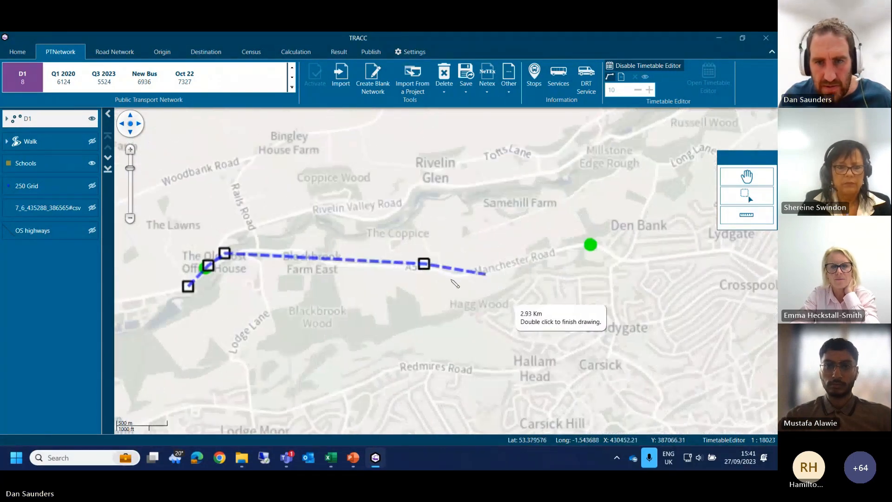
left_click(450, 275)
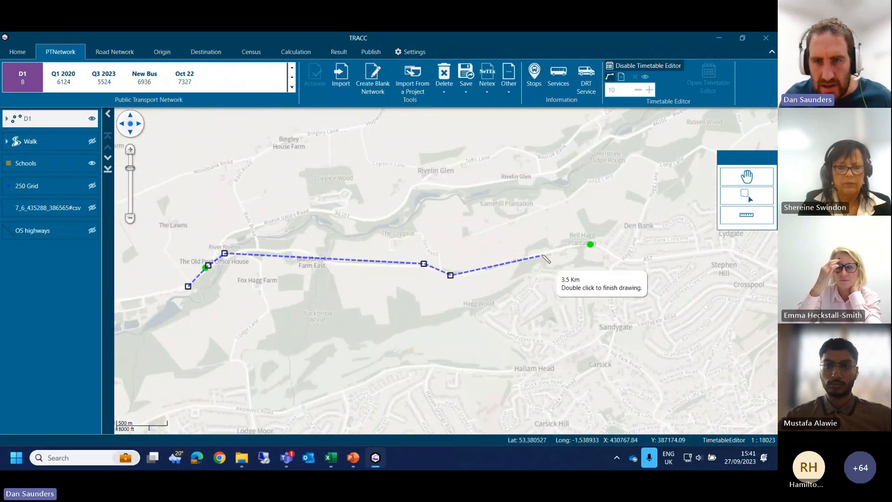
left_click(542, 254)
left_click(586, 244)
left_click(600, 246)
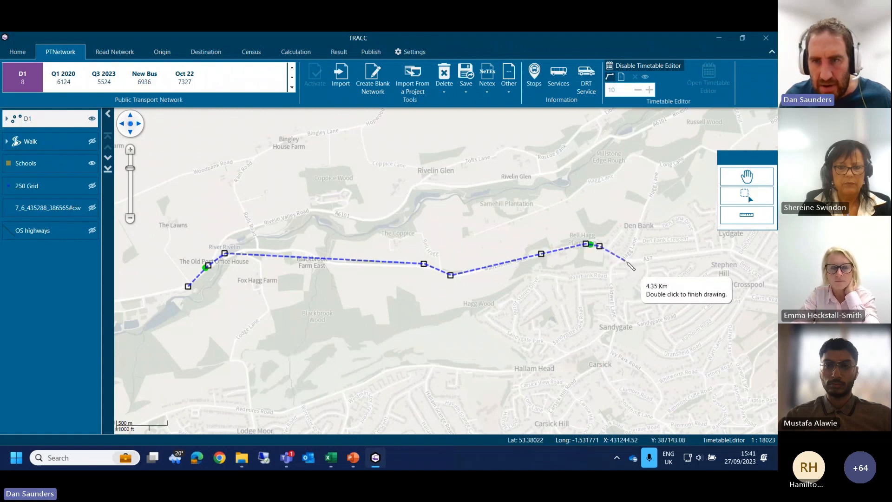
left_click(627, 261)
double_click(721, 251)
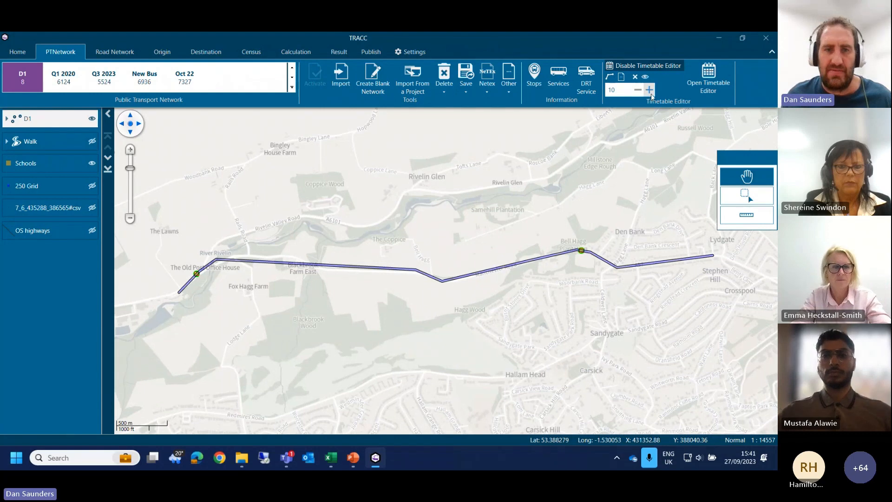
left_click(651, 94)
left_click(650, 94)
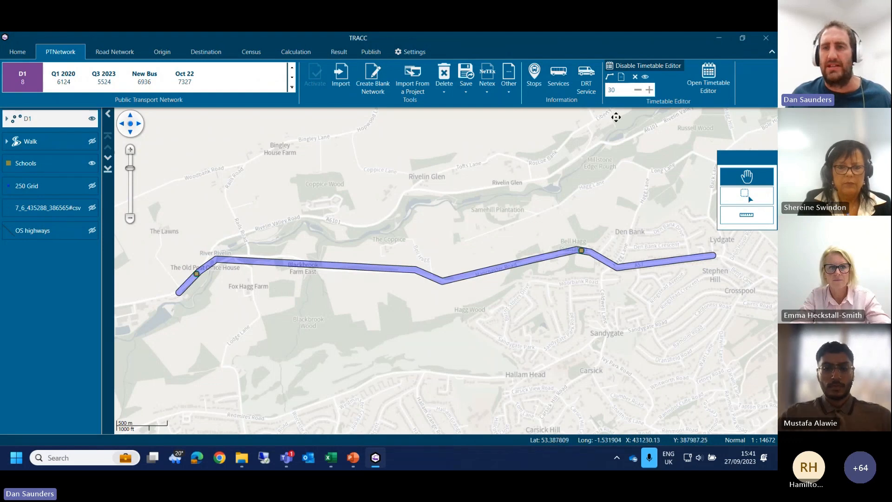
Step: Open the timetable editor for the drawn corridor and apply it to Bus services on Monday to Friday
left_click(700, 87)
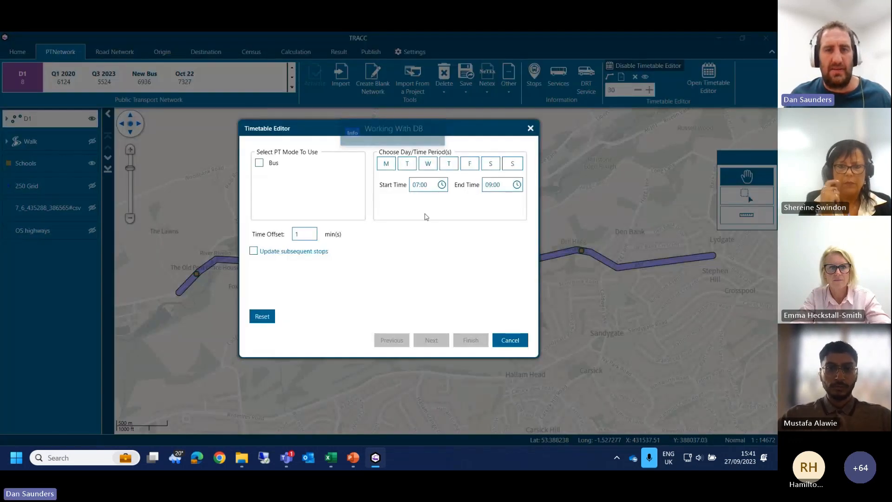
left_click(385, 163)
left_click(407, 163)
left_click(428, 163)
left_click(448, 163)
left_click(470, 163)
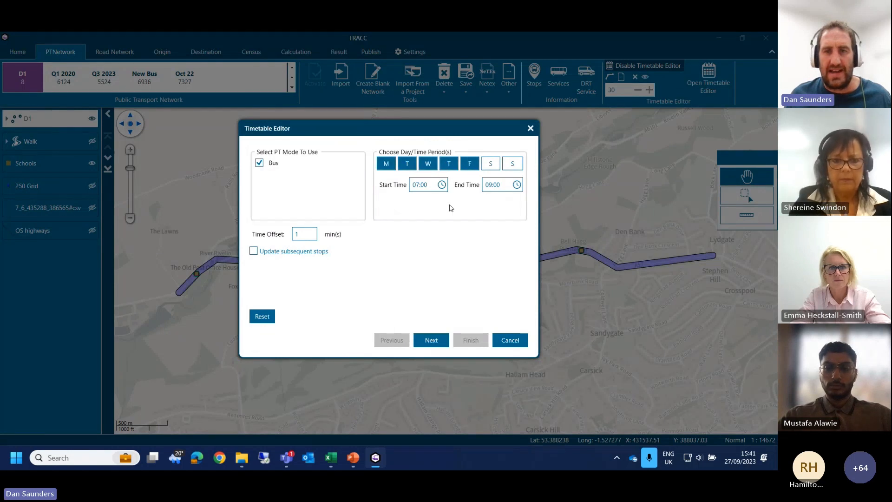
Step: Set the timetable edit's end time to 15:00 and its time offset to -5 minutes
left_click(489, 184)
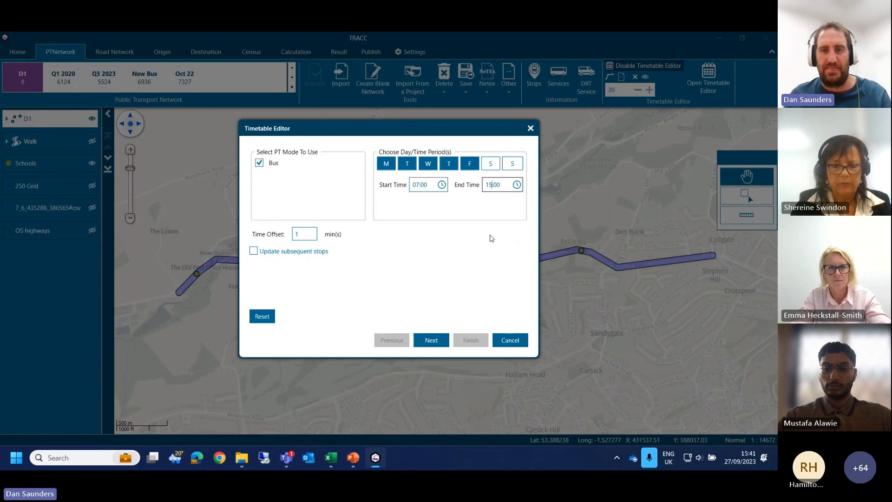
type("15")
double_click(310, 235)
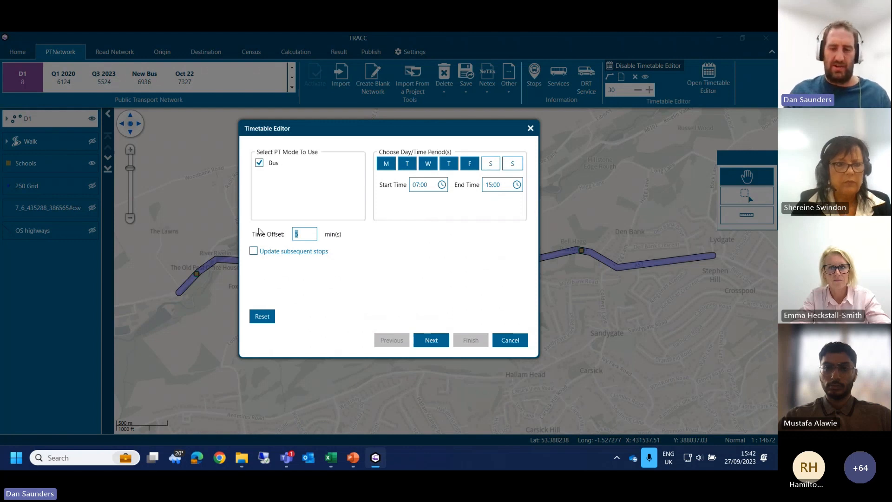
type("-")
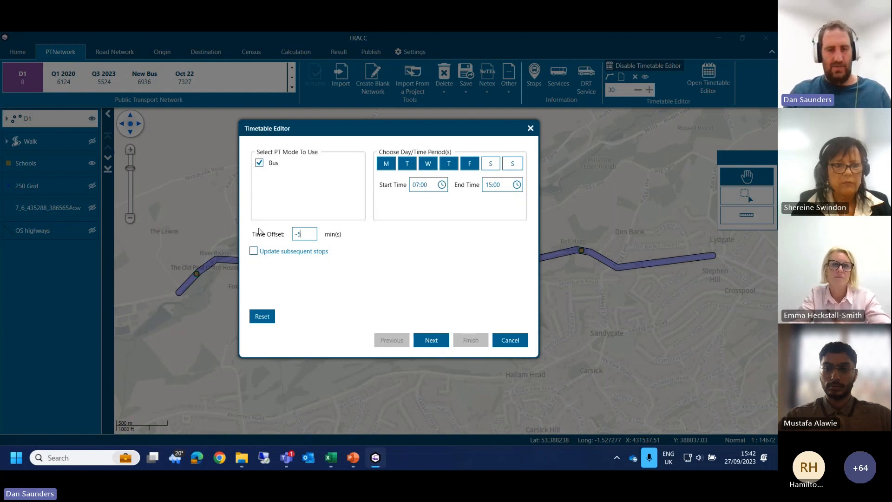
Step: Set the timetable edit's time offset to 5 minutes and have subsequent stops updated
key("ctrl+a")
type("5")
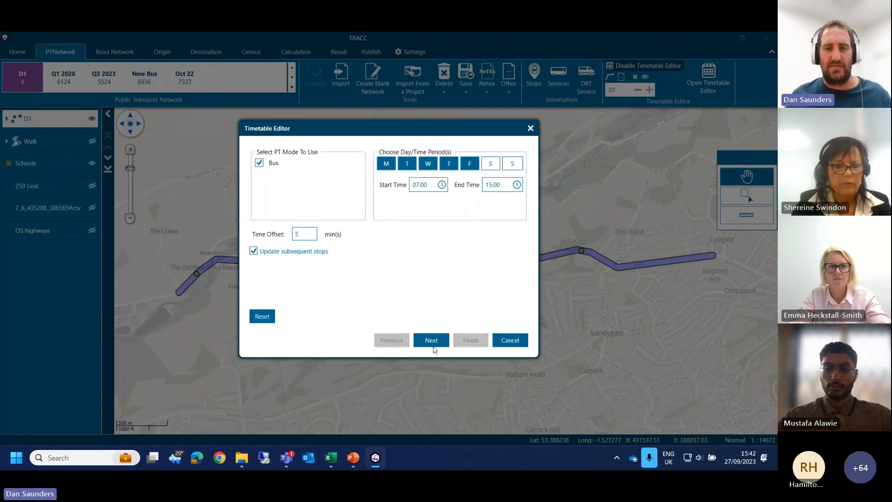
left_click(432, 343)
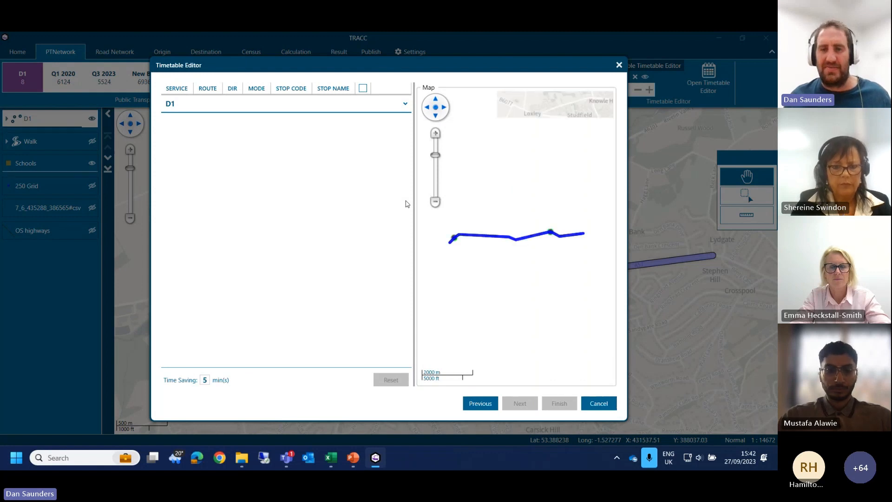
Step: Include all listed D1 stops in the timetable edit and generate the summary of changes
left_click(324, 104)
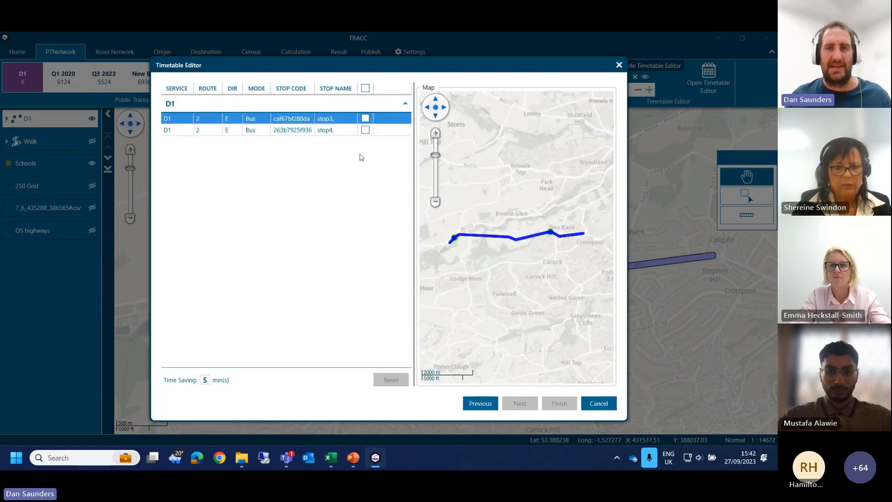
left_click(365, 88)
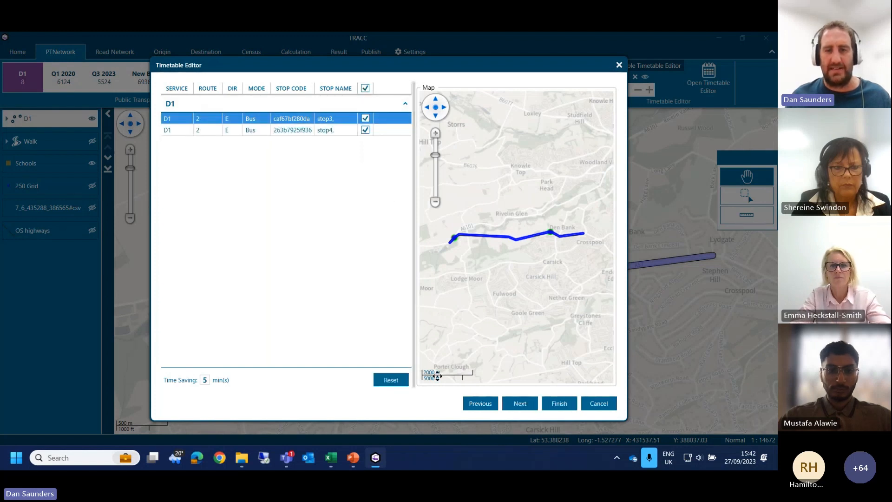
left_click(519, 403)
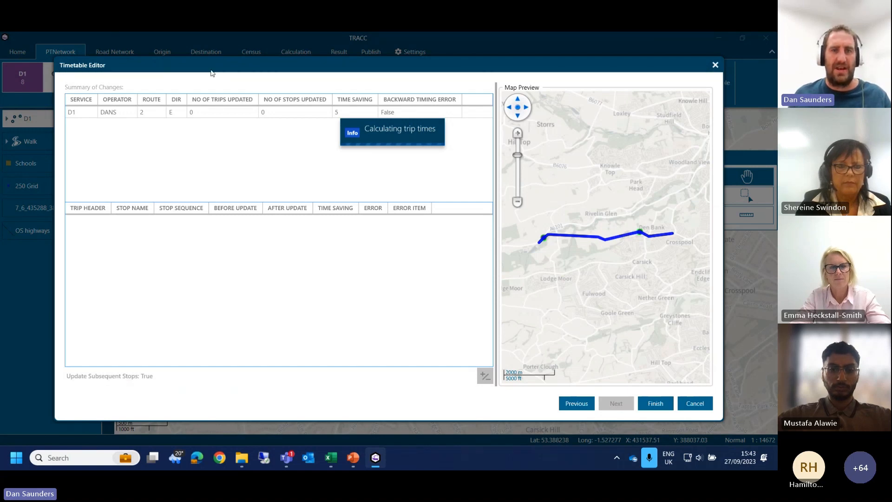
Step: Cancel the D1 timetable edit and discard its changes
left_click_drag(212, 69, 217, 122)
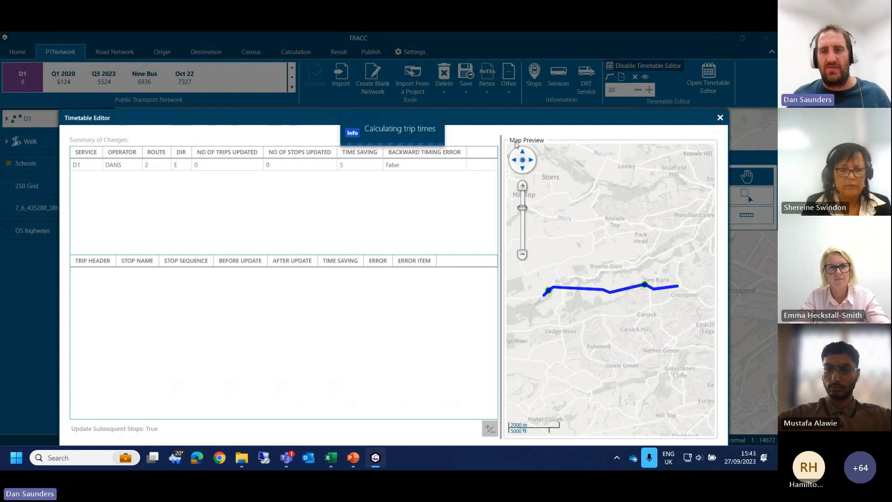
left_click_drag(511, 123, 515, 65)
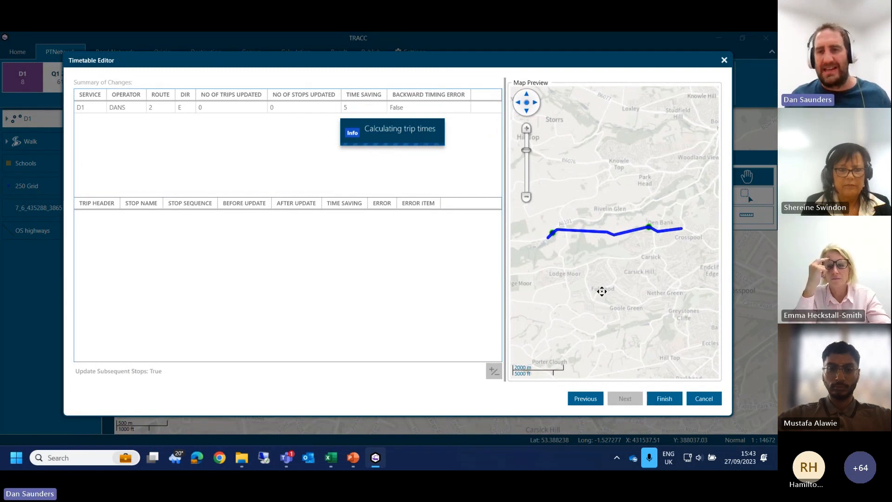
left_click(697, 400)
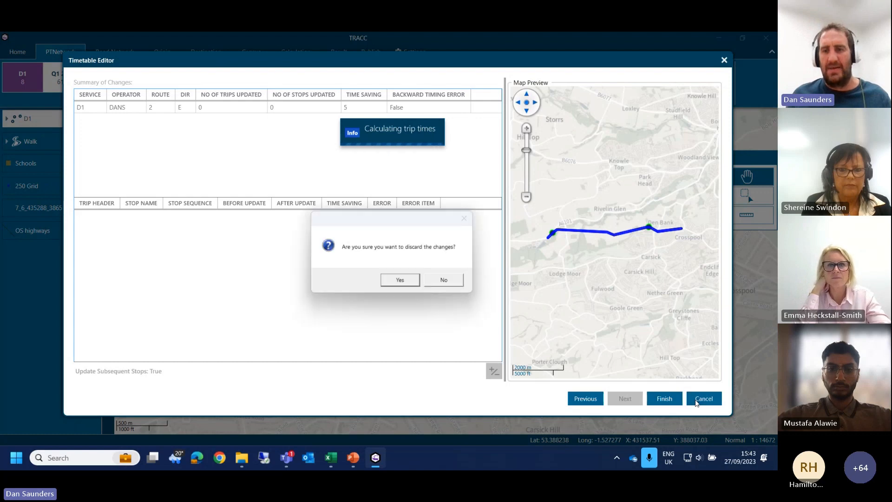
left_click(392, 283)
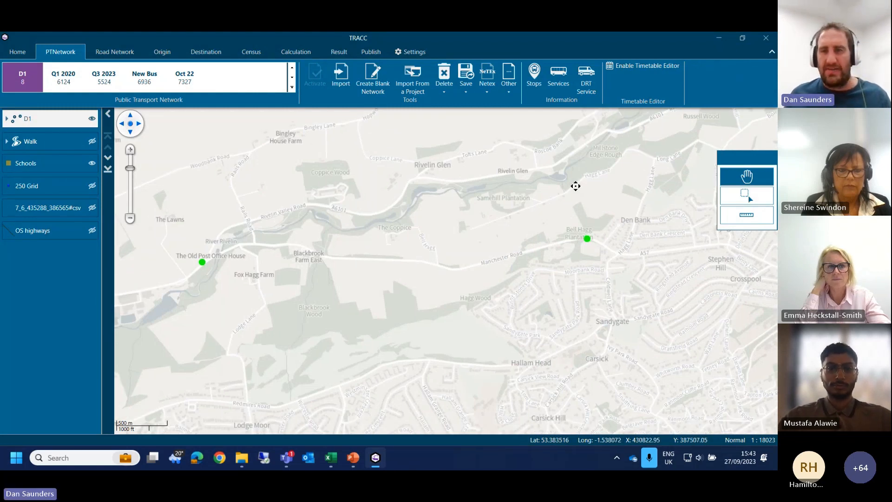
Step: Remove the D1 layer from the map
left_click_drag(576, 184, 325, 229)
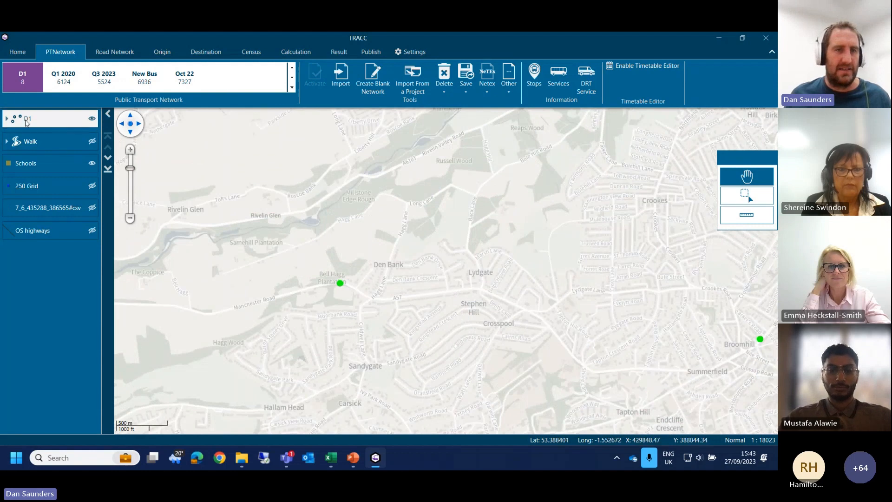
right_click(27, 122)
left_click(56, 163)
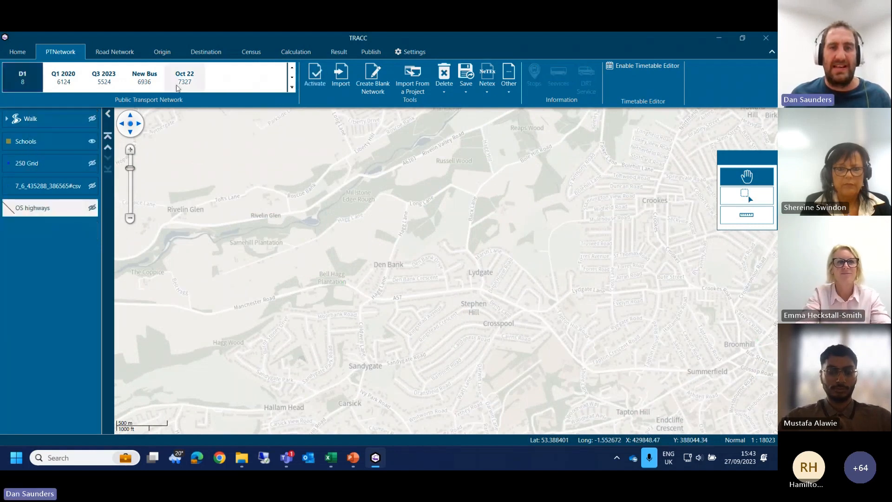
Step: Activate the S1 origin set and zoom the map to its layer
left_click(148, 53)
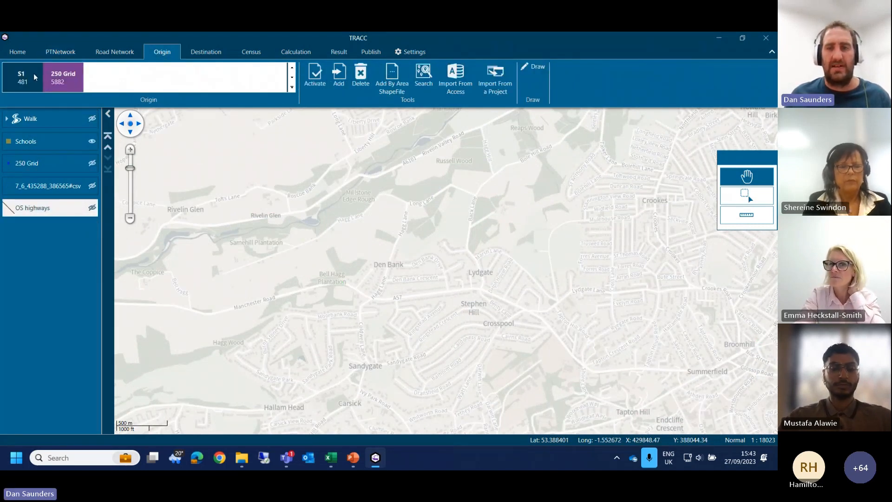
right_click(55, 119)
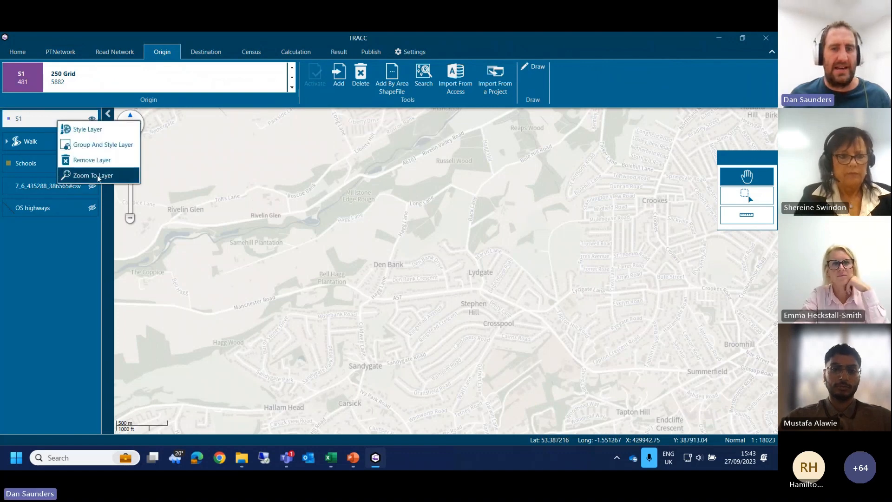
left_click(99, 176)
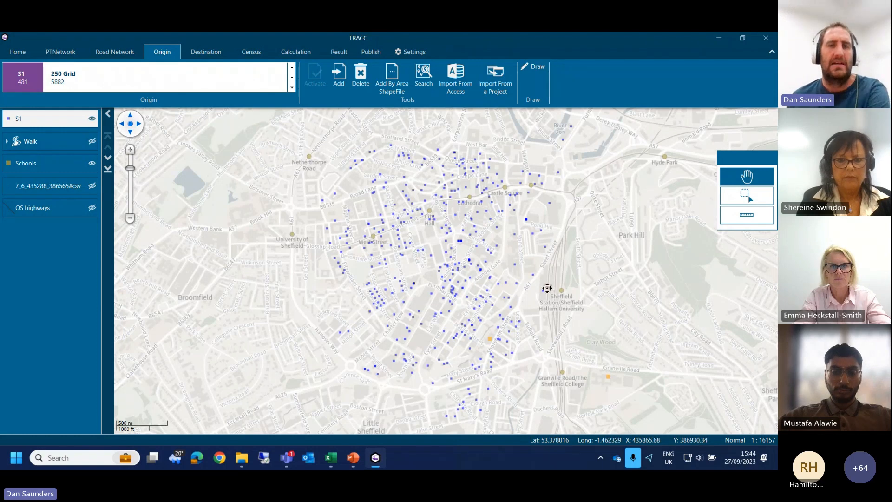
Step: Create a thematic visual report of the S1 Schools result with four ranges up to 10, 20, 30 and 40
left_click(348, 55)
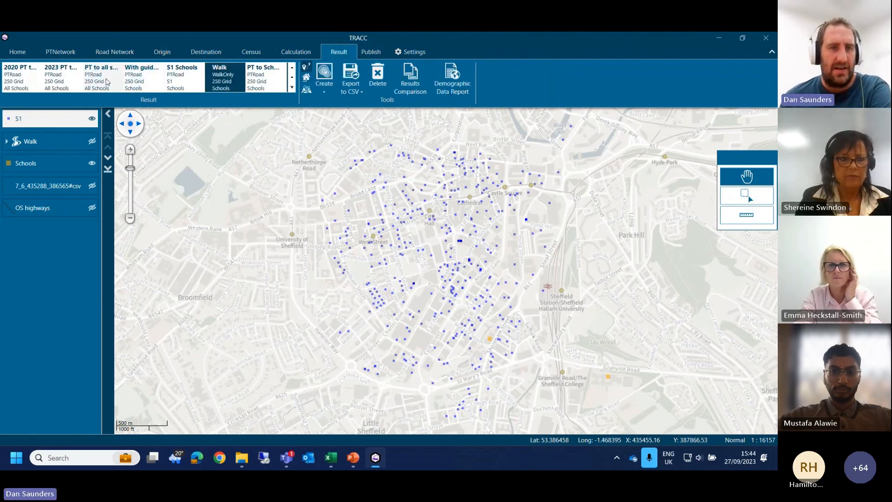
left_click(174, 84)
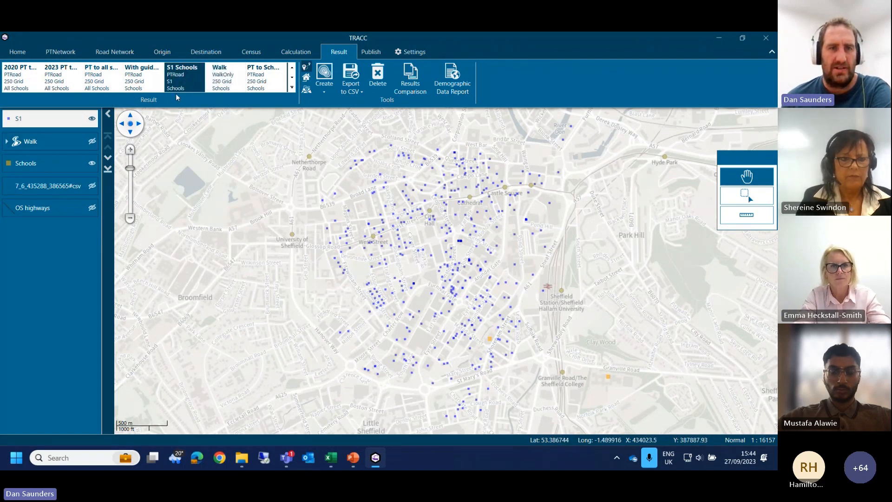
double_click(179, 84)
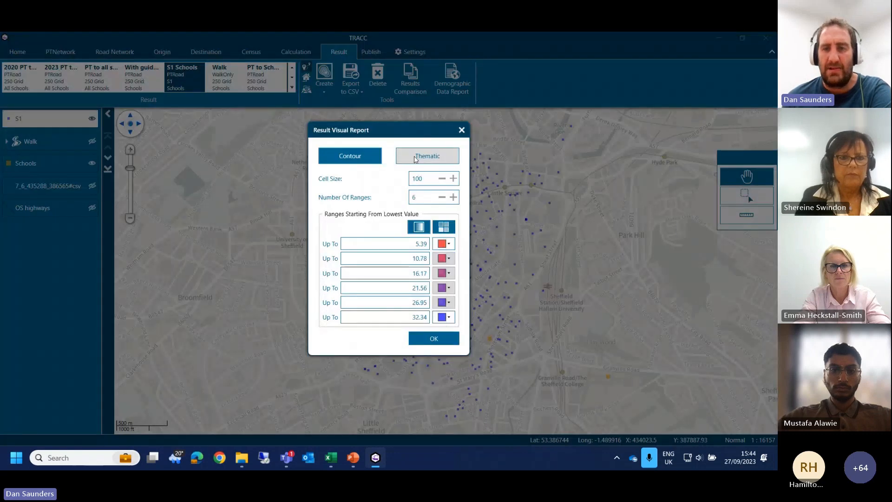
left_click(416, 160)
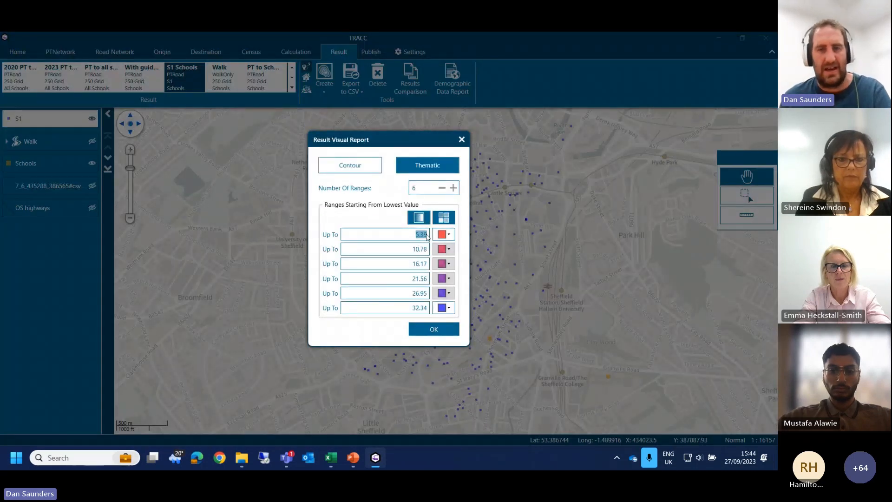
double_click(426, 190)
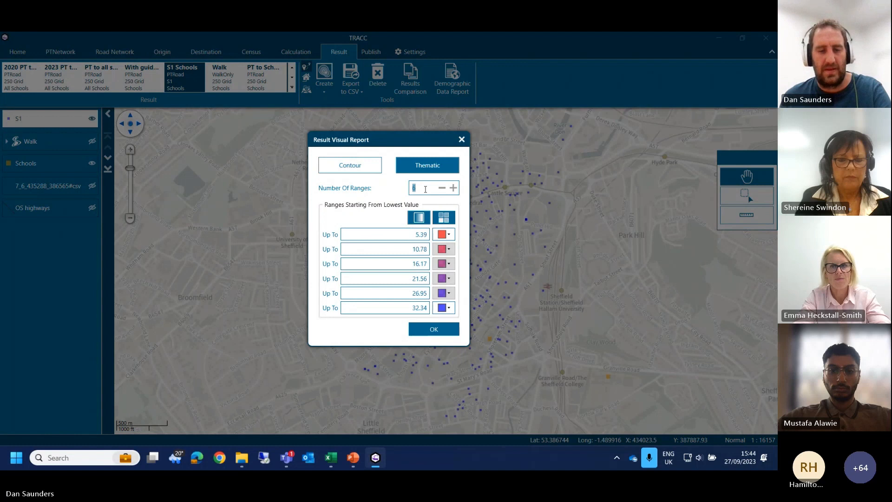
type("4")
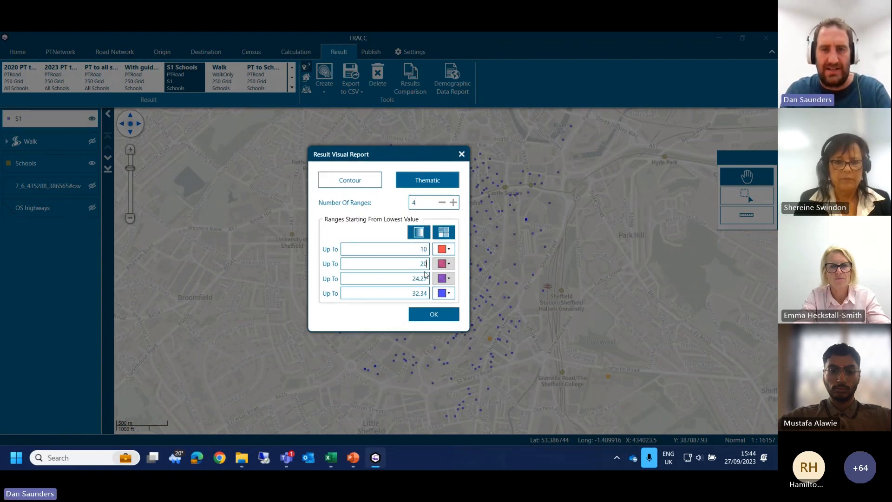
type("20")
key("Tab")
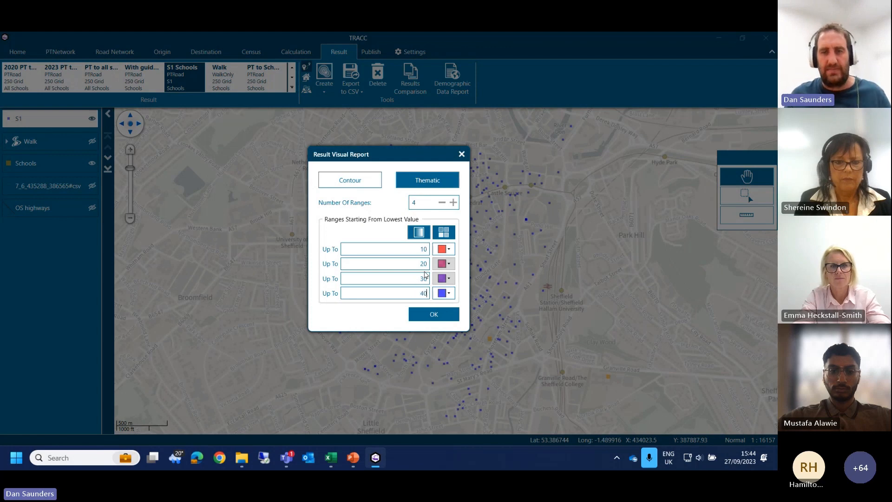
left_click(434, 315)
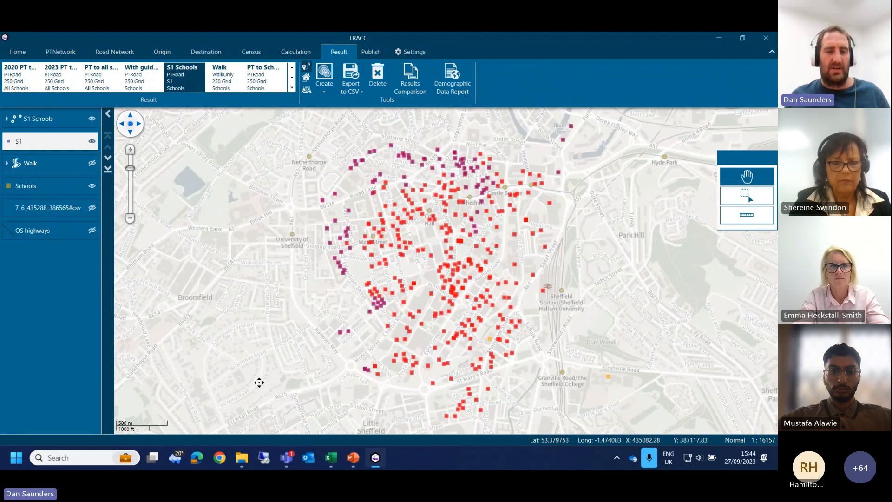
Step: Look at the Reports folder in File Explorer and return to TRACC
mouse_move(242, 458)
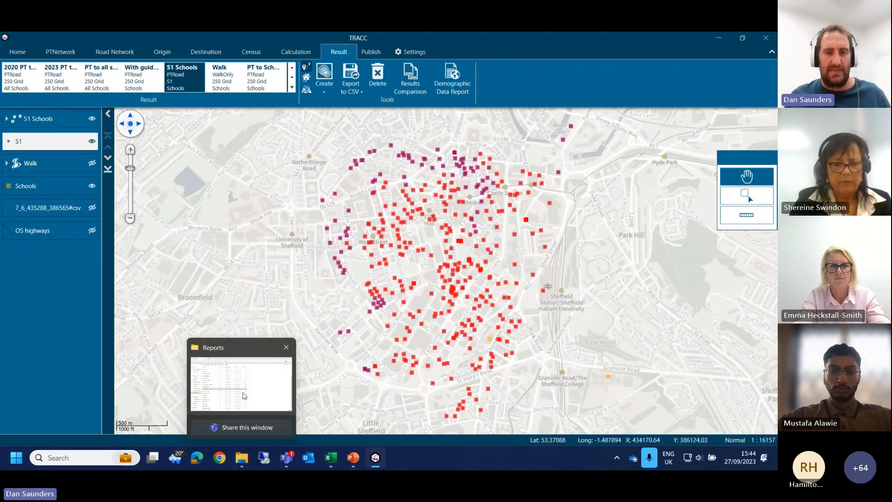
left_click(251, 376)
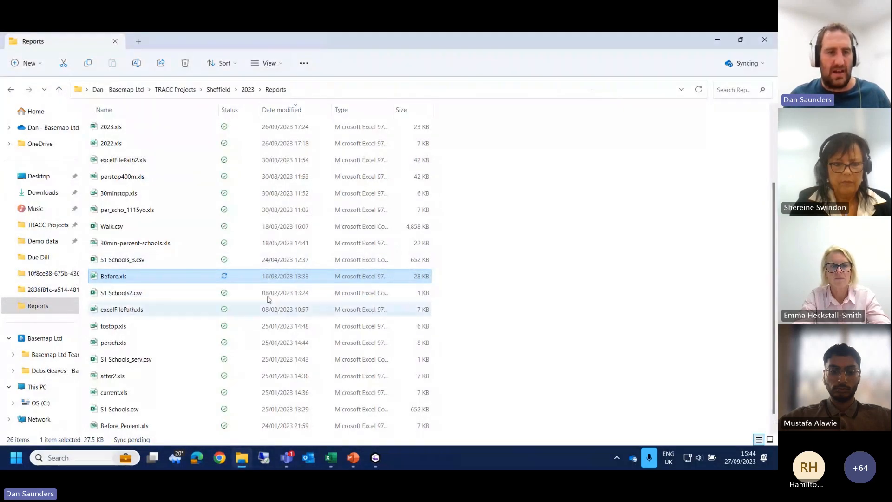
left_click(764, 39)
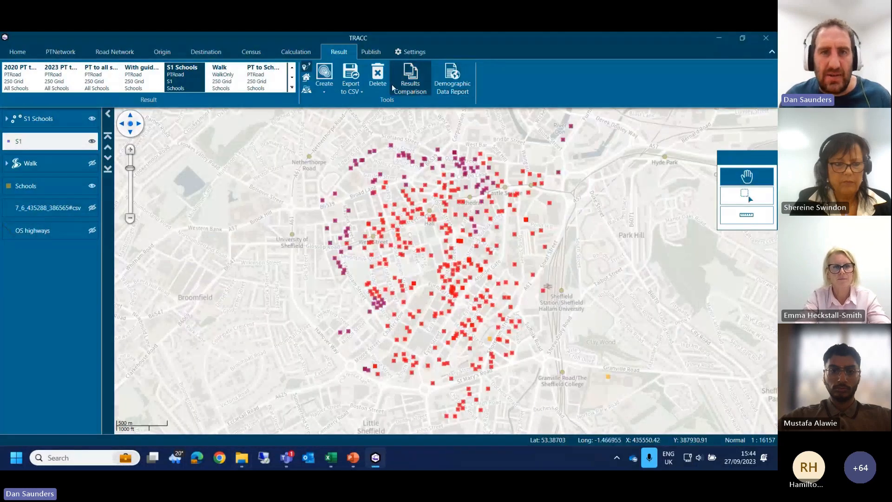
Step: Export the S1 Schools result as S1 Schools.csv into the Reports folder, replacing the existing file
left_click(355, 84)
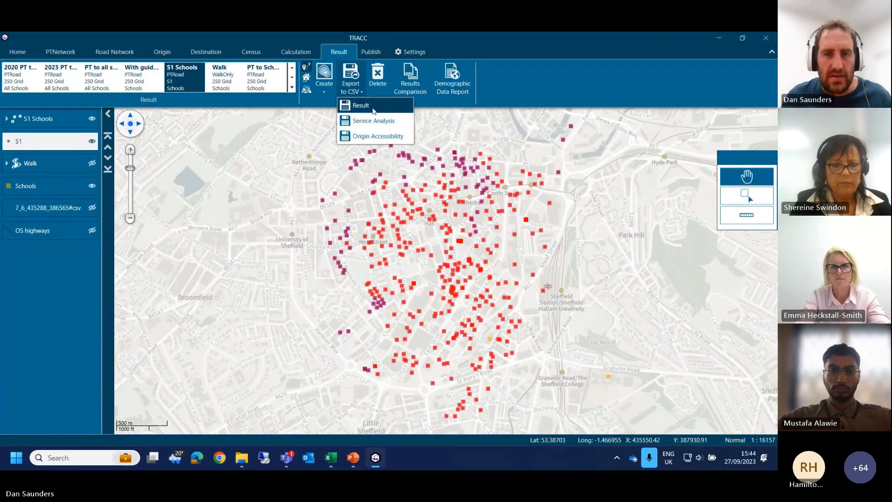
left_click(367, 104)
left_click(402, 257)
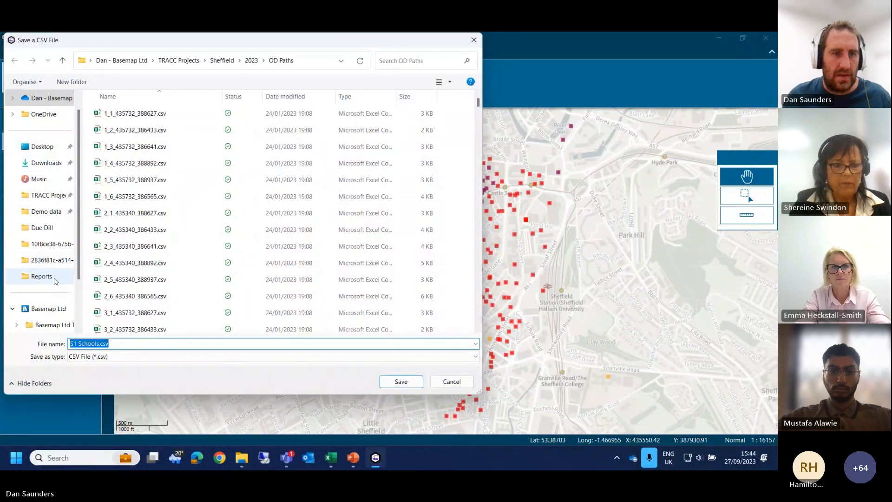
left_click(41, 276)
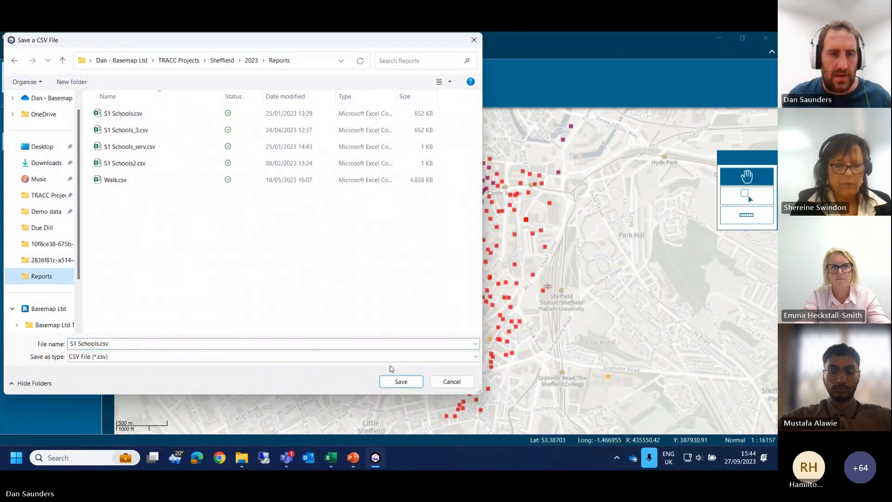
left_click(401, 381)
left_click(418, 286)
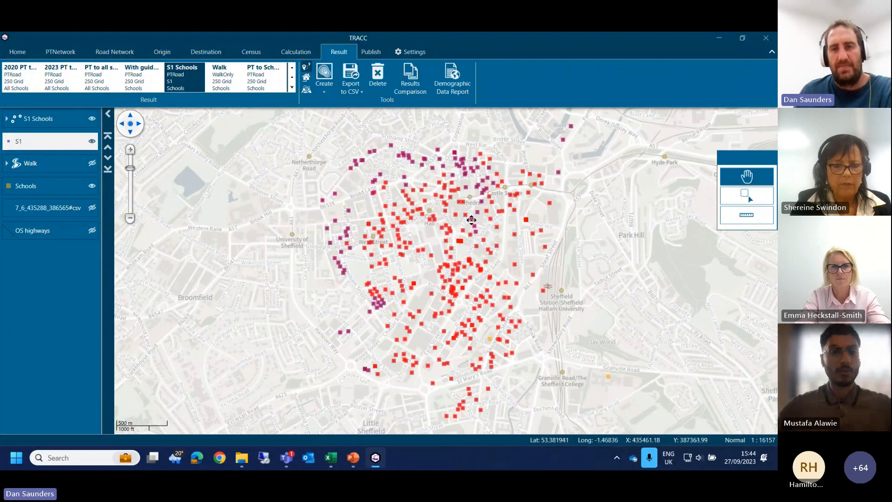
Step: Switch to the Reports folder in File Explorer and open the exported S1 Schools.csv in Excel
mouse_move(241, 458)
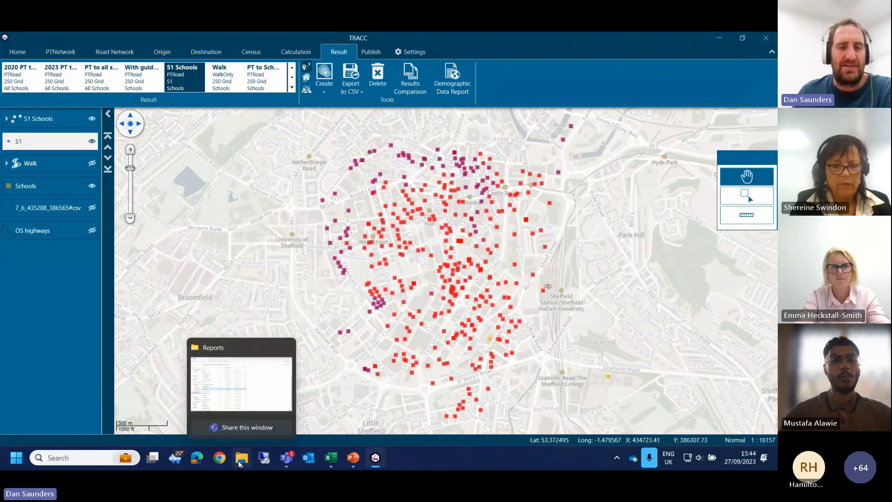
left_click(261, 406)
left_click(145, 128)
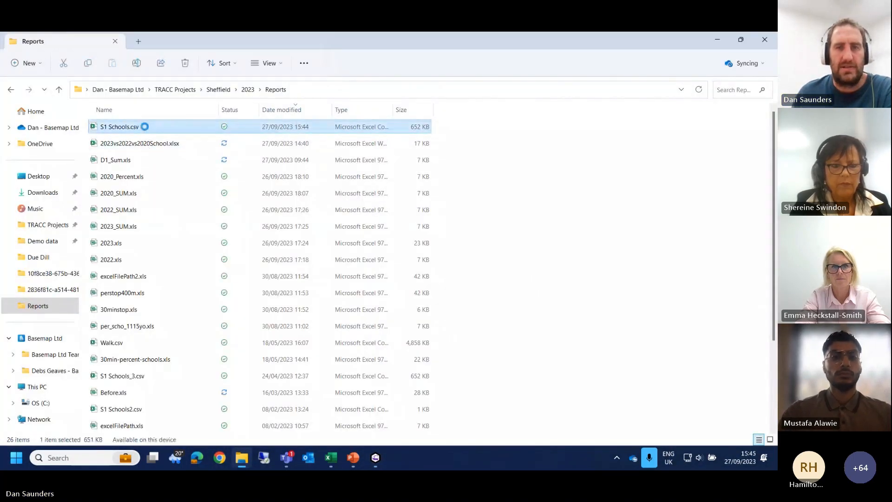
double_click(144, 128)
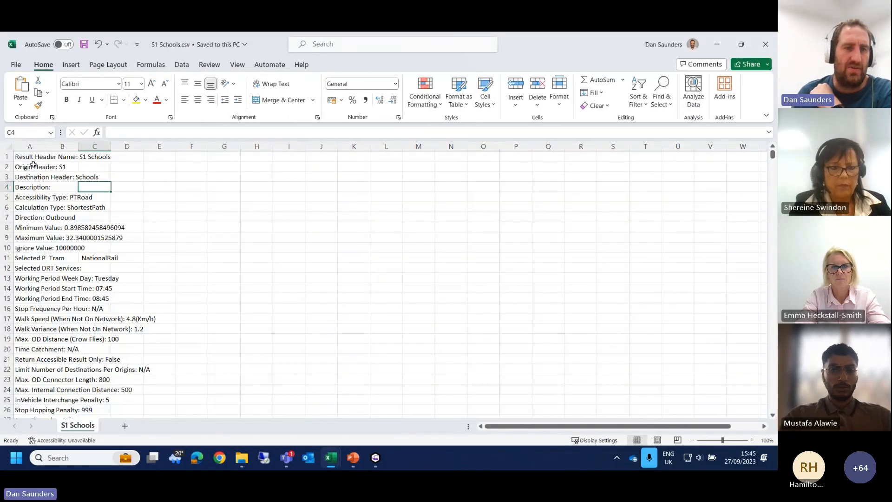
Step: Examine the calculation settings at the start of S1 Schools.csv and the origin-to-destination journey rows beneath them
left_click_drag(31, 157, 32, 329)
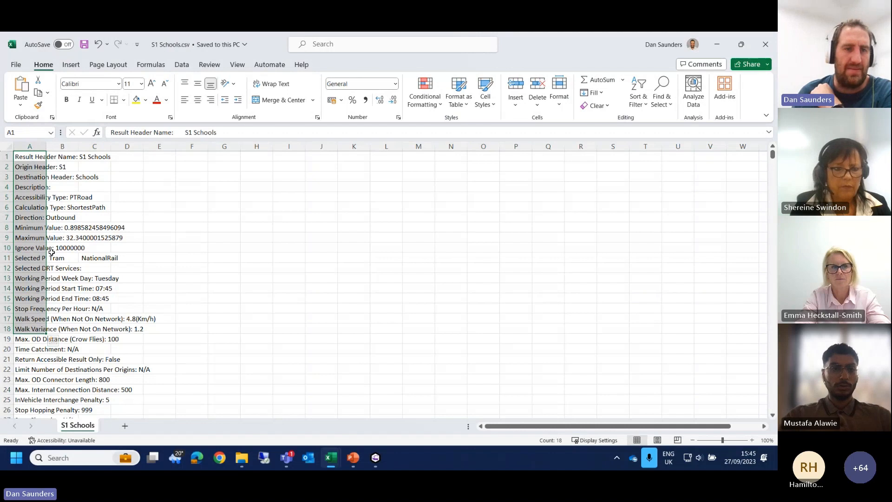
left_click(73, 228)
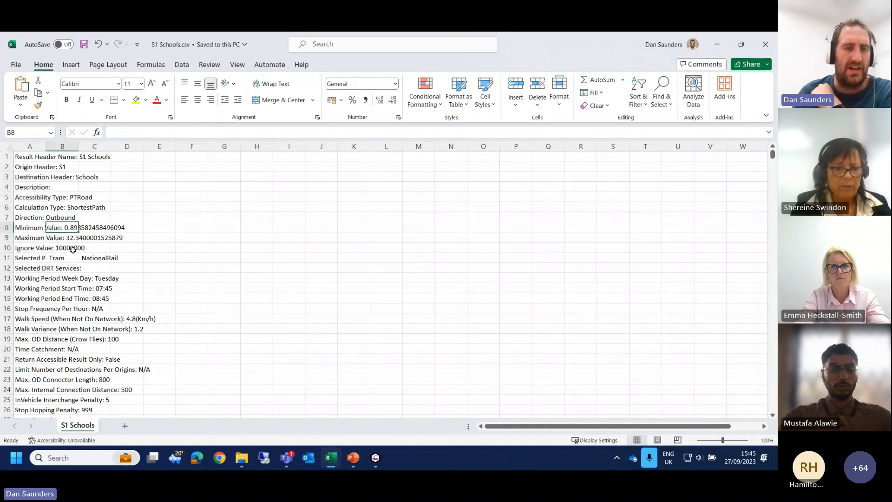
scroll(73, 250, "down", 3)
left_click_drag(51, 184, 47, 288)
scroll(101, 212, "down", 7)
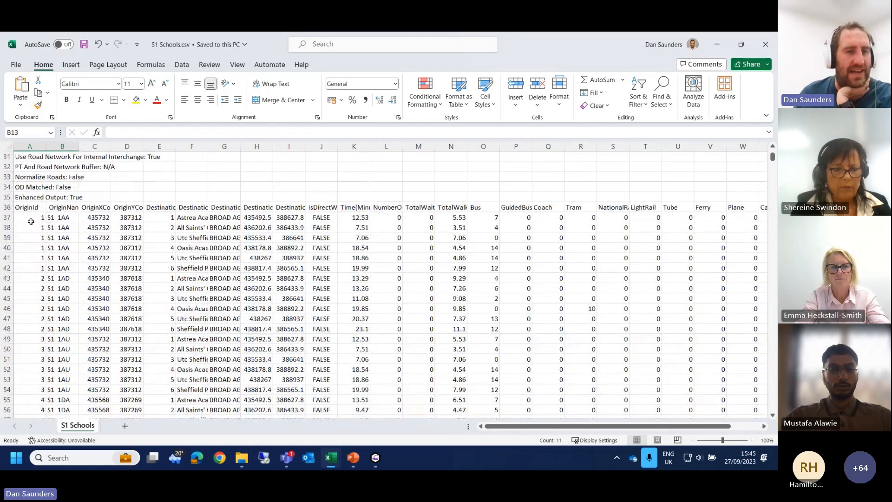
Step: Fit the DestinationName column to its contents while reviewing the first origin's rows, destination type and destination coordinates
left_click_drag(30, 222, 54, 270)
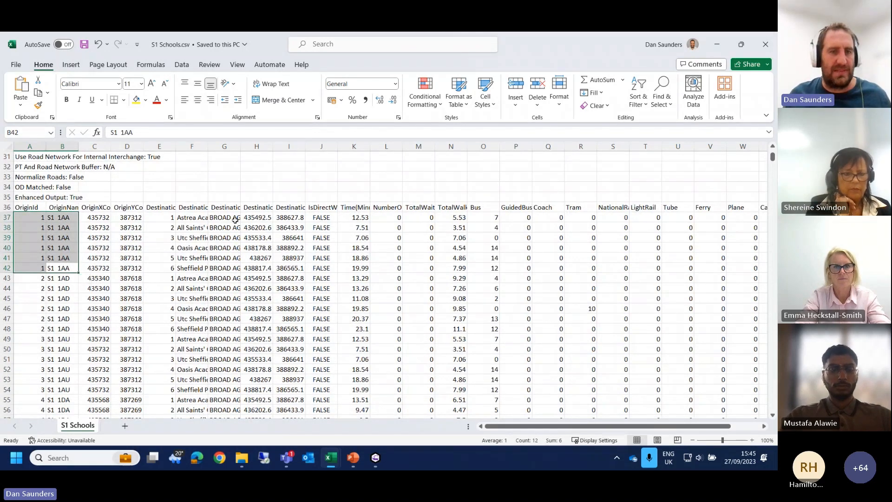
left_click_drag(197, 217, 197, 270)
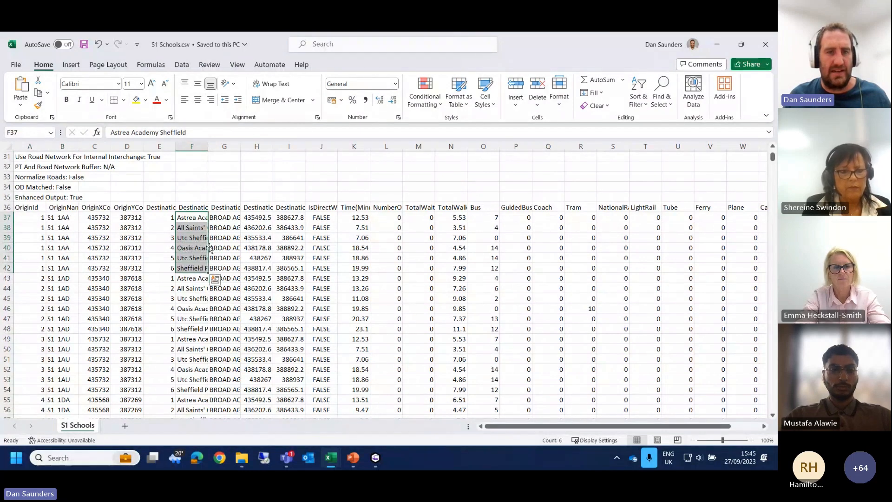
double_click(208, 146)
left_click(254, 268)
left_click(309, 225)
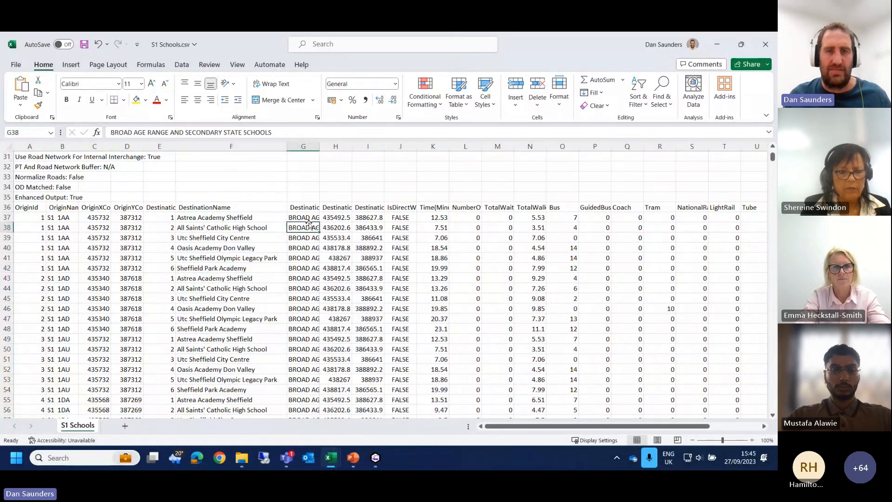
left_click_drag(333, 227, 369, 227)
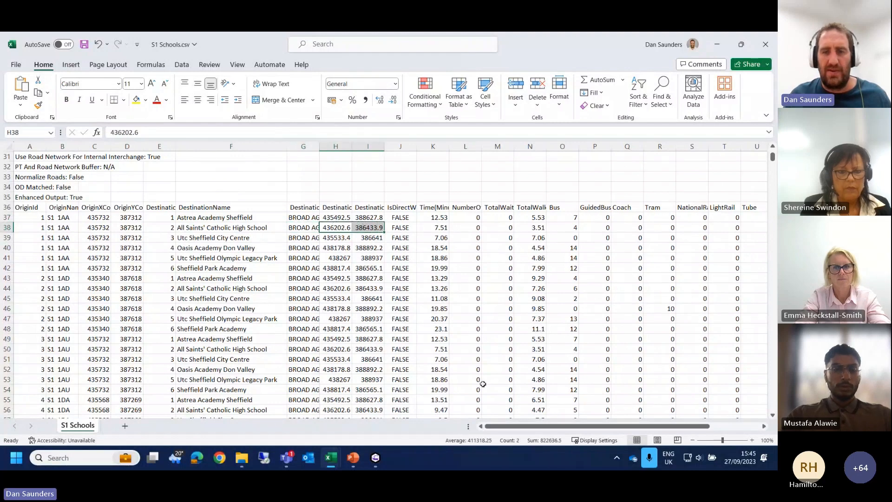
Step: Examine the direct-walk flags, journey times and interchange numbers, including a row where the direct-walk value is TRUE
left_click_drag(533, 431, 577, 430)
left_click(254, 220)
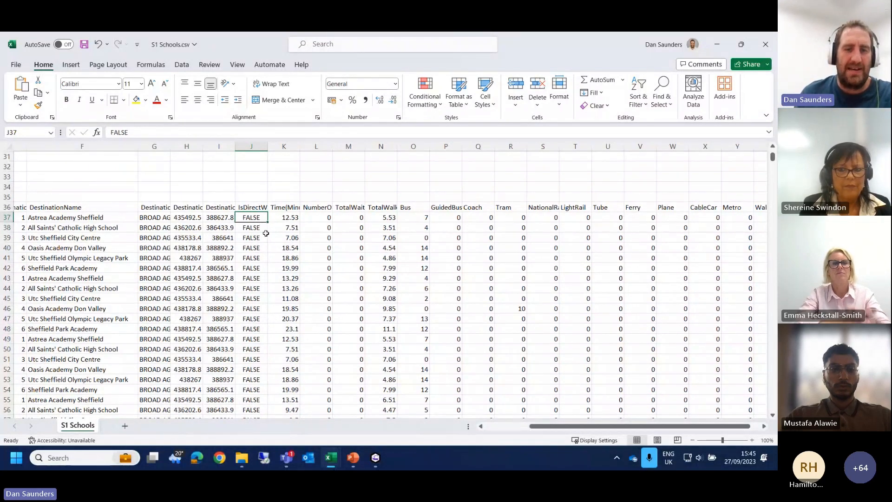
scroll(263, 240, "down", 6)
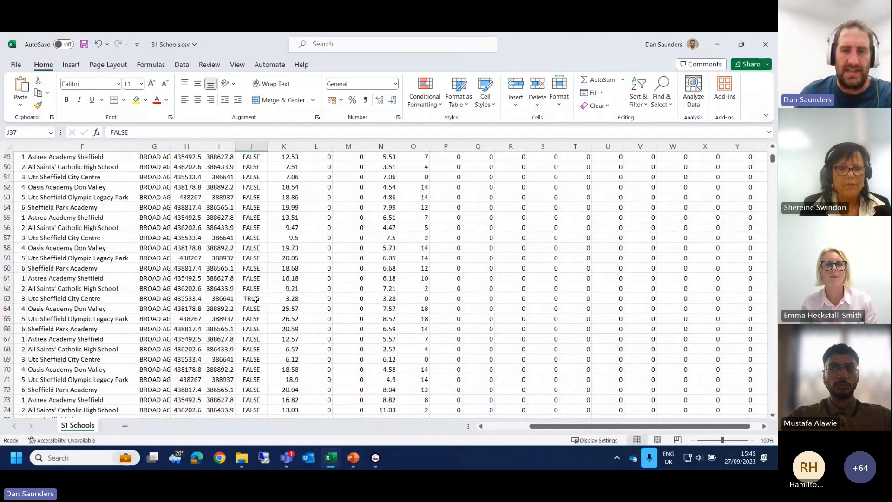
left_click_drag(262, 299, 284, 298)
scroll(295, 284, "up", 6)
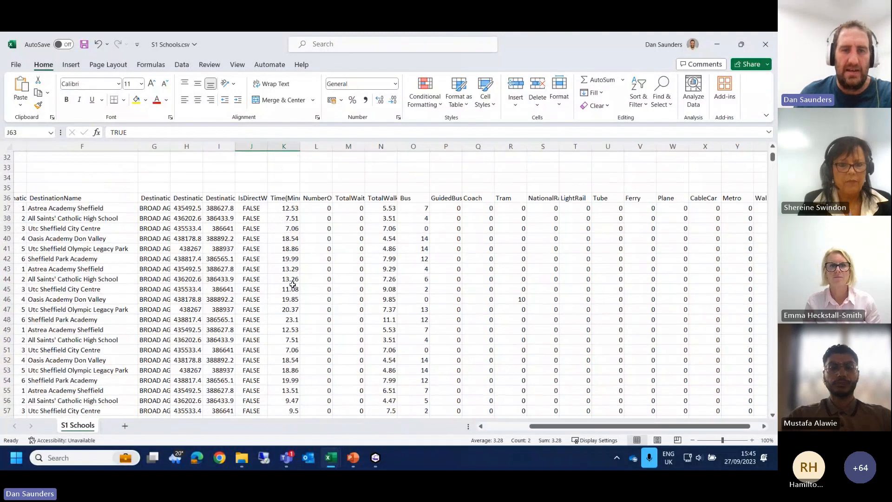
left_click(282, 218)
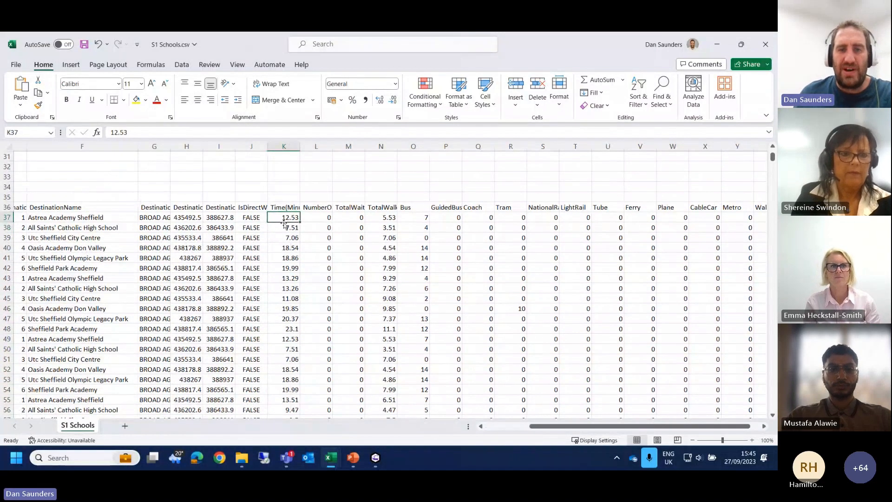
left_click(313, 217)
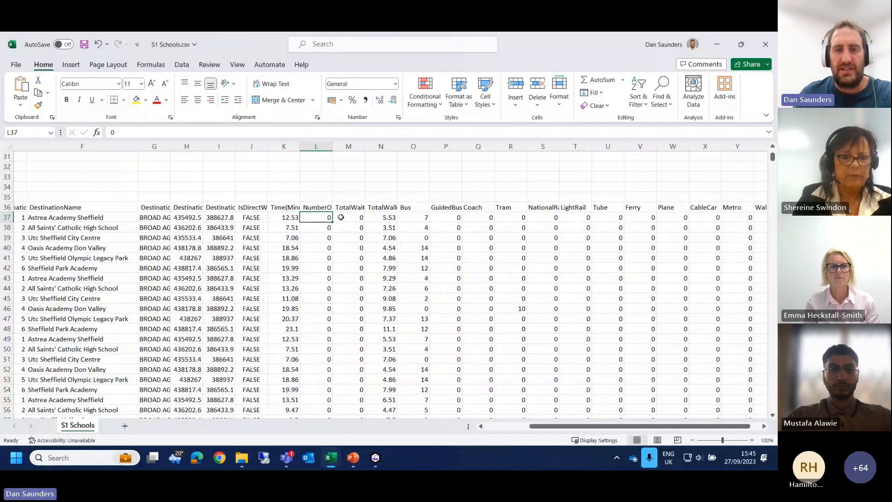
Step: Add filters to the column headings in row 36
left_click(7, 205)
left_click(637, 100)
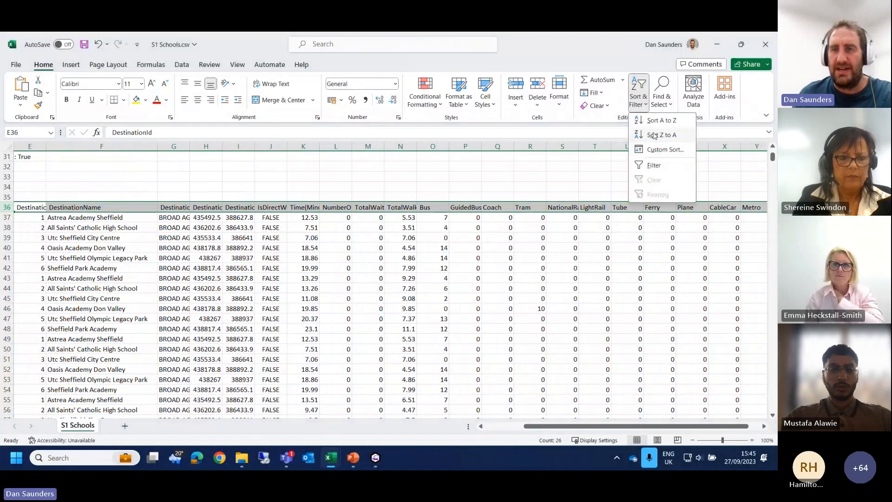
left_click(660, 165)
left_click(334, 176)
Step: Filter the NumberOfInterchanges column to show only journeys with 1 interchange
left_click(347, 207)
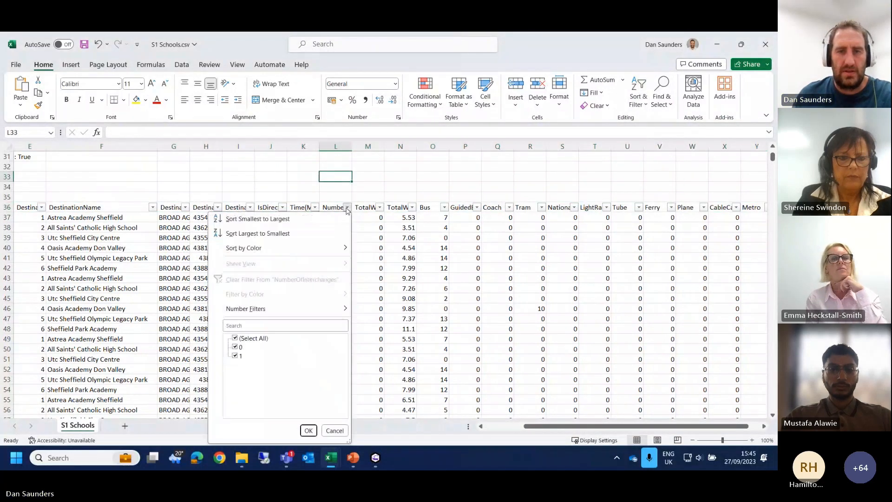
left_click(235, 339)
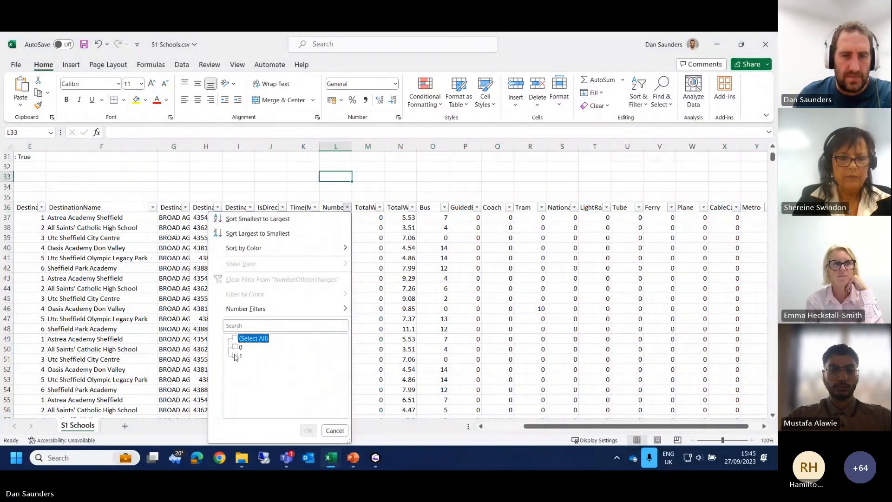
left_click(235, 355)
left_click(309, 431)
left_click(345, 258)
left_click(346, 276)
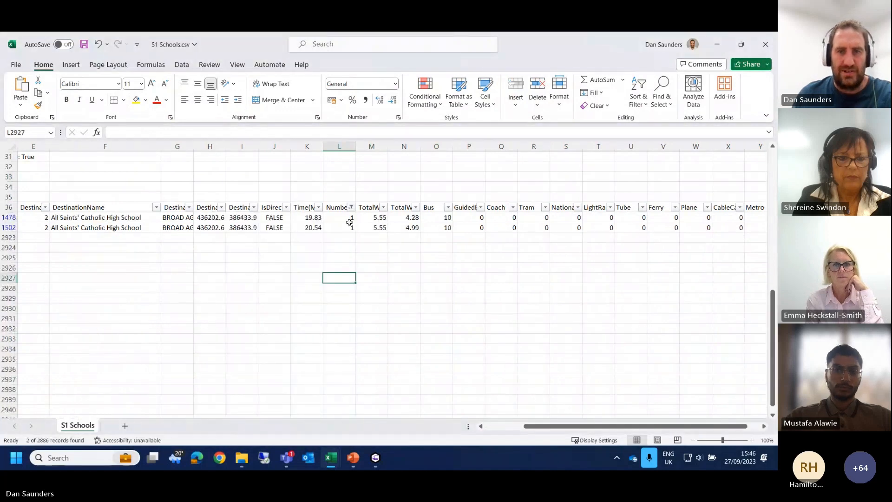
Step: Examine the filtered journeys' interchange, waiting, walking and per-mode times across to the Walk column, and return to their origins
left_click(348, 218)
left_click(348, 229)
left_click(365, 219)
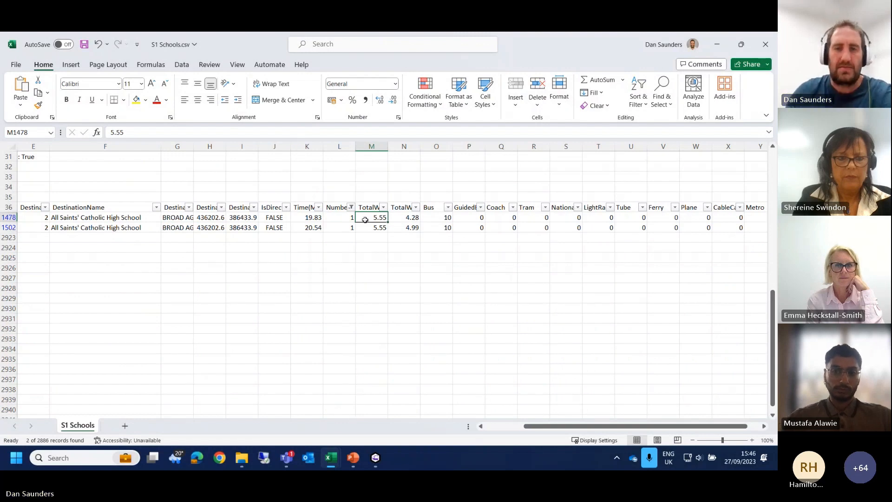
key("Right")
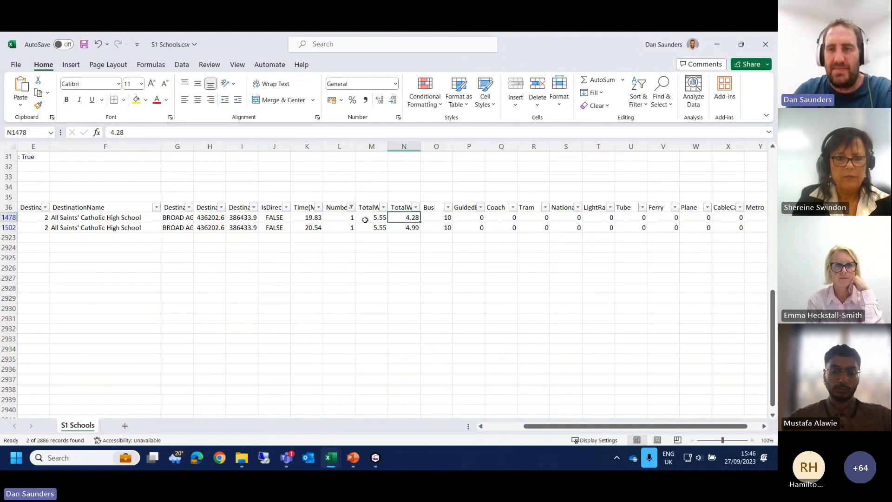
key("Up")
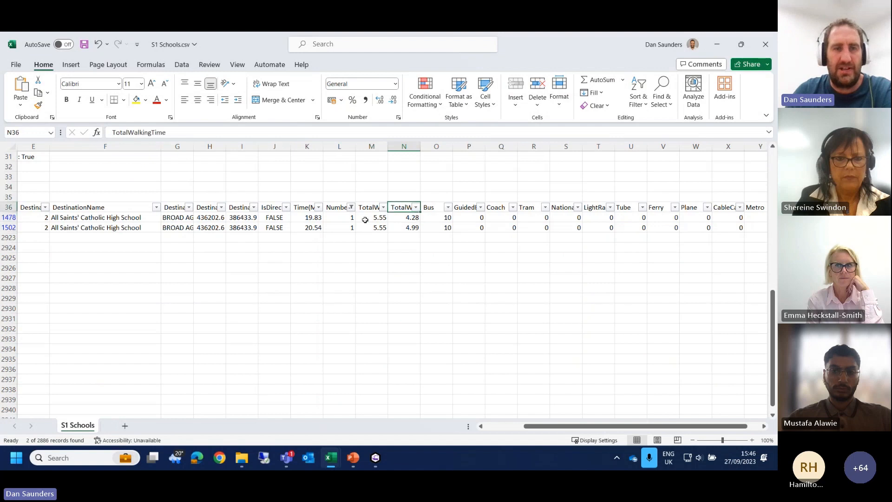
key("Right")
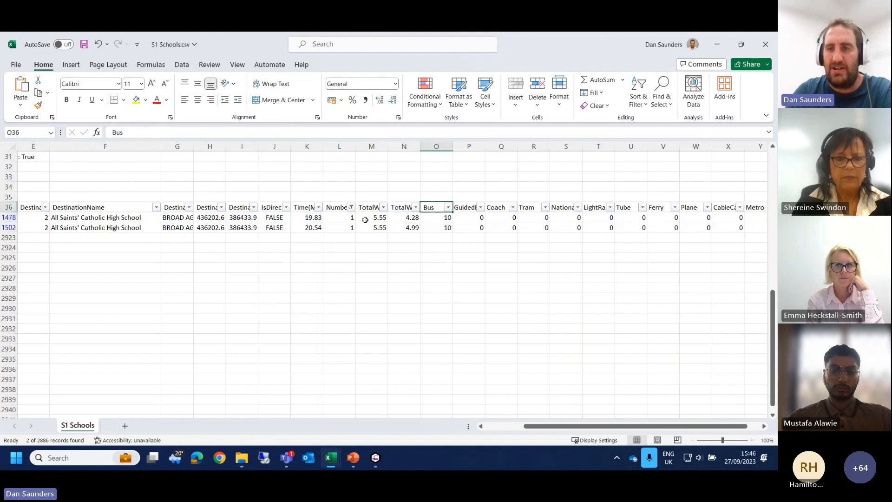
key("Down")
key("Down")
key("Right")
key("Right")
key("Right")
key("Right")
key("Right")
key("Right")
key("Right")
key("Right")
key("Right")
key("Right")
key("Right")
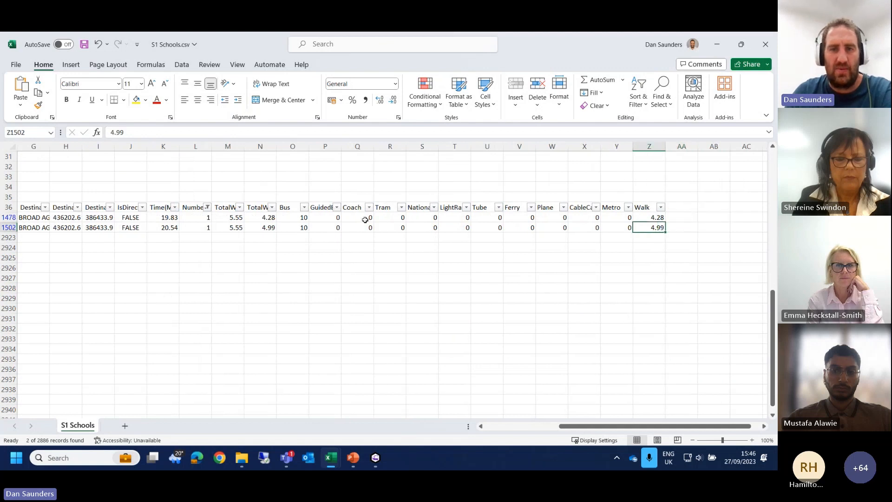
key("Left")
key("Left")
key("Left")
key("Left")
key("Left")
key("Left")
key("Left")
key("Left")
key("Left")
key("Left")
key("Left")
key("Left")
key("Left")
key("Left")
key("Left")
key("Left")
key("Left")
key("Left")
key("Left")
key("Left")
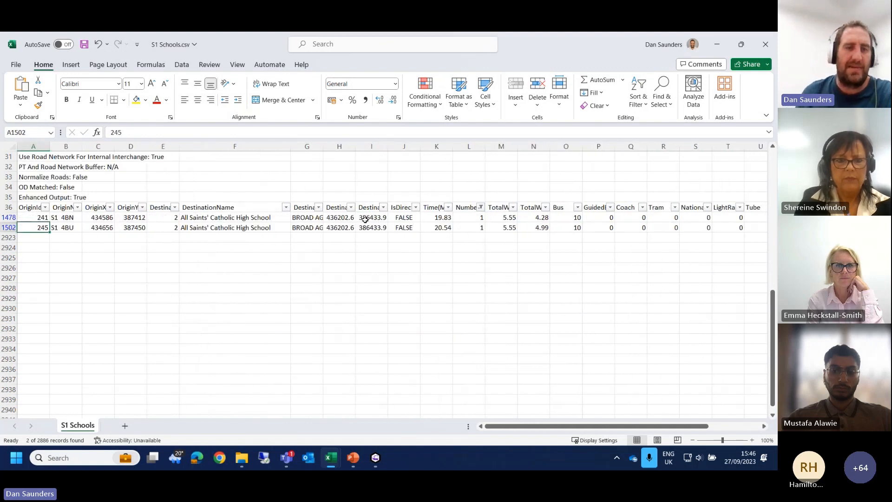
Step: Restore all rows in the NumberOfInterchanges filter and check the list down to its last record and back to the headings
left_click(479, 207)
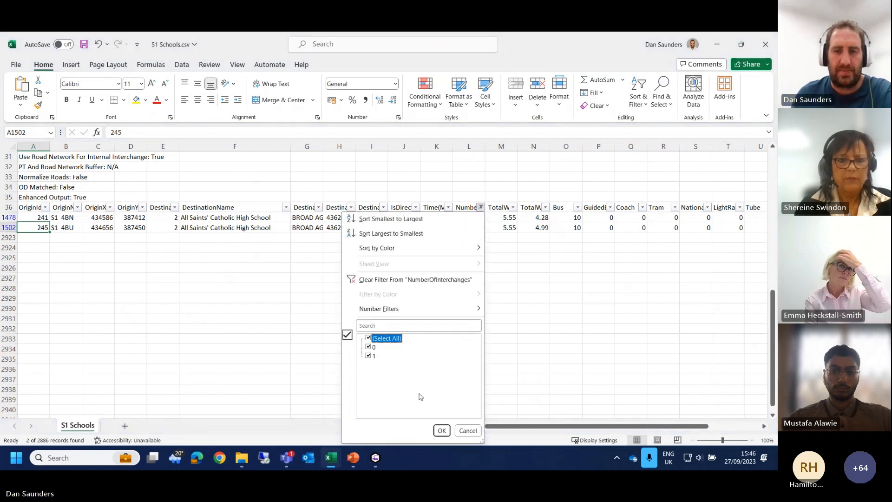
left_click(441, 431)
left_click(155, 328)
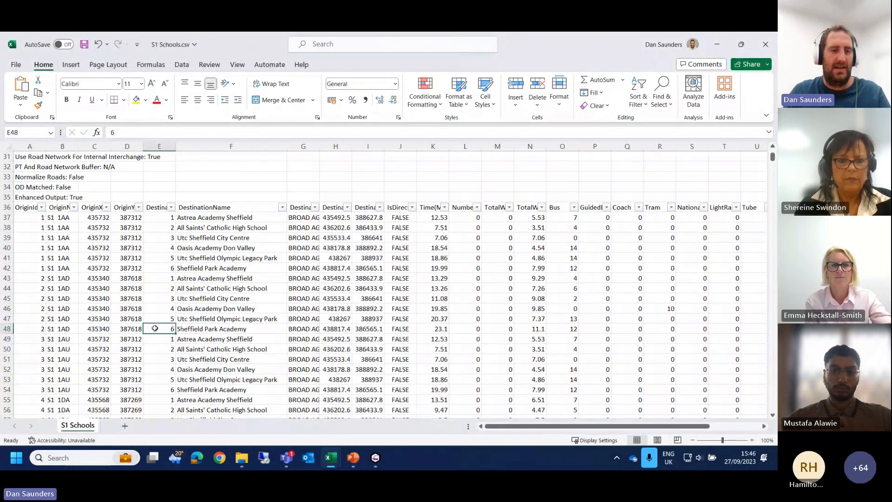
key("ctrl+Down")
key("Left")
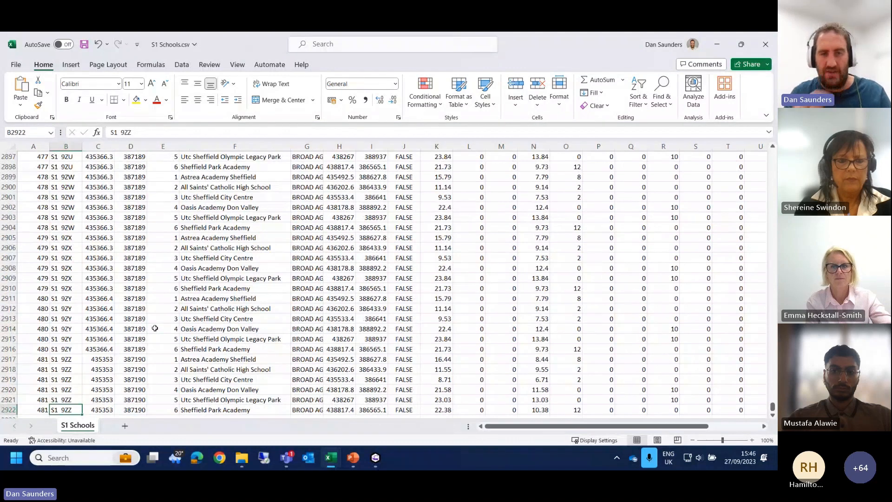
key("ctrl+Up")
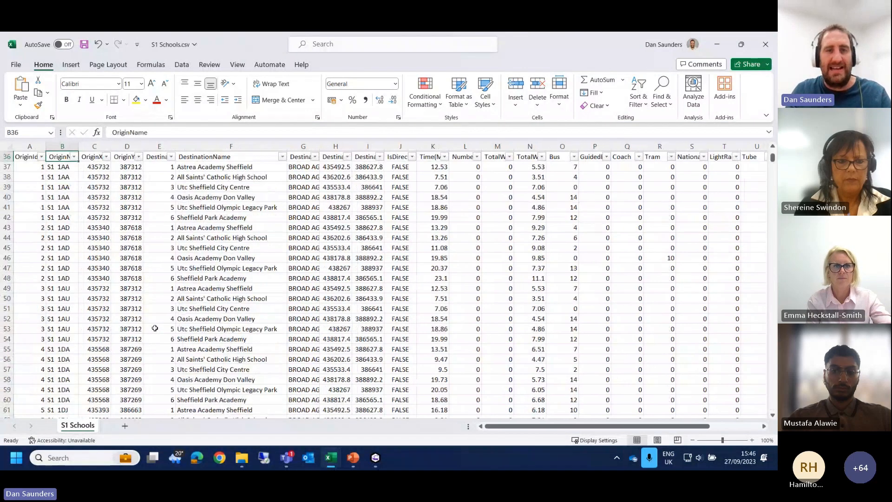
key("Right")
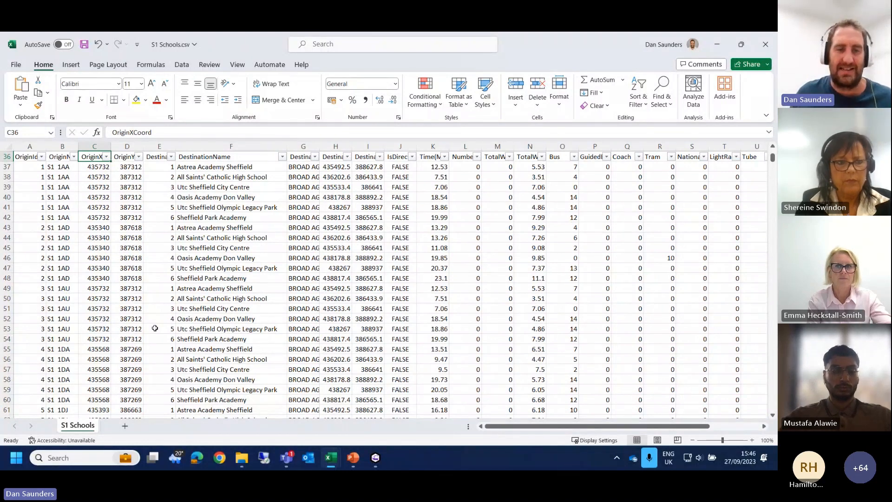
Step: Highlight the journey from origin 2 to Oasis Academy Don Valley, from its OriginId to its time in minutes
left_click(184, 320)
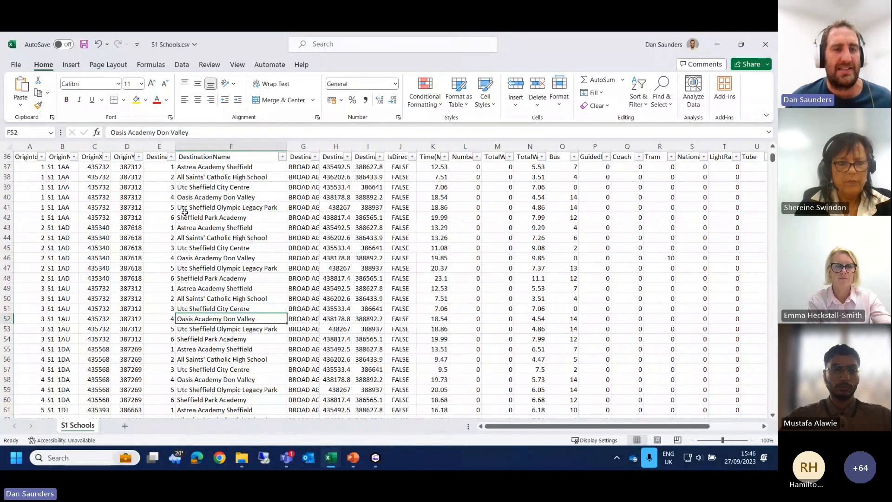
left_click_drag(45, 251, 41, 258)
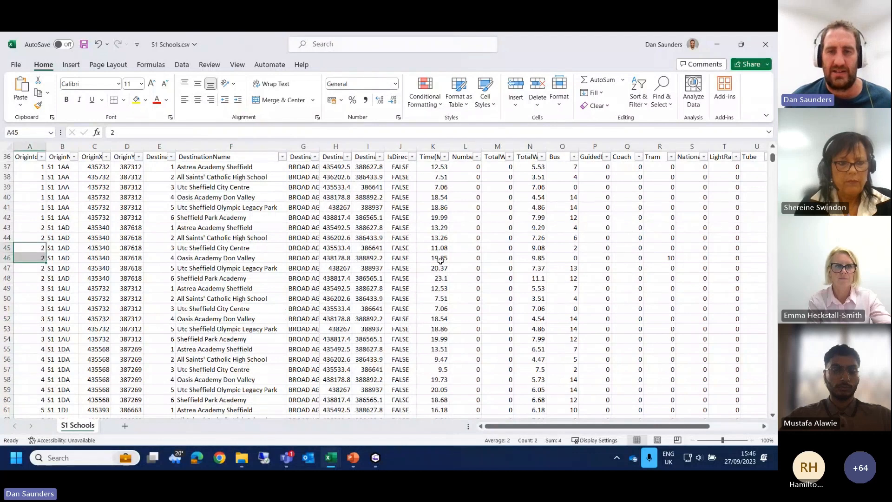
left_click_drag(440, 261, 32, 261)
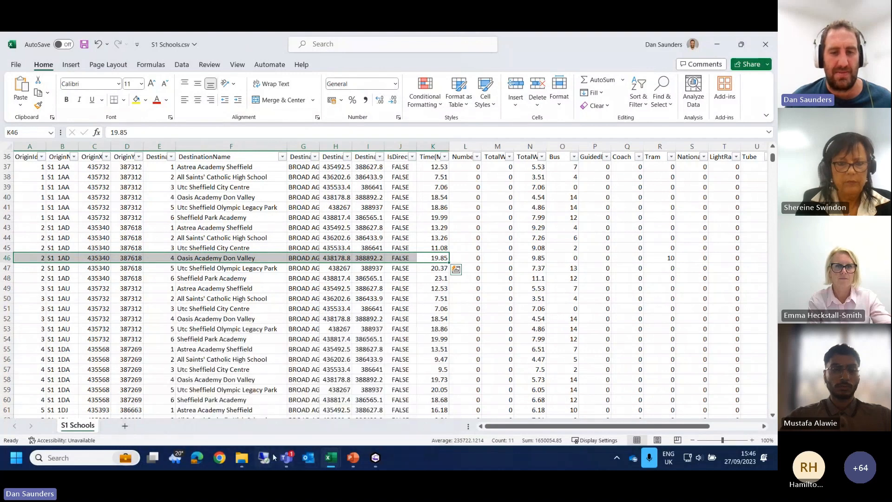
Step: Switch to TRACC and add 2_4_435340_388892.csv from the Sheffield 2023 OD Paths folder as a new layer
left_click(377, 460)
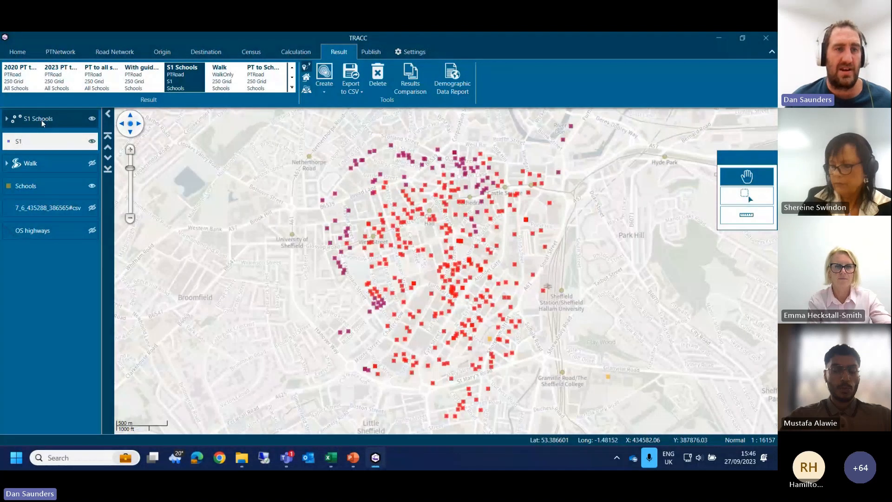
left_click(18, 51)
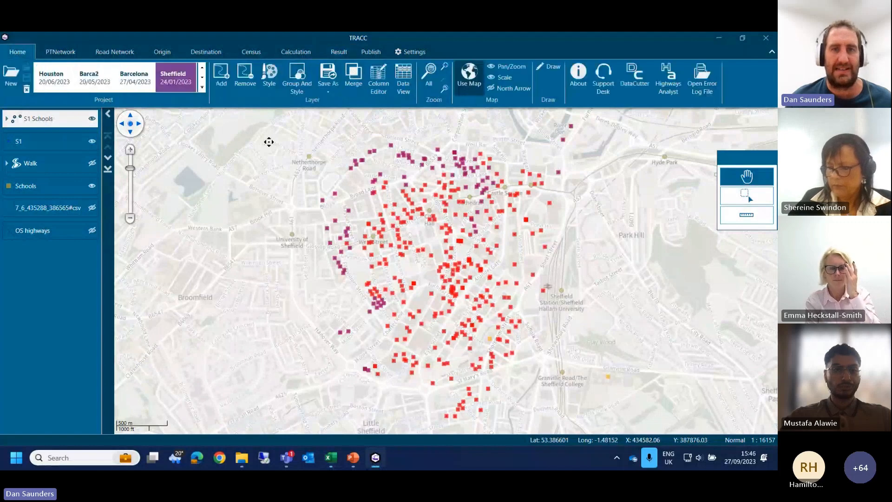
left_click(222, 84)
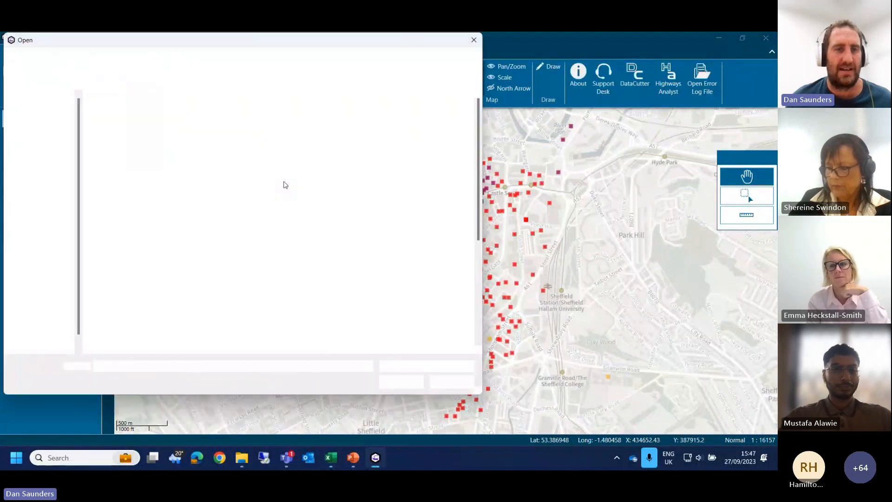
left_click(251, 60)
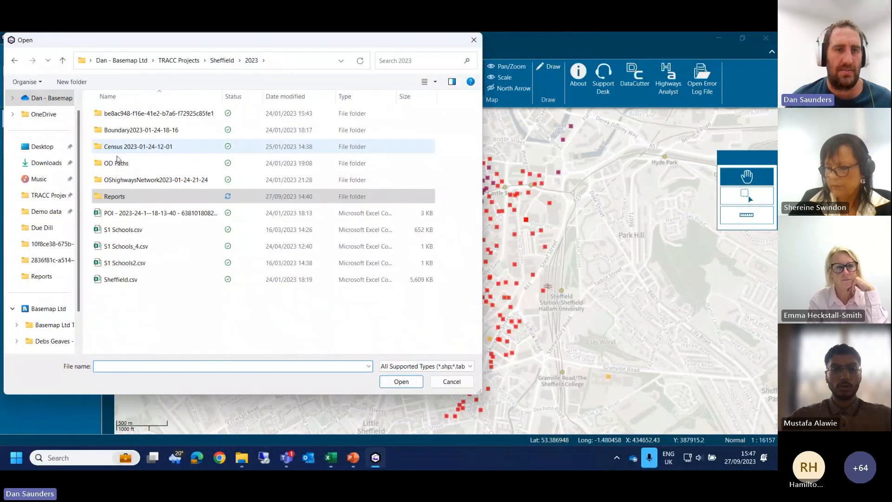
double_click(119, 163)
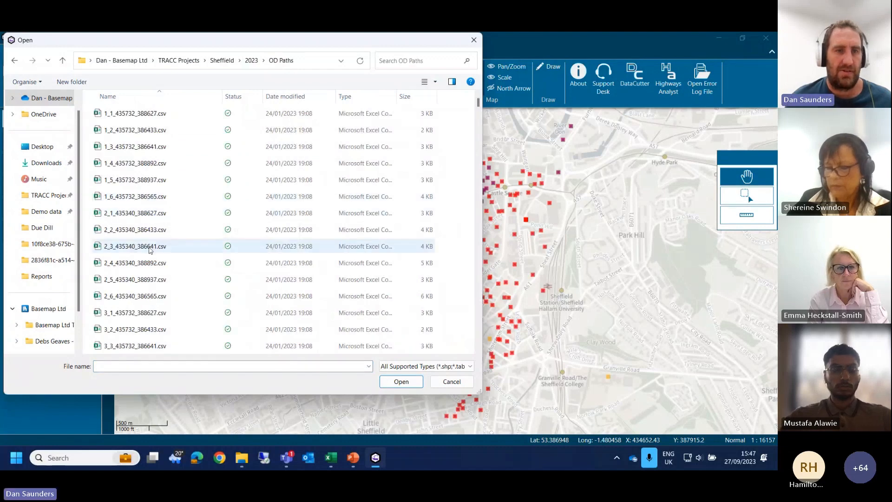
left_click(118, 268)
double_click(117, 268)
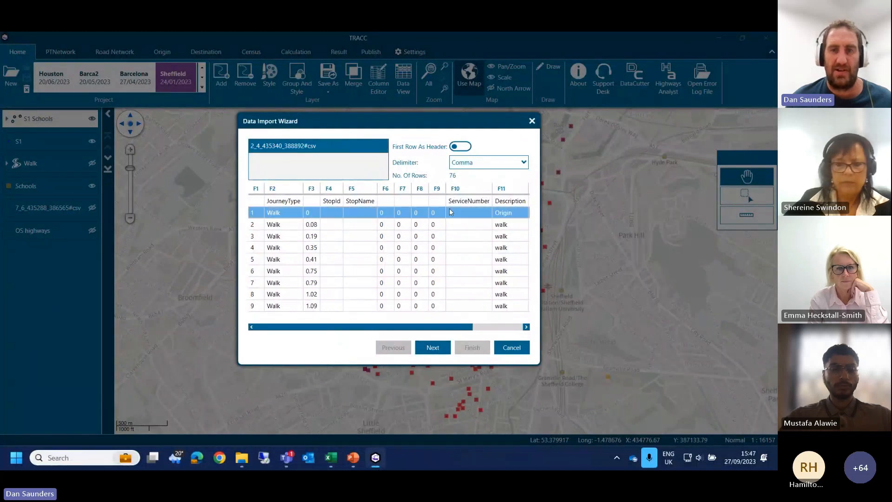
Step: Import the path file with its first row as header, using XCoord and YCoord as the coordinate columns
left_click(461, 147)
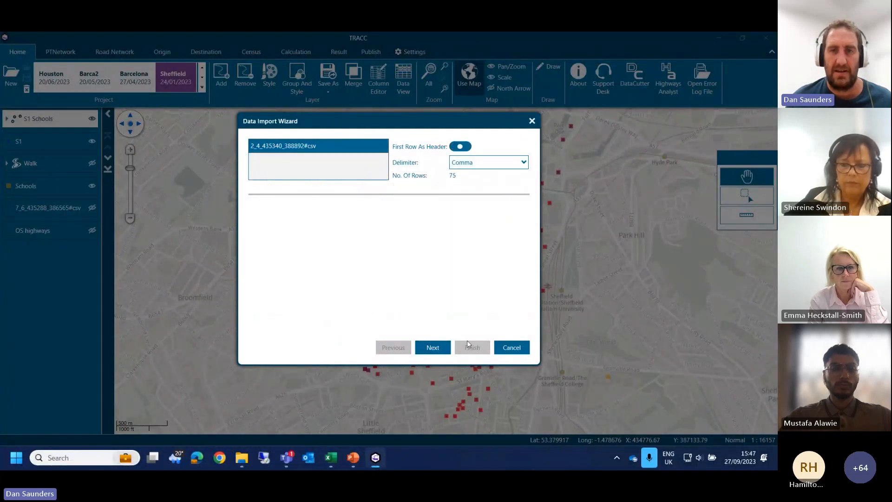
left_click(434, 353)
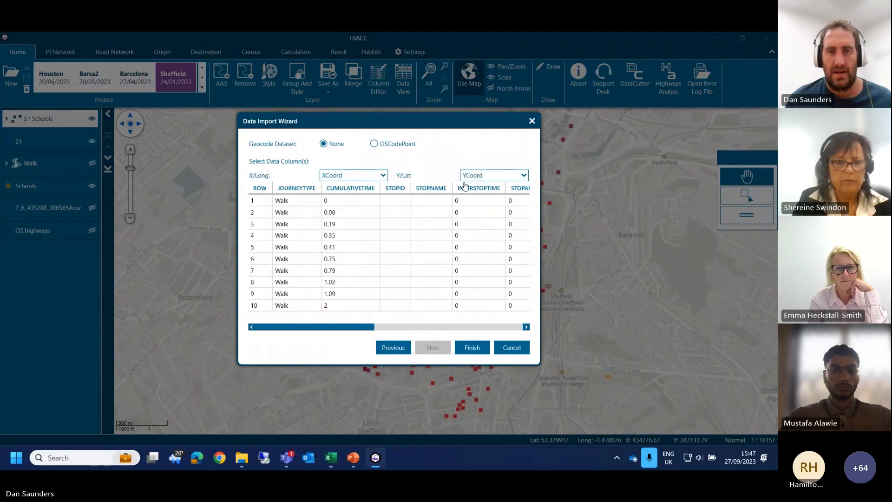
left_click(471, 347)
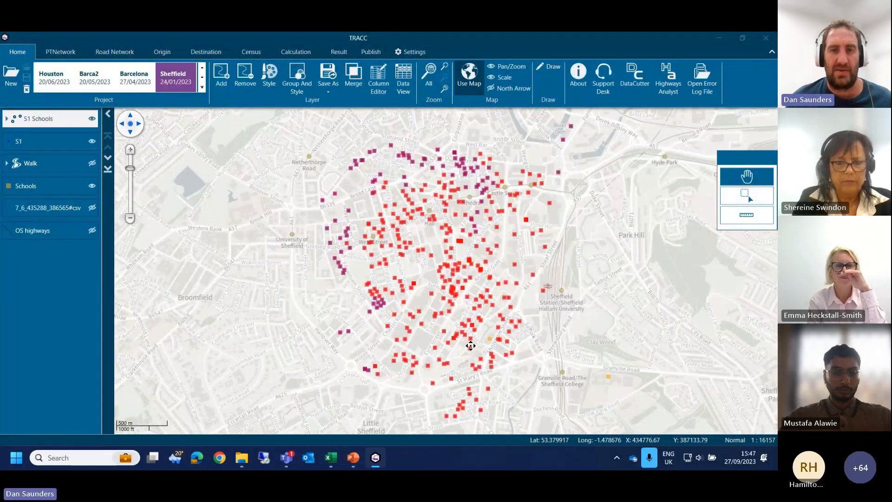
Step: Enlarge the circle symbols of the 2_4_435340_388892 path layer
right_click(54, 124)
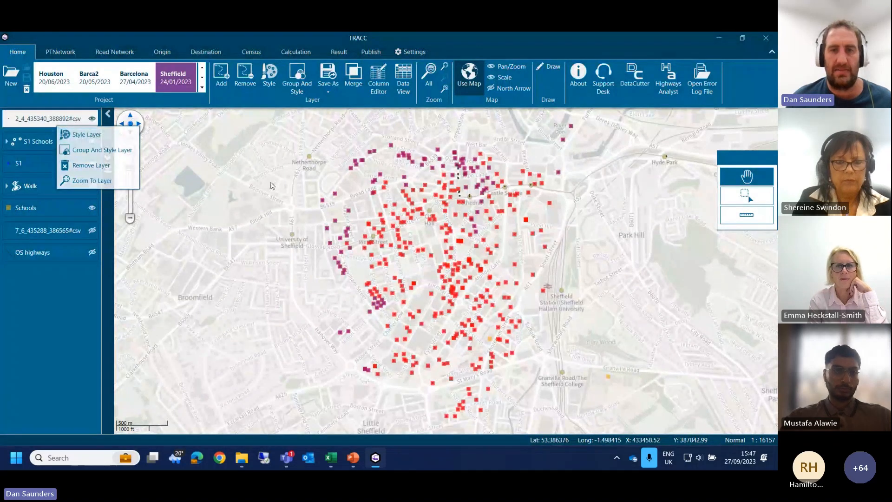
left_click(139, 134)
left_click_drag(316, 201, 342, 200)
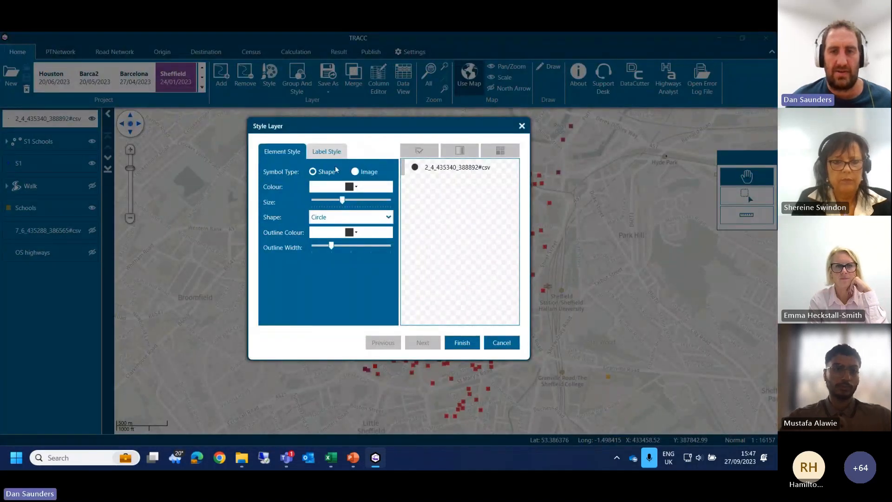
left_click(471, 344)
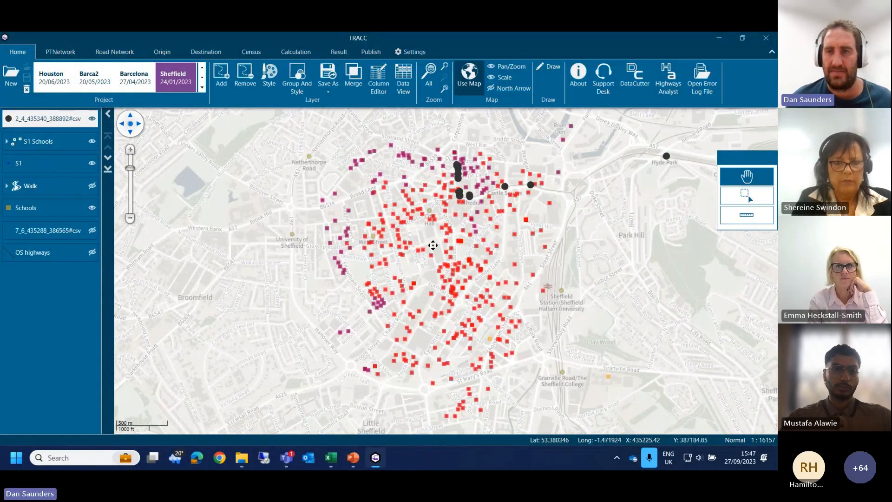
Step: Follow the path's points from the city centre to Attercliffe on the map, and hide the S1 Schools layer
left_click_drag(433, 246, 175, 263)
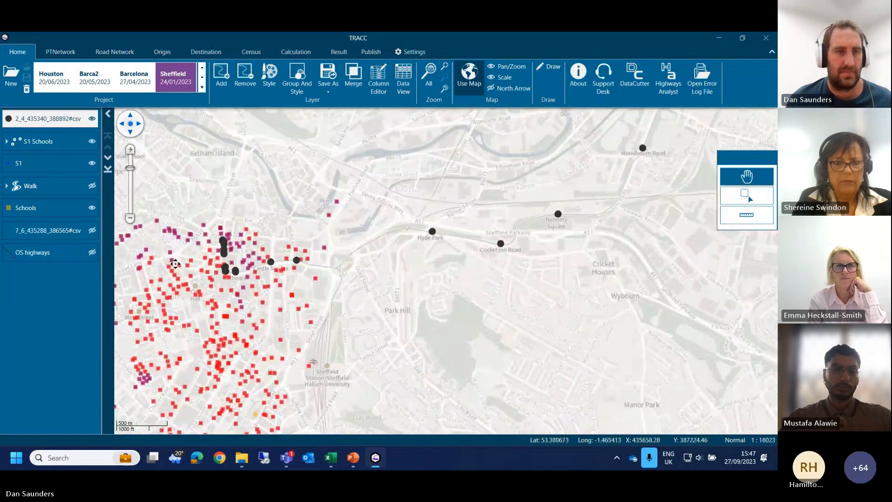
right_click(53, 121)
left_click(89, 173)
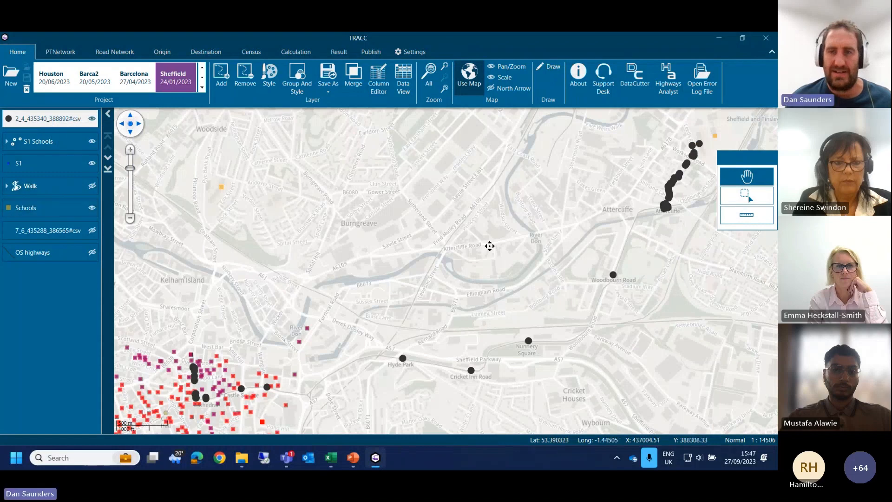
left_click_drag(489, 246, 491, 222)
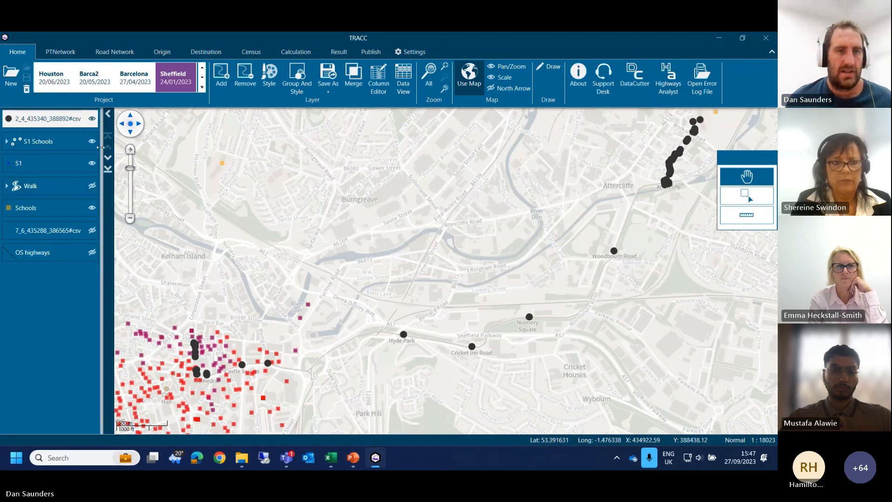
left_click(92, 141)
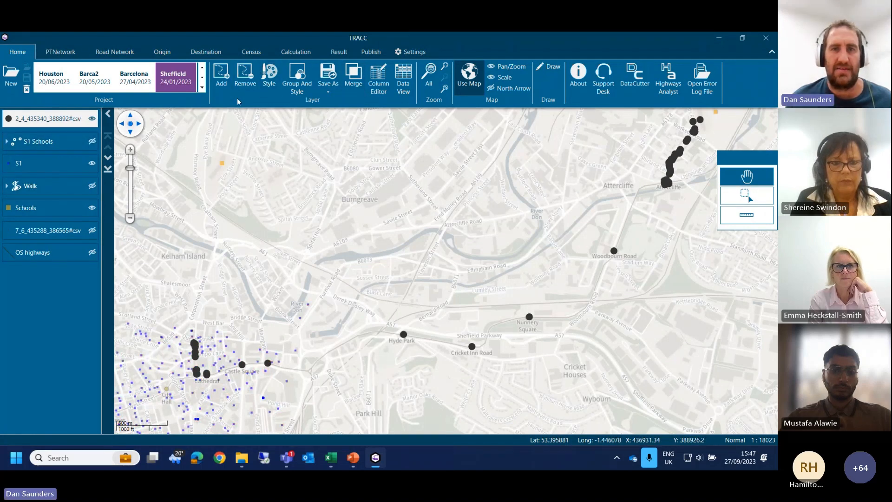
Step: Open the path layer's data view and select all its points within a rectangle from Attercliffe to the city centre
left_click(403, 88)
left_click(747, 195)
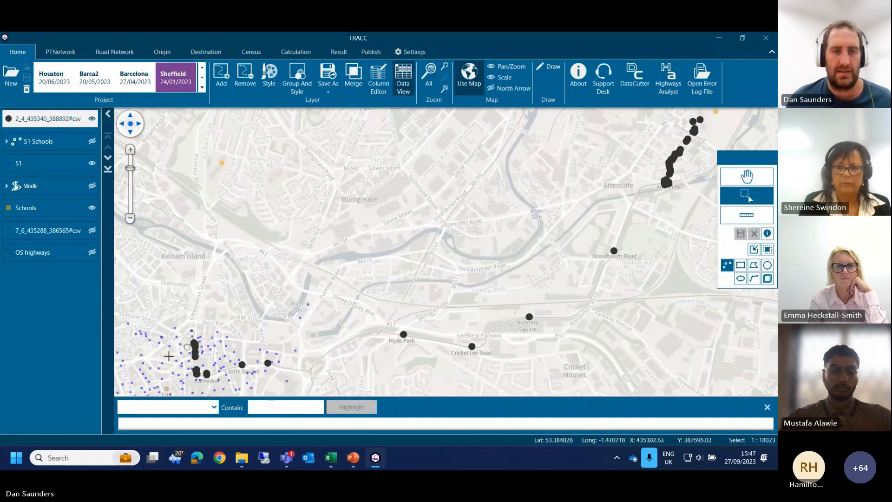
left_click(741, 267)
left_click_drag(722, 115, 208, 379)
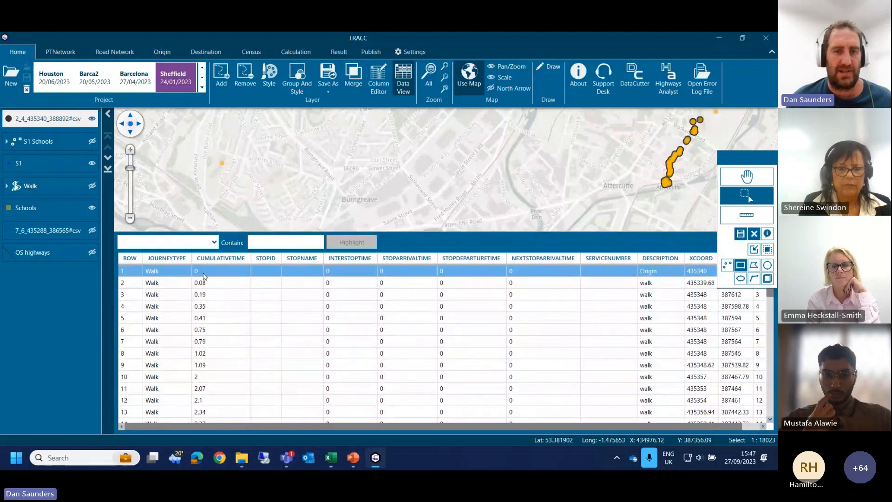
Step: Examine the path's records from the initial walk to boarding the tram at Cathedral, including its stop times and service number
left_click(200, 310)
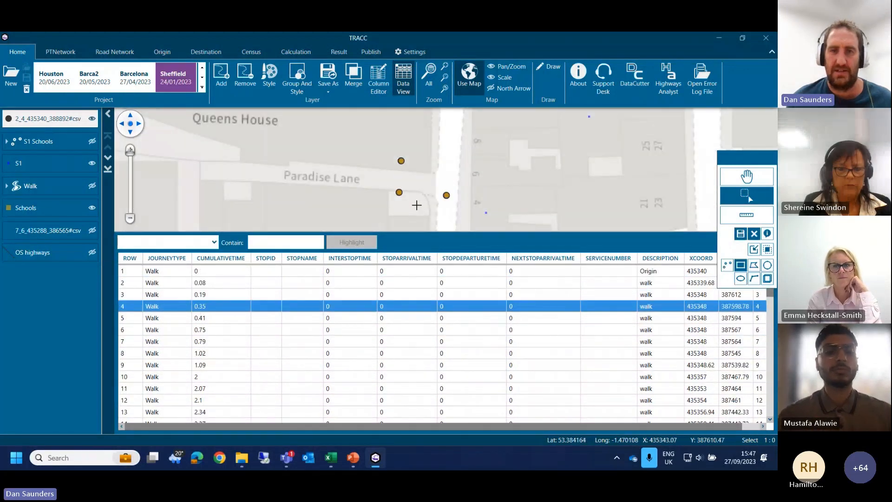
scroll(184, 345, "down", 3)
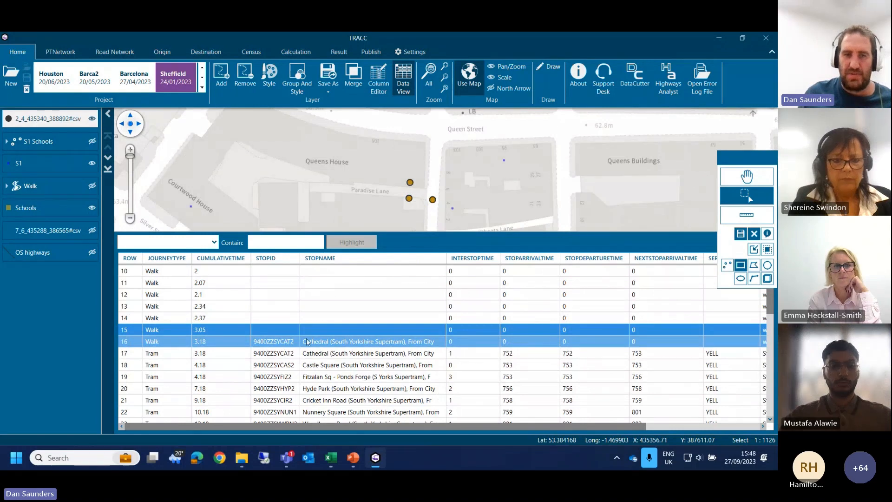
left_click(201, 346)
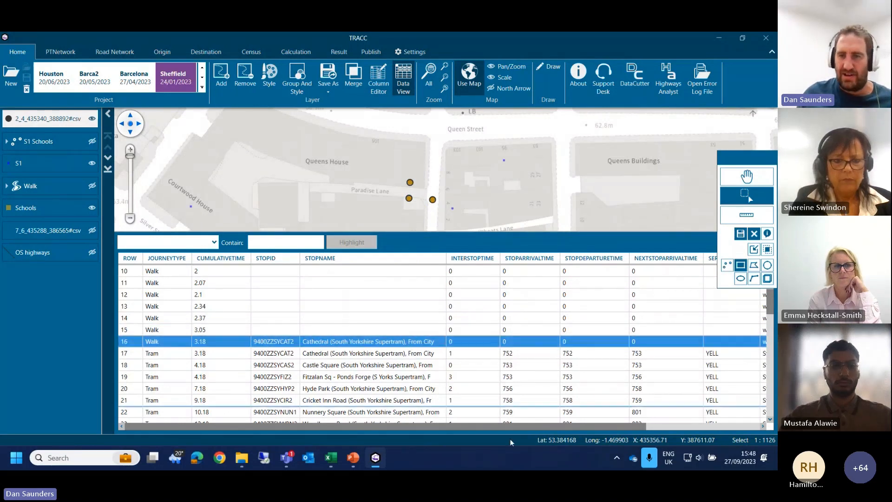
scroll(447, 386, "right", 2)
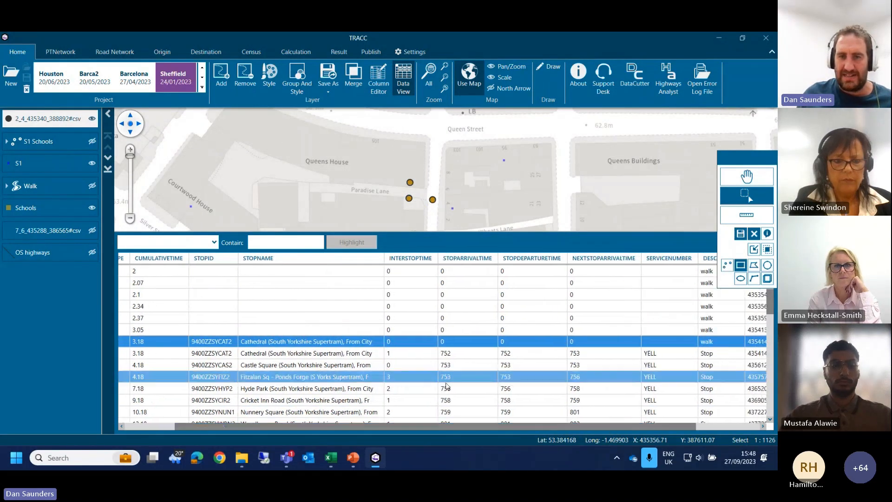
left_click(447, 354)
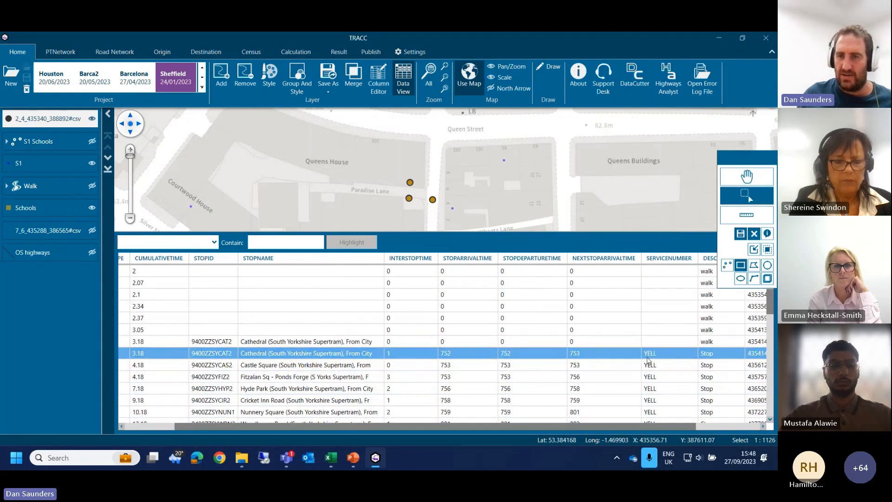
Step: Check the tram stops as far as Attercliffe, locate that stop on the map, and review the walking records to the destination
scroll(530, 362, "down", 4)
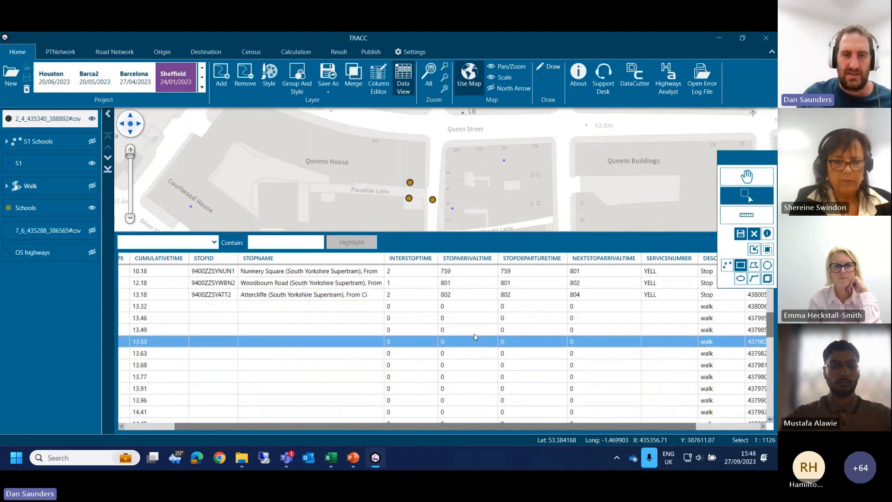
scroll(399, 288, "up", 4)
scroll(372, 344, "down", 2)
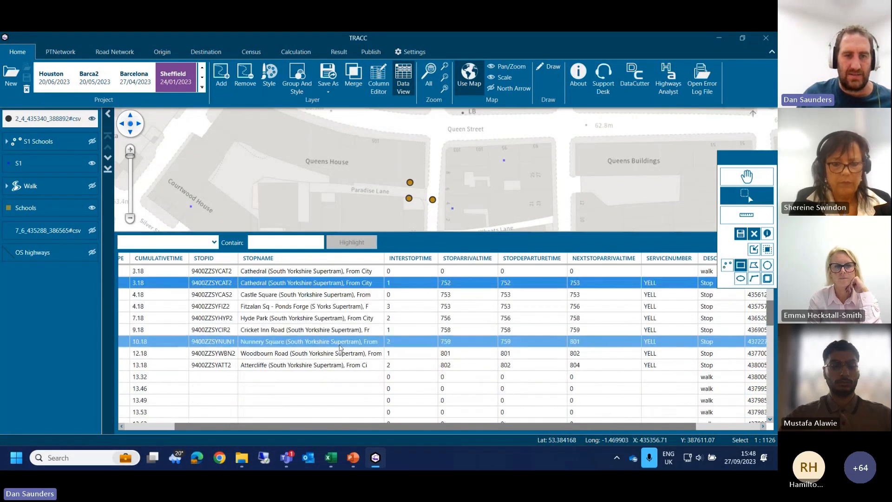
left_click(330, 365)
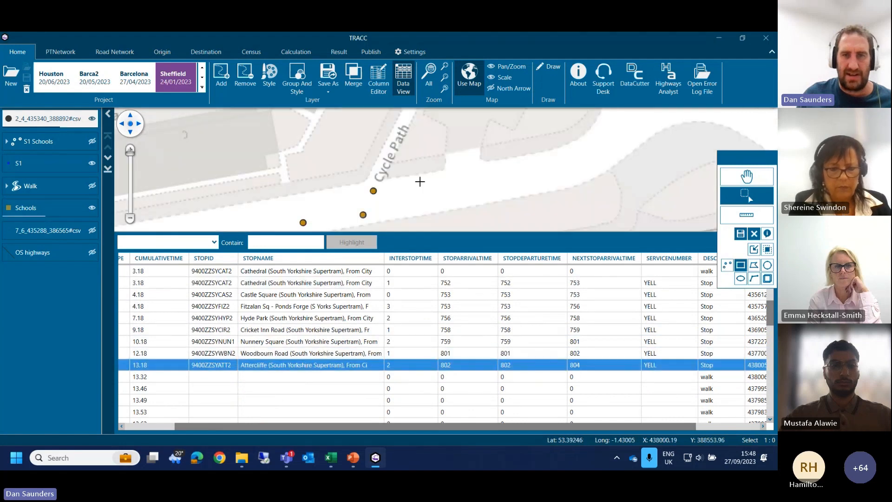
scroll(420, 182, "down", 2)
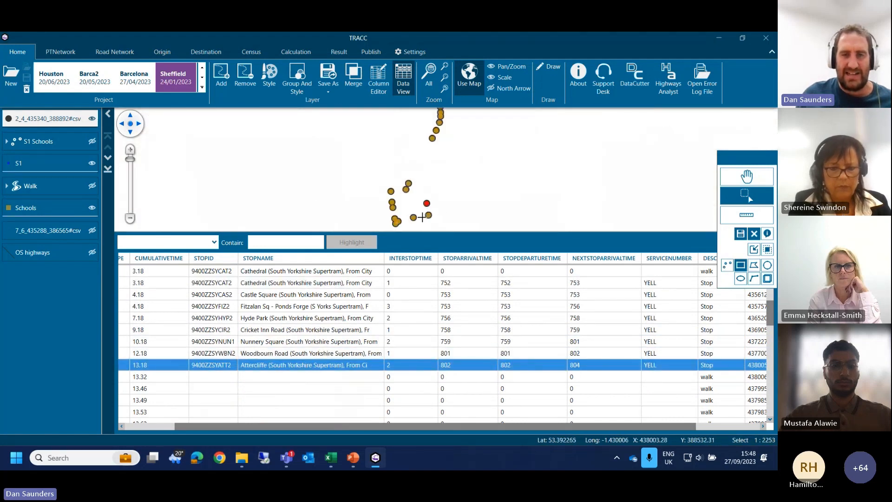
scroll(279, 353, "down", 6)
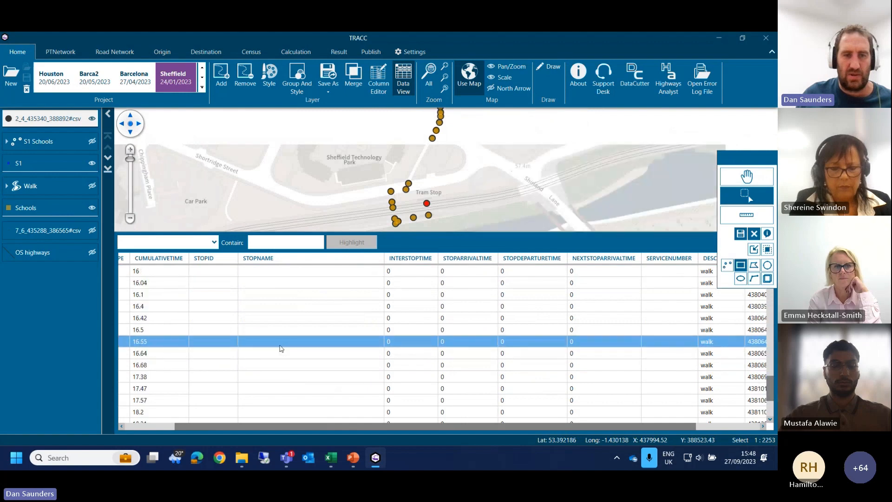
scroll(280, 348, "down", 3)
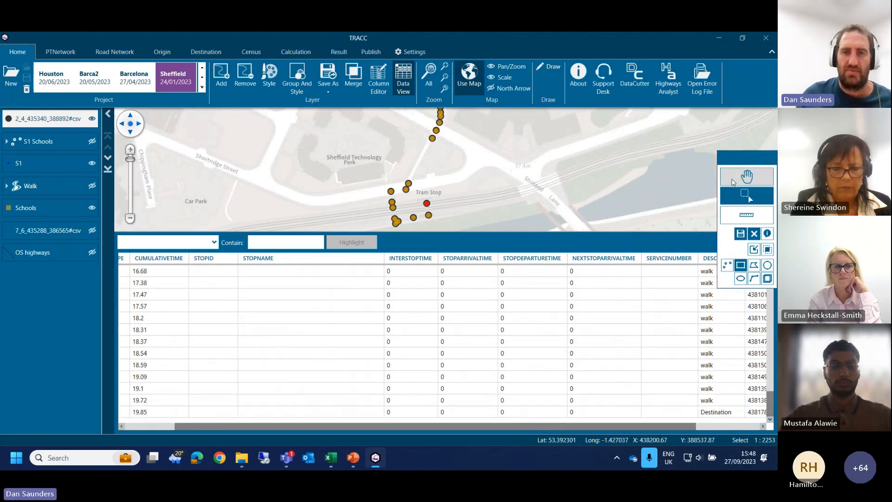
Step: Trace the walking points on the map from the Attercliffe tram stop past Shirland Close to Britnall Street
left_click(733, 182)
left_click_drag(466, 182, 380, 283)
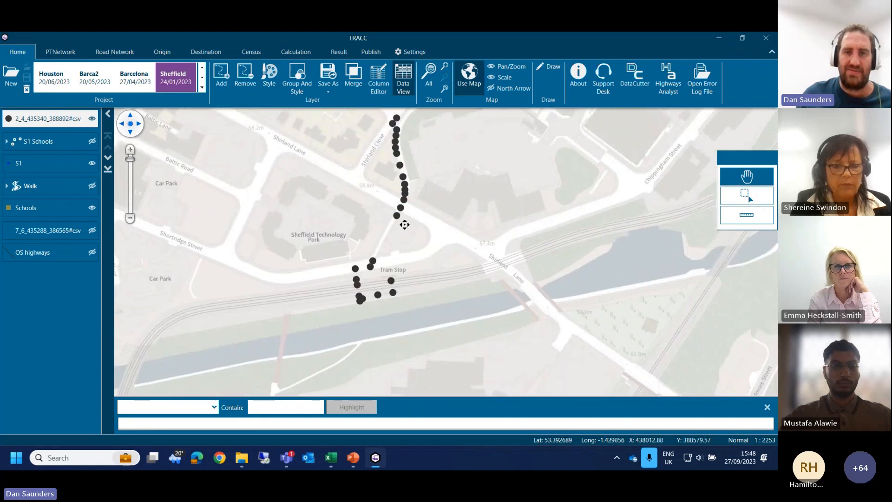
left_click_drag(405, 224, 413, 235)
left_click_drag(407, 184, 387, 236)
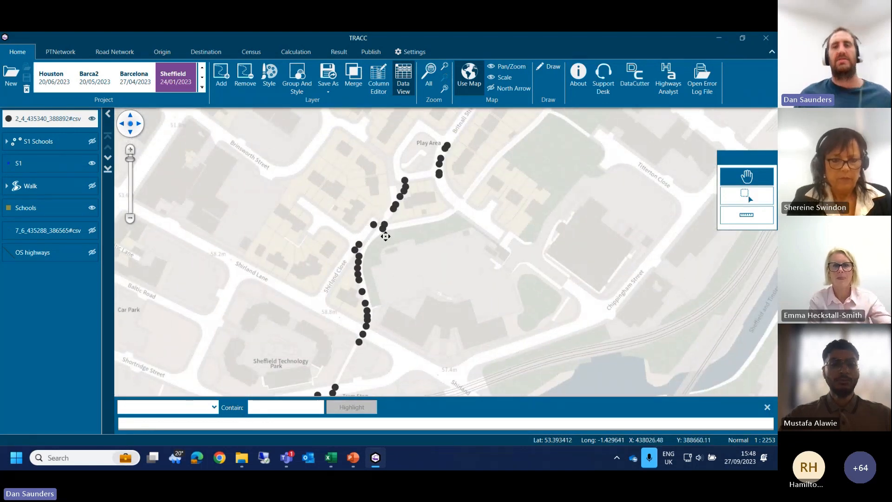
left_click_drag(386, 236, 390, 286)
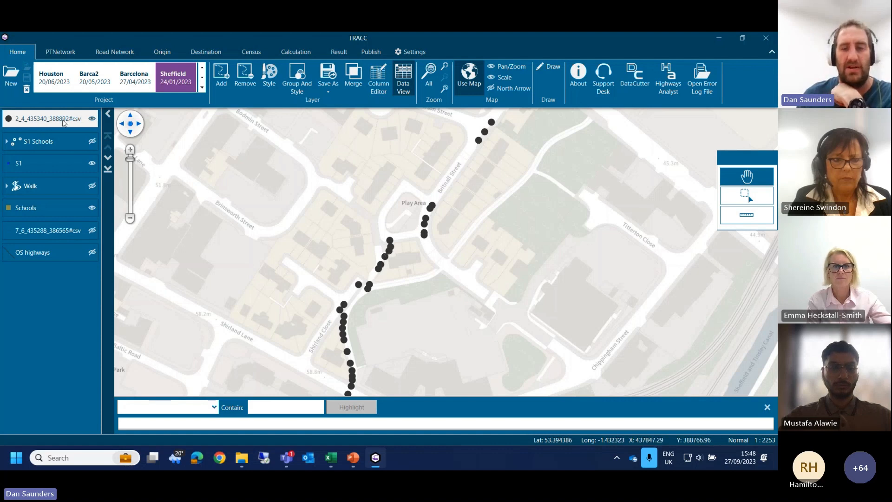
Step: Close the data view and remove the 2_4_435340_388892 path layer and the S1 Schools layer
left_click(767, 407)
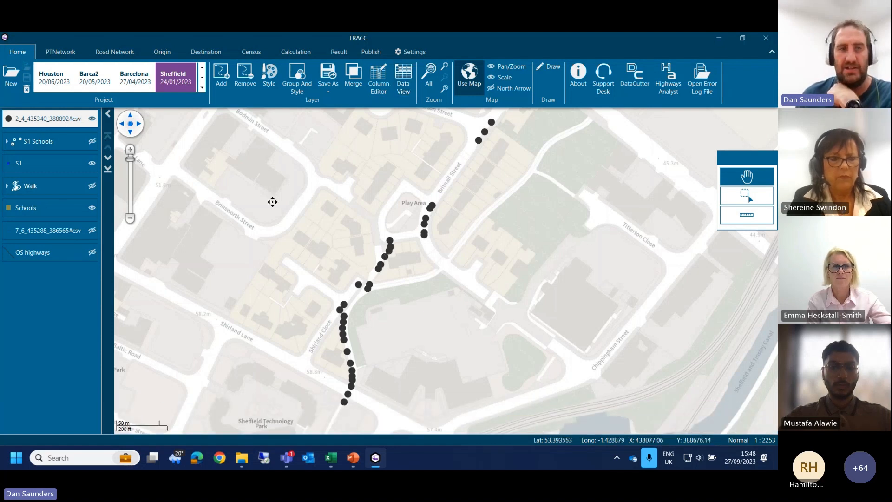
right_click(52, 116)
left_click(81, 157)
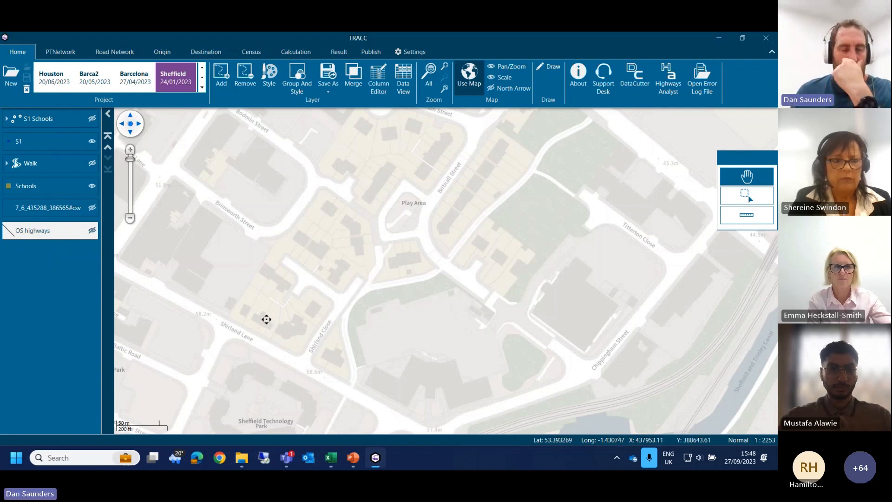
right_click(52, 125)
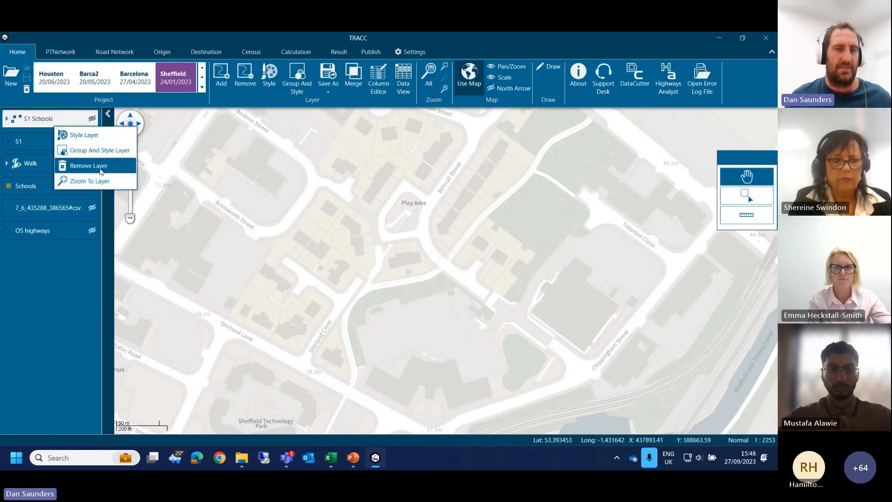
left_click(88, 165)
left_click(100, 181)
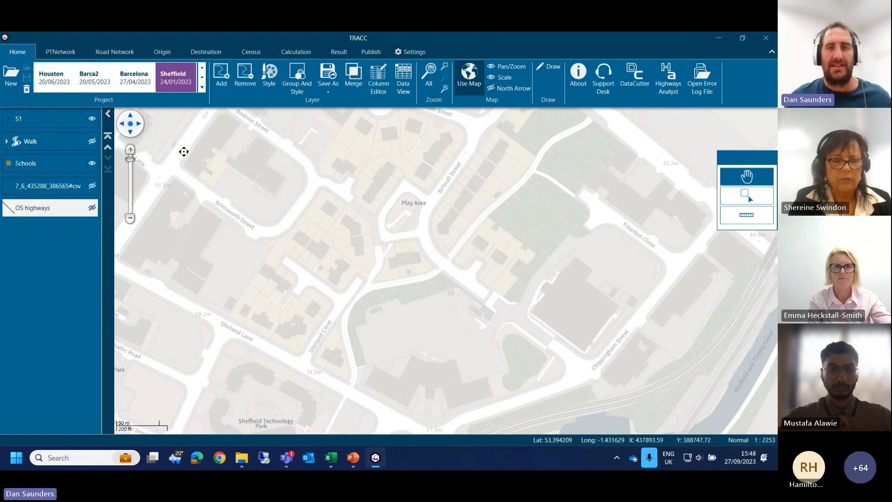
Step: Switch the displayed origins from S1 to 250 Grid and fit the map to the full extent of that layer
left_click(339, 52)
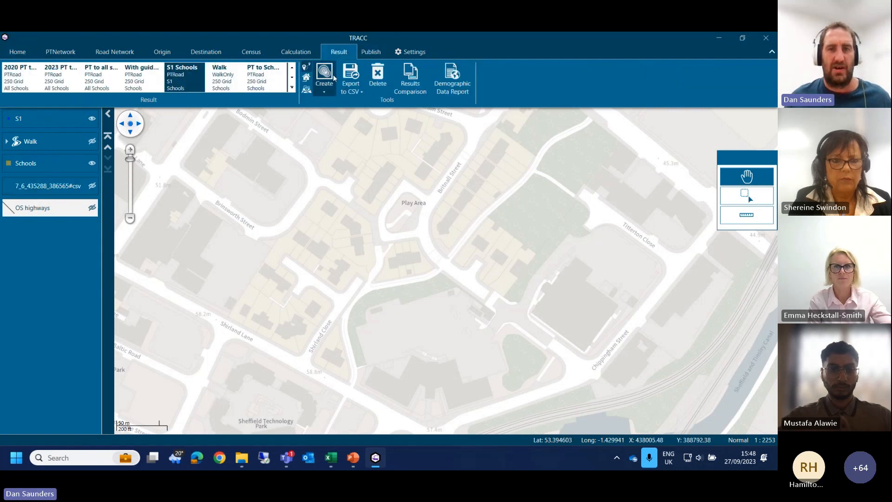
left_click(172, 56)
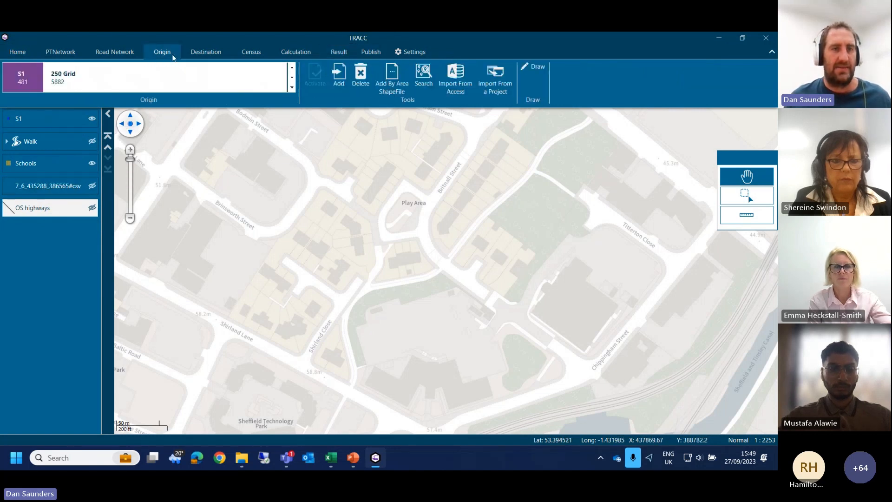
left_click(62, 78)
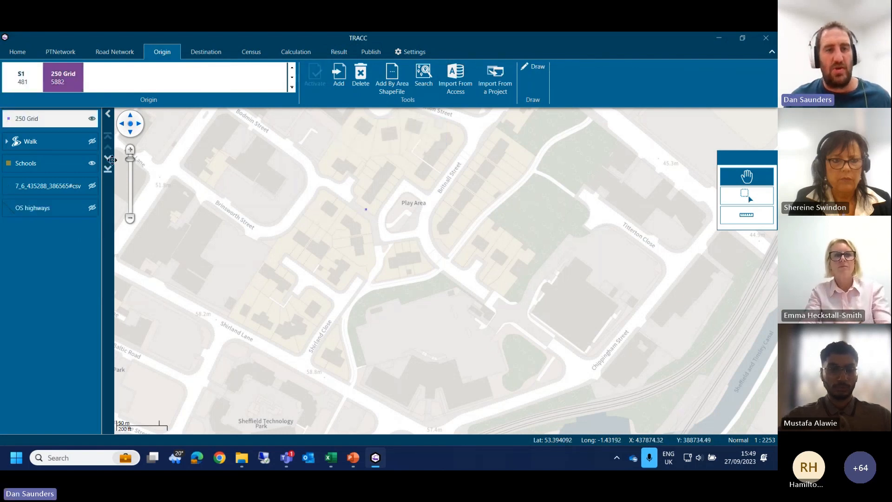
right_click(67, 120)
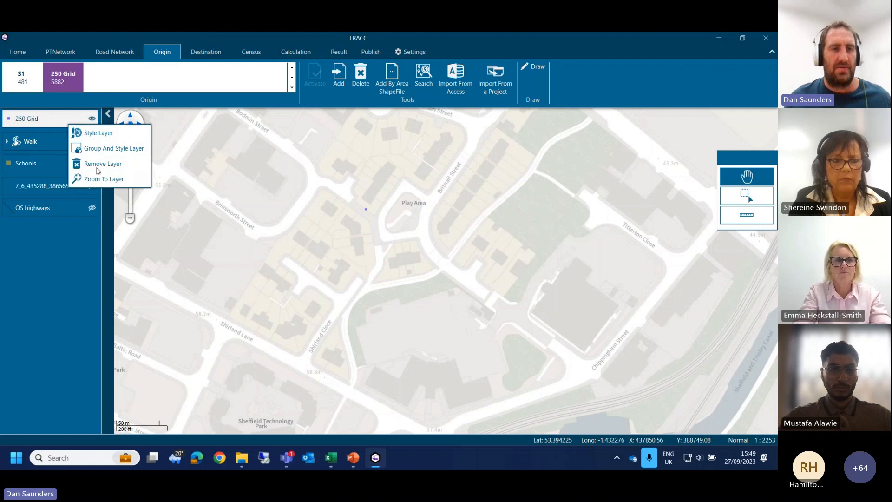
left_click(102, 178)
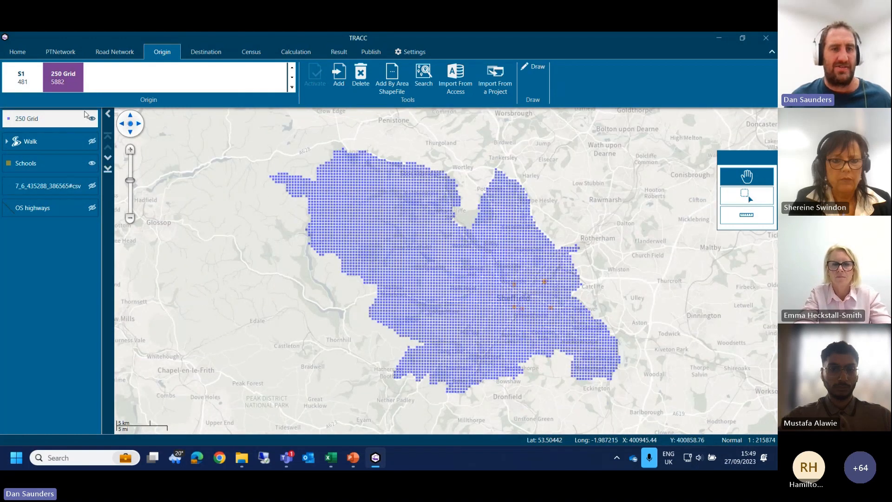
Step: Hide the 250 Grid layer and activate the Oct 22 public transport network
left_click(91, 118)
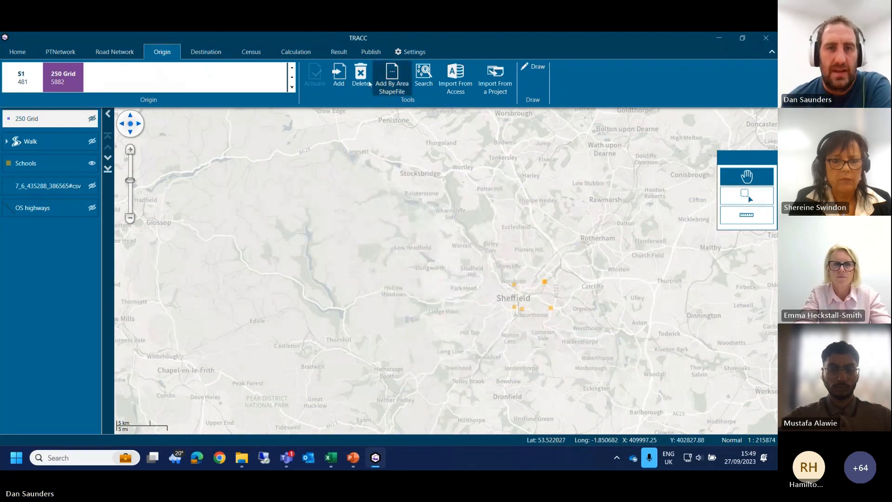
left_click(282, 55)
left_click(338, 52)
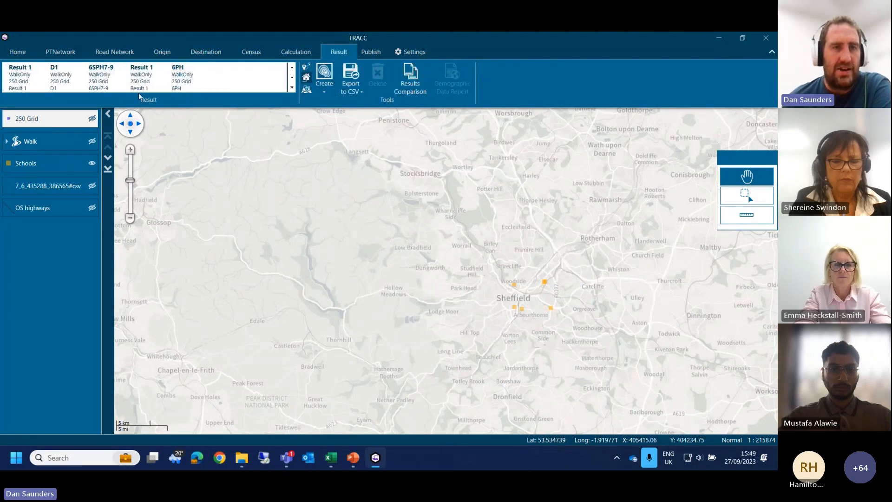
left_click(105, 86)
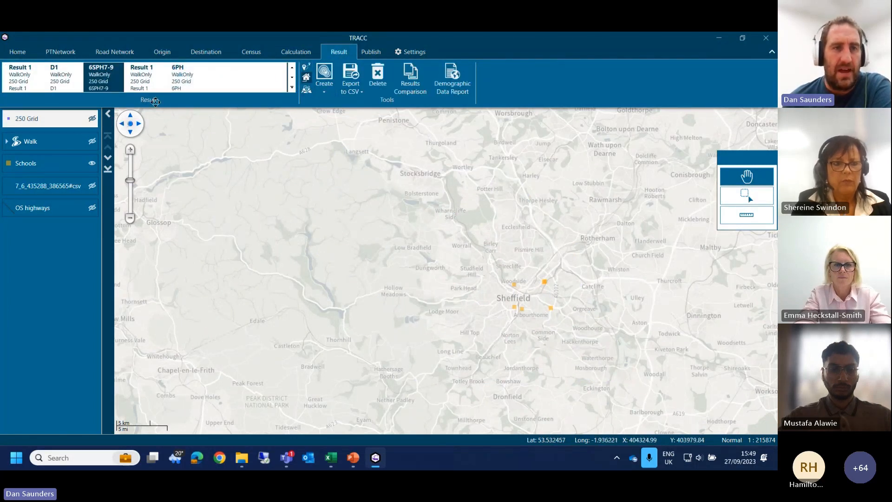
left_click(303, 53)
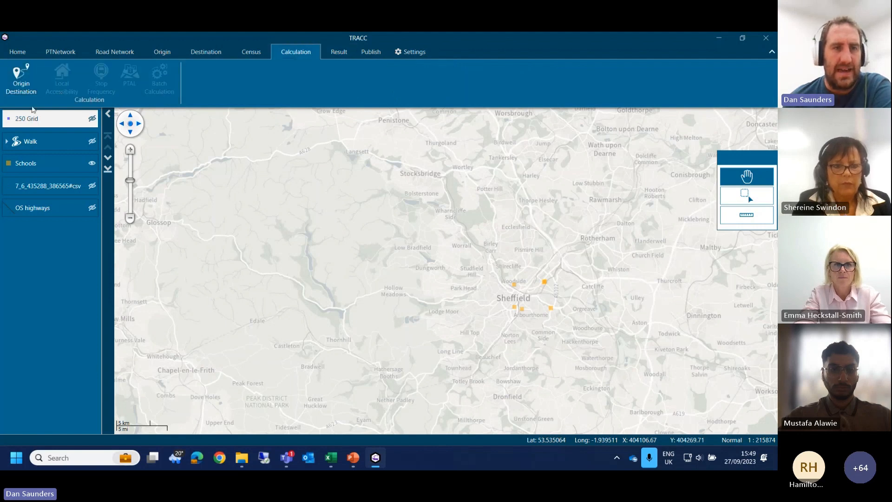
left_click(60, 52)
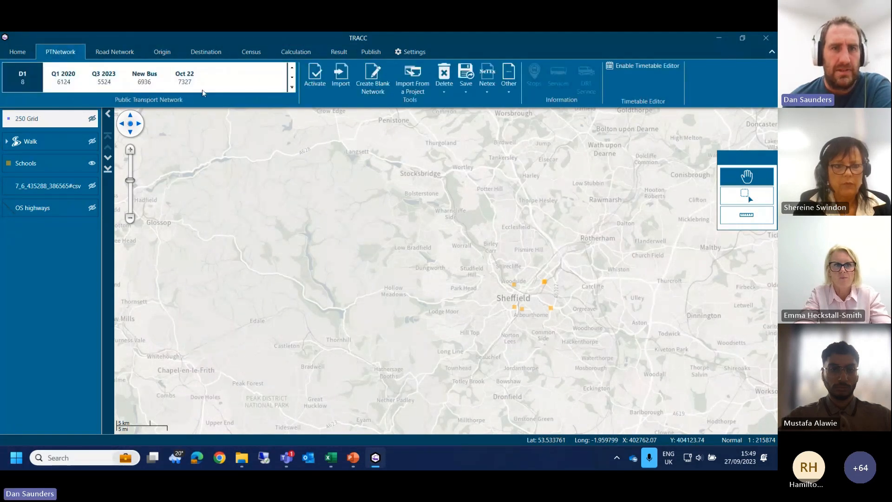
left_click(188, 83)
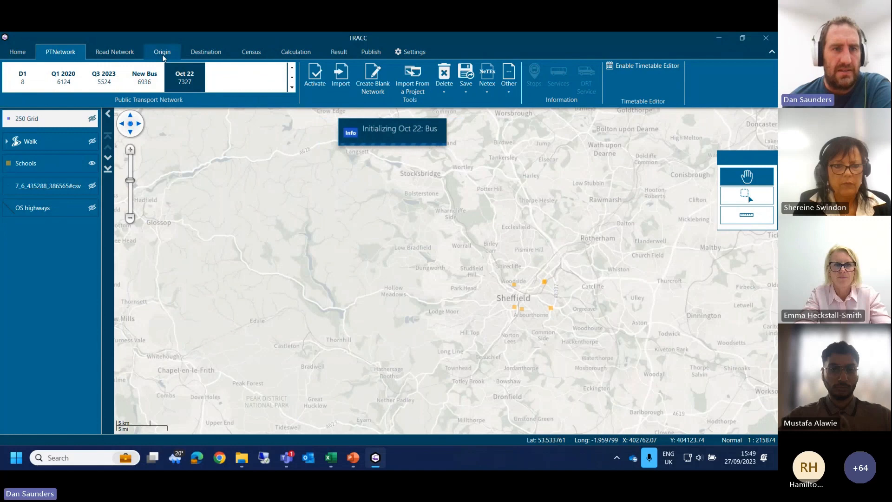
left_click(120, 54)
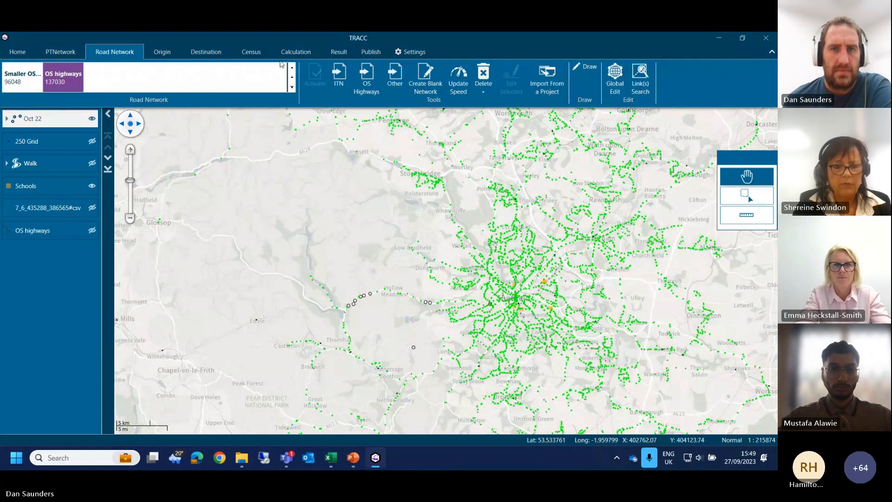
Step: Review the Local Accessibility options for transport modes, day, time period, frequency and walk parameters without running the calculation
left_click(303, 52)
left_click(62, 78)
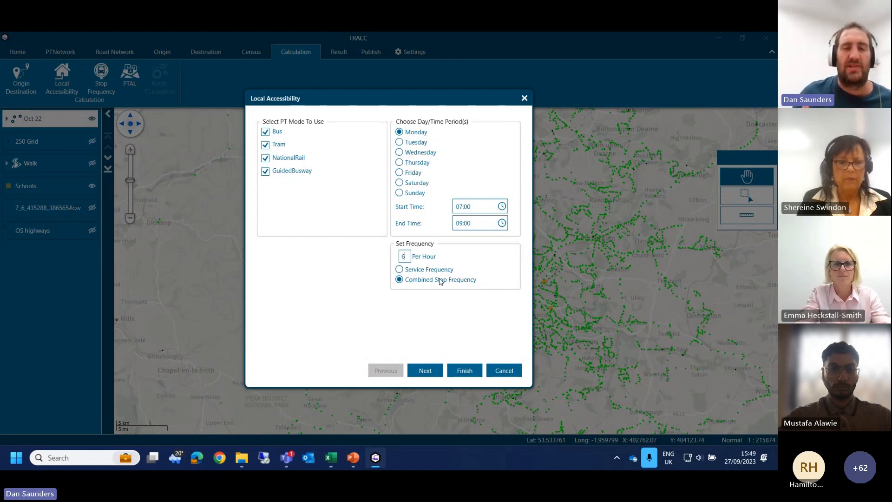
left_click(412, 374)
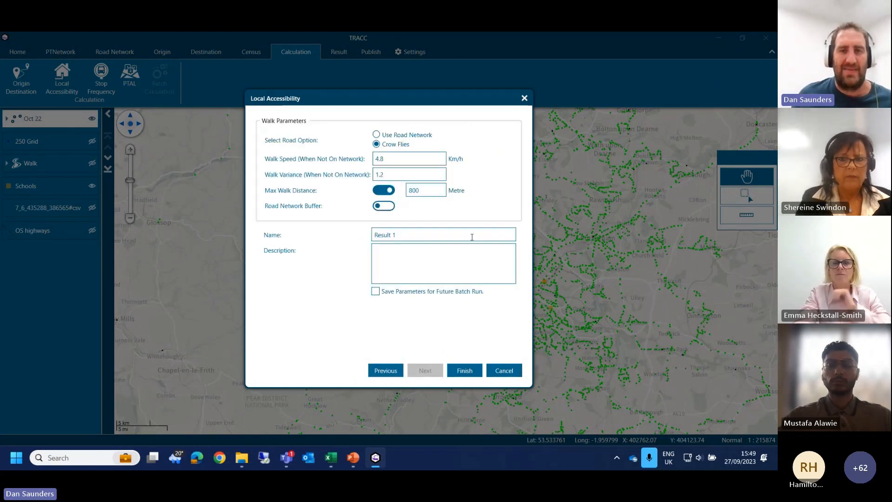
left_click(505, 372)
Step: Display the 6SPH7-9 result as a contour map with two ranges, up to 400 and up to 800, and examine its coverage around Sheffield
left_click(339, 52)
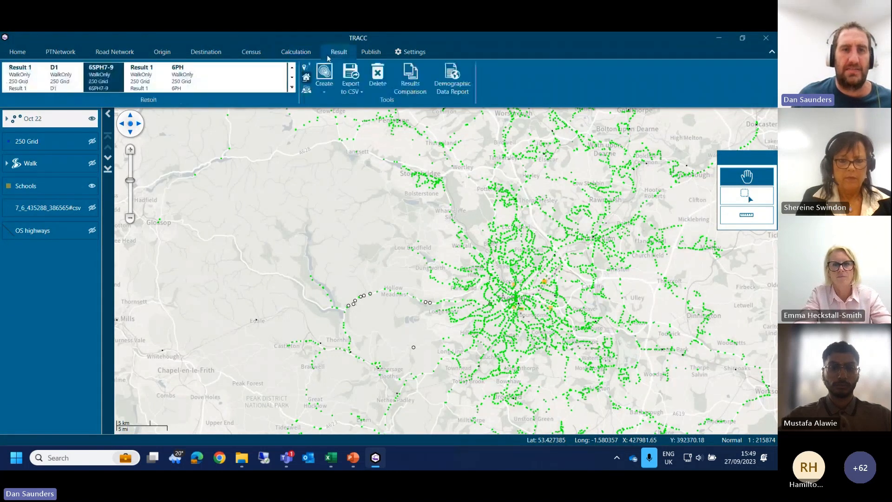
double_click(103, 79)
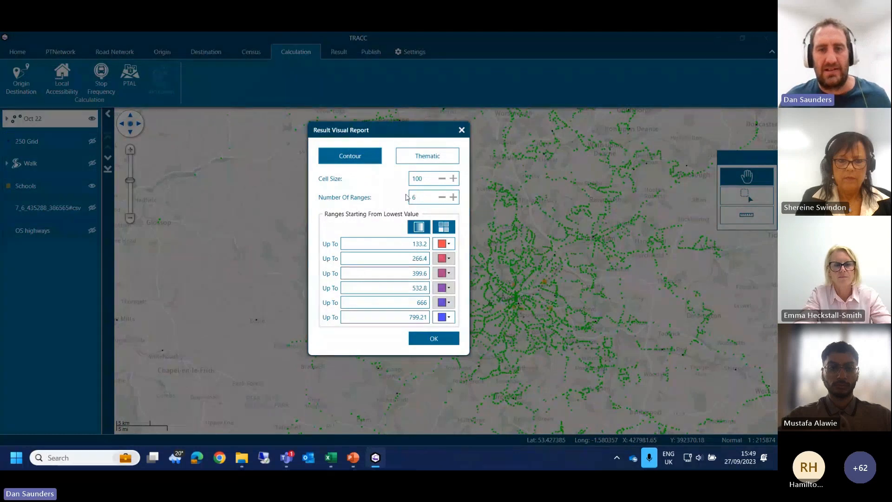
type("2")
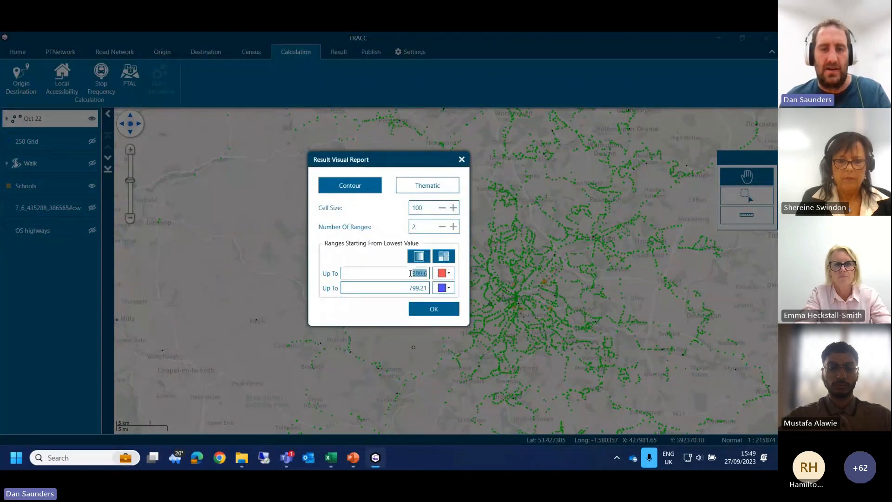
type("400")
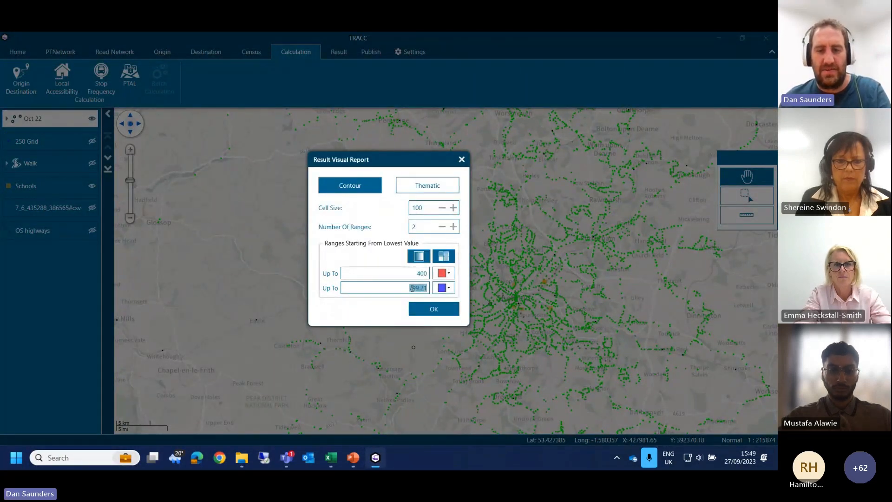
type("800")
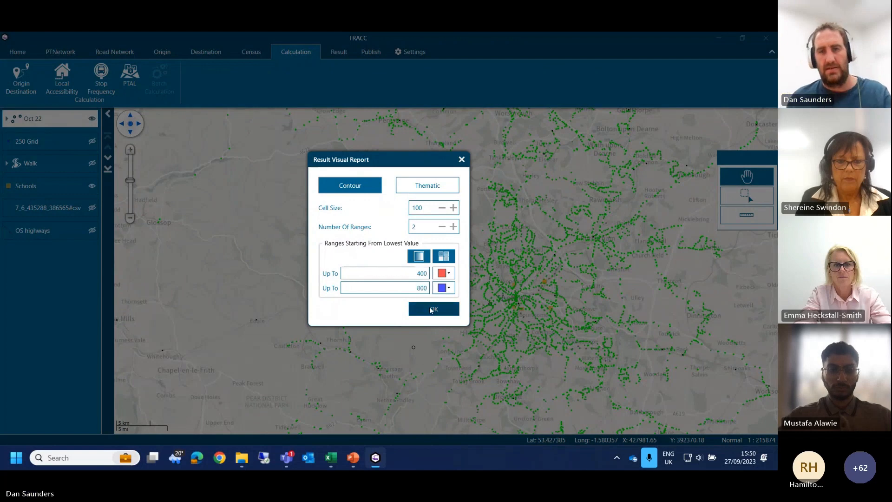
left_click(432, 309)
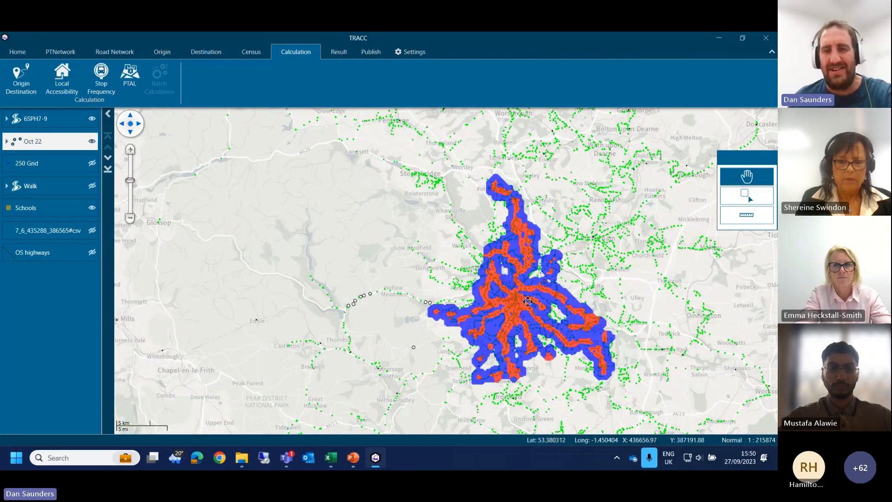
left_click_drag(527, 302, 418, 284)
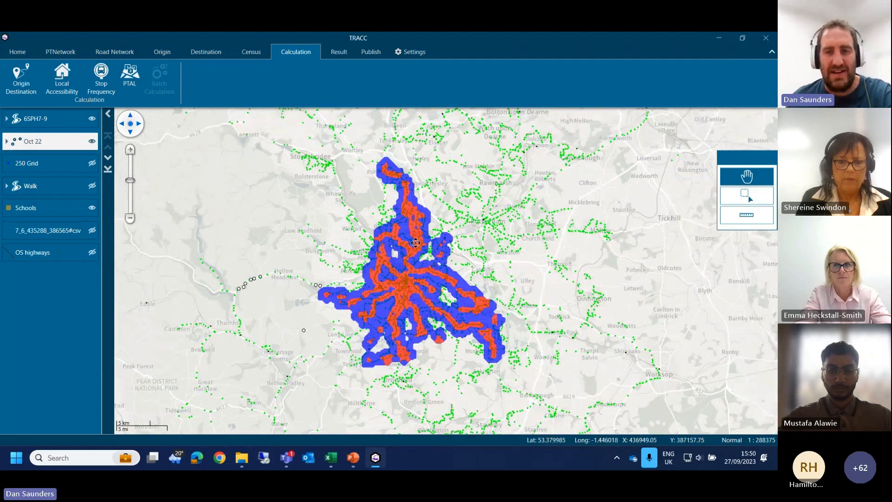
scroll(396, 284, "up", 1)
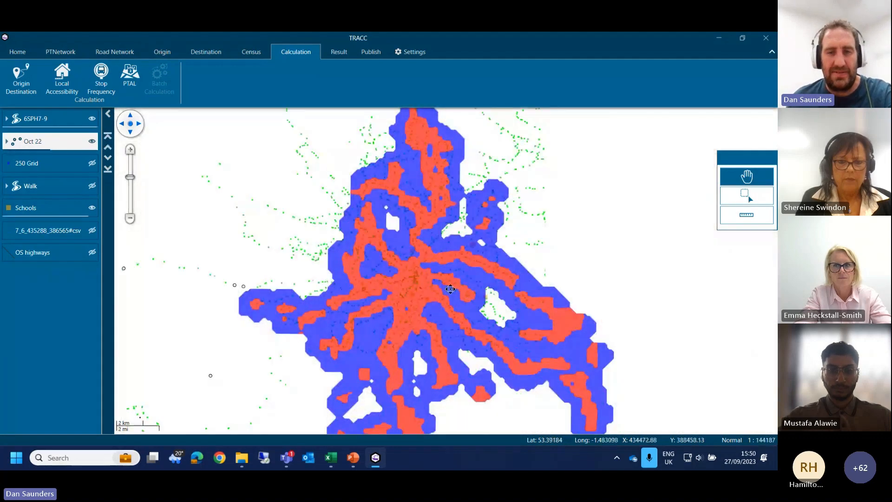
left_click_drag(450, 289, 393, 299)
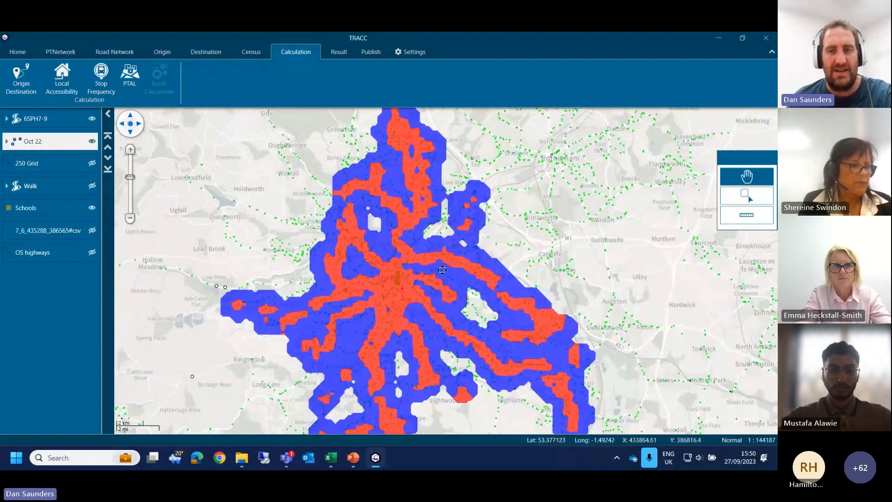
left_click_drag(364, 178, 363, 257)
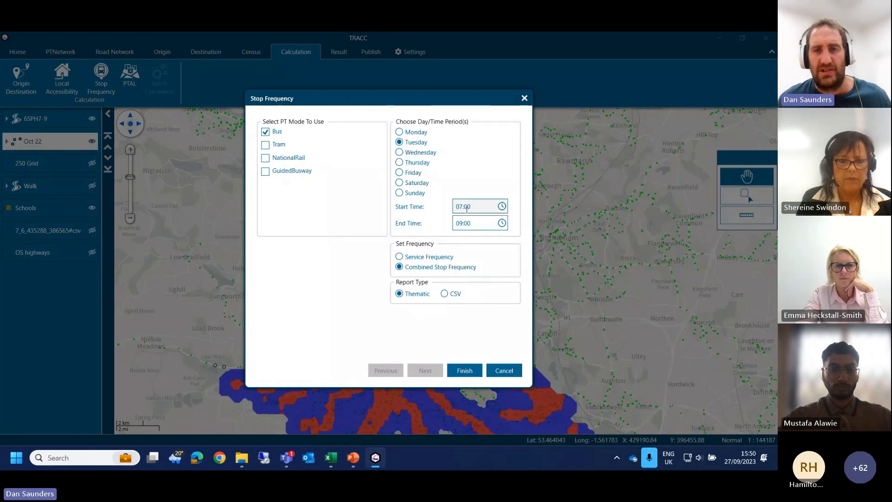
Step: Run a thematic combined Stop Frequency calculation for Tuesday buses from 10:00 to 12:00 and hide the 6SPH7-9 layer
left_click(458, 208)
type("1")
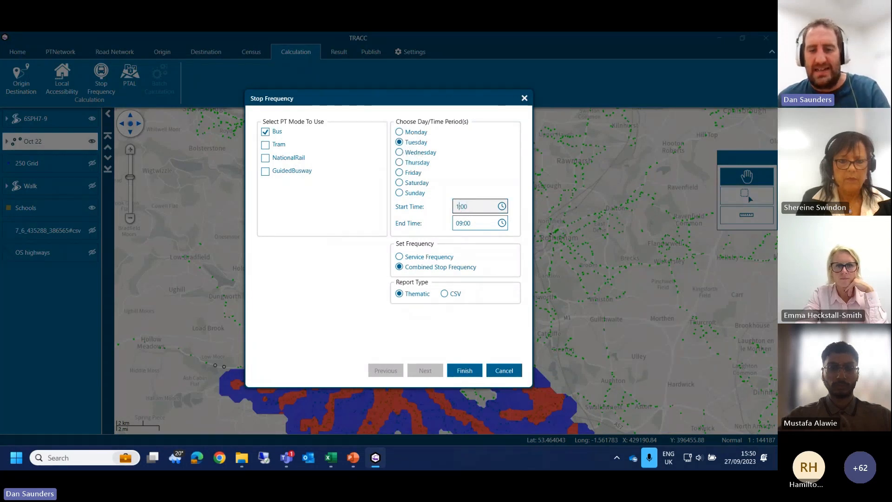
type("0")
left_click(459, 223)
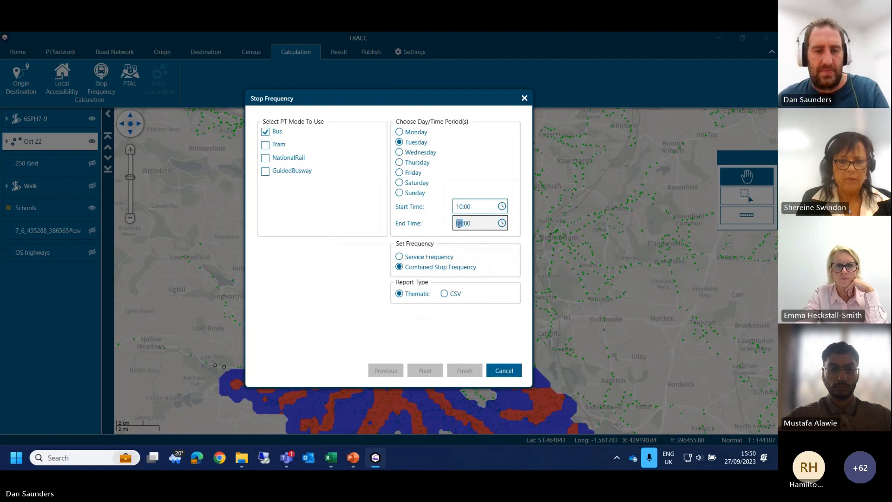
type("12")
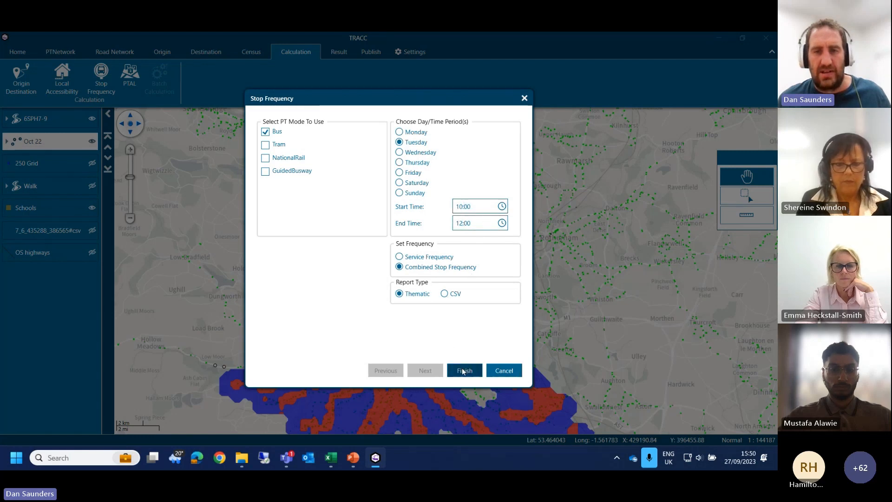
left_click(463, 371)
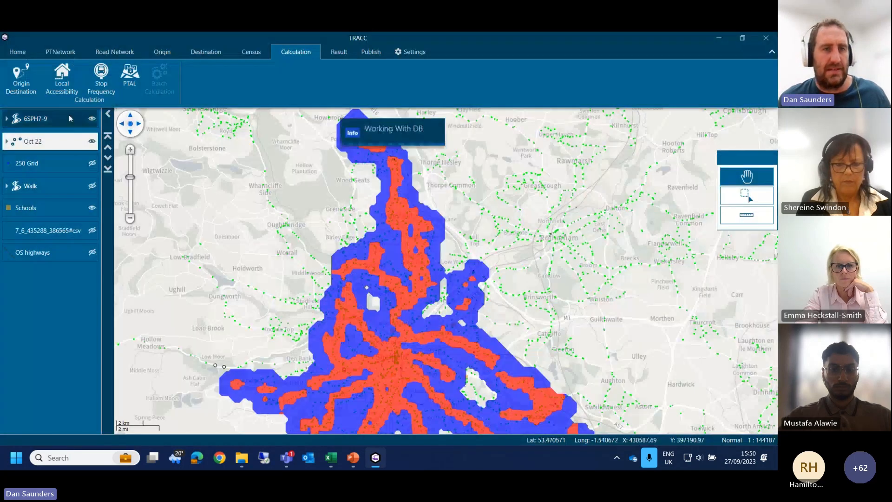
left_click(92, 120)
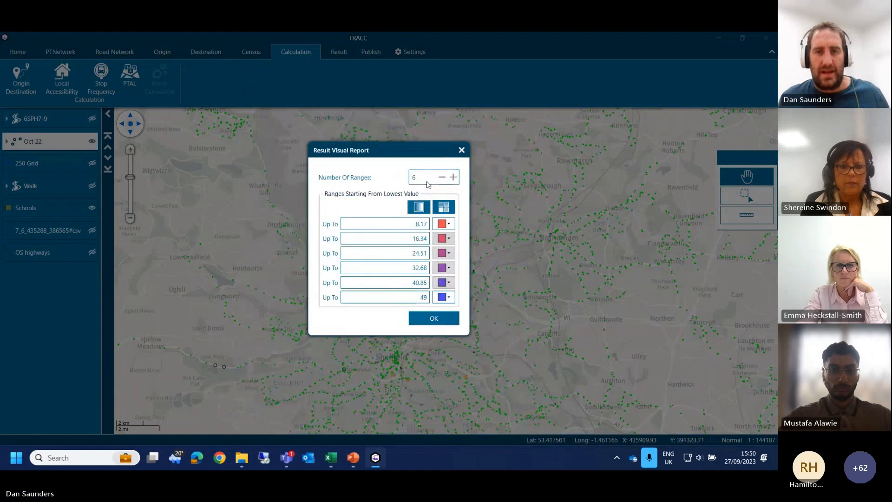
Step: Display the stop frequency report in four ranges, with the first three upper limits set to 1, 6 and 12
double_click(427, 182)
type("4")
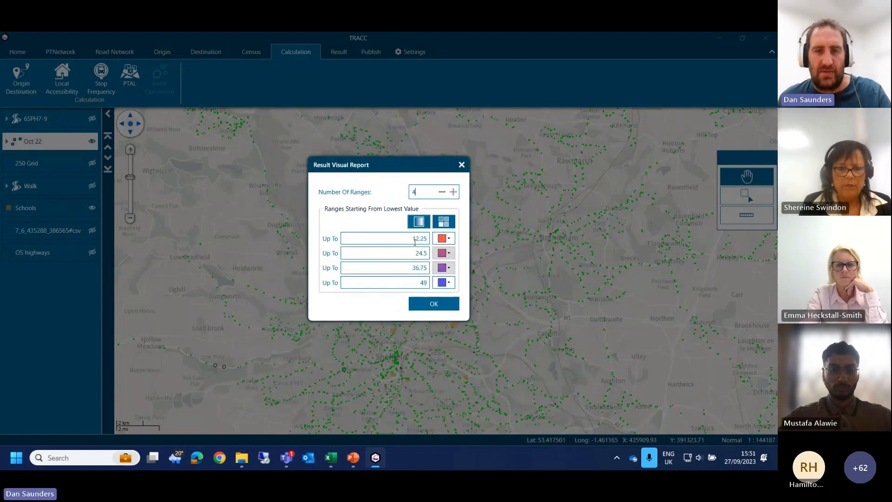
triple_click(418, 253)
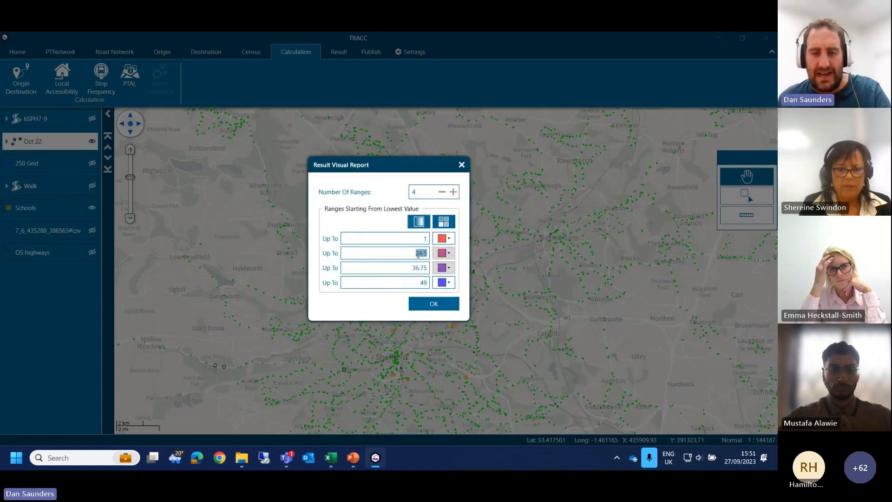
type("6")
double_click(418, 268)
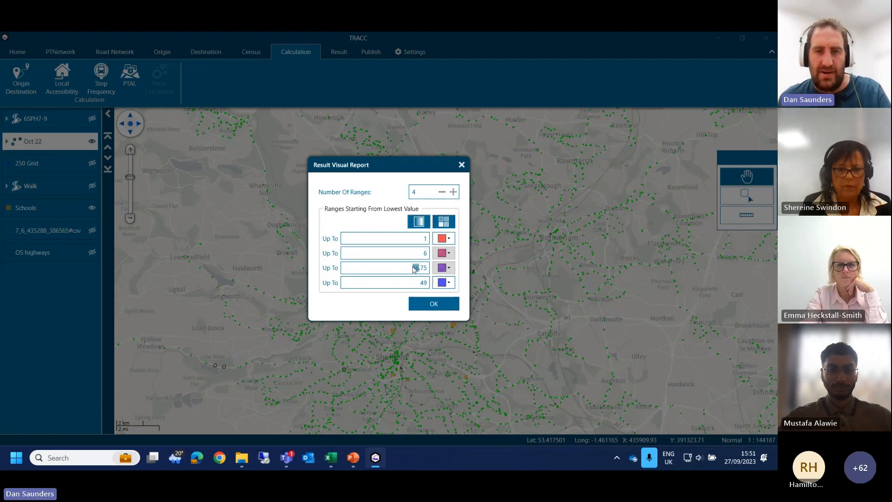
triple_click(408, 269)
type("12")
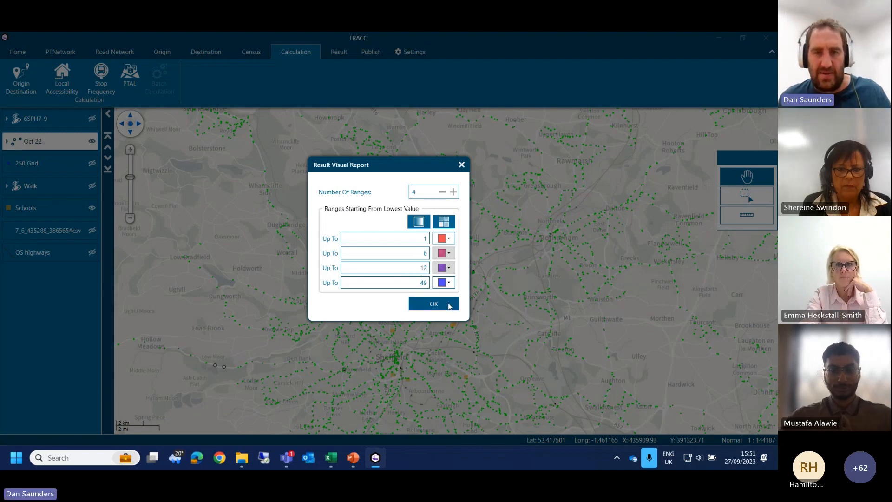
left_click(449, 306)
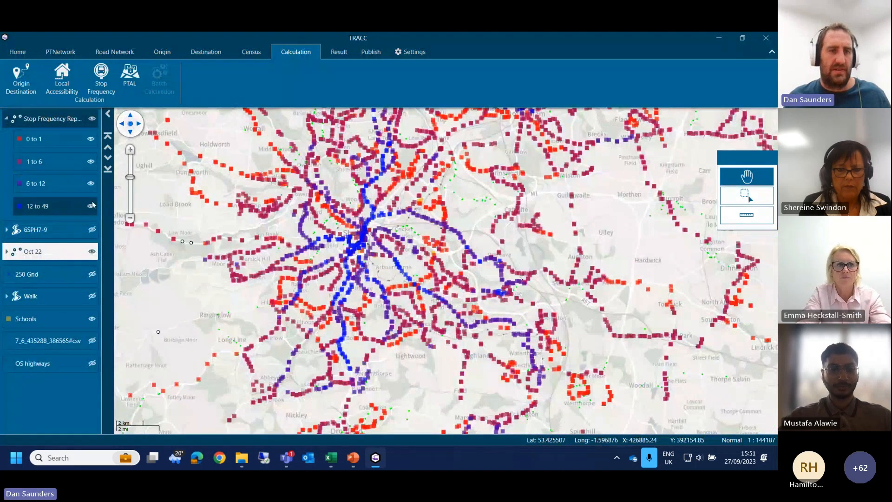
Step: Hide the 0 to 1, 1 to 6 and 6 to 12 ranges of the stop frequency report and examine the 12 to 49 stops
left_click(91, 138)
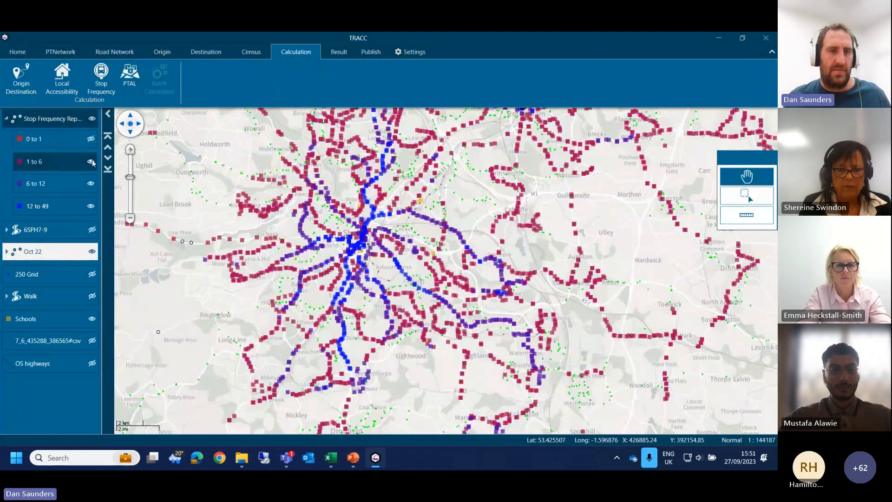
left_click_drag(209, 214, 241, 291)
left_click_drag(528, 217, 484, 154)
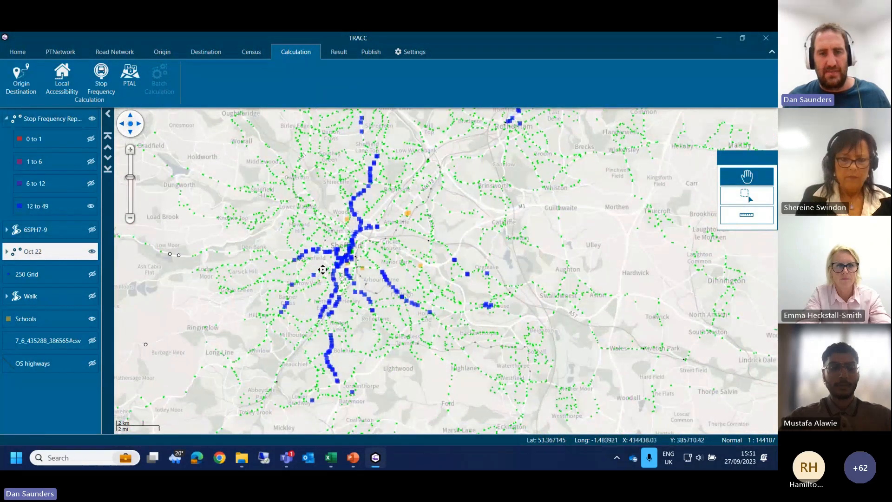
left_click_drag(324, 280, 311, 261)
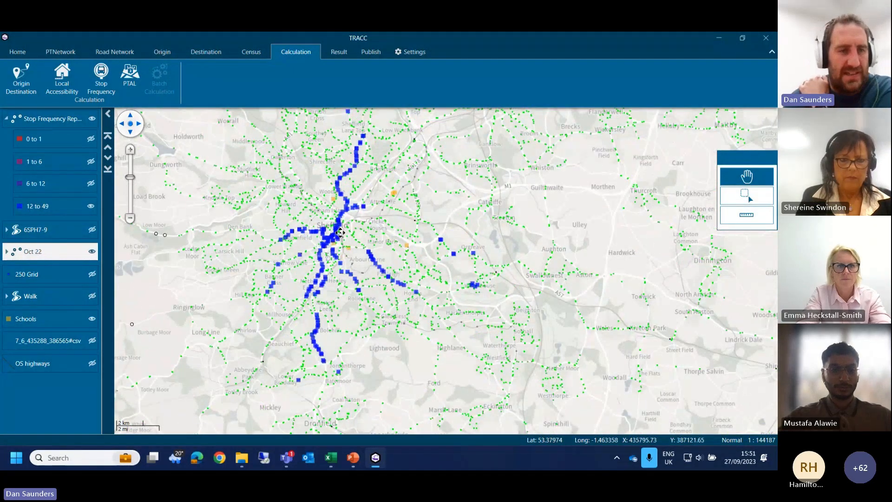
left_click_drag(404, 224, 389, 257)
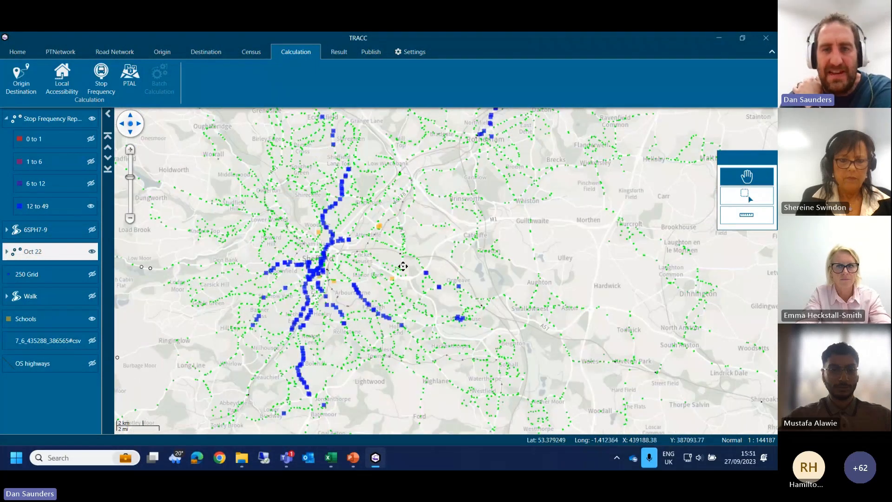
left_click_drag(492, 189, 424, 265)
left_click_drag(350, 235, 428, 169)
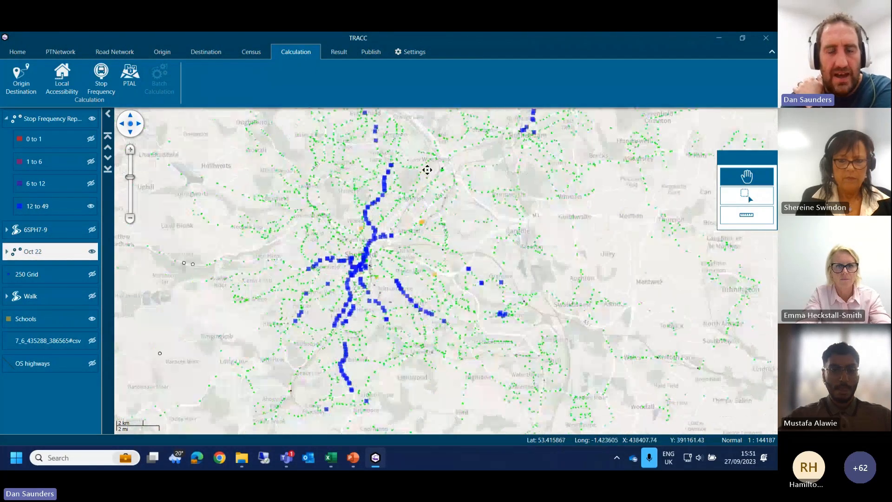
left_click(91, 183)
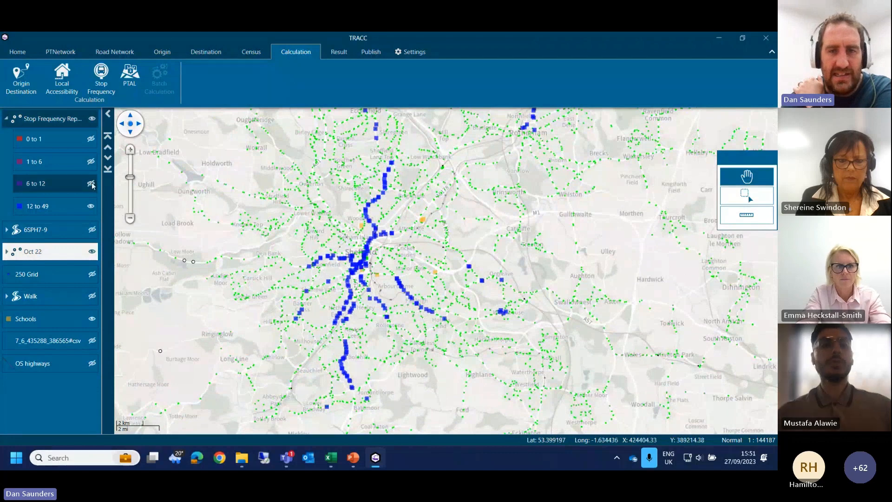
Step: Show the 6 to 12, 1 to 6 and 0 to 1 ranges of the stop frequency report again and examine stops around Sheffield
left_click_drag(391, 290, 383, 241)
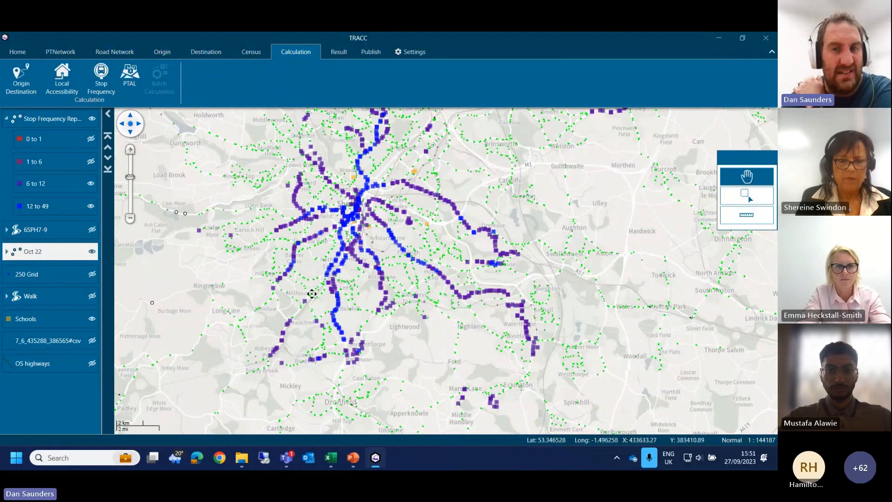
left_click(90, 161)
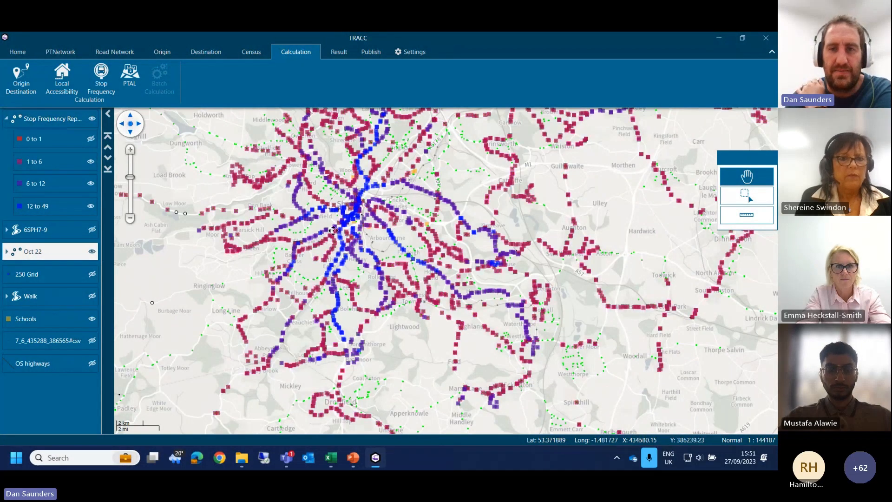
left_click_drag(333, 231, 318, 220)
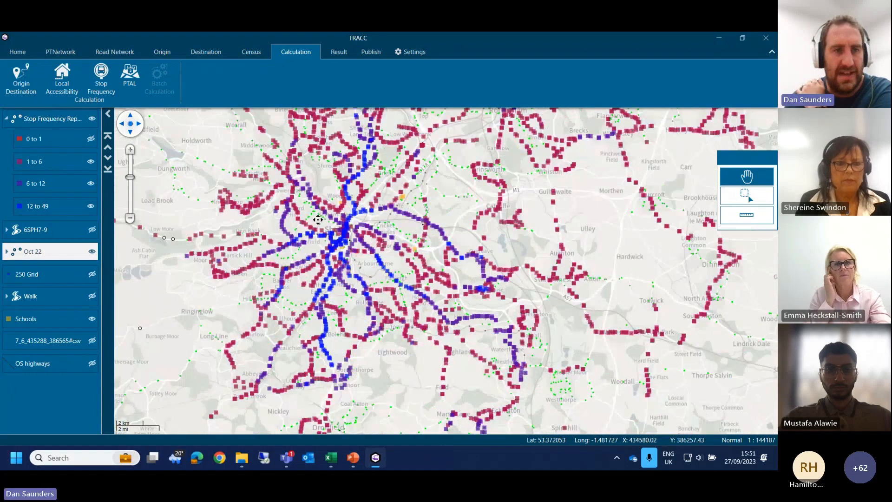
left_click(91, 138)
left_click_drag(235, 303, 415, 139)
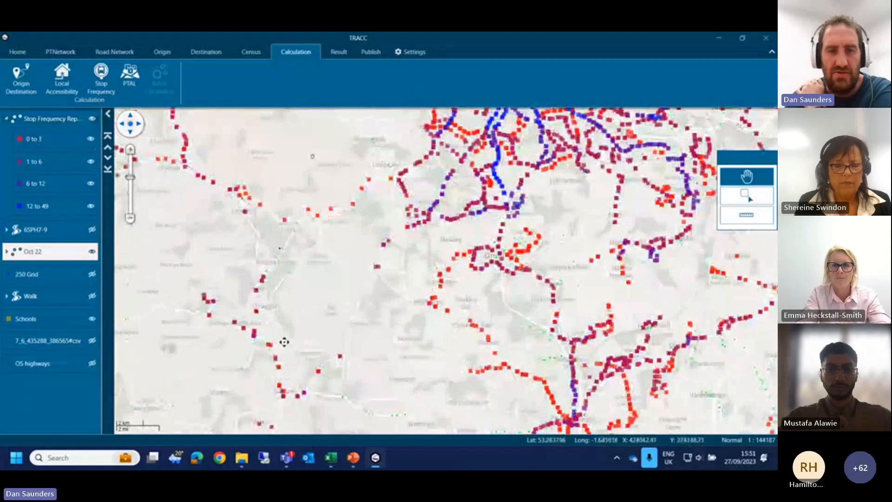
left_click_drag(311, 142, 254, 297)
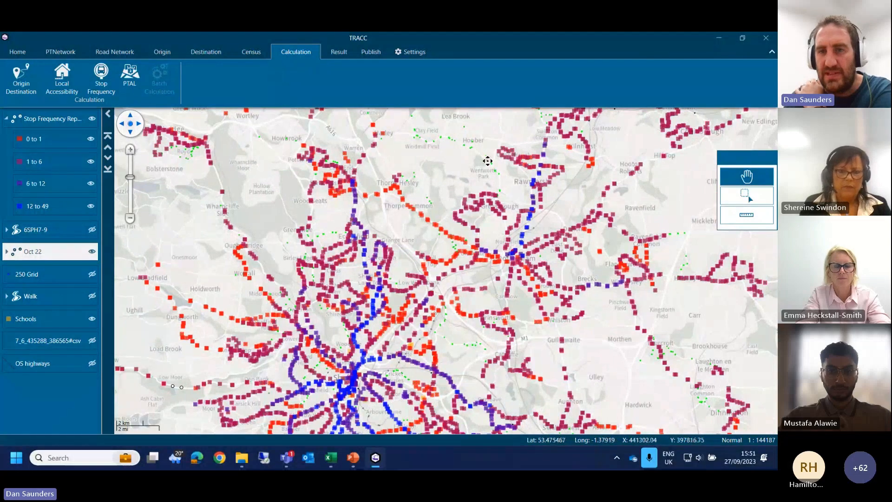
left_click_drag(679, 380, 643, 321)
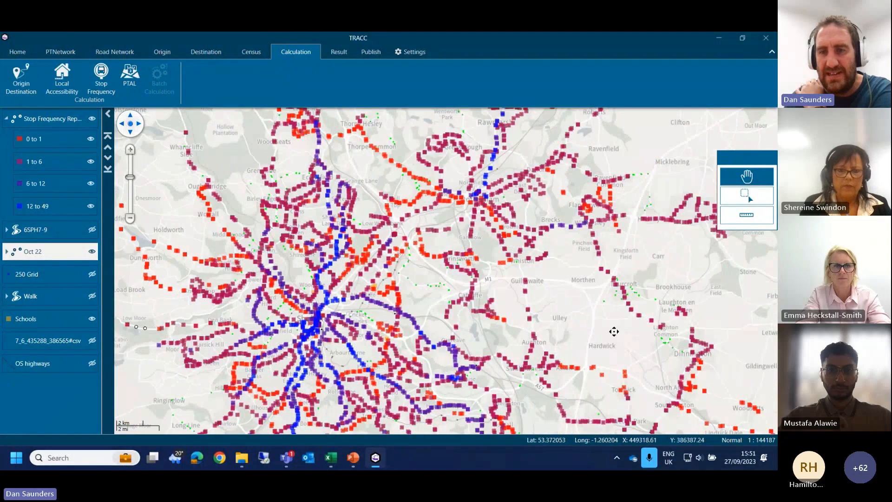
left_click_drag(670, 351, 623, 297)
left_click_drag(313, 393, 437, 318)
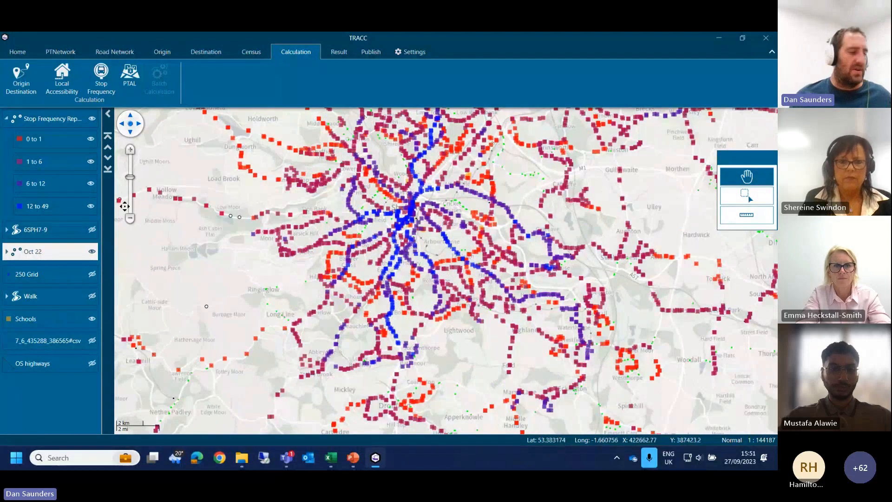
Step: Remove the stop frequency report layer from the map
left_click(52, 118)
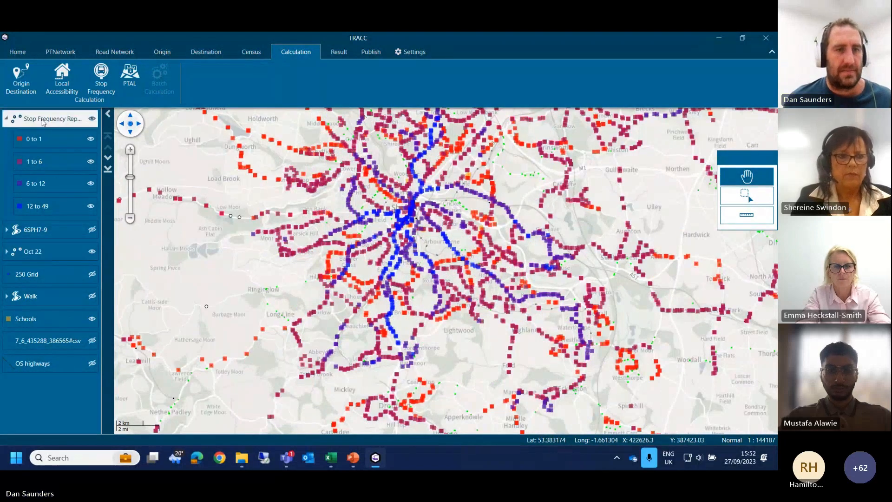
right_click(67, 122)
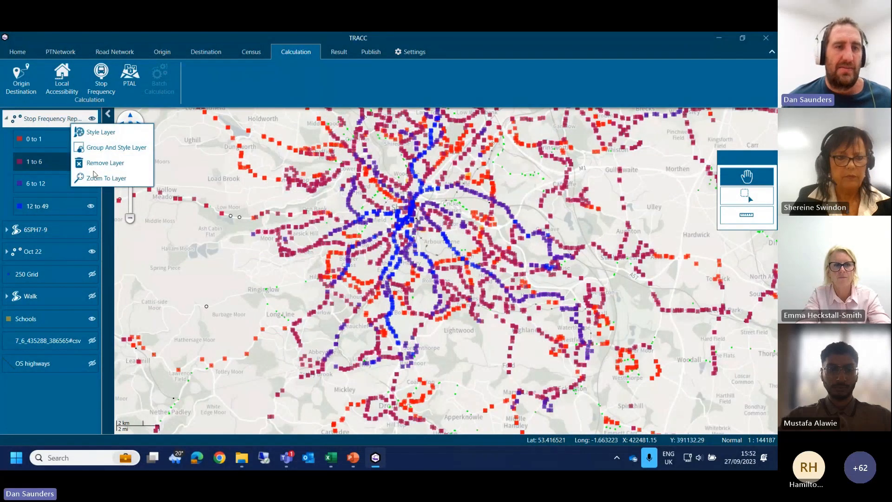
left_click(97, 163)
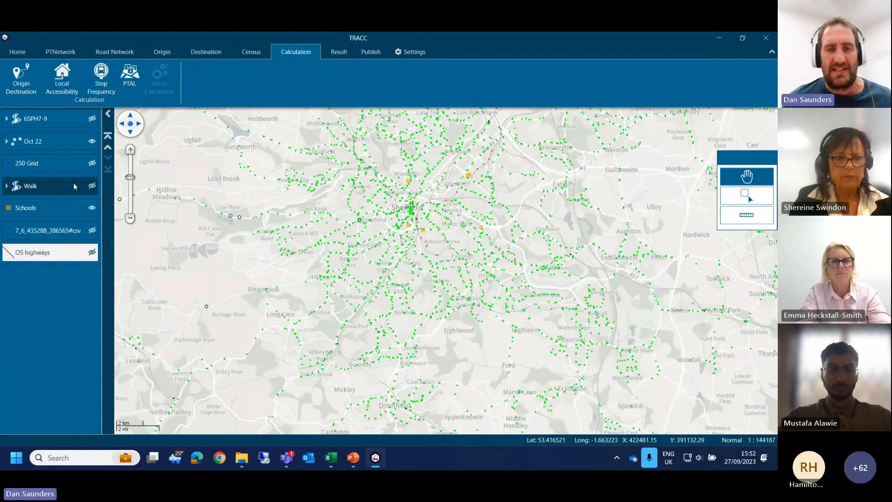
left_click_drag(406, 265, 417, 348)
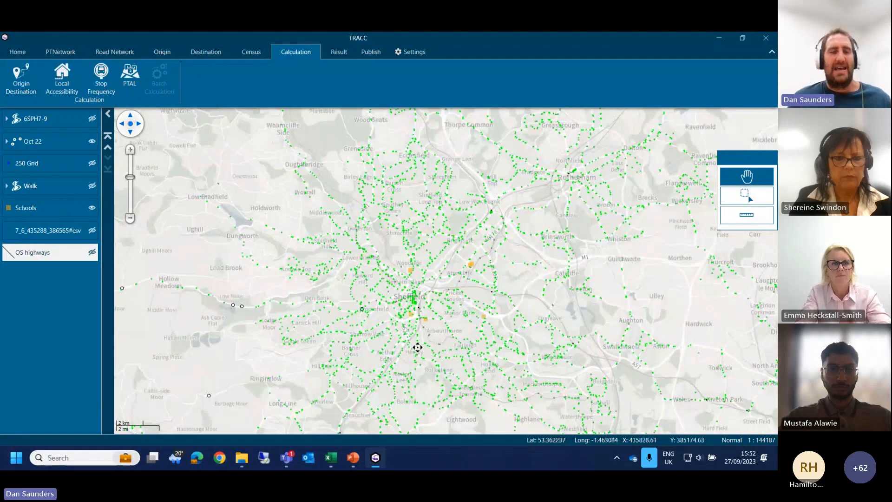
Step: Set up a PTAL calculation for bus, tram and national rail on Wednesday, then cancel it without running
left_click(130, 76)
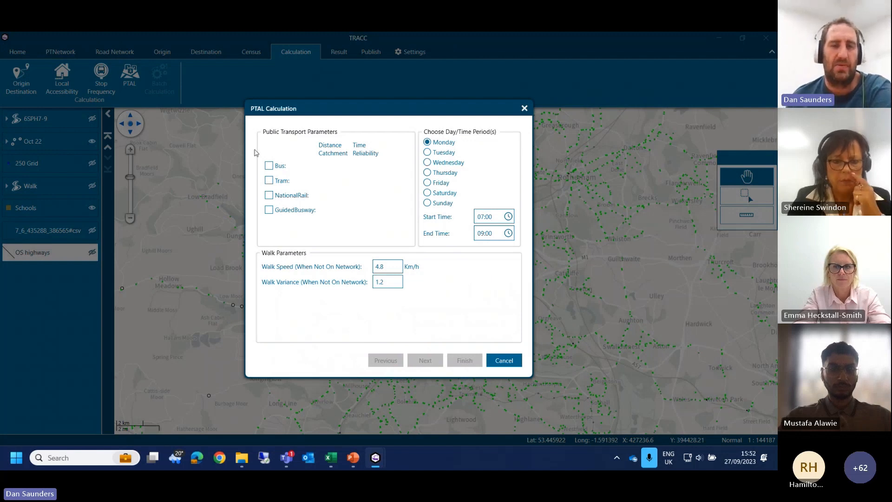
left_click(269, 166)
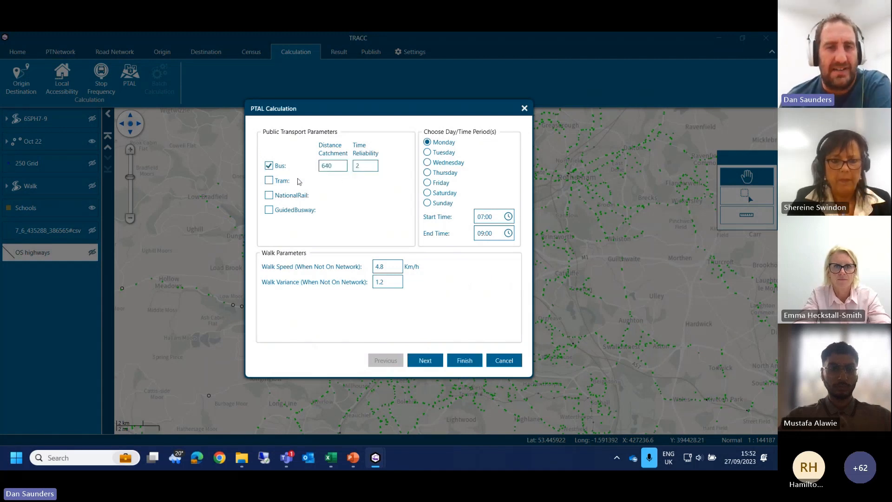
left_click(269, 180)
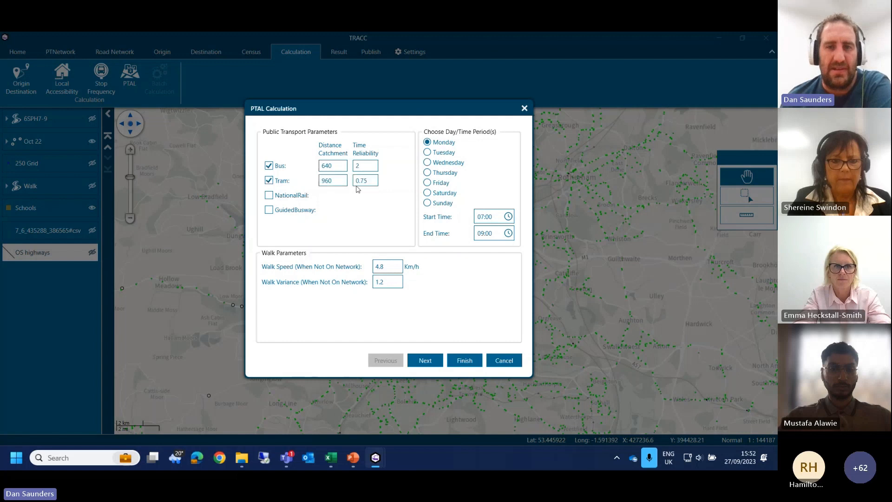
left_click(269, 196)
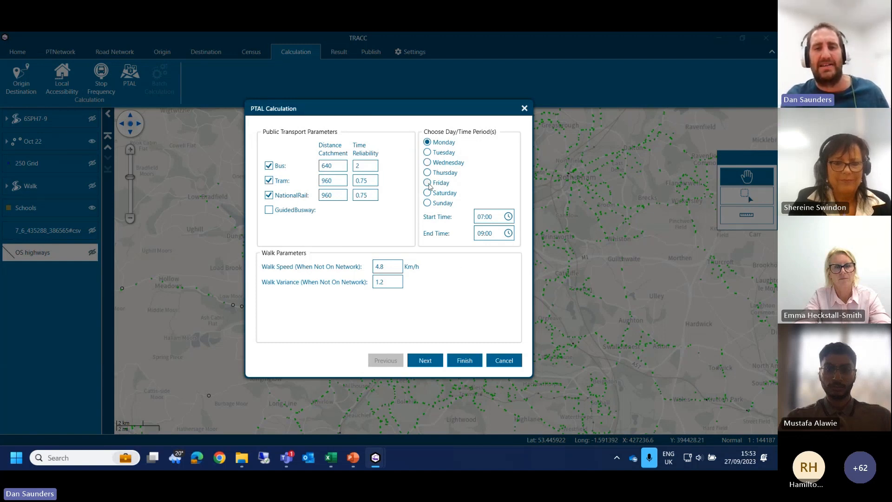
left_click(427, 162)
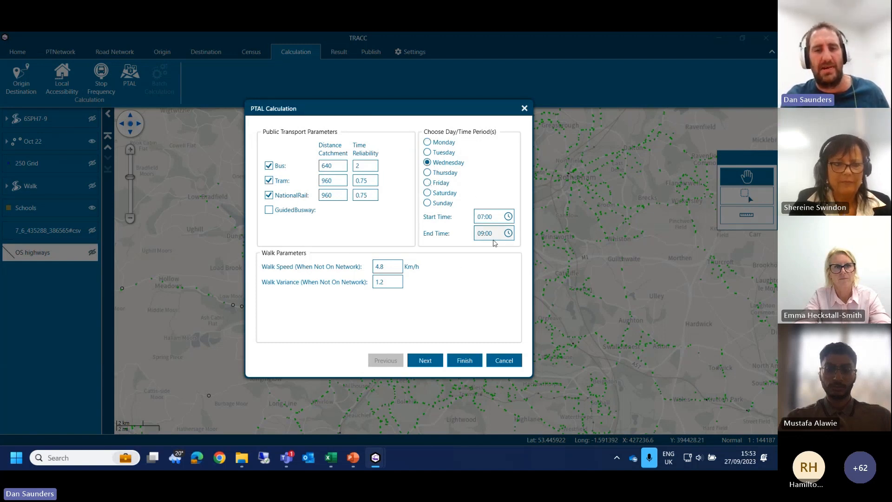
left_click(439, 361)
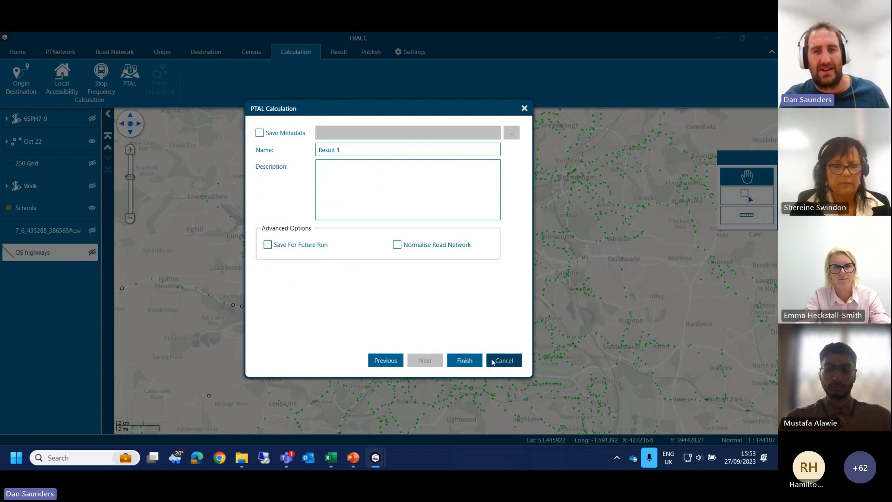
left_click(493, 362)
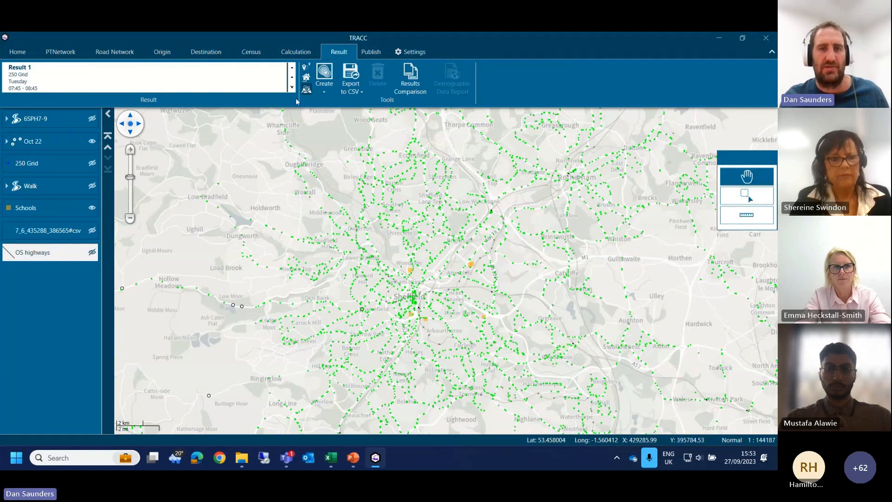
Step: Display the PTAL Result 1 as a contour map with a cell size of 250 and list its bands
left_click(29, 78)
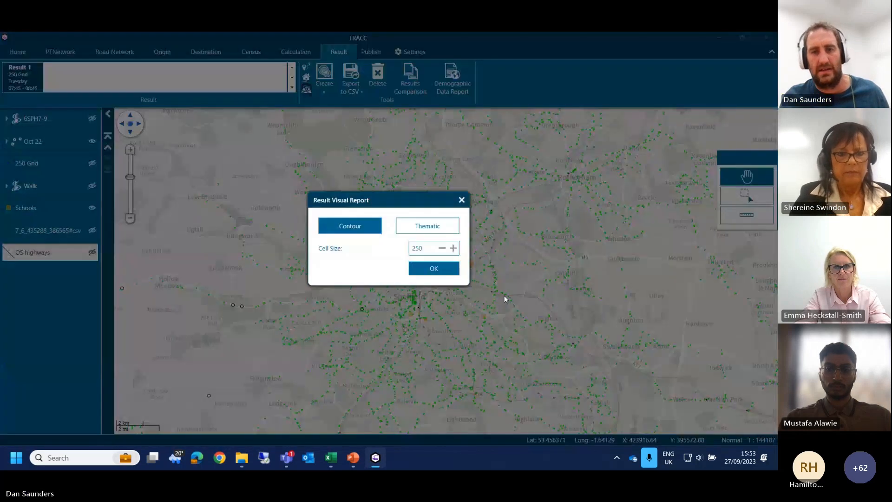
left_click(433, 269)
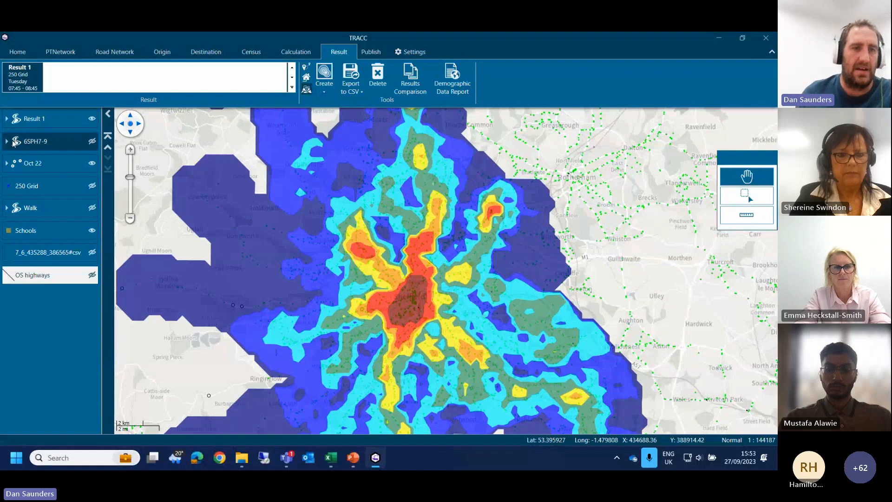
left_click(6, 119)
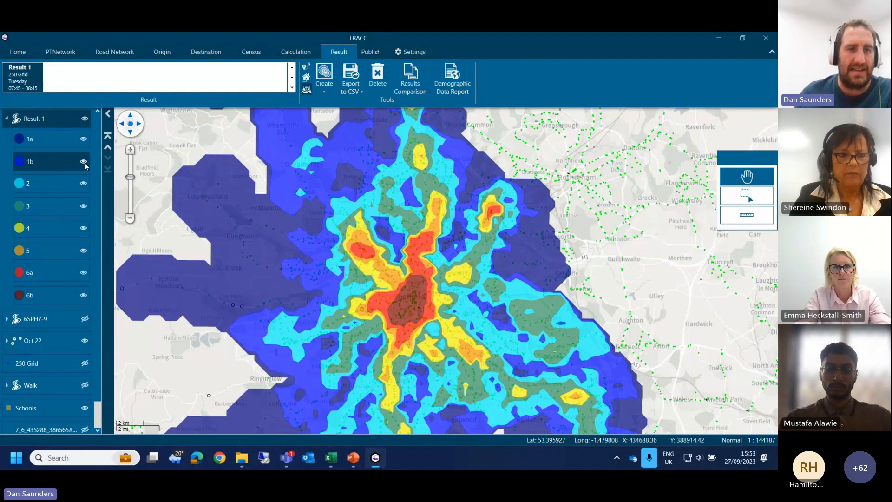
Step: Hide the 1a and 1b bands of Result 1 and examine the remaining PTAL bands around Sheffield
left_click(84, 162)
left_click(84, 138)
left_click_drag(274, 267, 274, 230)
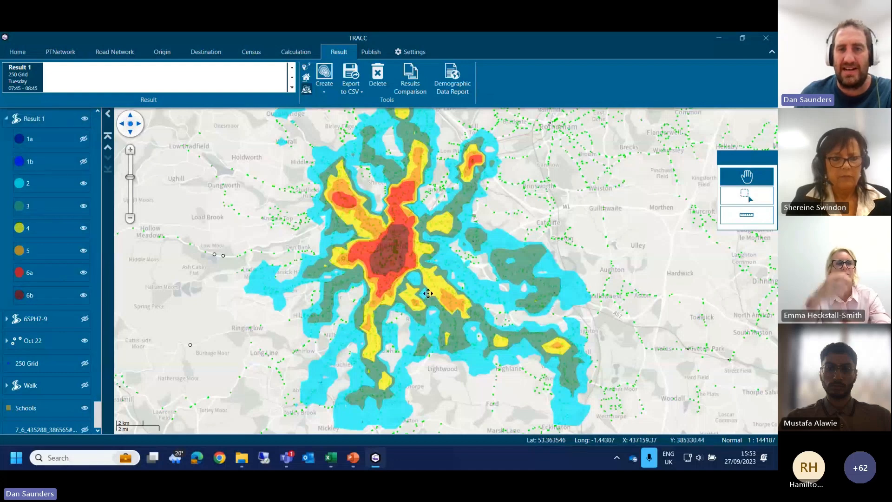
left_click_drag(470, 221, 474, 261)
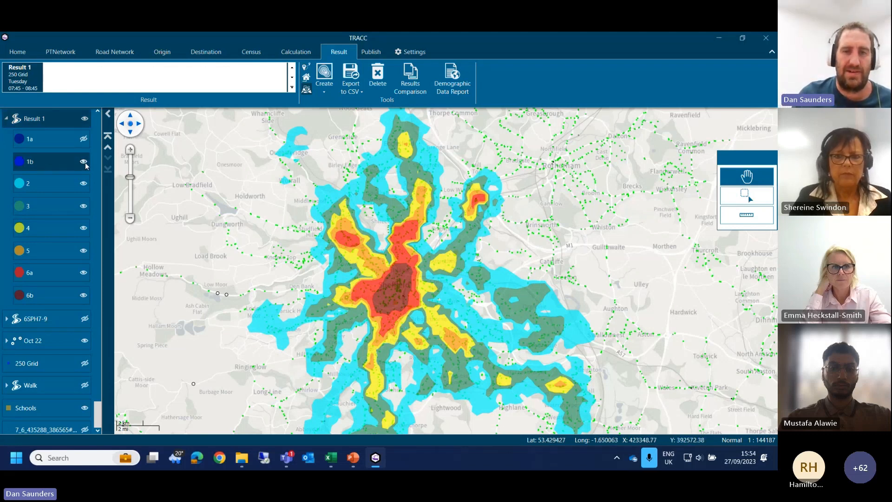
Step: Show the 1a and 1b bands of Result 1 again and examine the outer limits of the coverage west of Sheffield
left_click(83, 140)
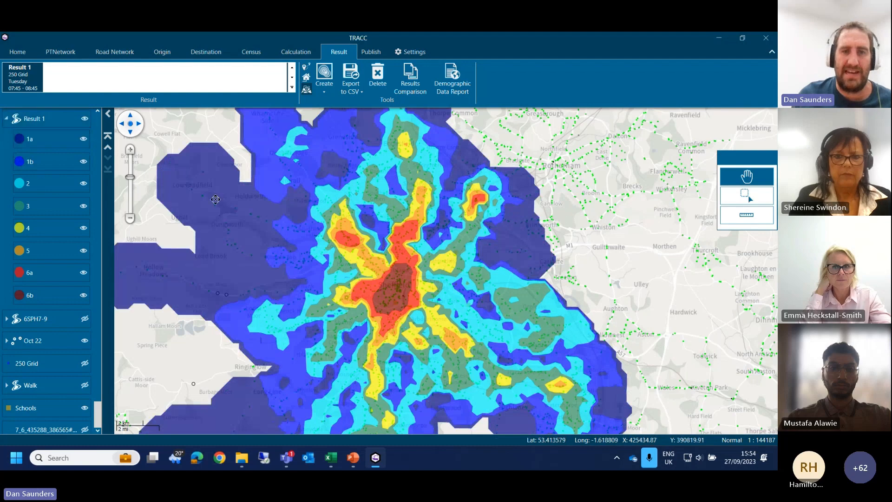
left_click_drag(160, 292, 319, 316)
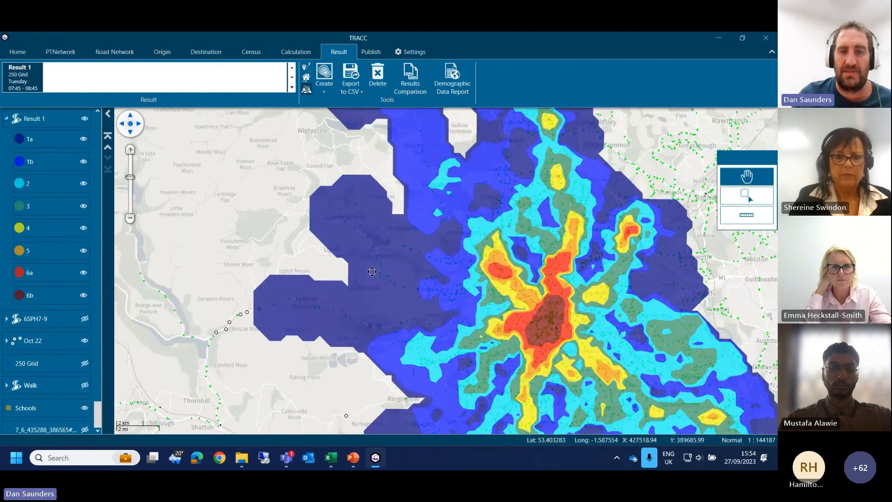
left_click_drag(399, 322, 398, 243)
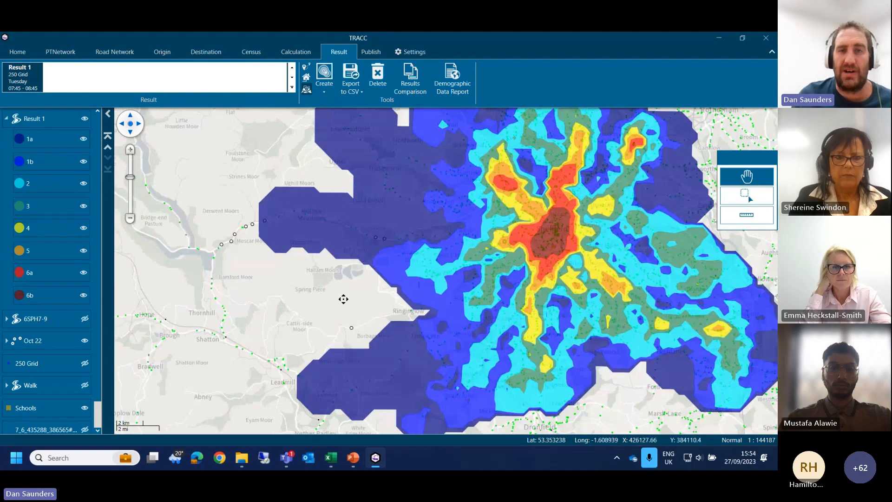
left_click_drag(344, 299, 353, 431)
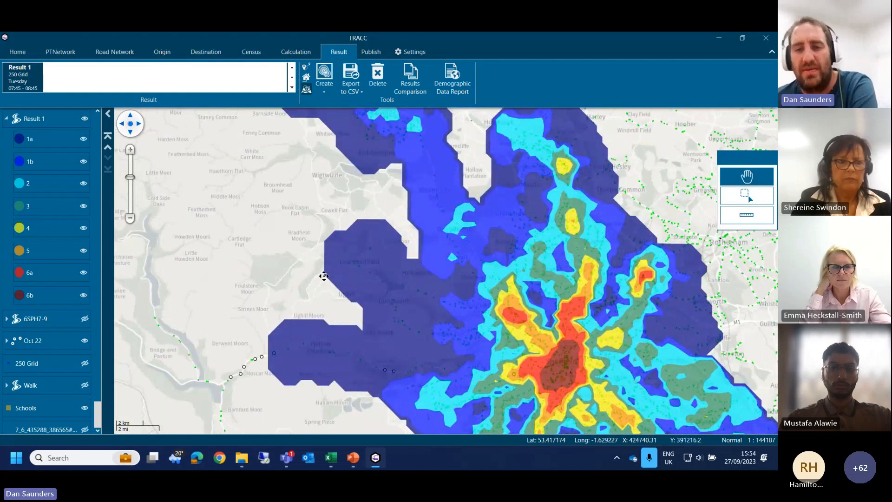
left_click_drag(424, 257, 309, 185)
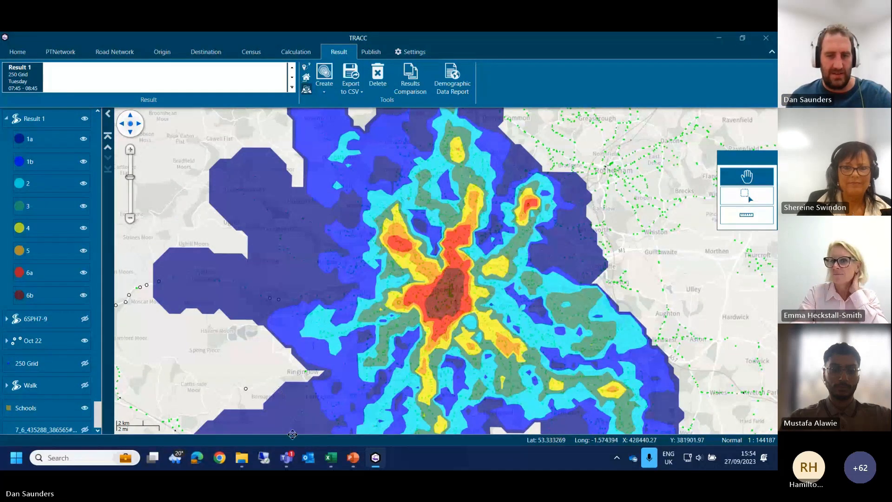
Step: Switch to the TRACC_Webinar.pptx presentation in PowerPoint and start its slide show from the first slide
mouse_move(286, 458)
left_click(379, 412)
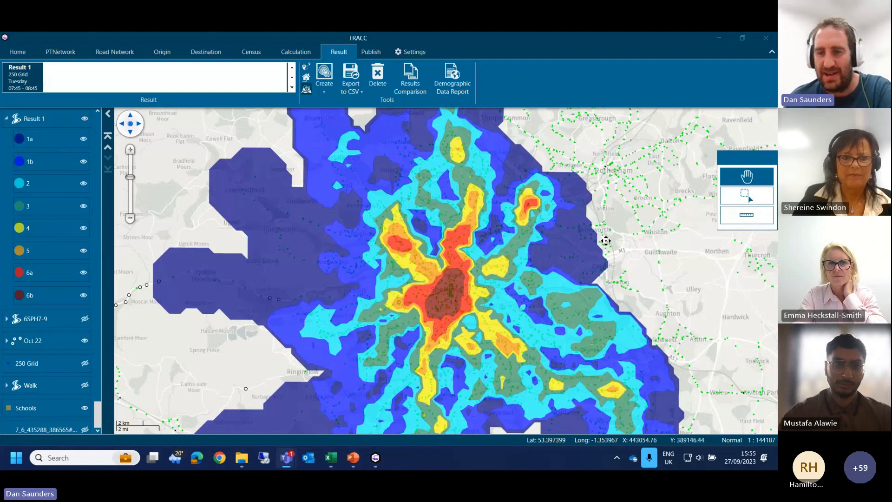
mouse_move(353, 458)
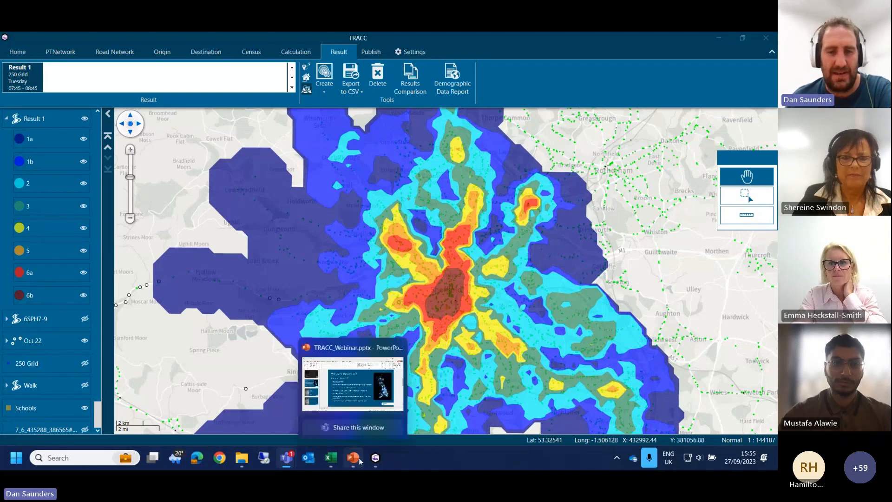
left_click(365, 397)
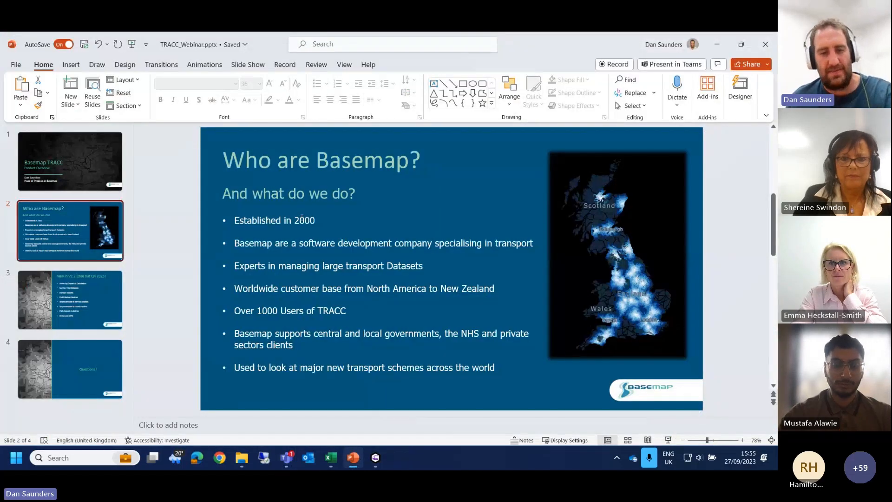
key("F5")
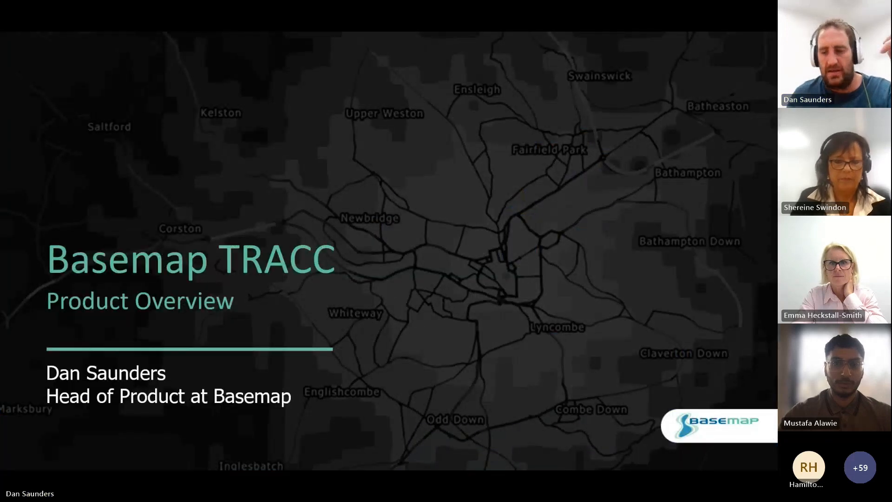